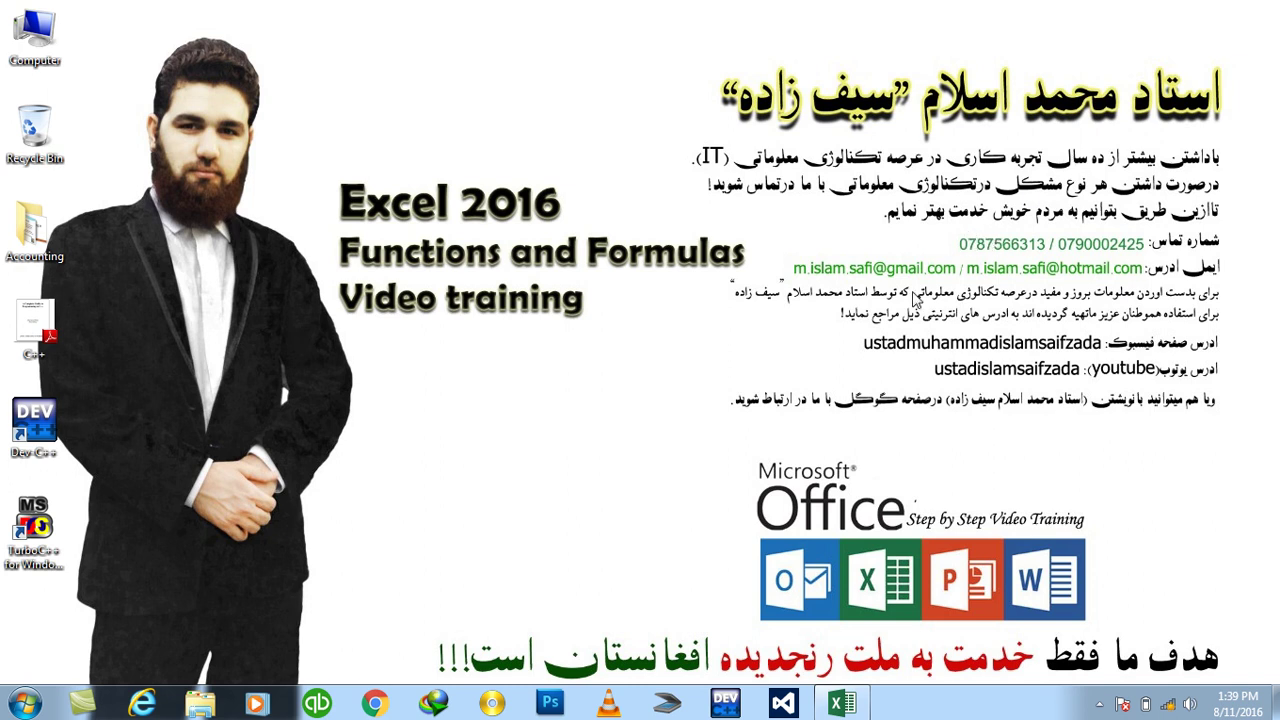
Restore the blank Book1 workbook window and focus a cell on Sheet1
left_click(841, 704)
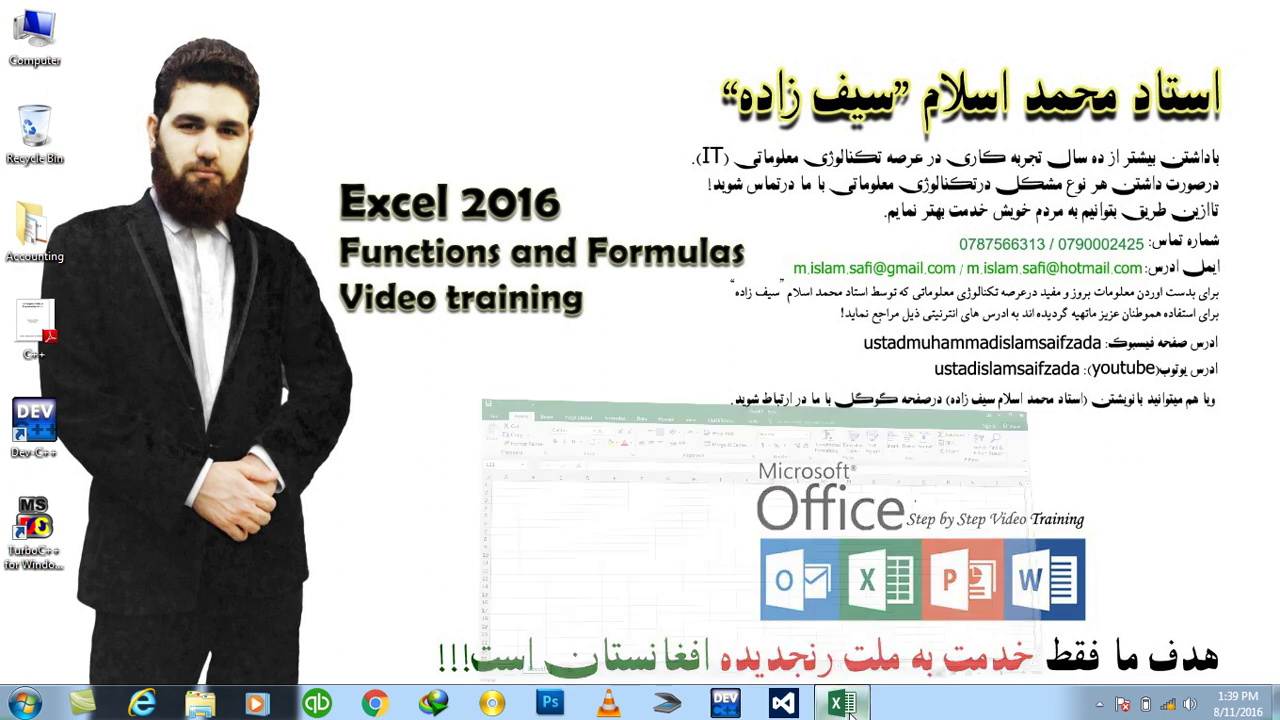
left_click(757, 420)
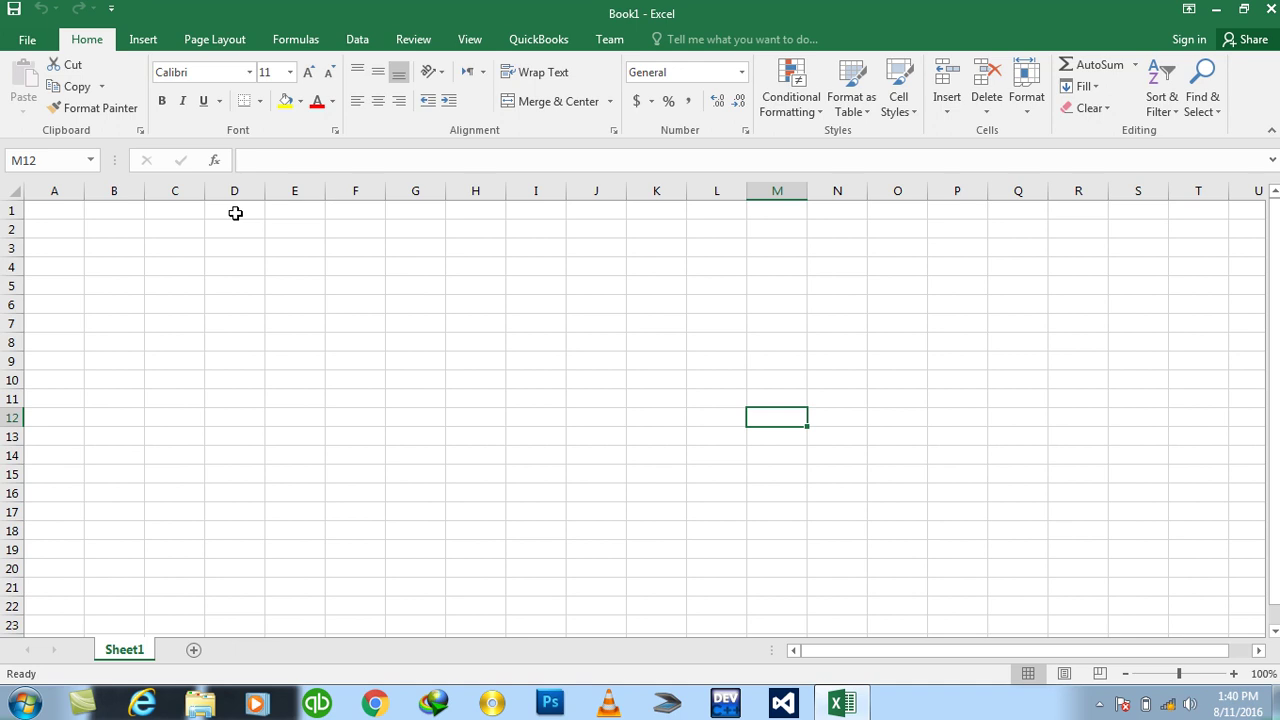
Merge and centre D1:H3 and enter the title 'If Logical function'
left_click_drag(235, 213, 500, 235)
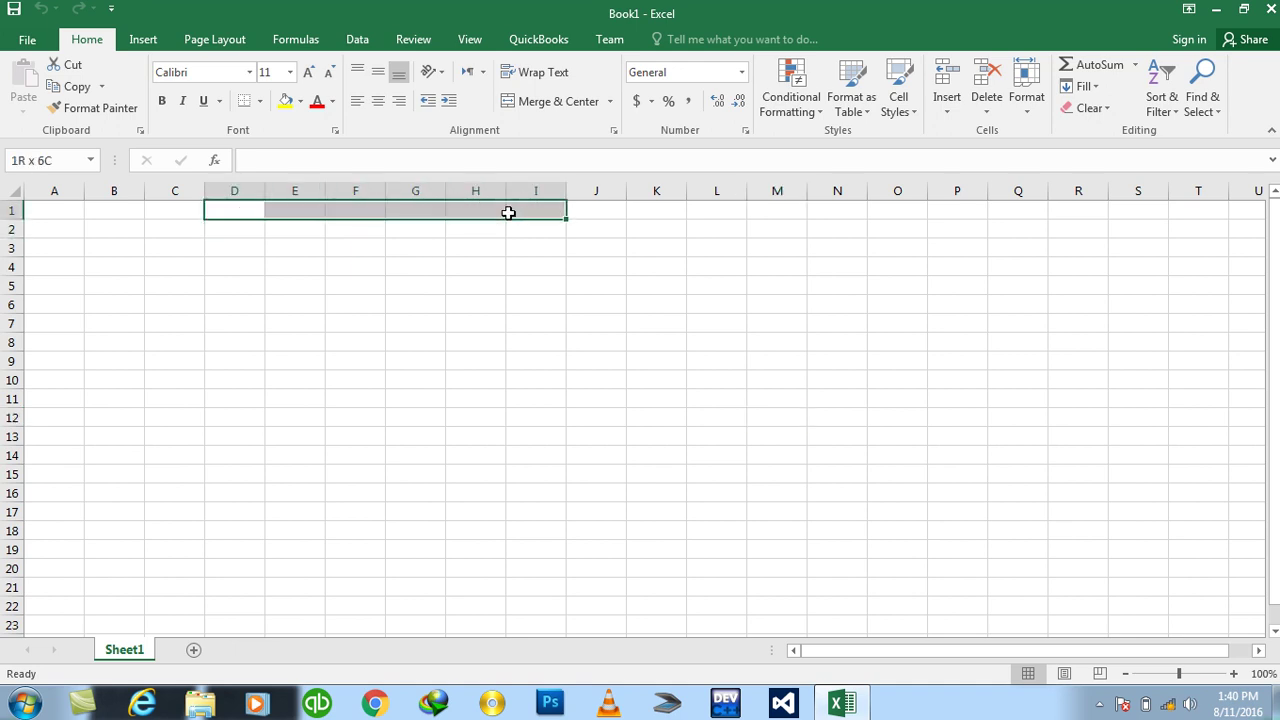
left_click_drag(500, 235, 500, 245)
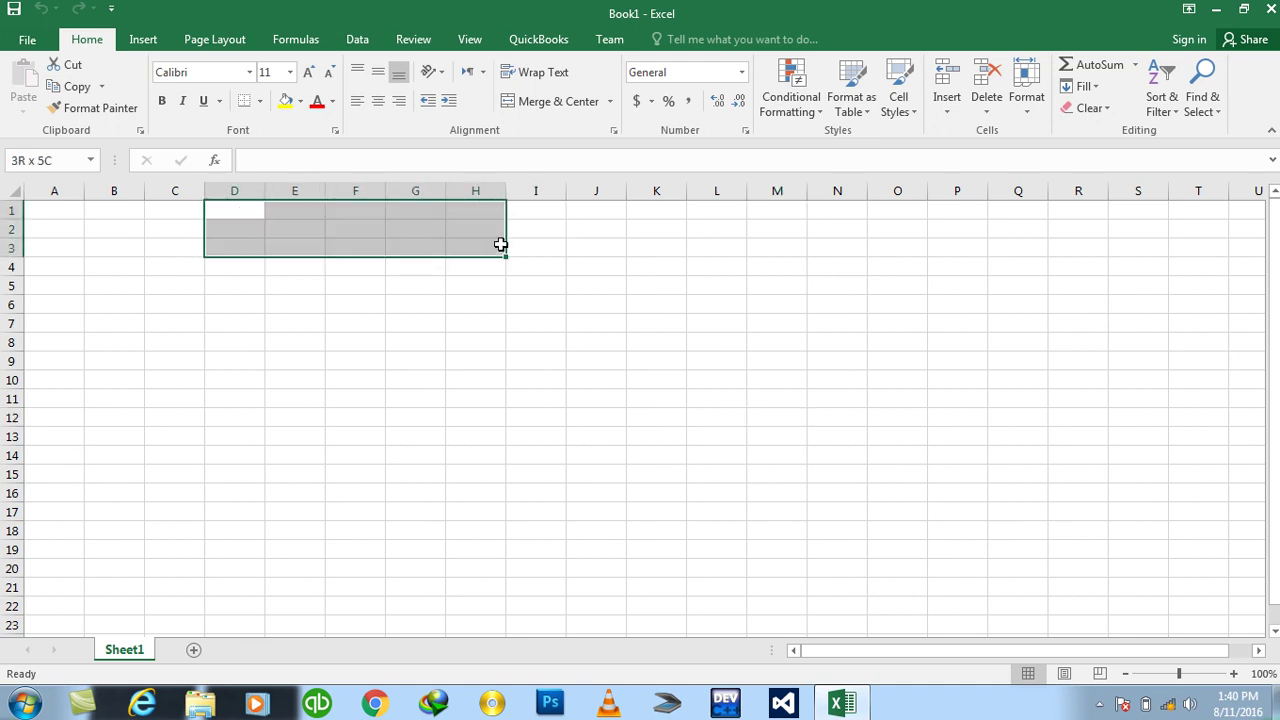
left_click(540, 108)
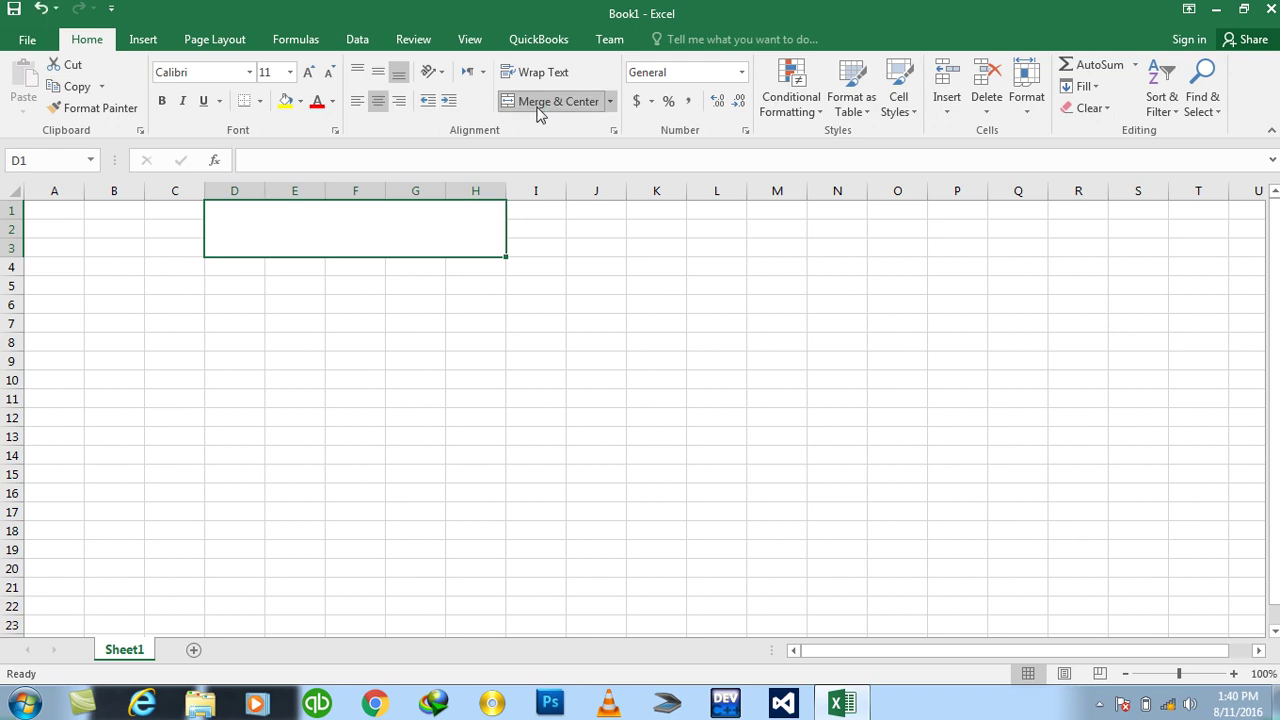
type("If")
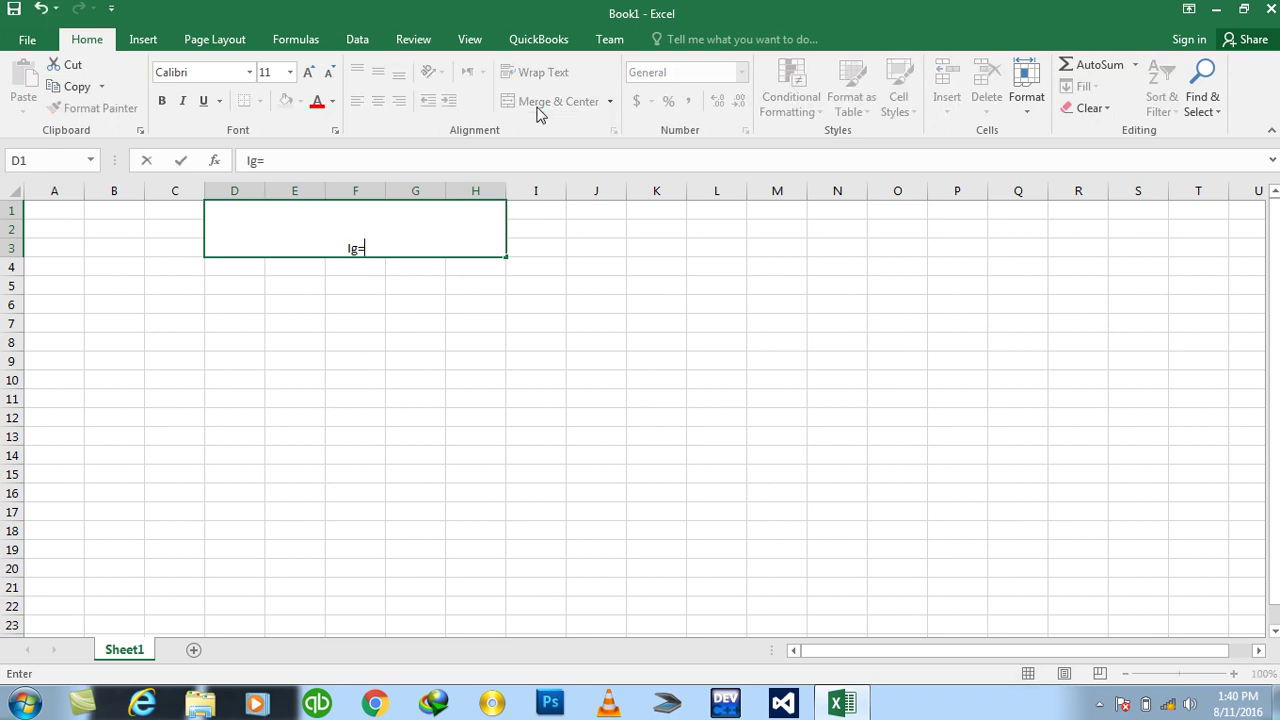
type(" Logical function")
key("Return")
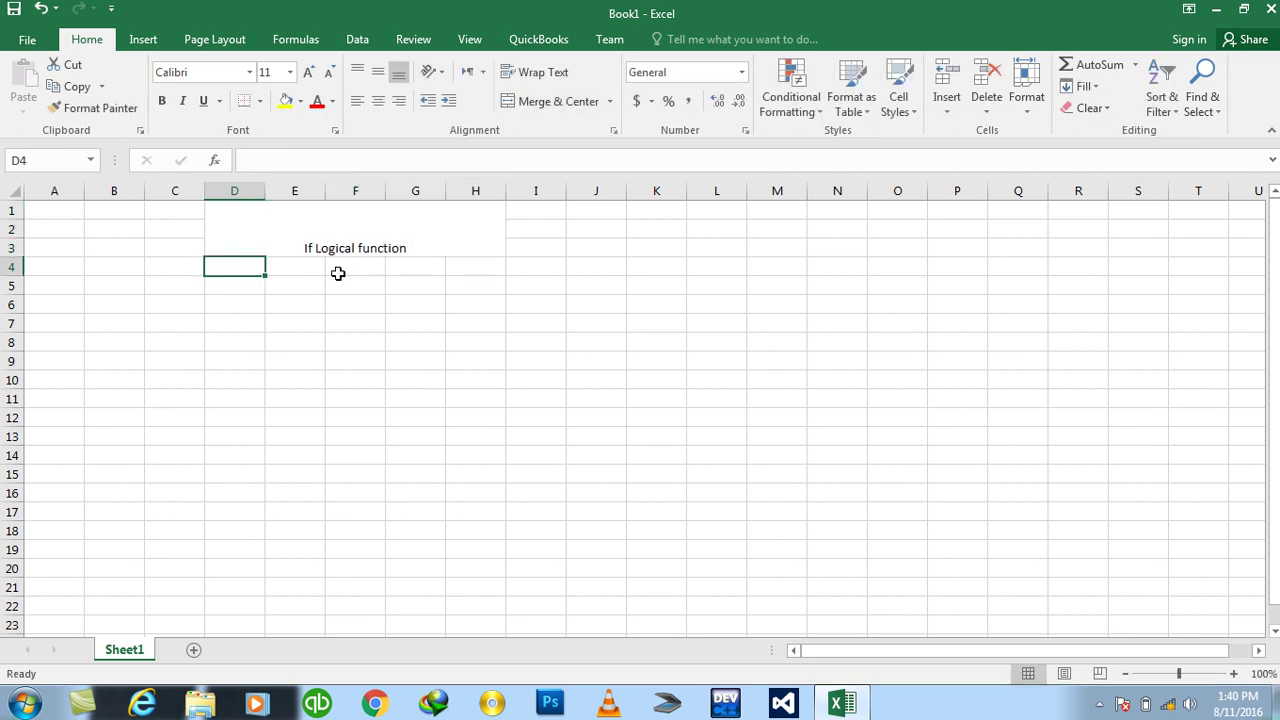
Middle-align and bold the title, enlarge its font, and add a top and bottom border
left_click(358, 235)
left_click(378, 72)
left_click(161, 101)
left_click(307, 78)
left_click(307, 78)
left_click(307, 78)
left_click(307, 78)
left_click(307, 78)
left_click(307, 78)
left_click(307, 78)
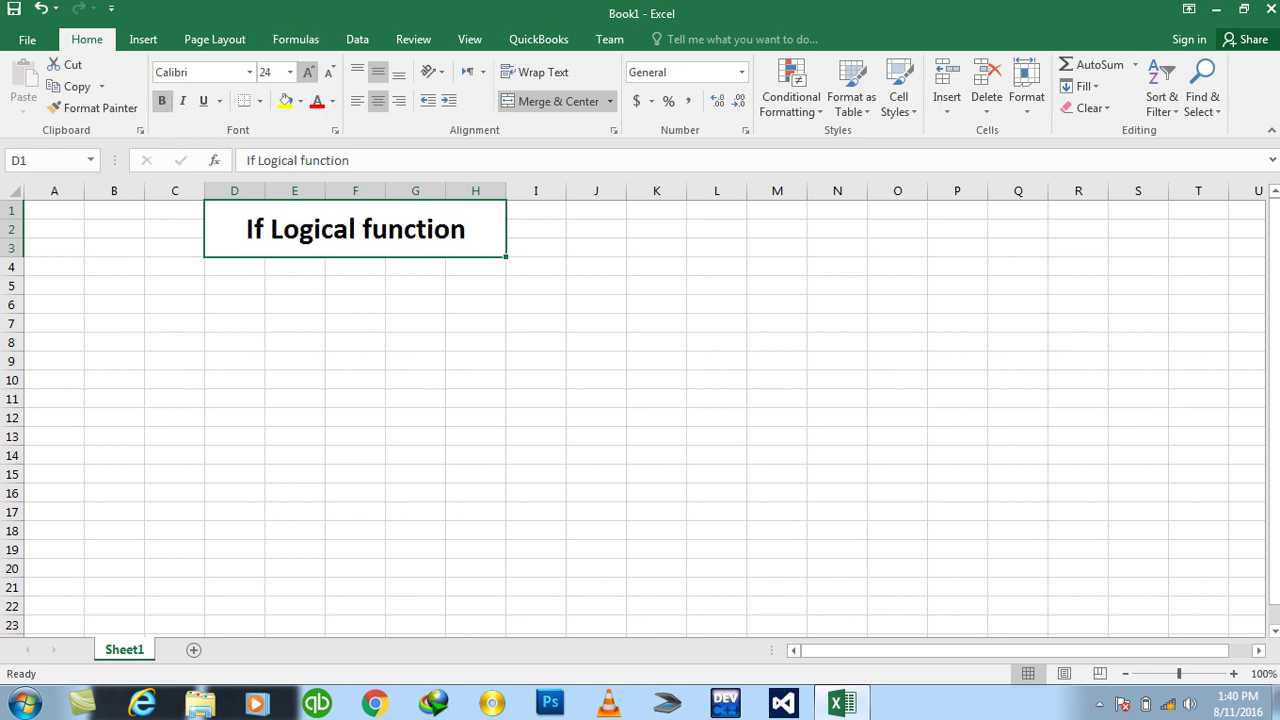
left_click(259, 101)
left_click(268, 377)
Enlarge the title font further to 28 point
left_click(307, 73)
left_click(307, 73)
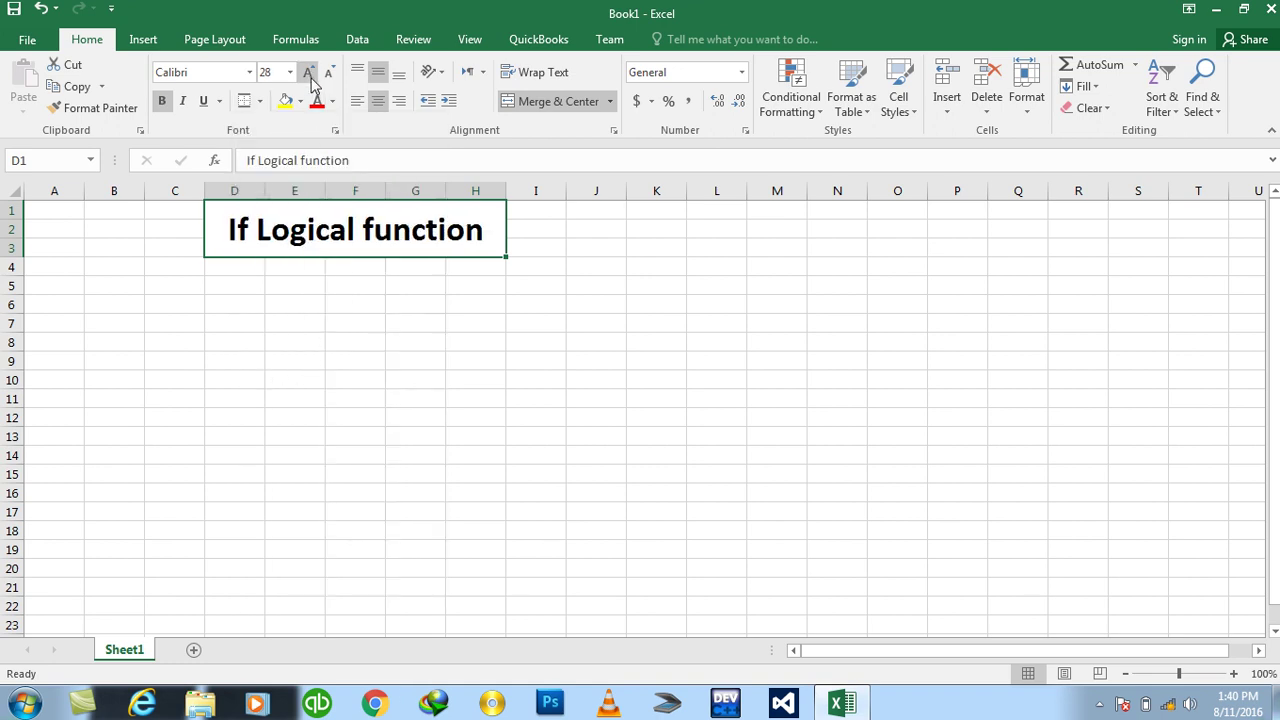
left_click(295, 311)
left_click(304, 280)
left_click(256, 288)
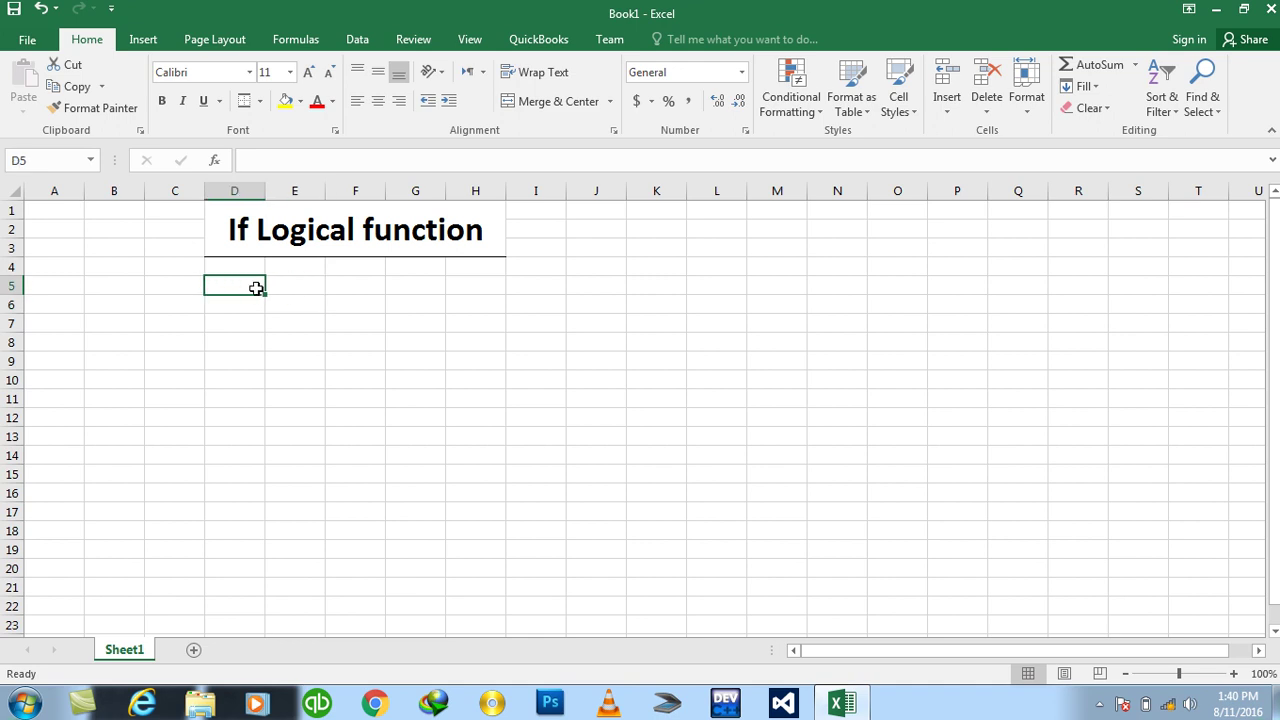
Enter the headers S.Name, Program, Fee, Paid and Balance across D5:H5
type("S")
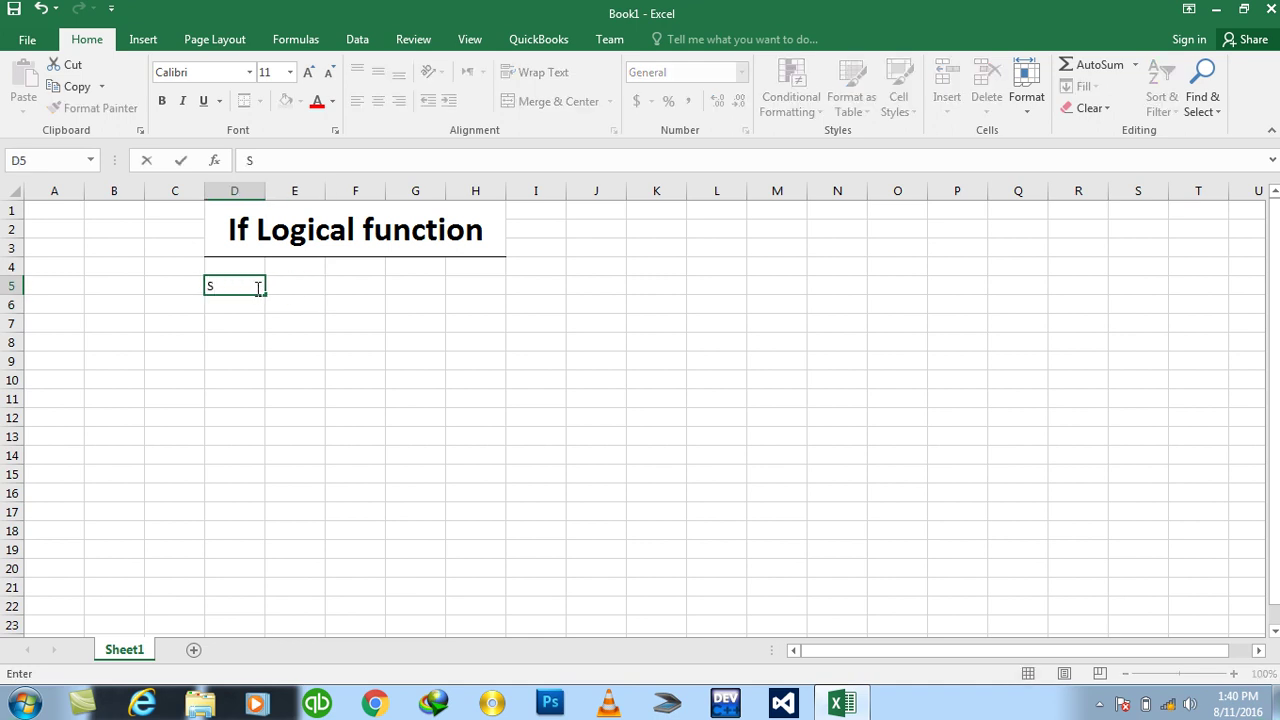
type(".Name")
key("Tab")
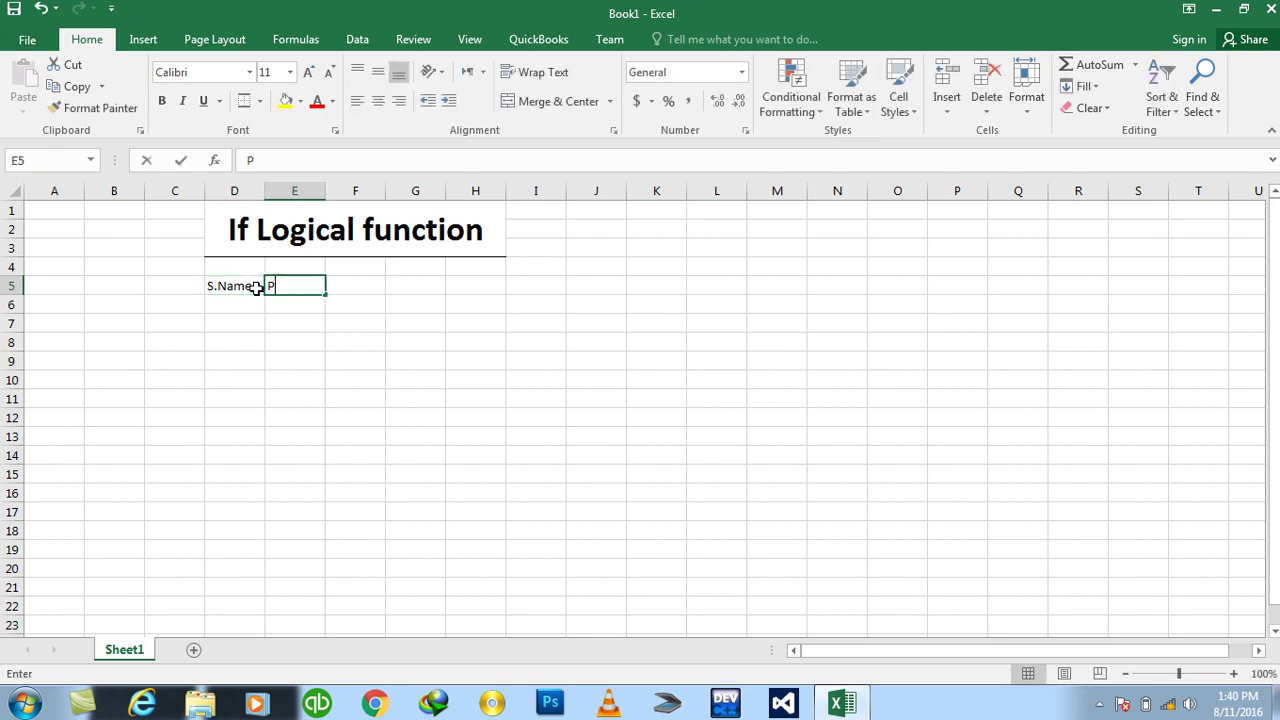
type("R")
key("BackSpace")
type("Program")
key("Tab")
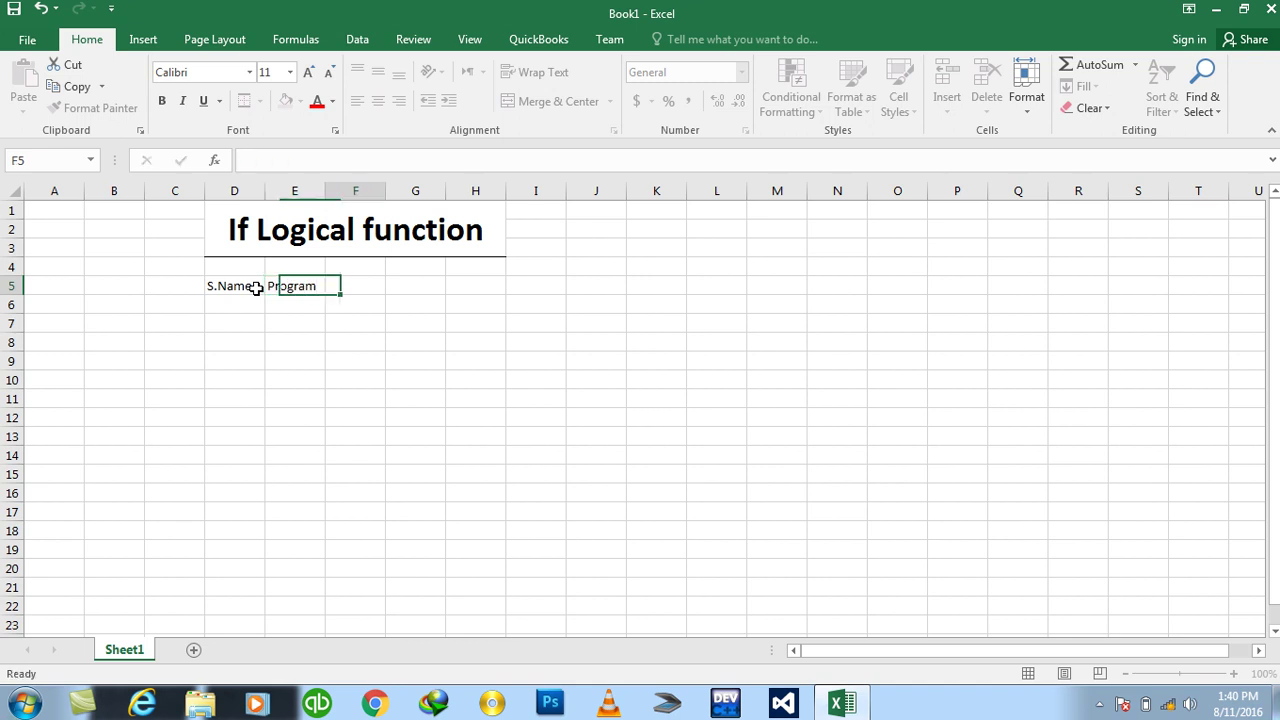
type("Fee")
key("Tab")
type("Paid")
key("Tab")
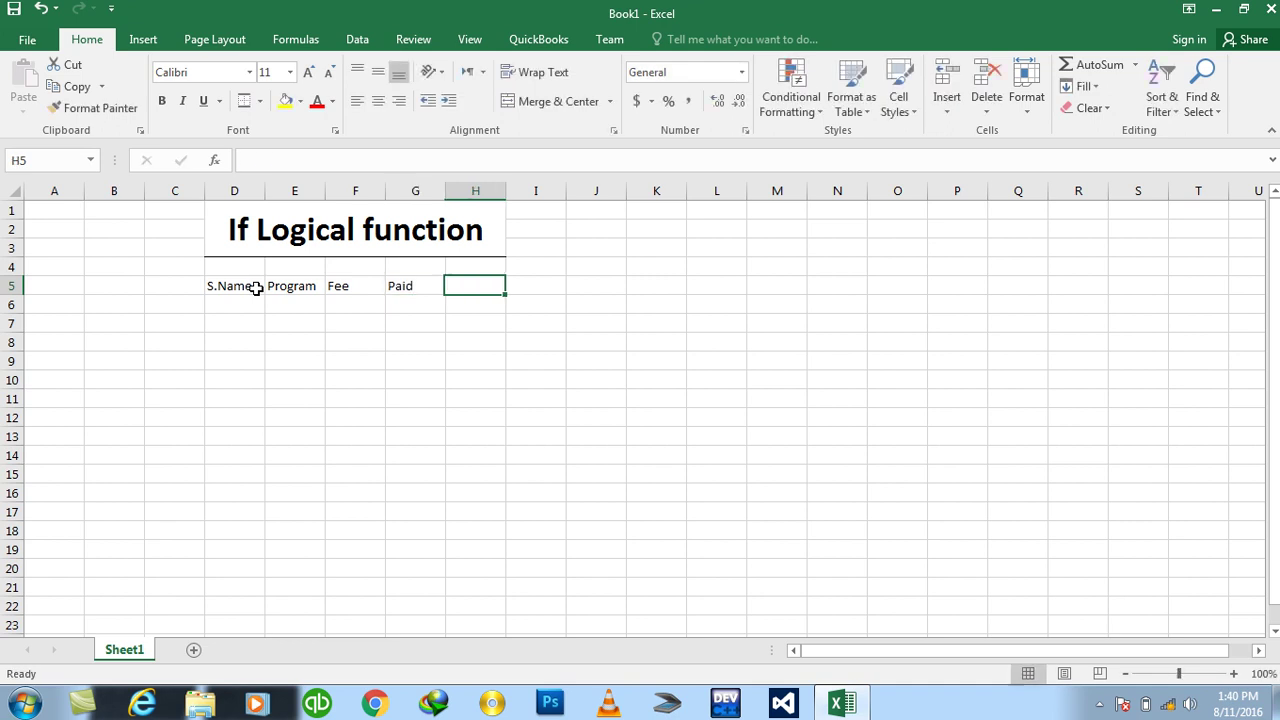
type("Balance")
key("Return")
Make the header cells D5:H5 bold and centred
left_click_drag(254, 287, 483, 287)
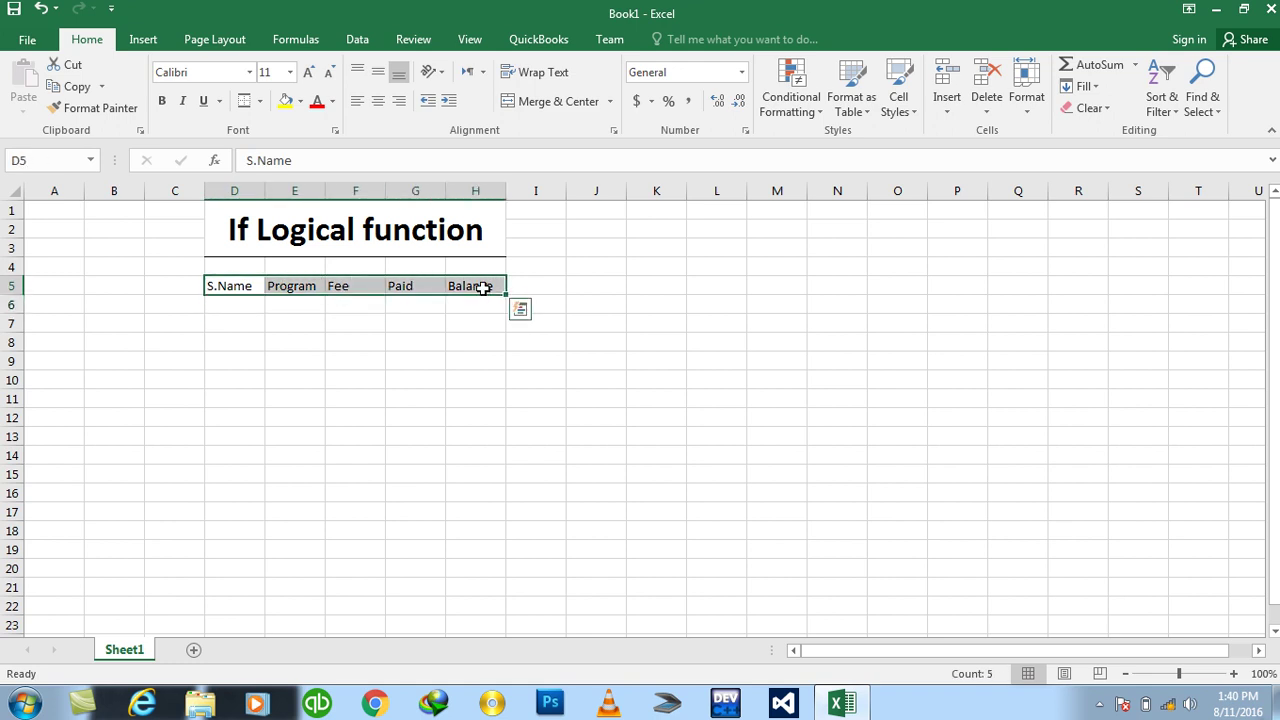
key("ctrl+q")
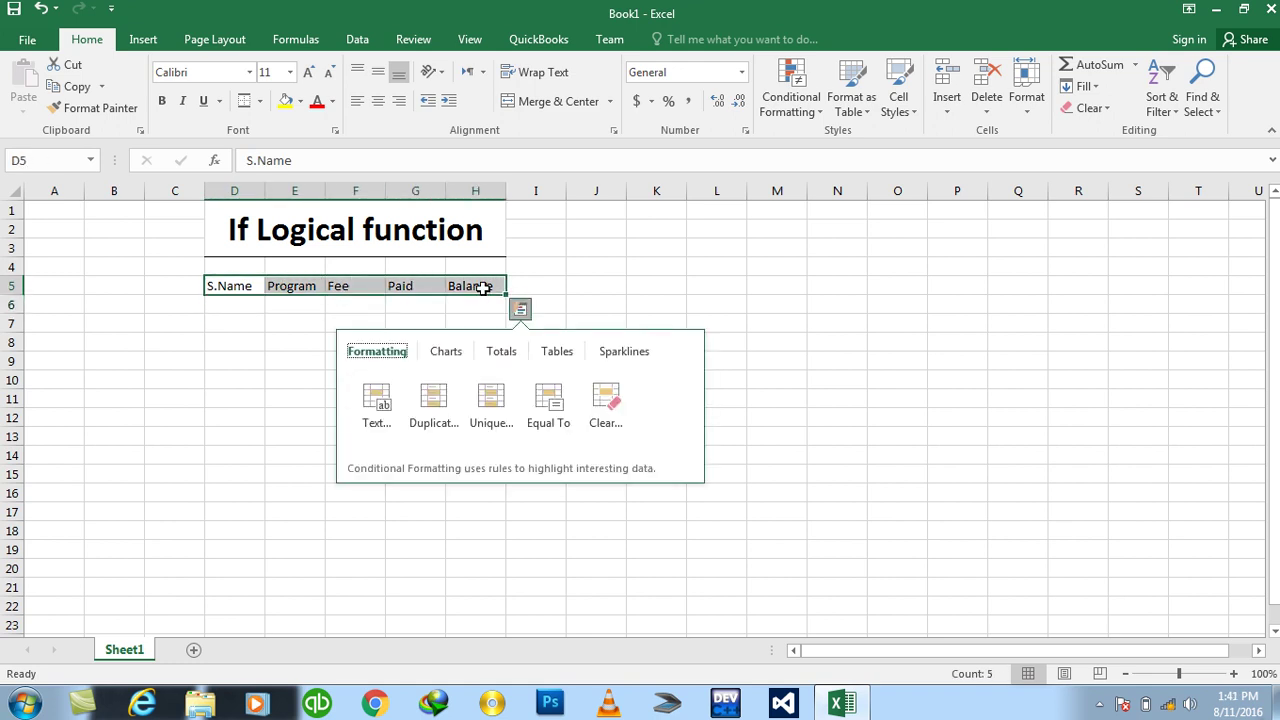
key("Escape")
key("ctrl+b")
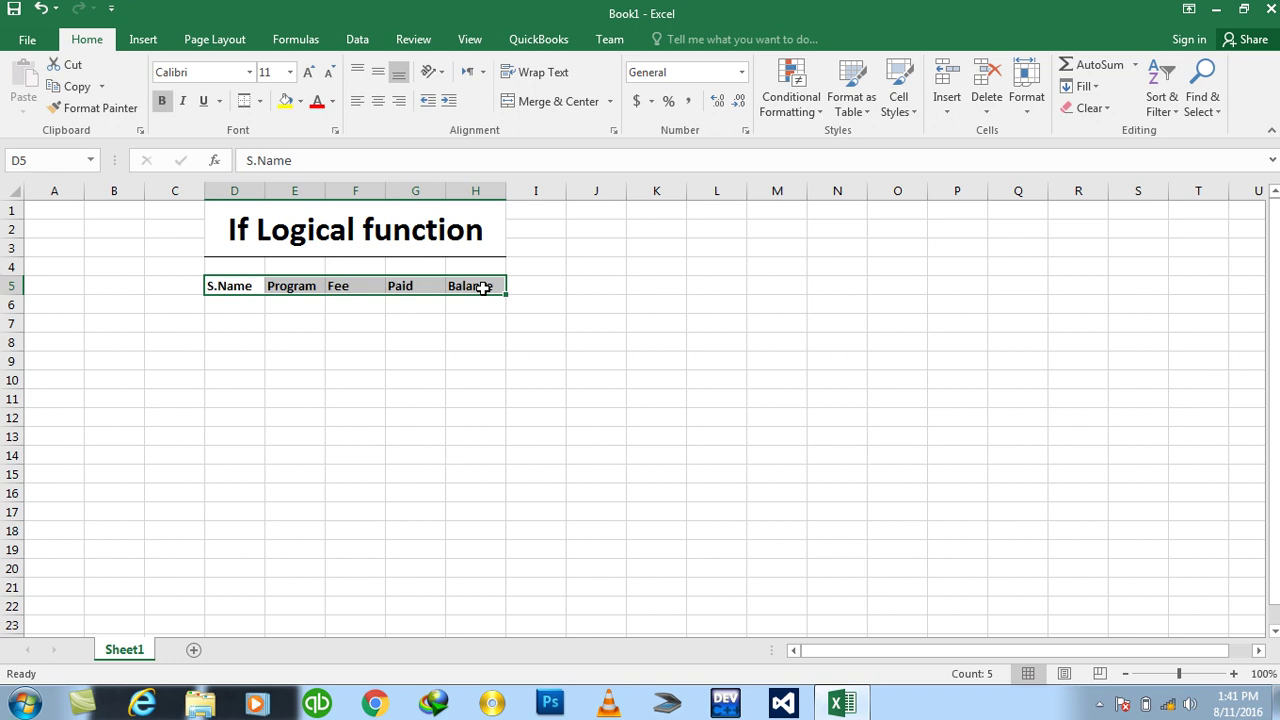
left_click(378, 101)
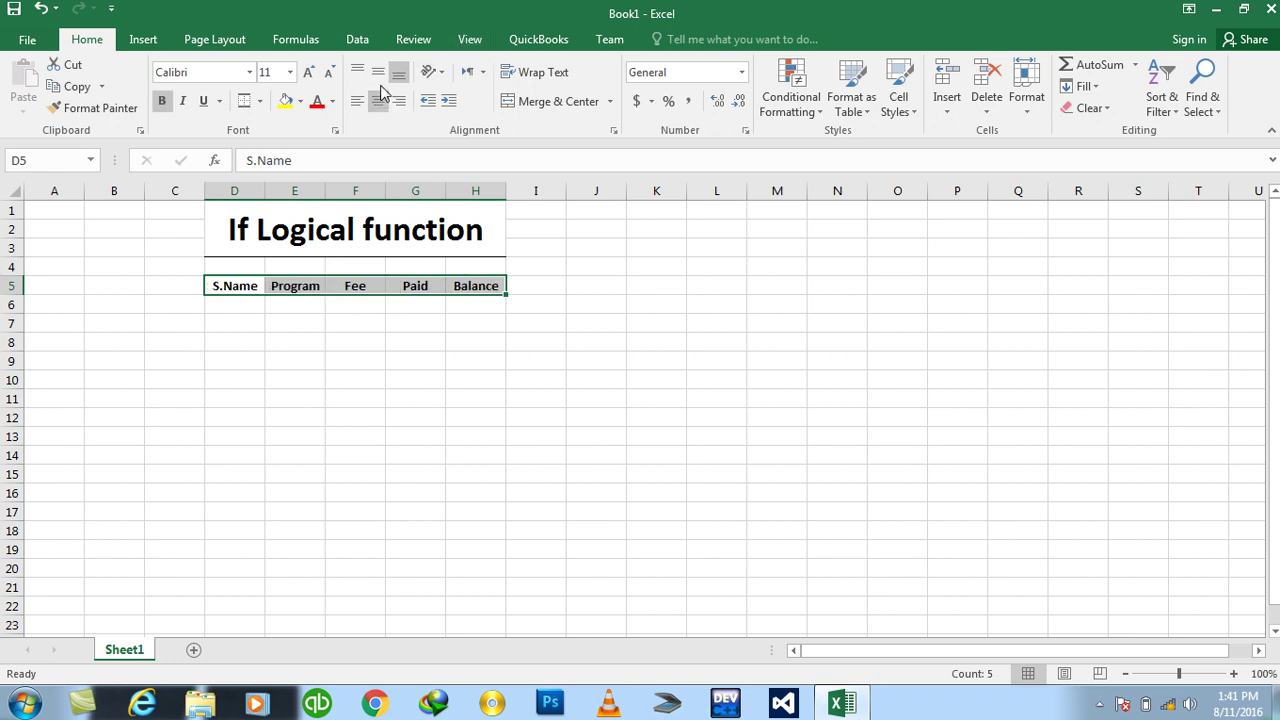
left_click(232, 305)
Enter the first student's name in D6, discarding a trial DIT program entry
type("Islam")
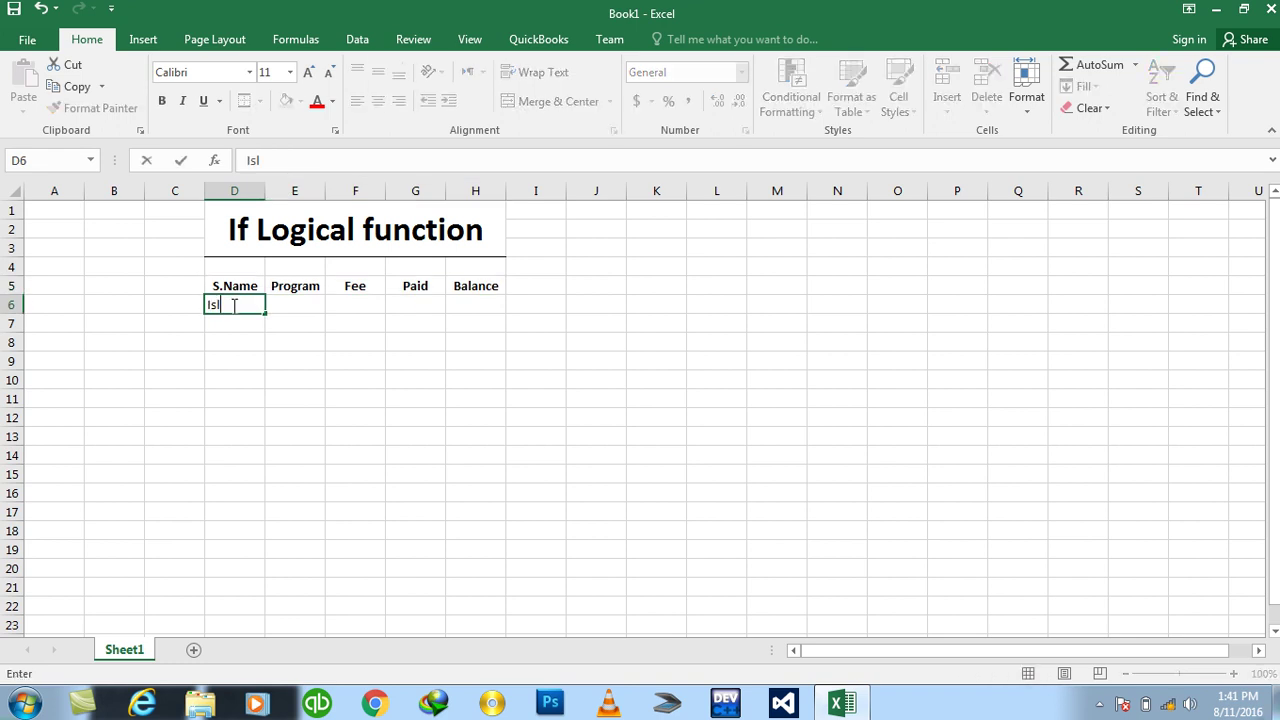
key("Tab")
type("DIT")
key("Escape")
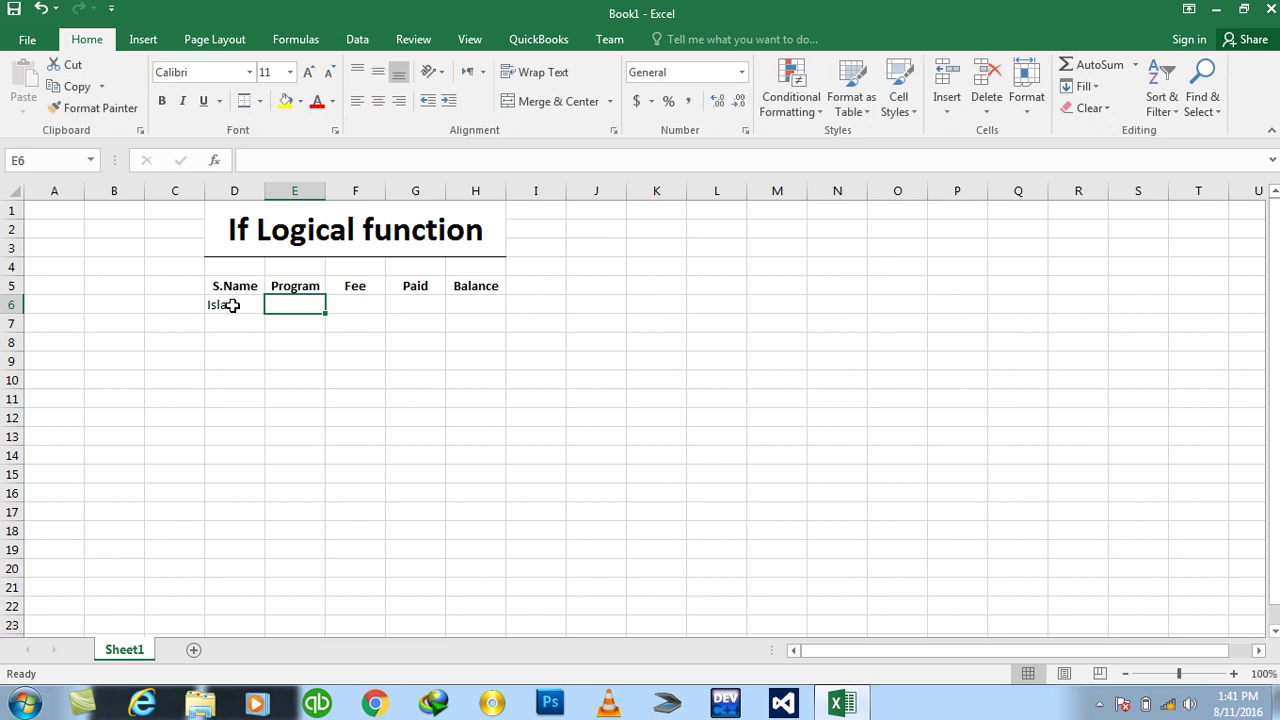
key("Right")
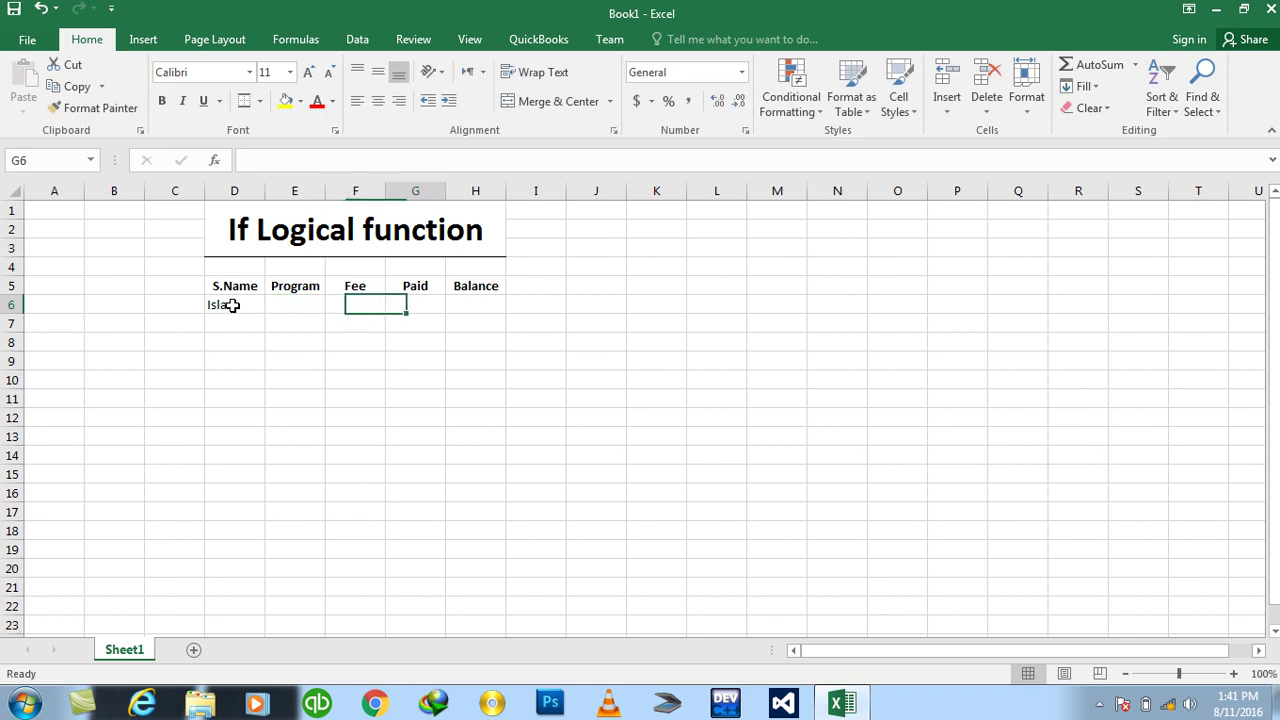
key("Right")
key("Right")
key("Right")
key("Right")
key("Right")
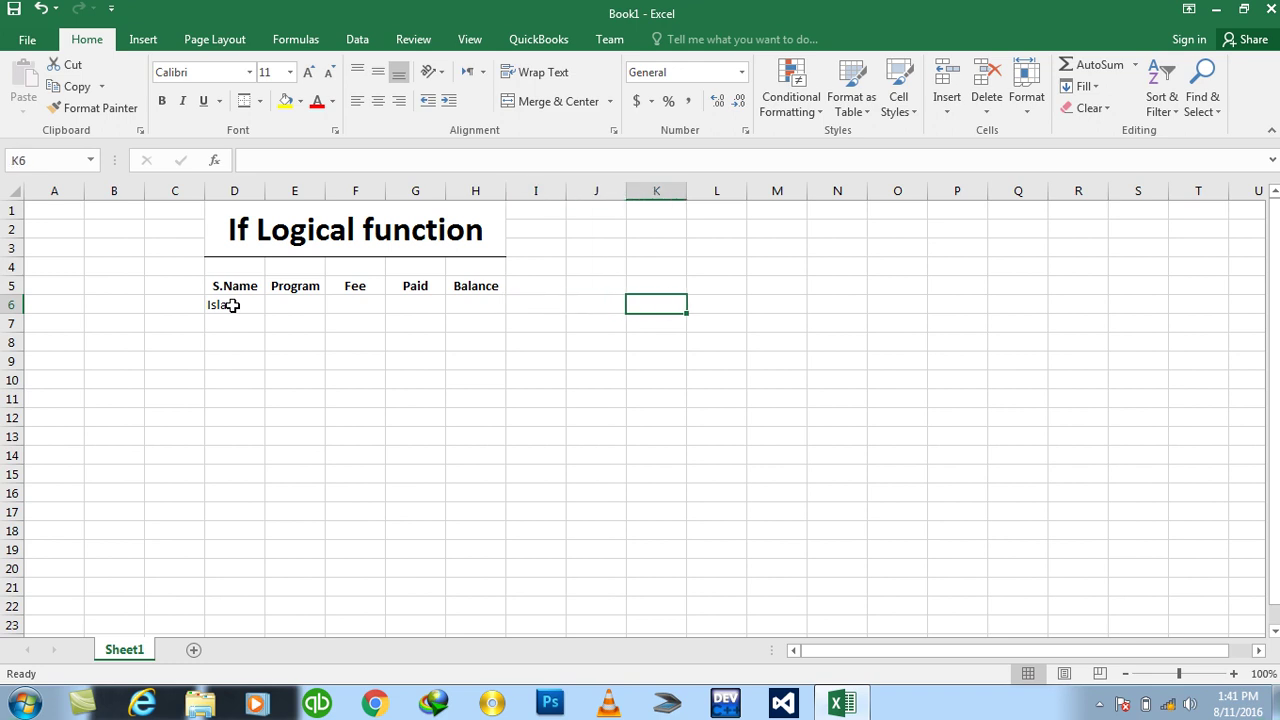
Enter DIT as the Program in E6, then replace it with CIT
key("Up")
key("Left")
key("Left")
key("Left")
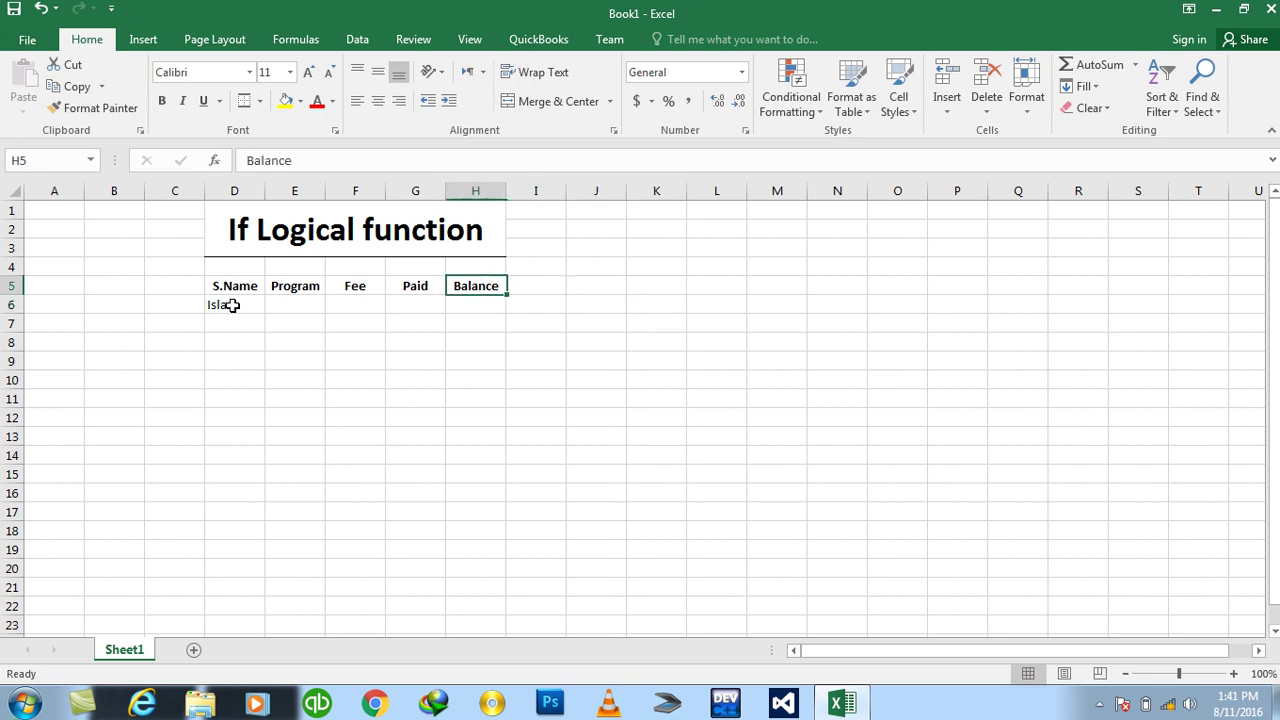
key("Left")
key("Left")
key("Left")
key("Down")
type("DIT")
key("Return")
key("Up")
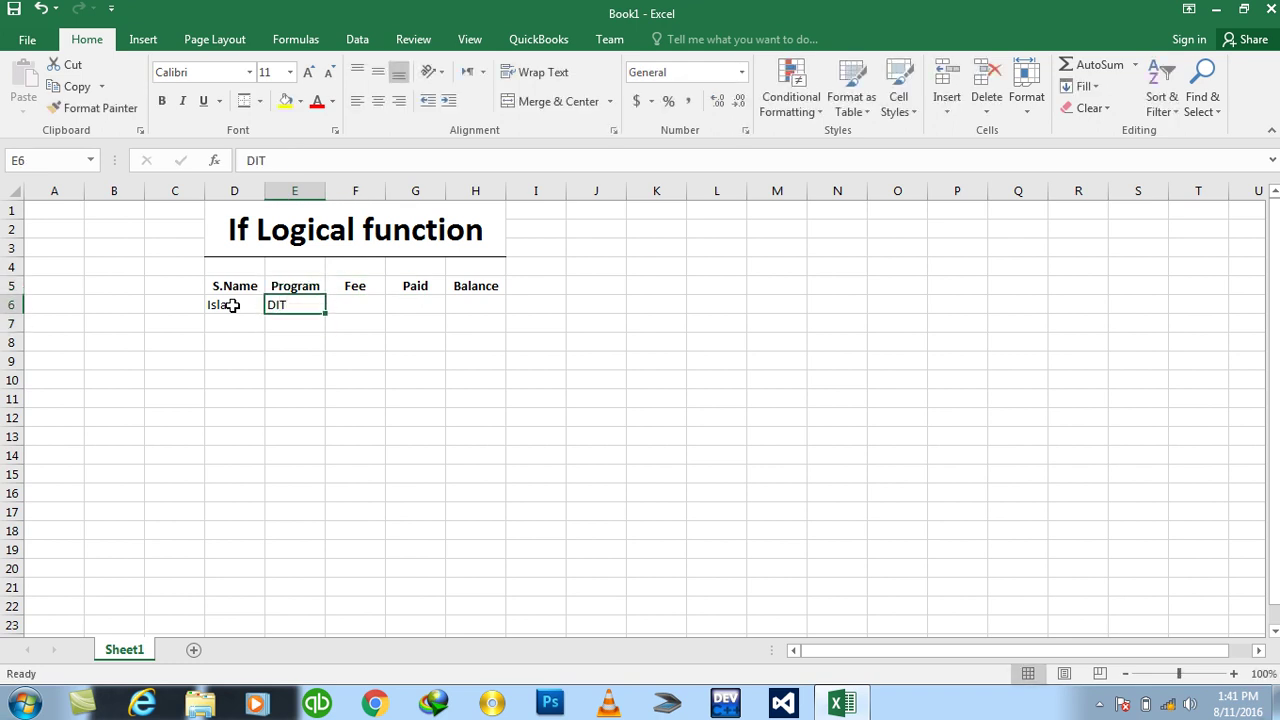
type("CIT")
key("Return")
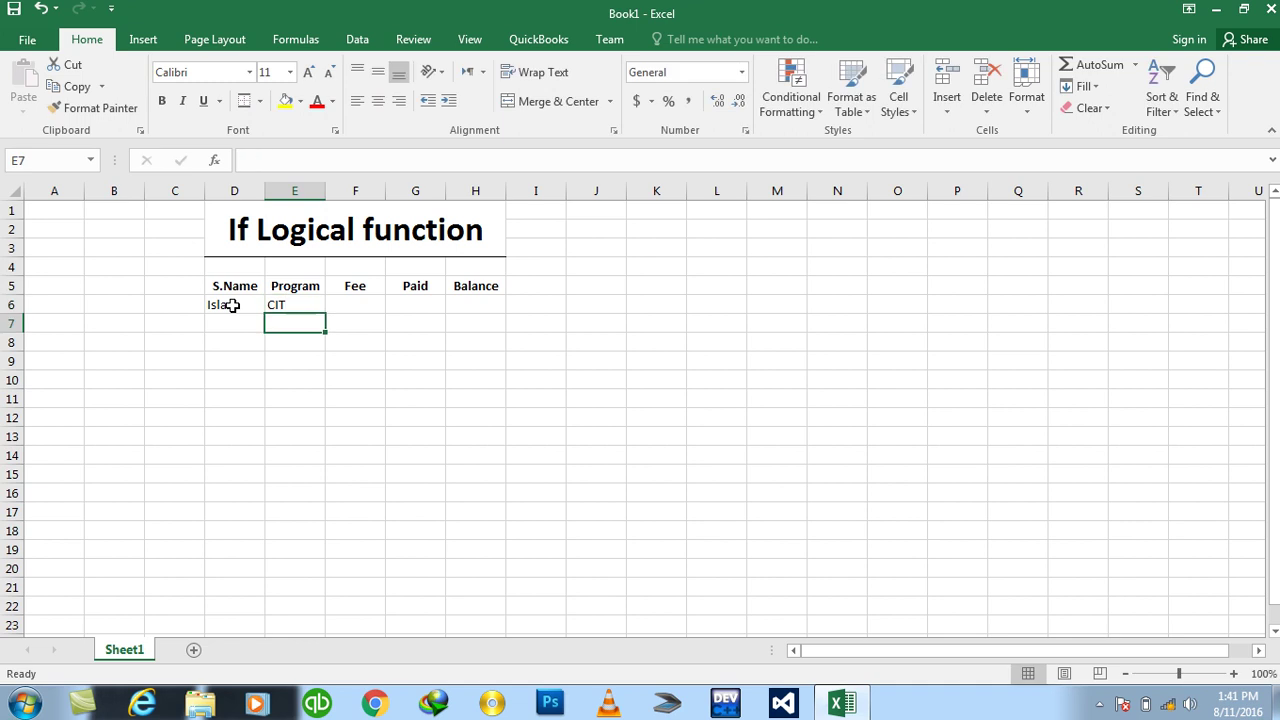
Enter DIT in E7, then clear both trial Program entries in E6:E7
type("DIT")
key("Return")
key("Up")
key("Delete")
key("Up")
key("Delete")
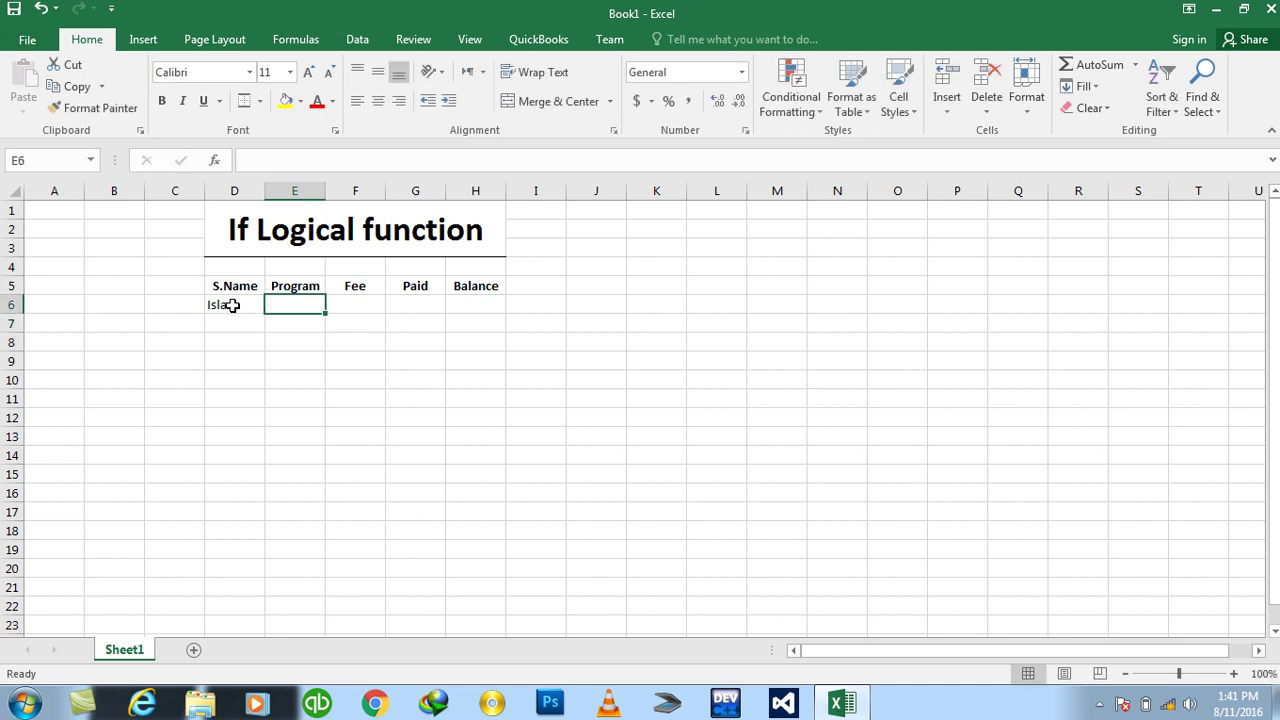
key("Right")
key("Right")
key("Right")
key("Right")
key("Right")
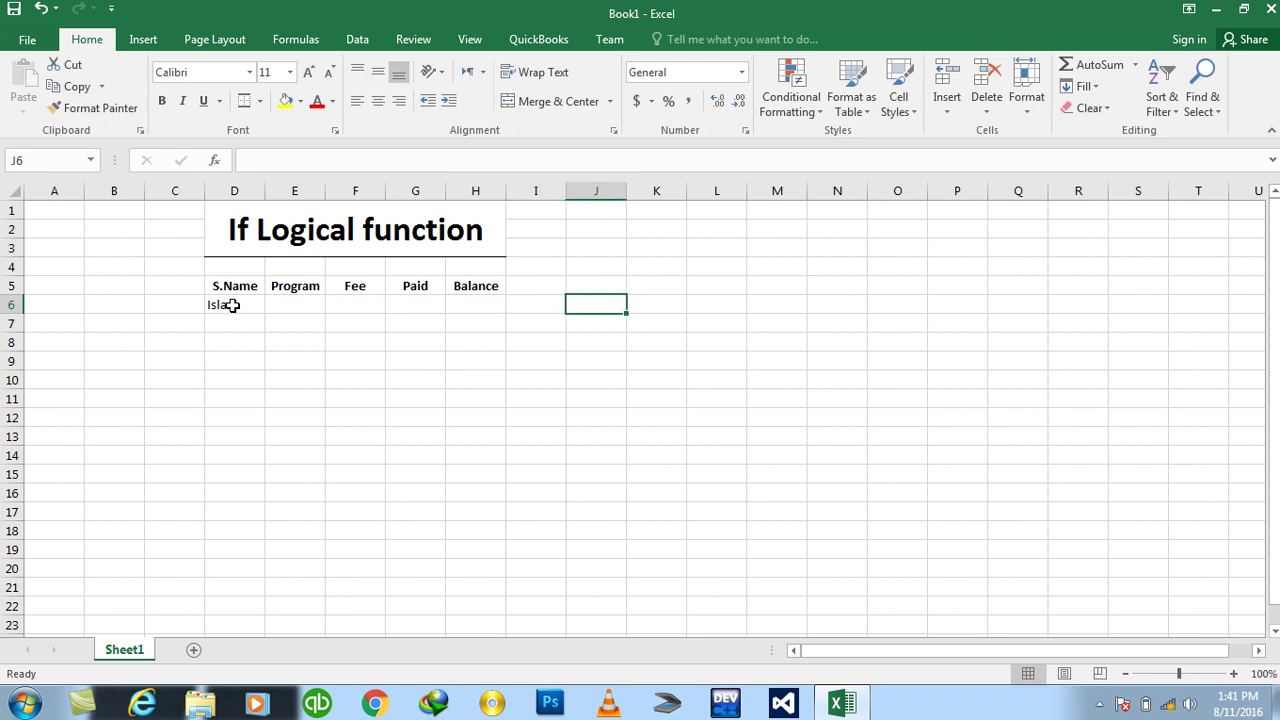
type("DIT")
key("Return")
type("CIT")
key("Tab")
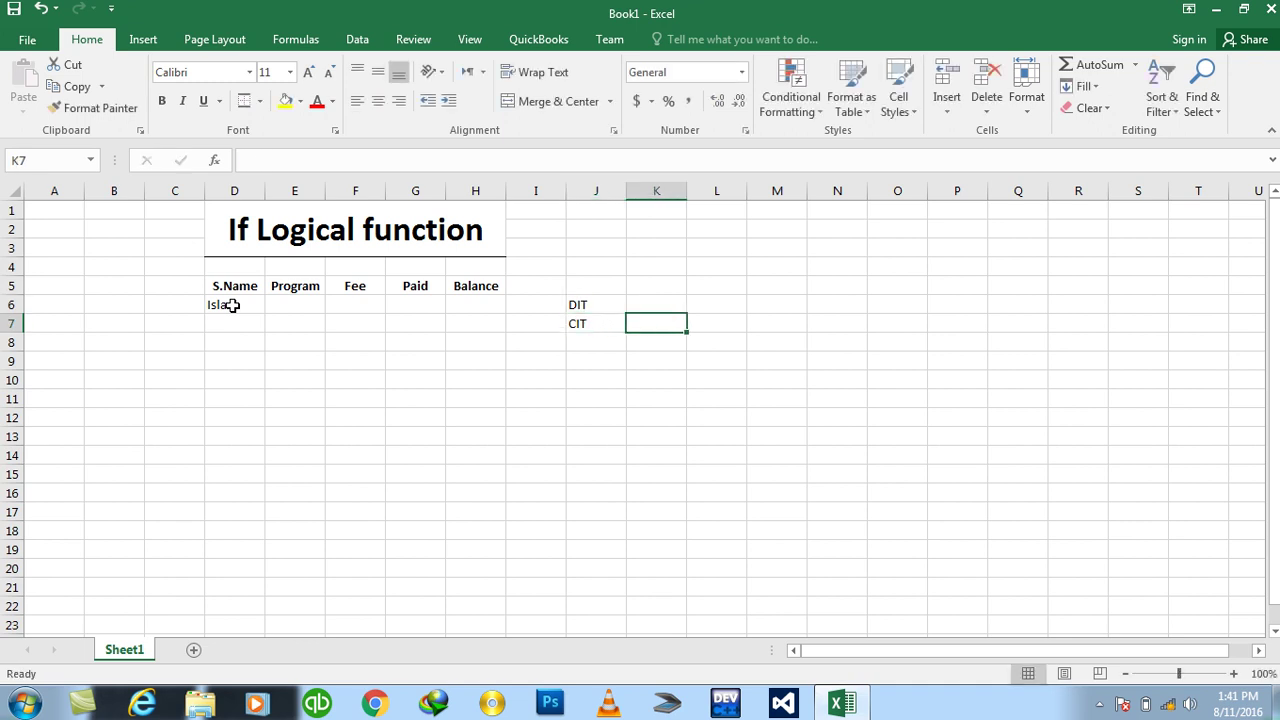
type("1000")
key("ctrl+Return")
key("Up")
type("2000")
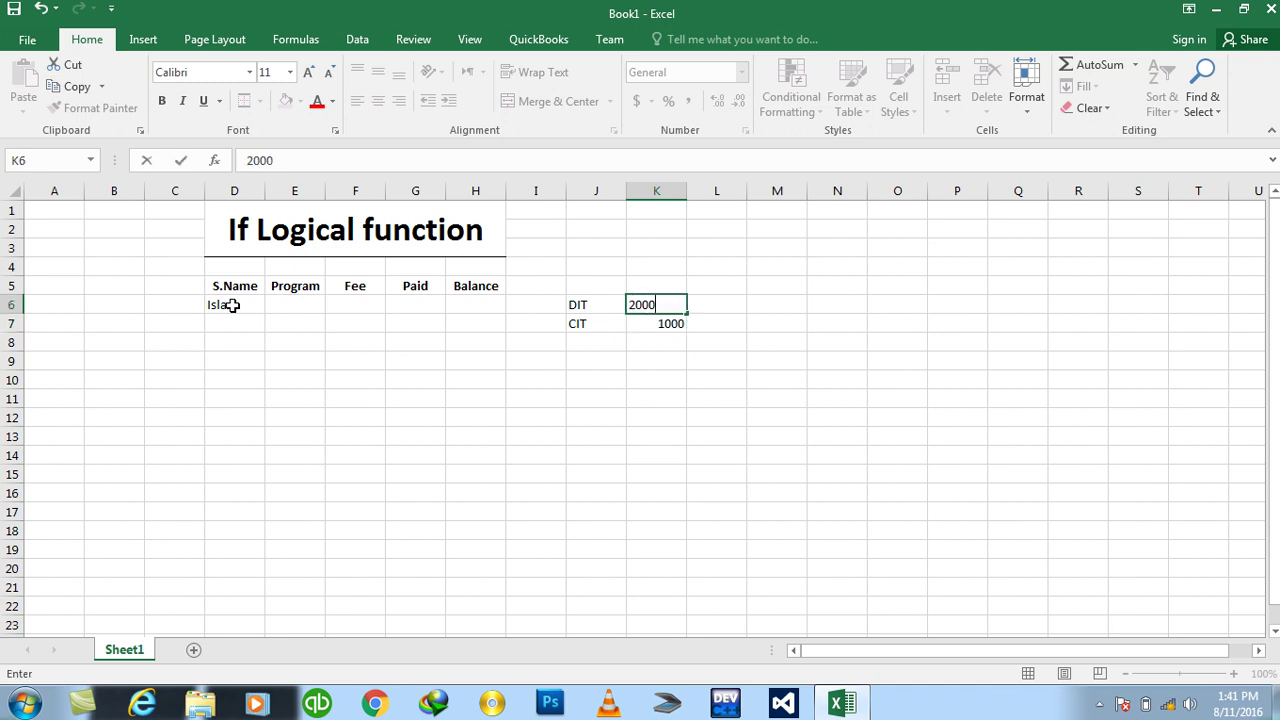
key("Return")
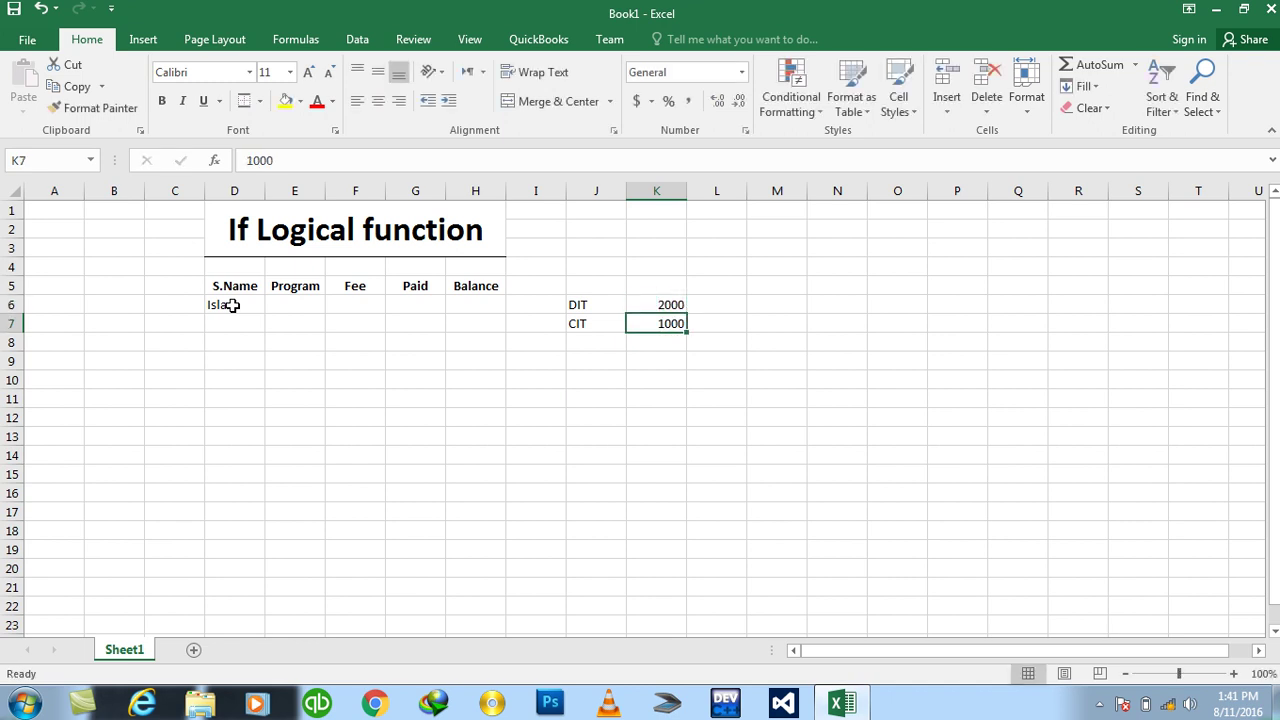
key("Left")
key("Up")
key("Right")
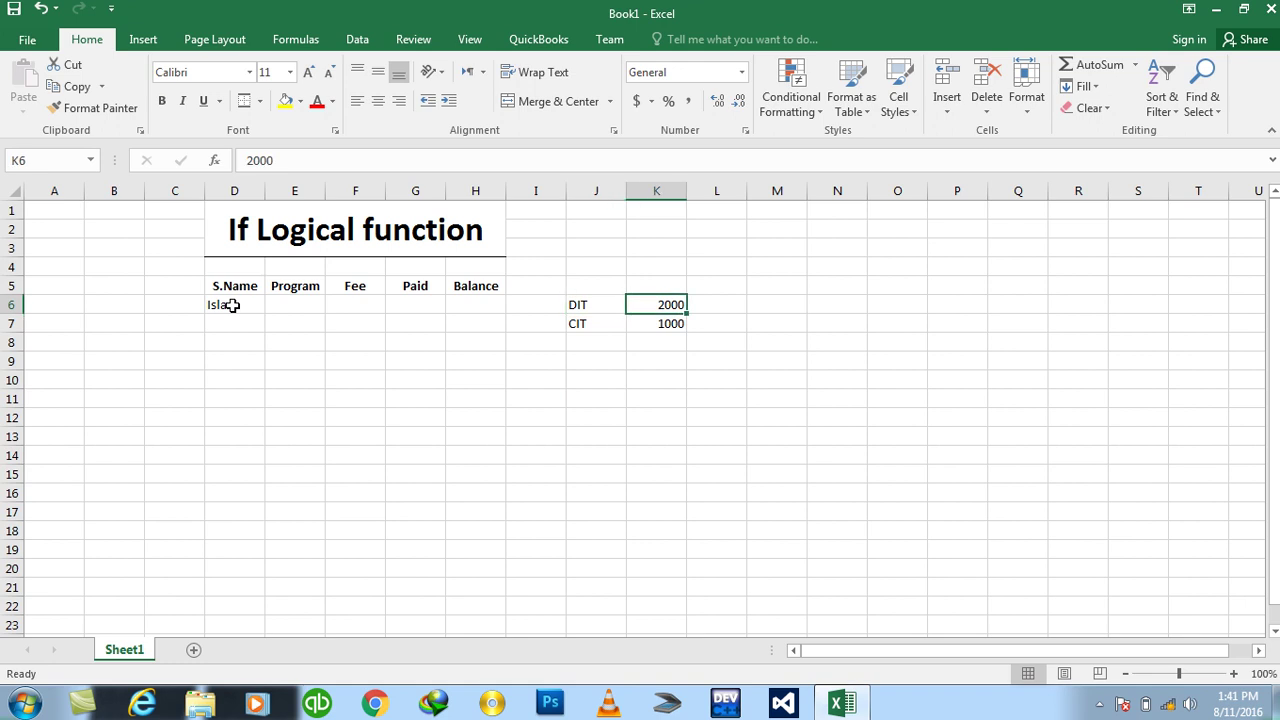
key("Down")
key("Left")
key("Right")
key("Up")
key("Left")
key("Left")
key("Left")
key("Left")
key("Left")
key("Left")
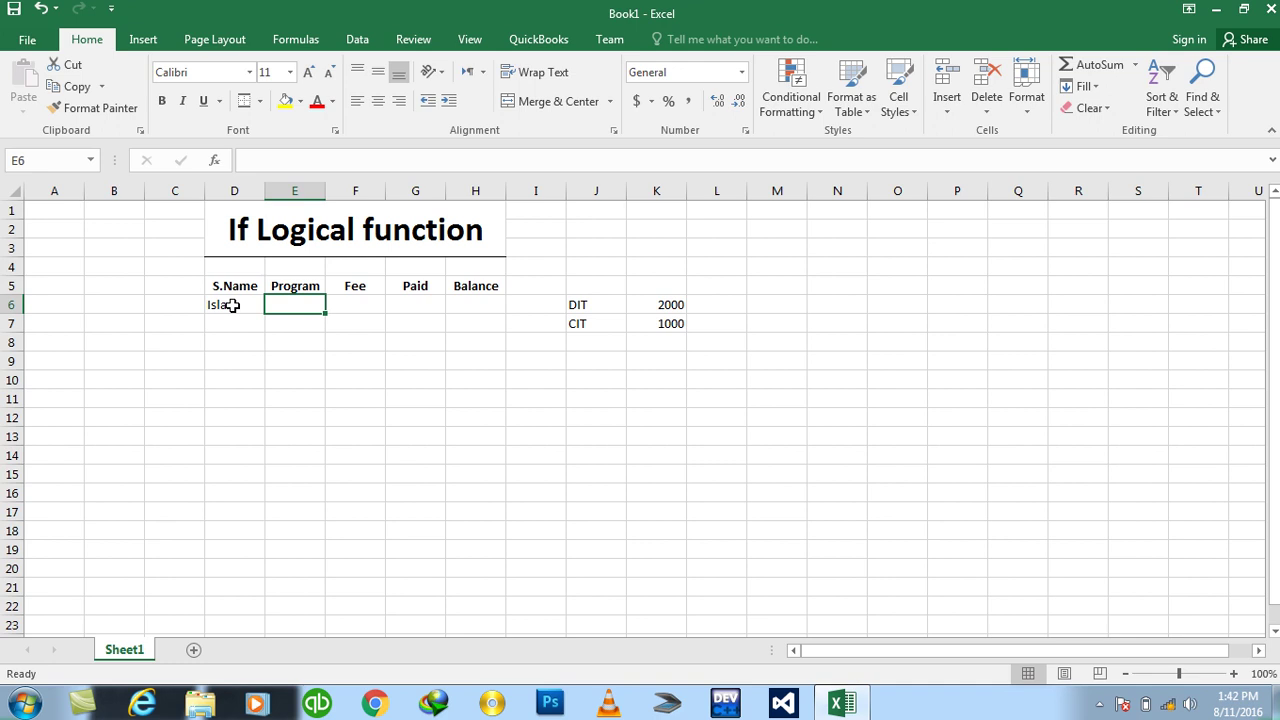
key("Right")
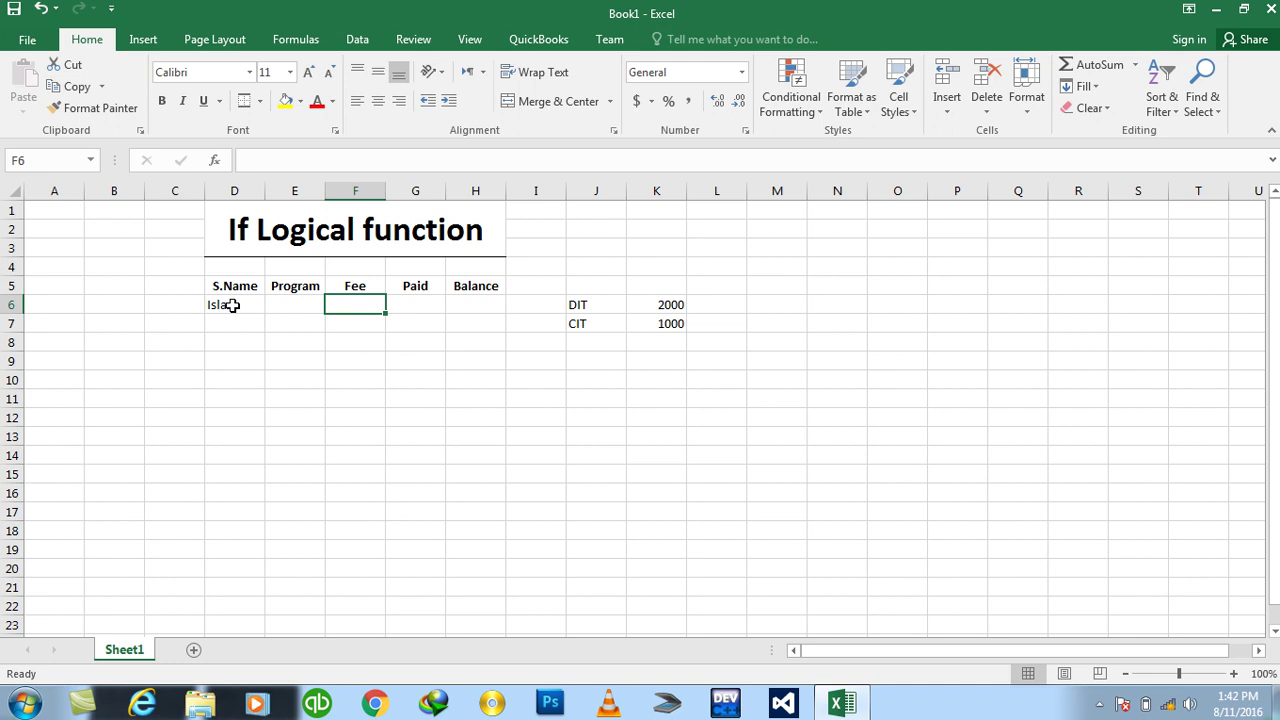
Enter =IF(E6="DIT",2000,IF(E6="CIT",1000,0)) in Fee cell F6
type("=")
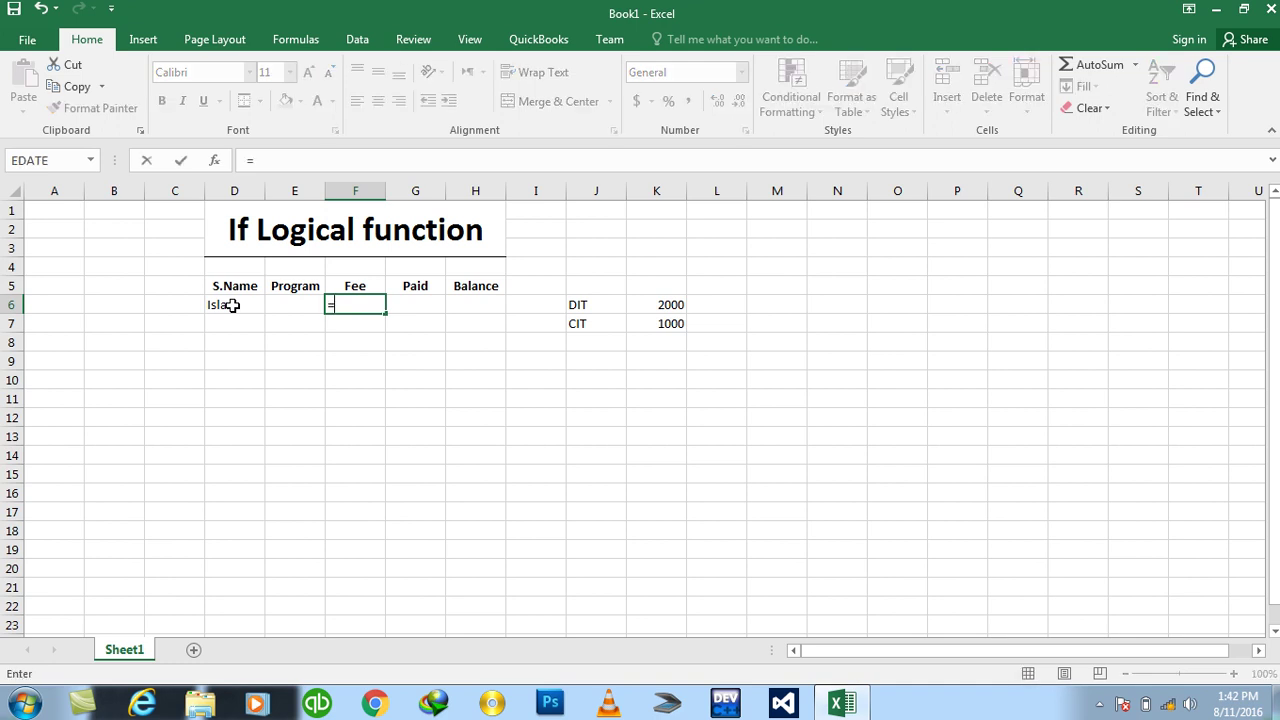
type("if")
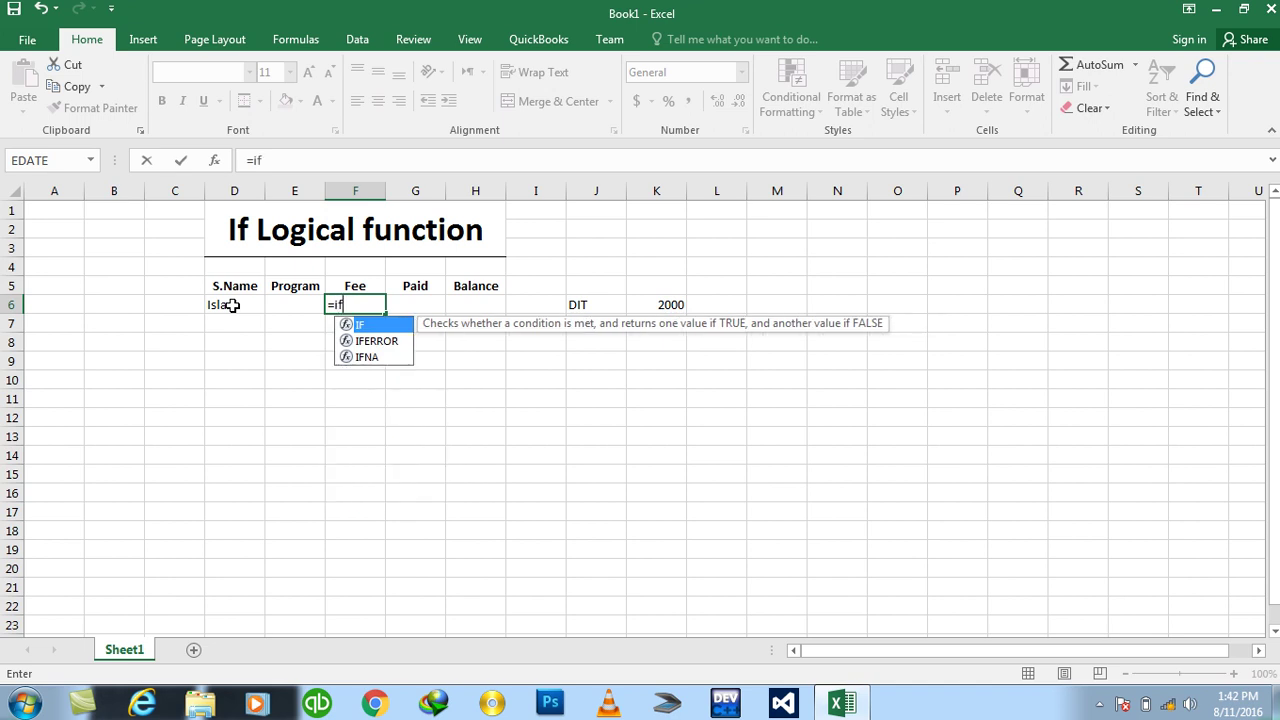
type("(")
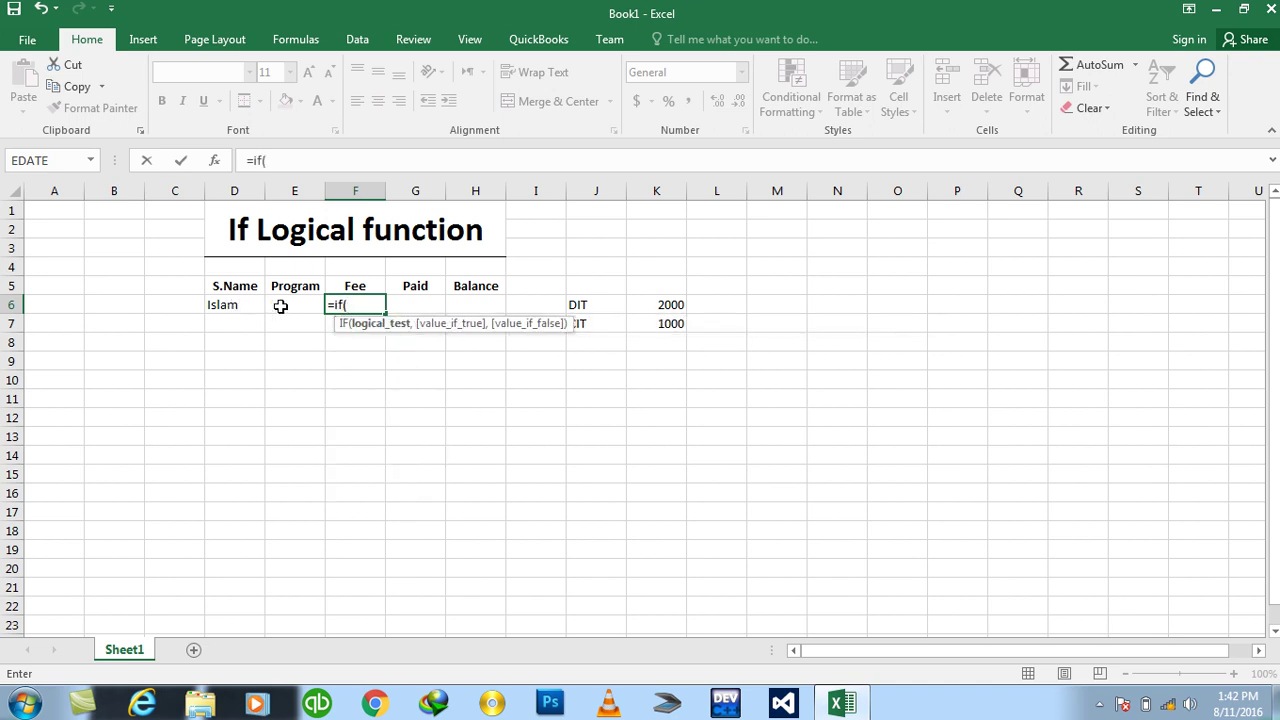
left_click(281, 306)
type("=")
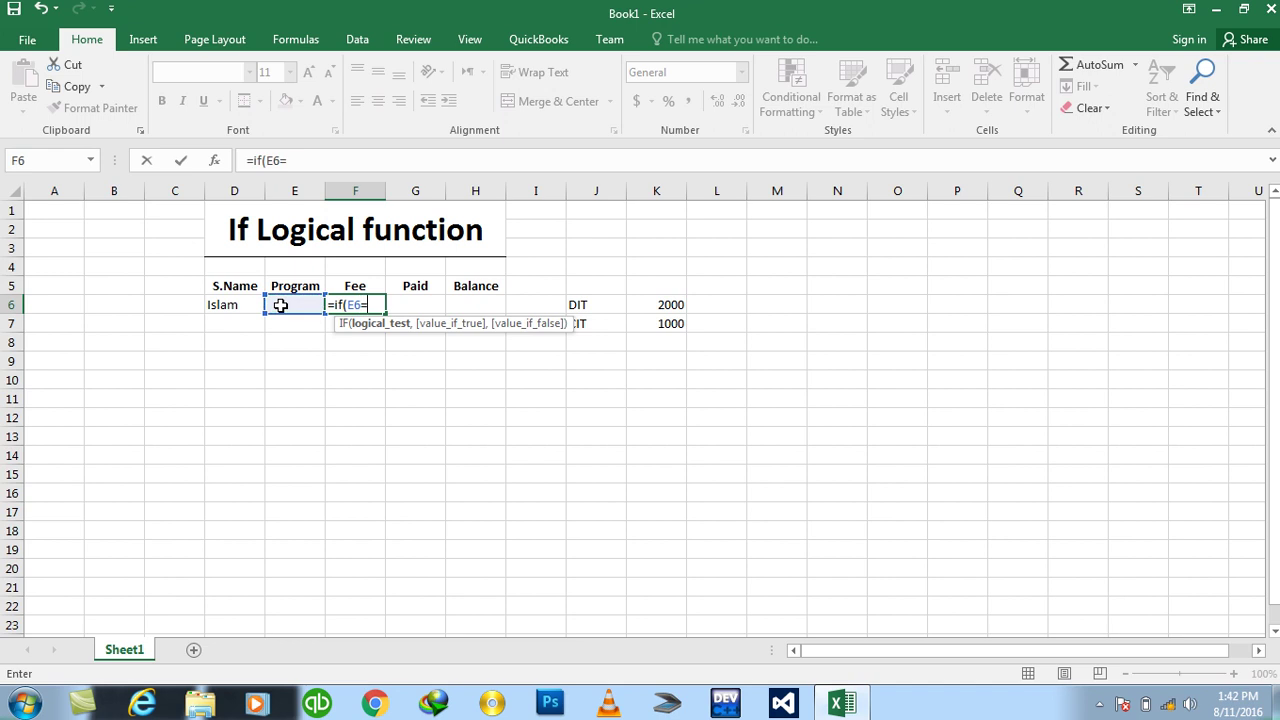
type("\"DIT")
type("\"")
type(",")
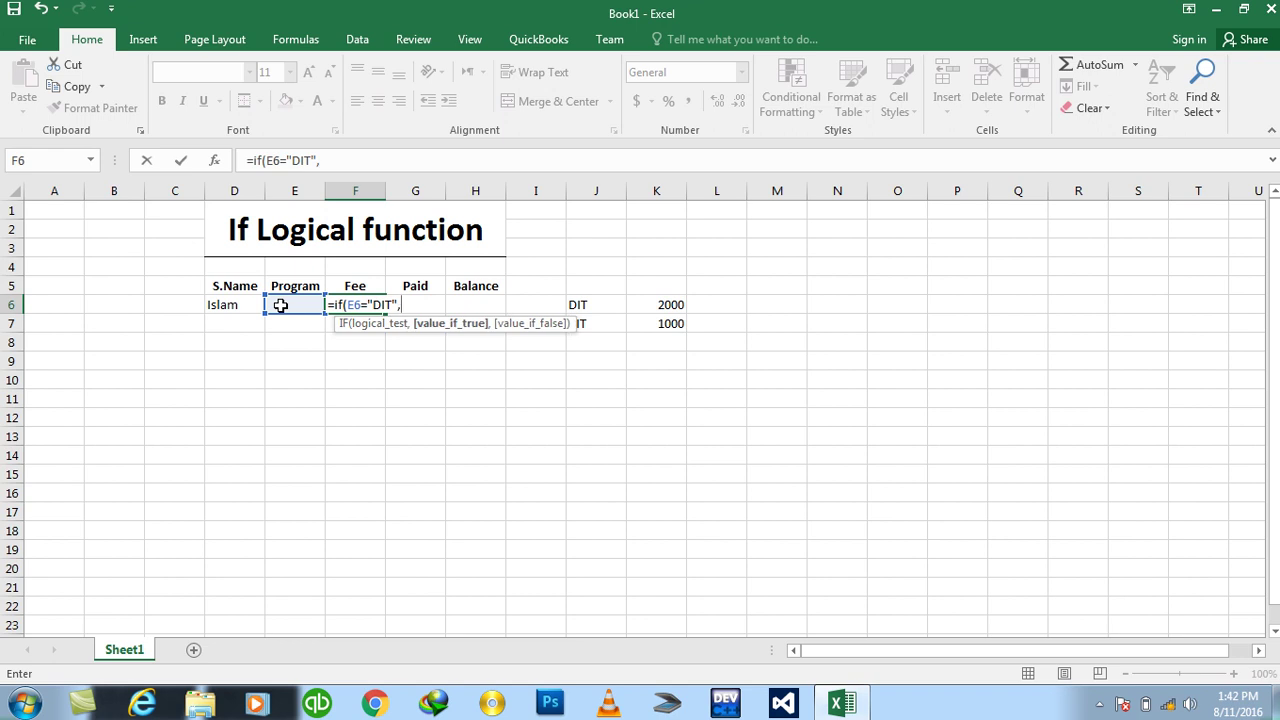
type("2000")
type(",")
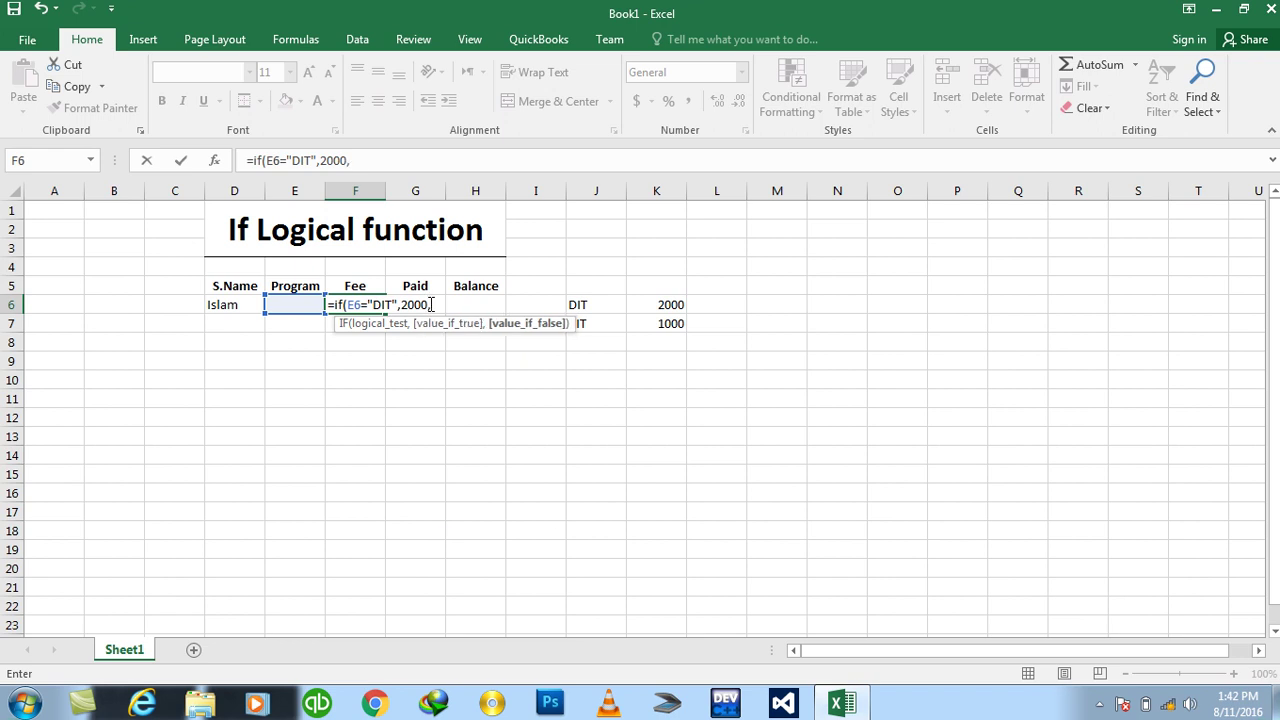
type("if")
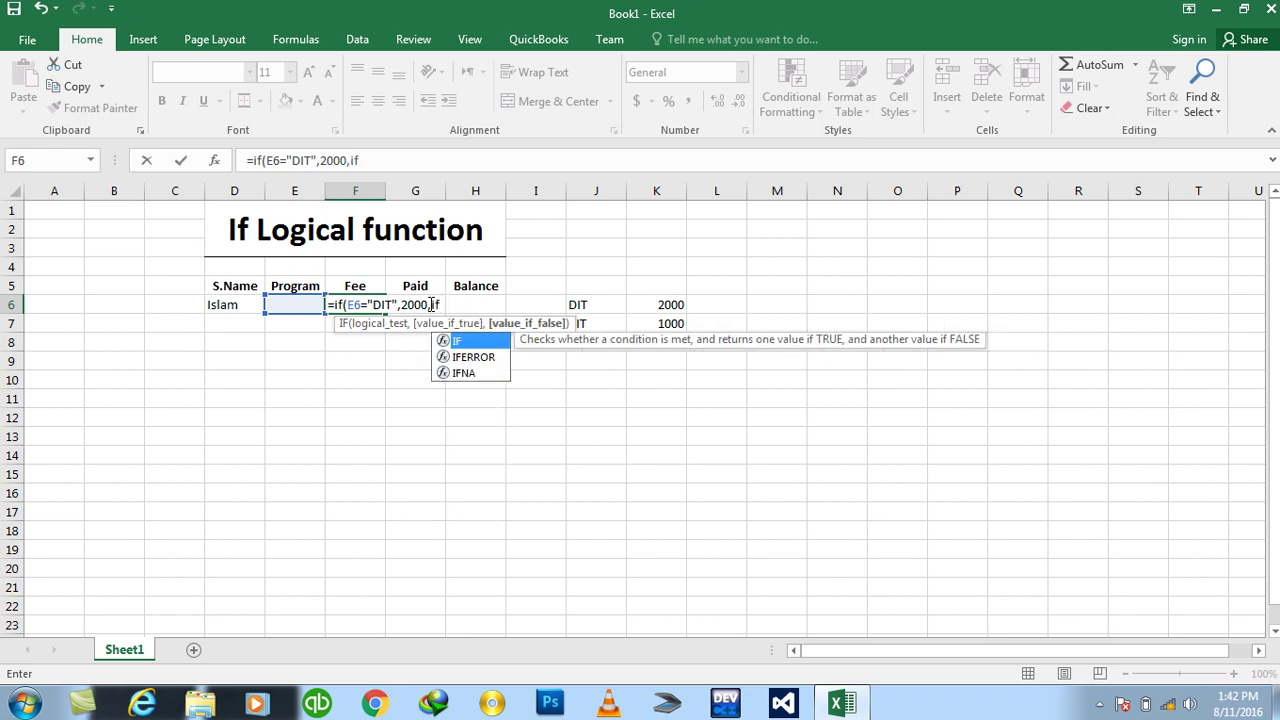
key("BackSpace")
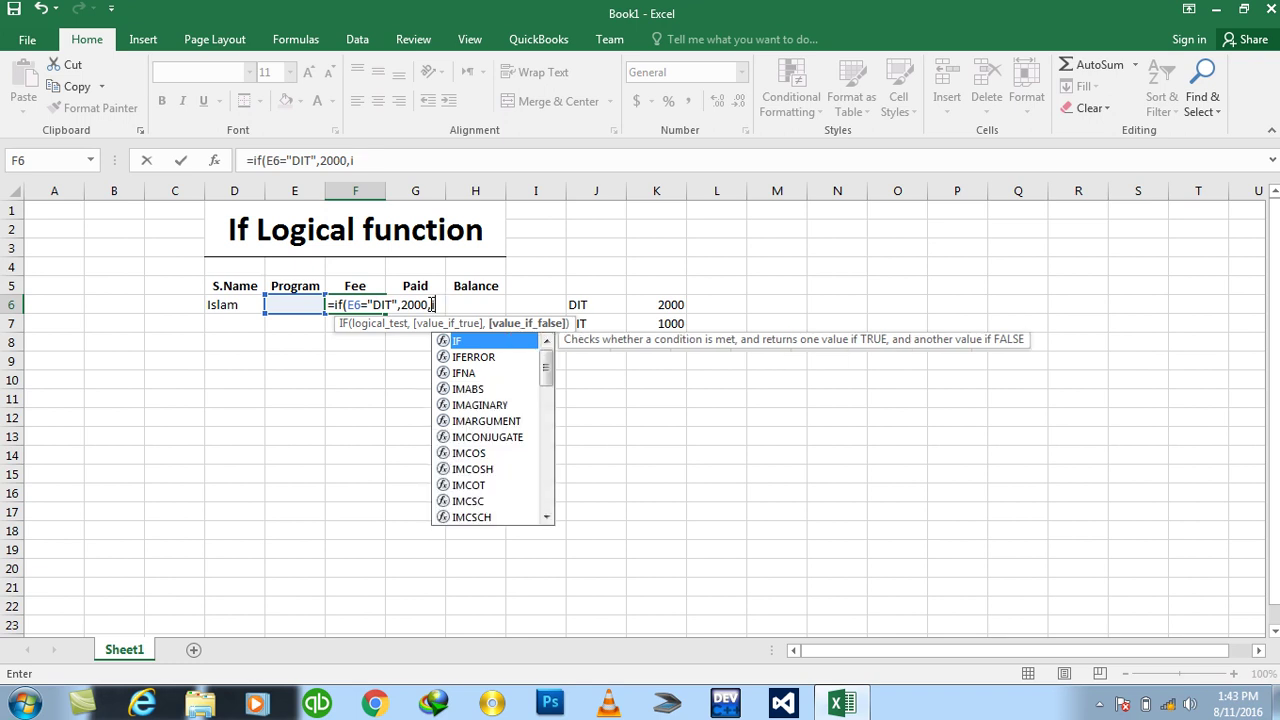
key("BackSpace")
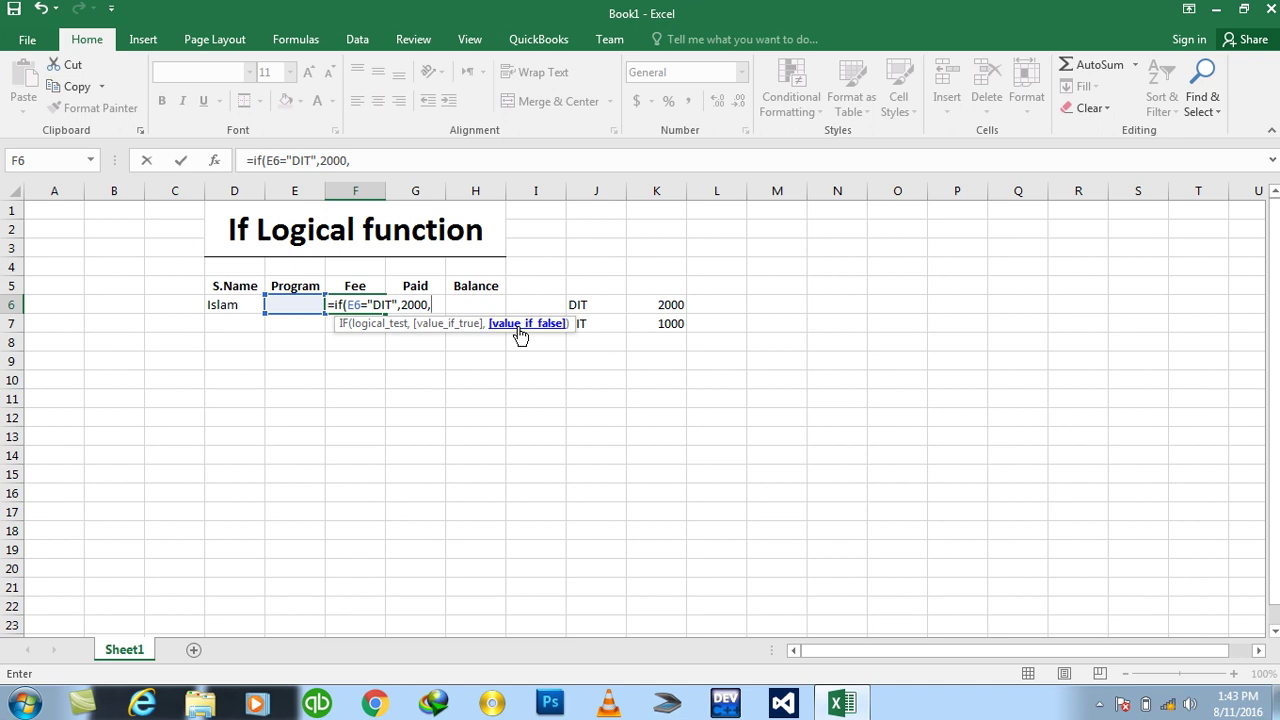
type("if(")
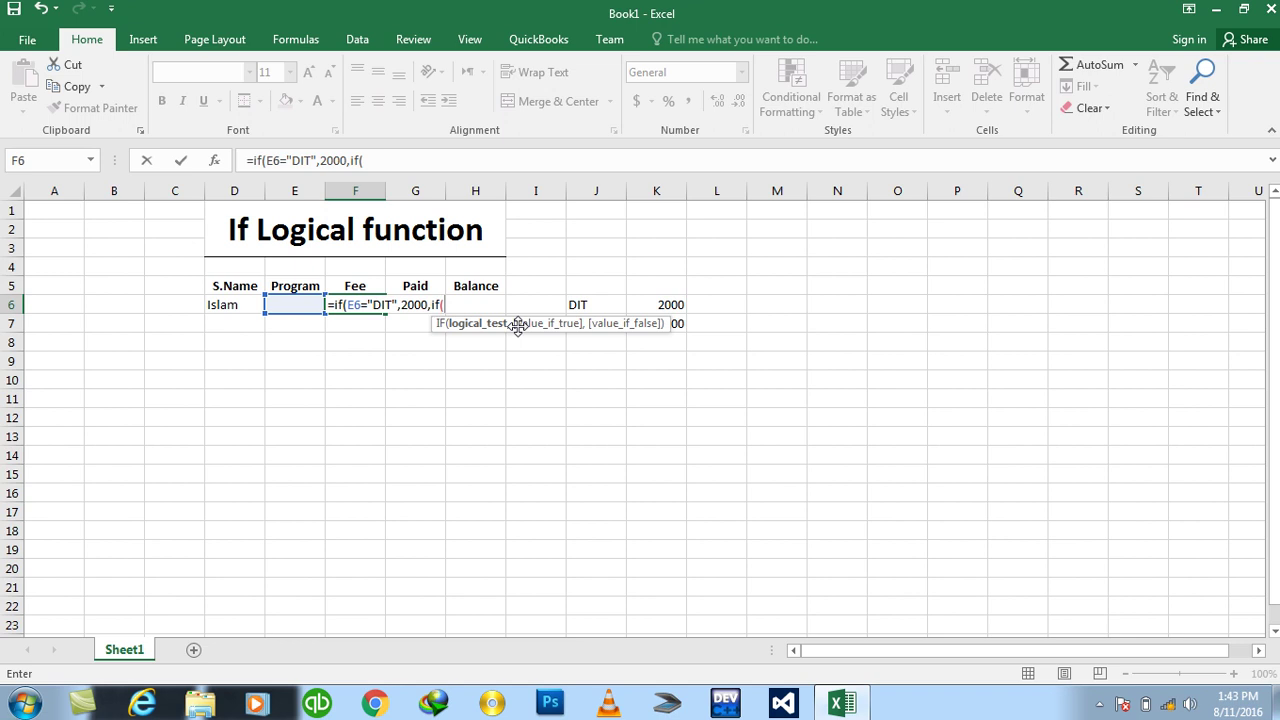
left_click(306, 302)
type("=\"CIT\",1000")
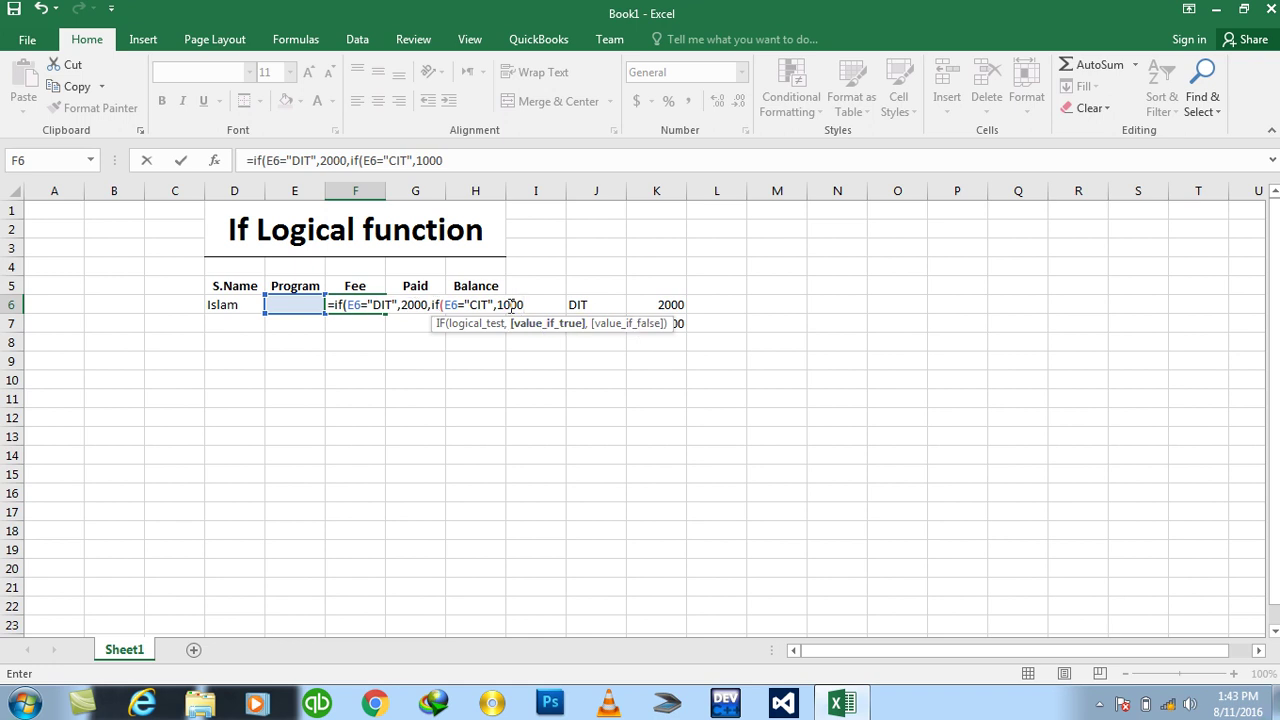
type(",0")
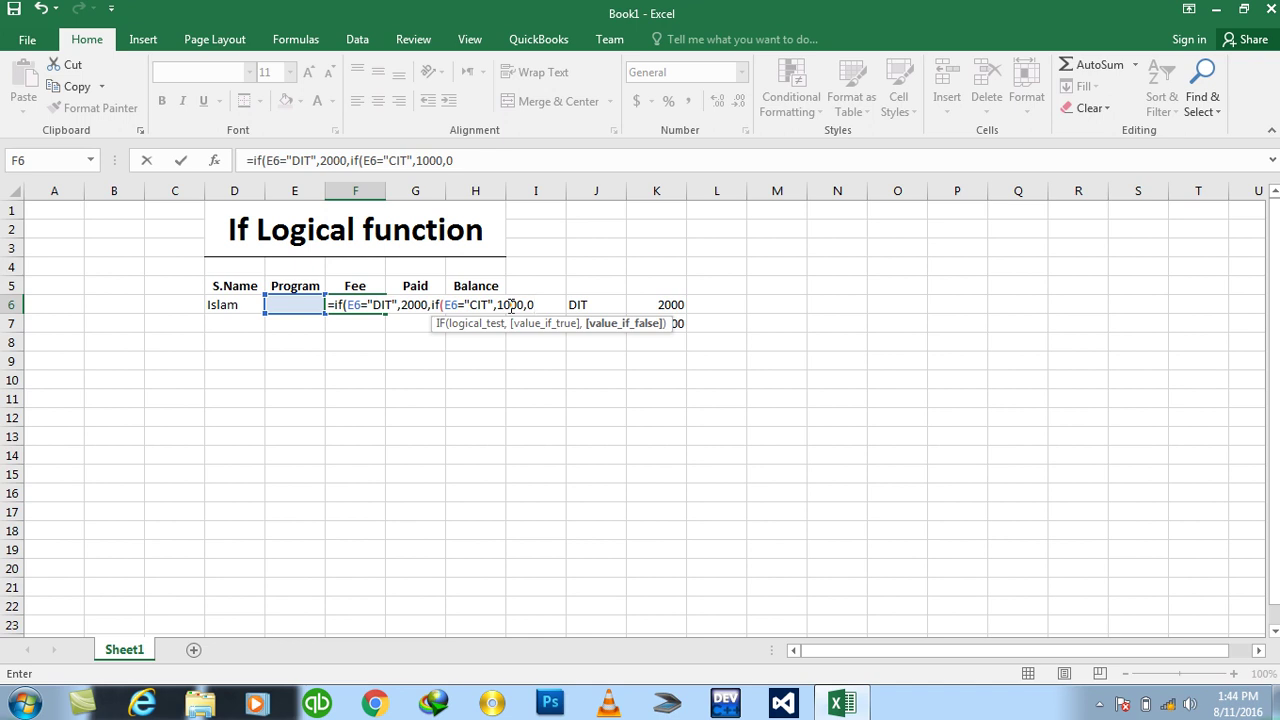
type(")")
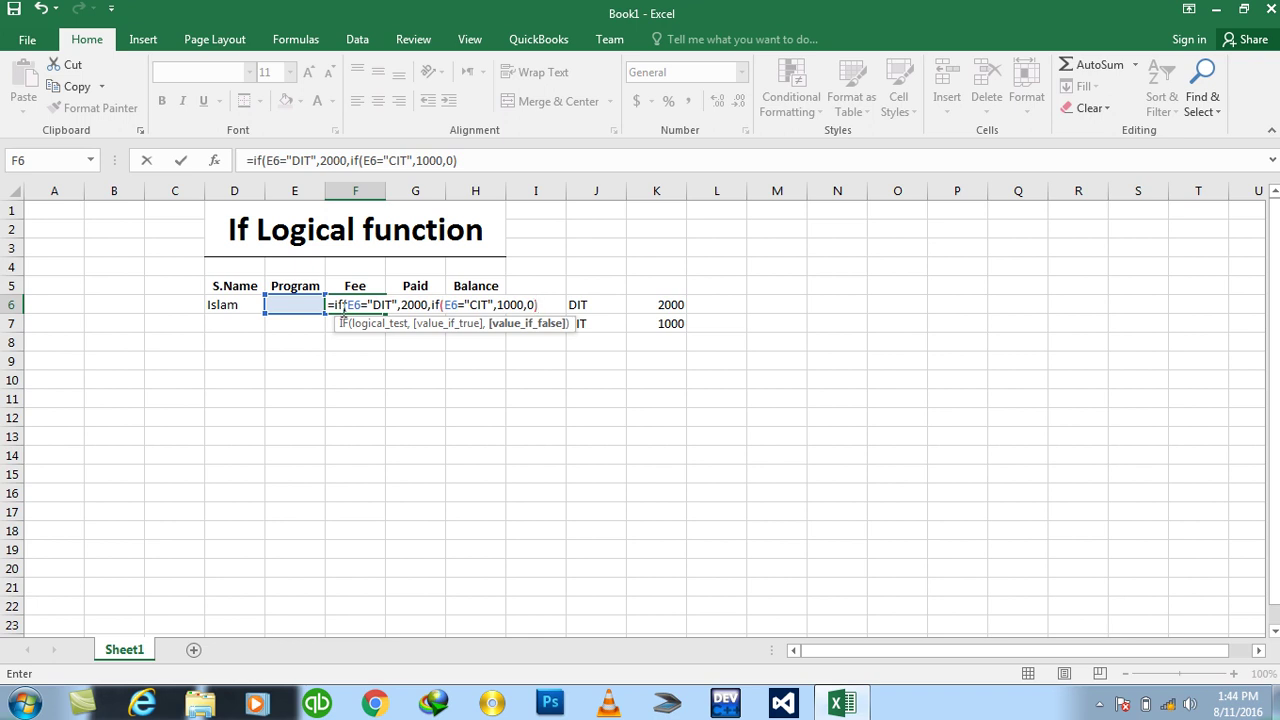
type(")")
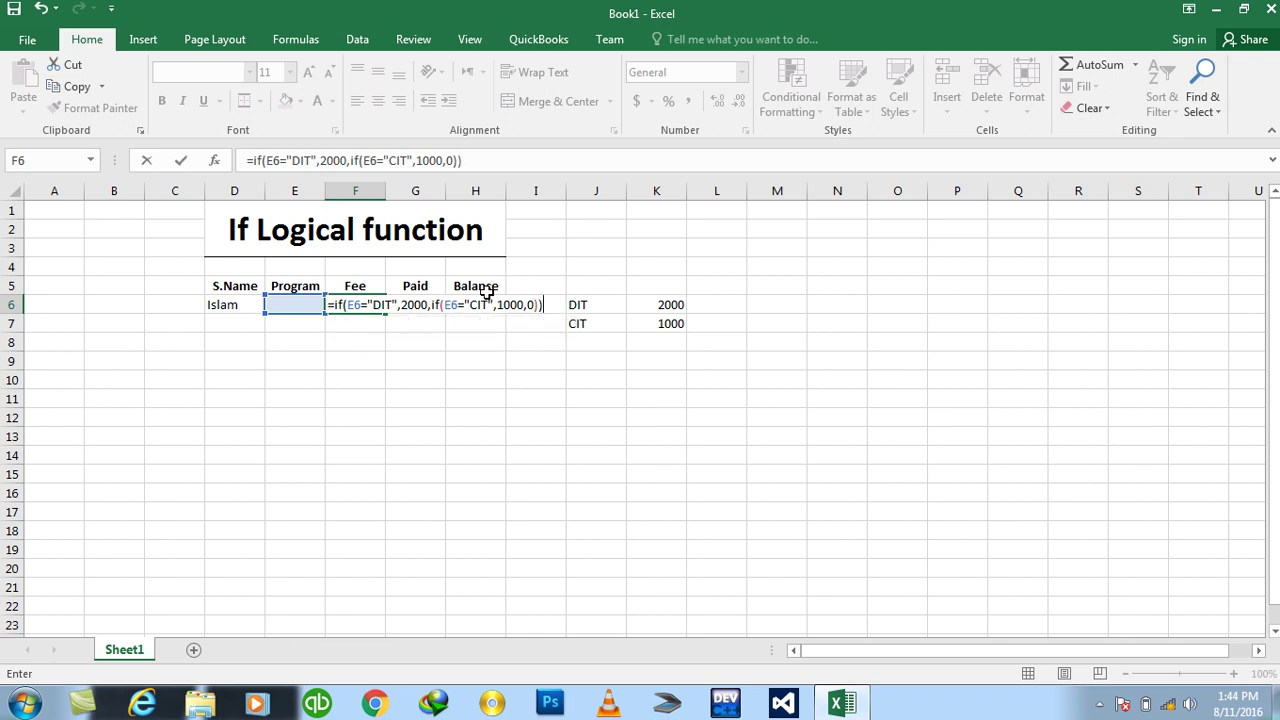
key("Return")
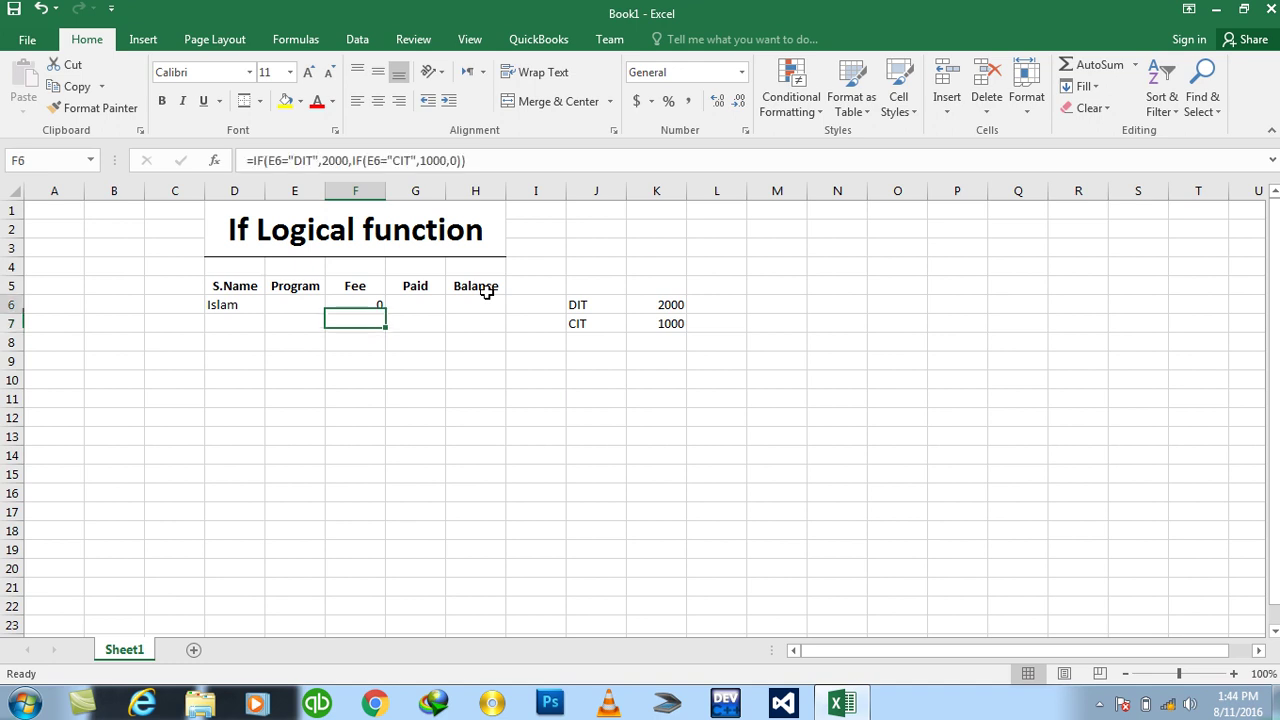
Test the fee formula by entering DIT in E6, then clear it
key("Up")
key("Left")
type("DIT")
key("Return")
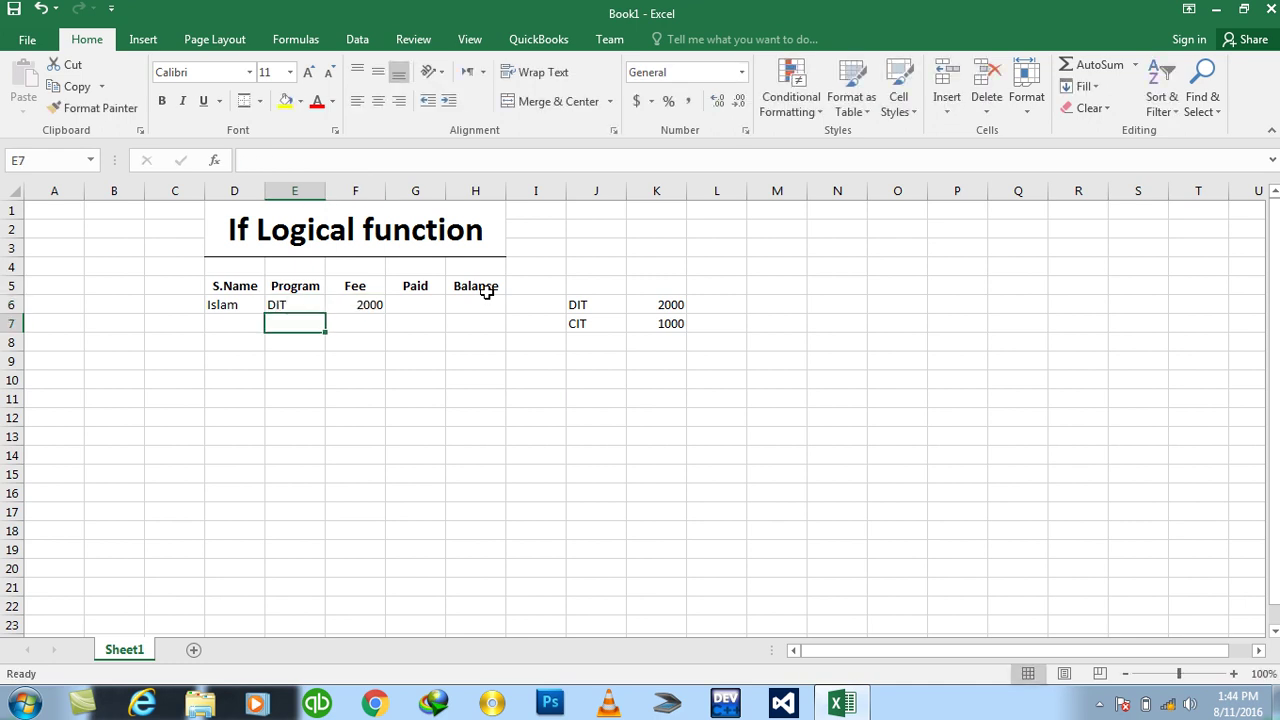
key("Up")
key("Delete")
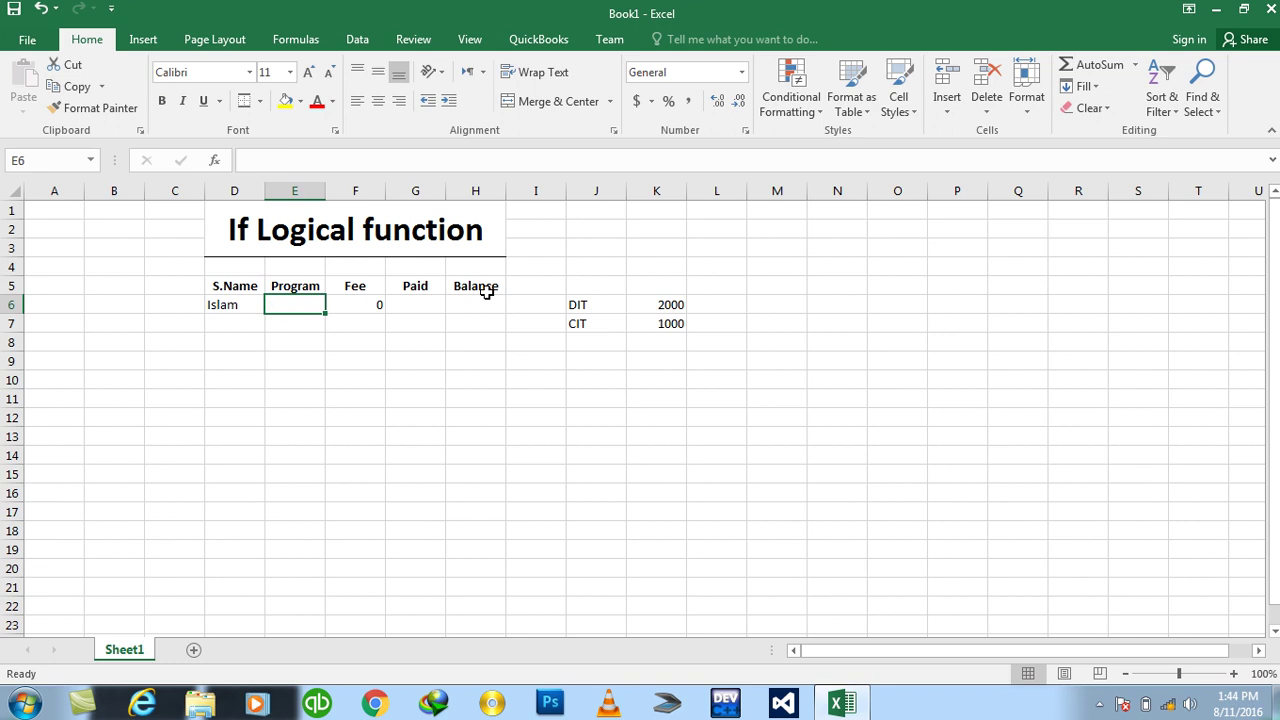
Copy the Fee formula from F6 down to F12
key("Right")
key("F2")
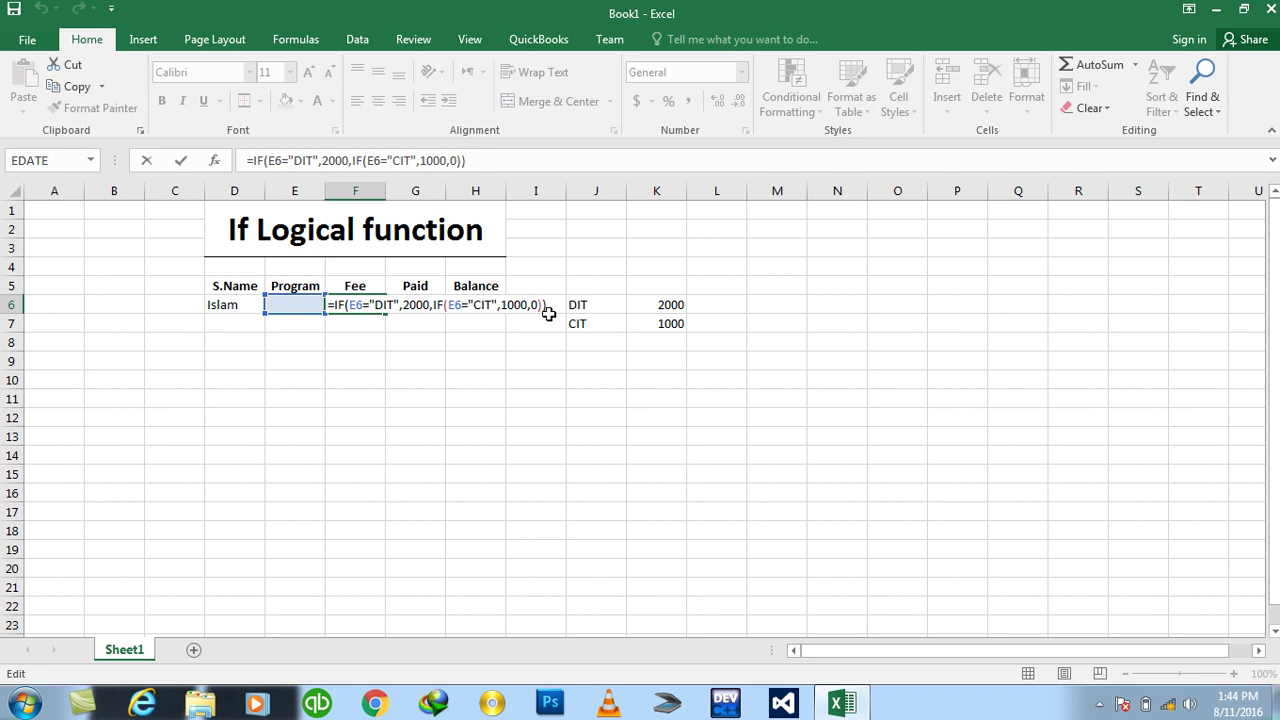
key("Return")
key("Up")
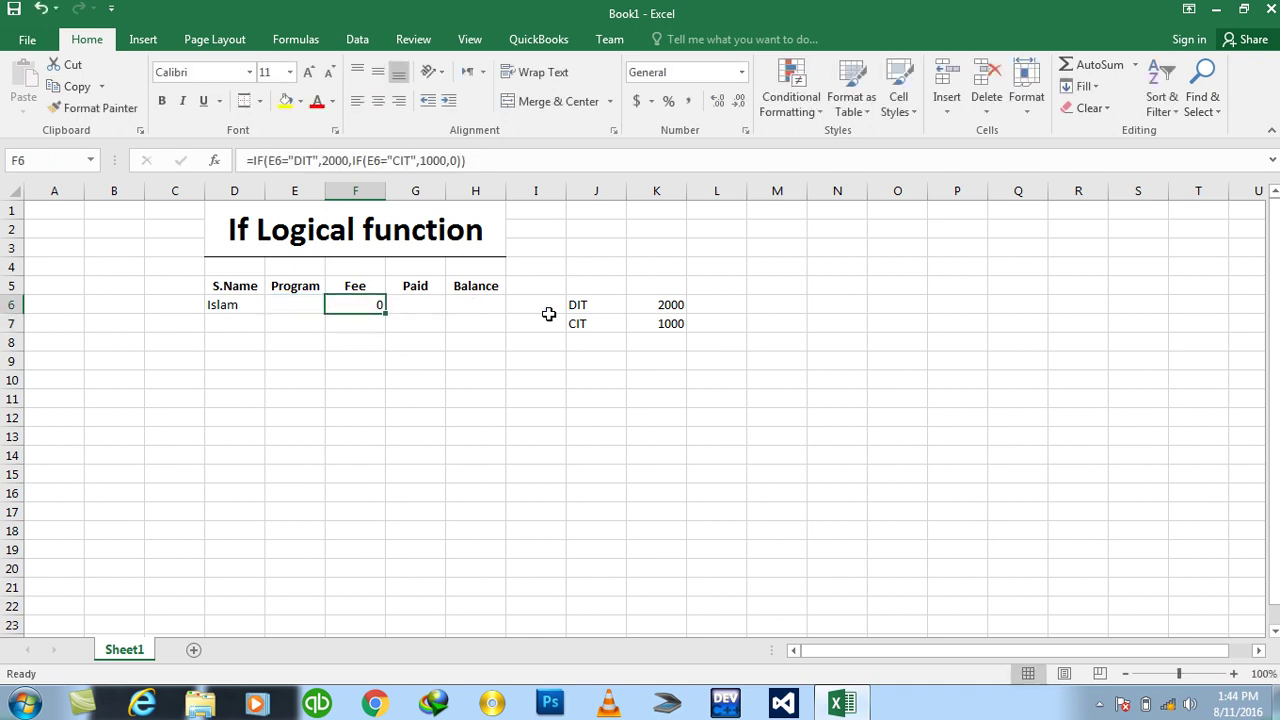
key("shift+Down")
key("shift+Down")
key("shift+Down")
key("shift+Down")
key("ctrl+d")
Enter Programs CIT, DIT and CIT in E6:E8
key("Left")
type("CIT")
key("Return")
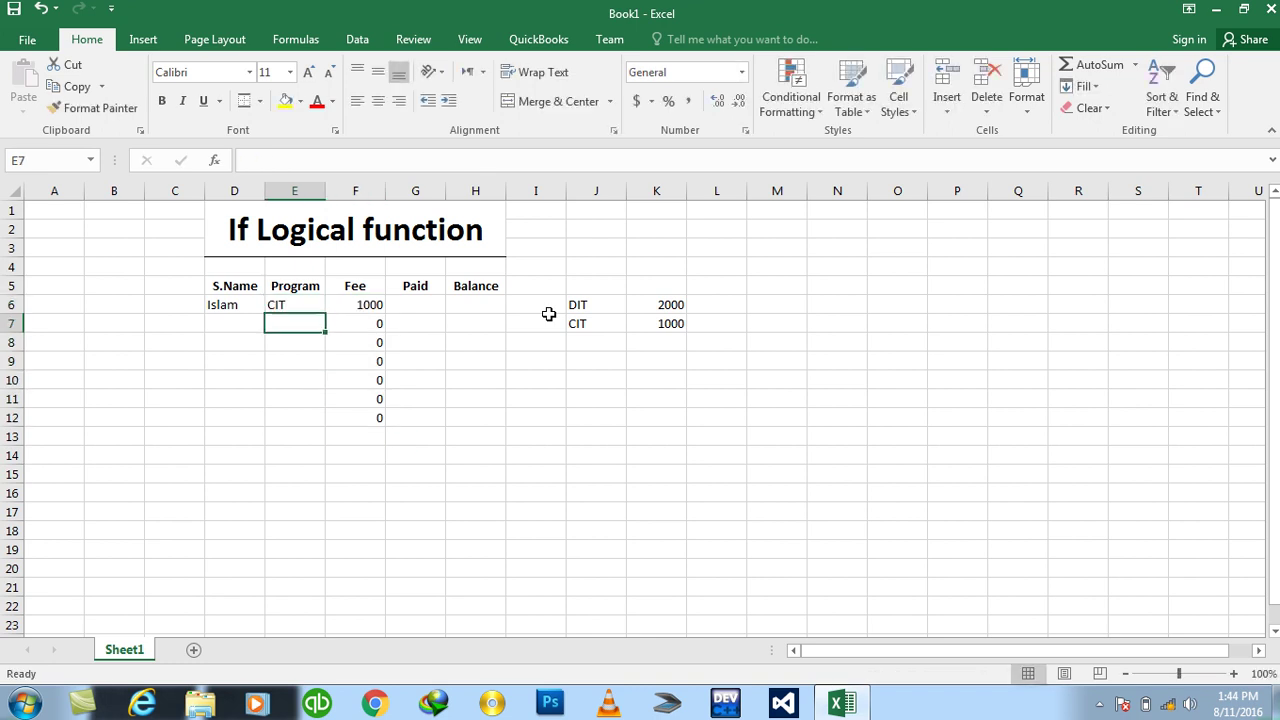
type("DIT")
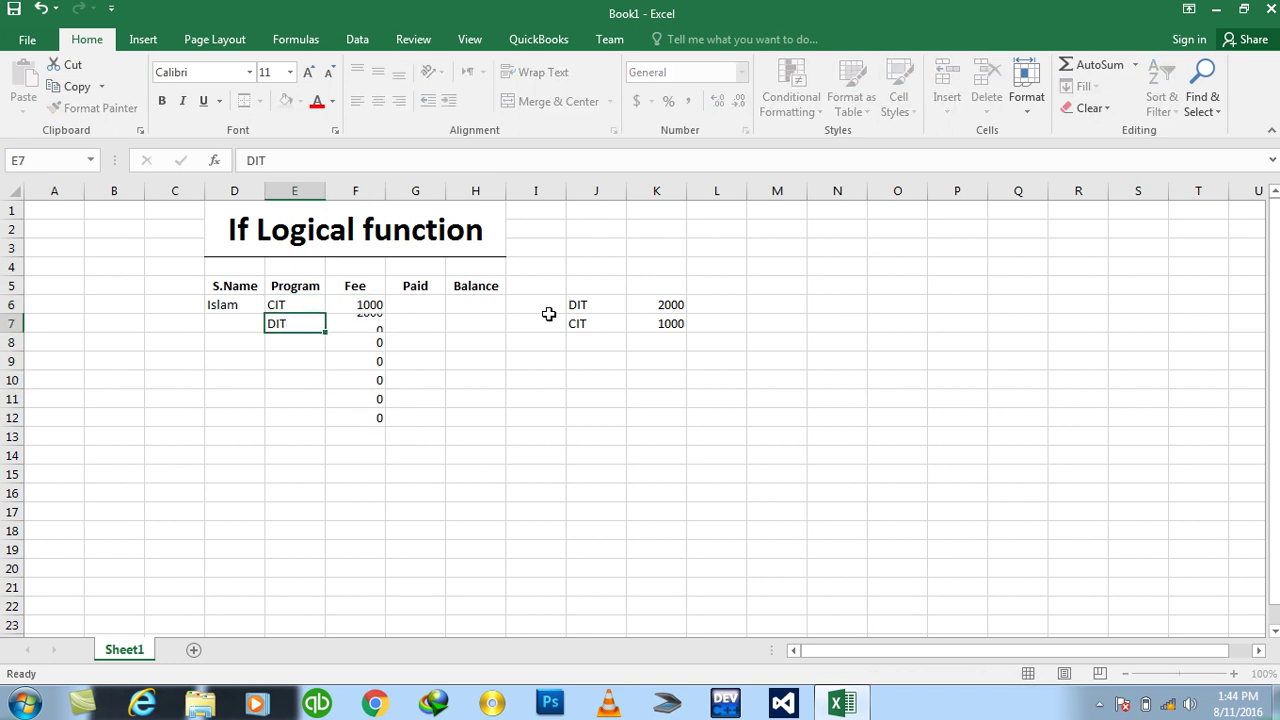
key("Return")
type("CIT")
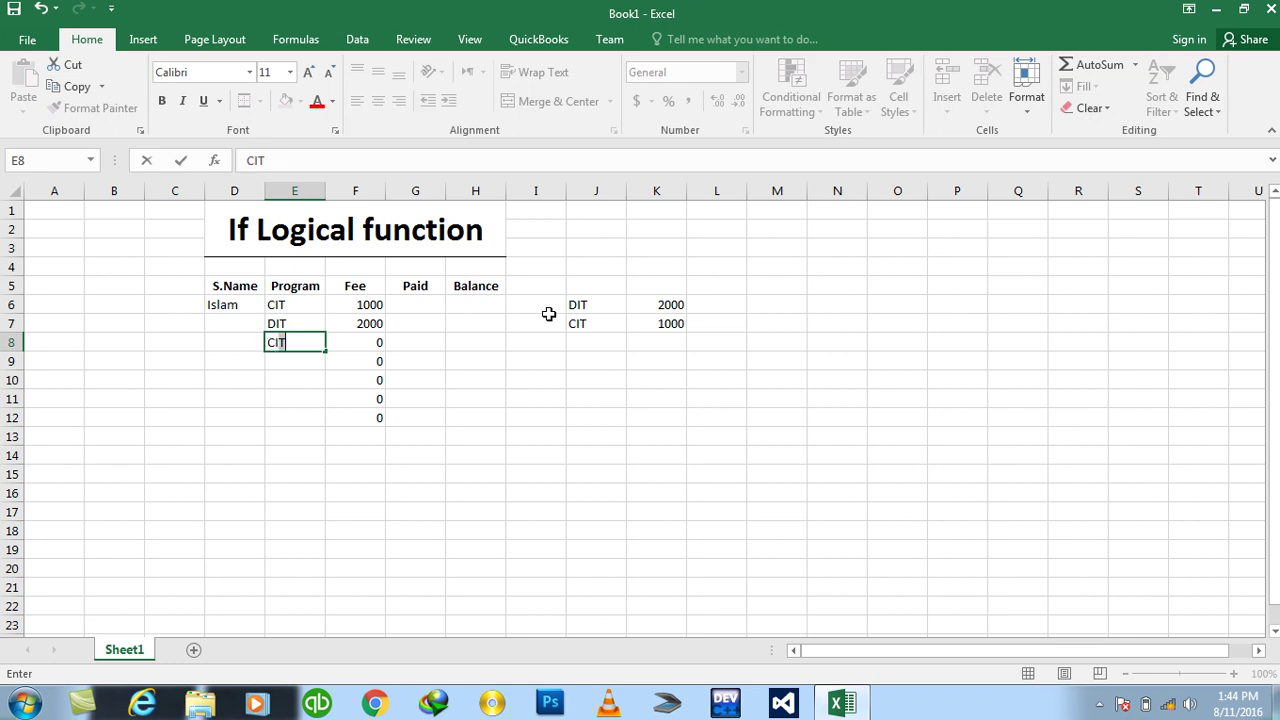
key("Tab")
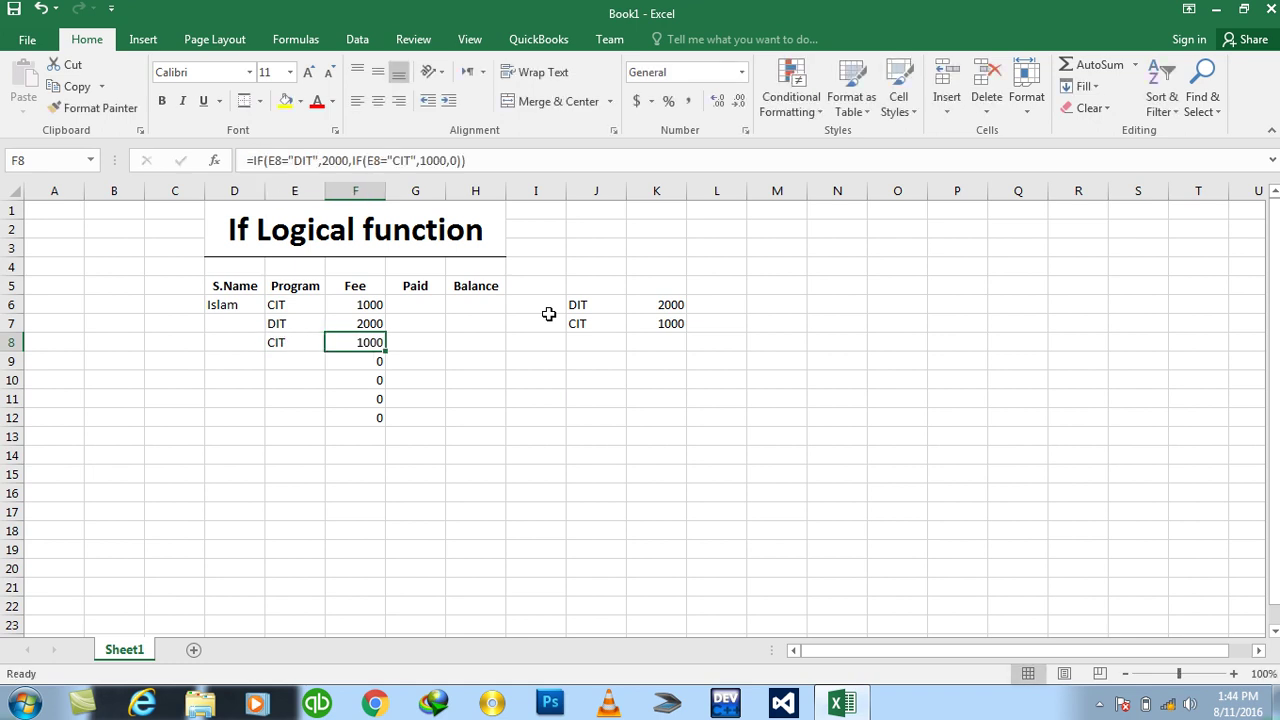
key("Up")
key("Up")
key("Right")
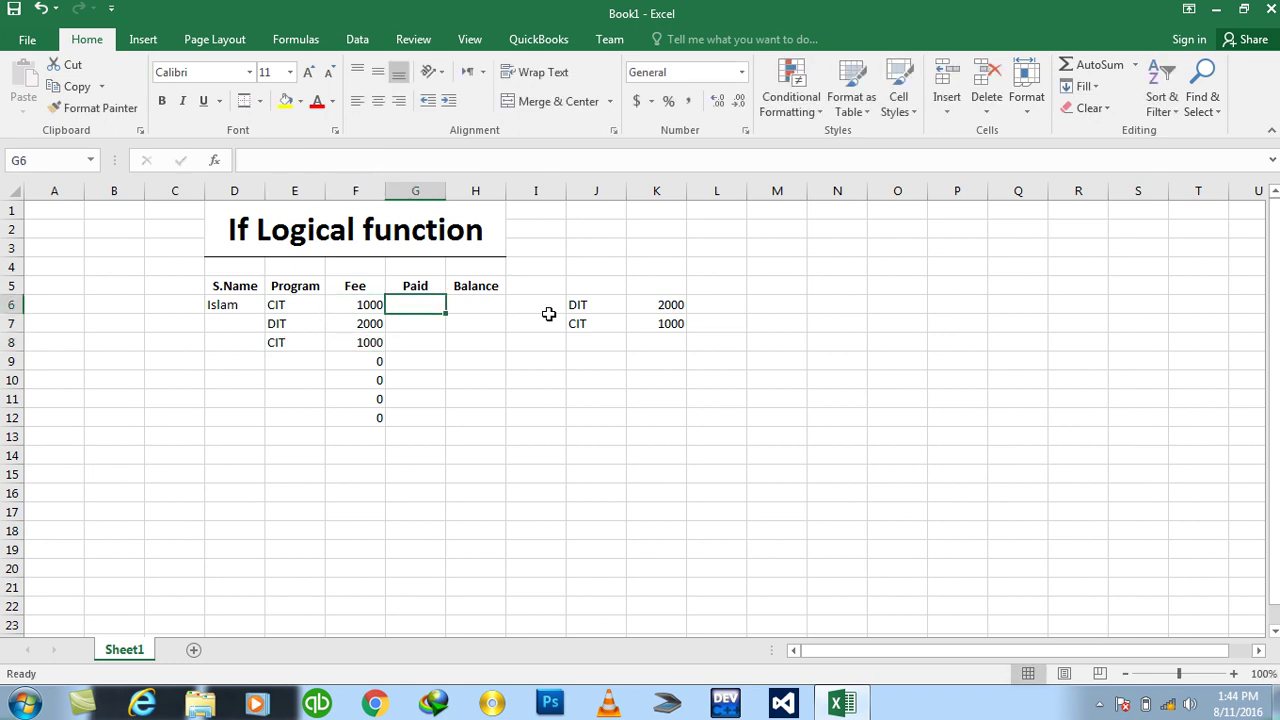
Enter Paid amounts 500 and 1500 in G6:G7
type("5000")
key("BackSpace")
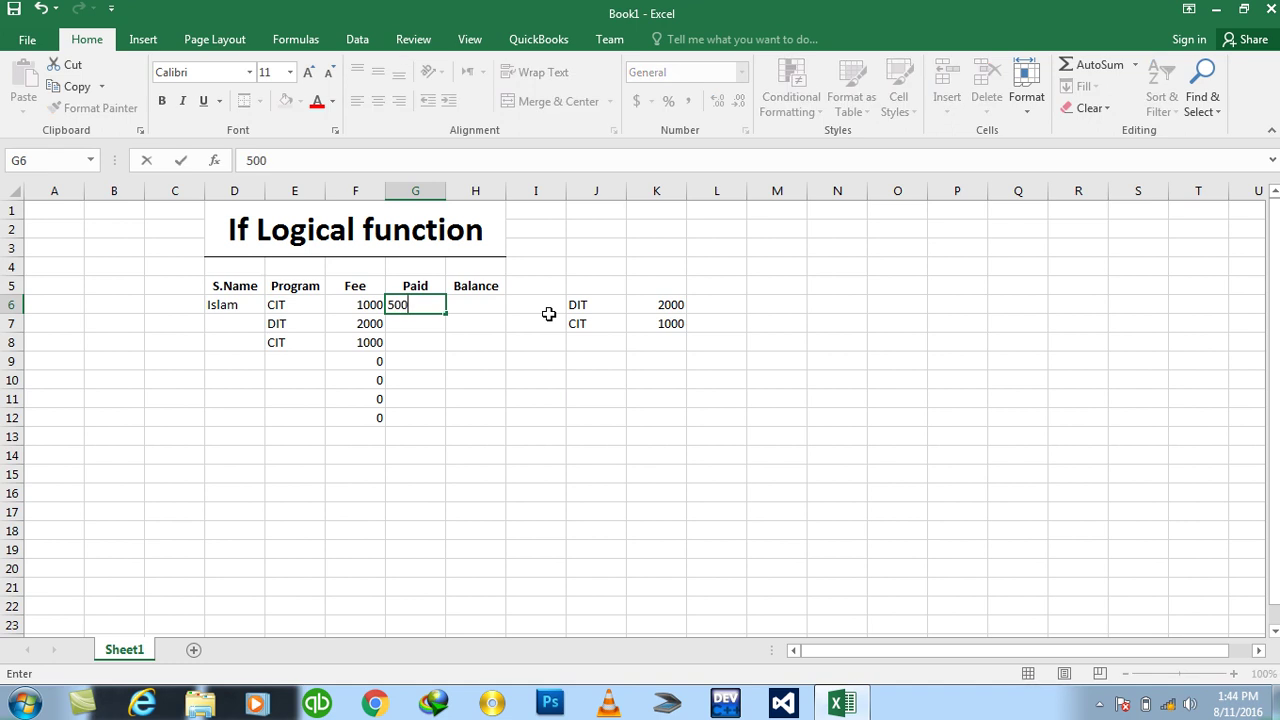
key("Return")
type("1500")
key("Return")
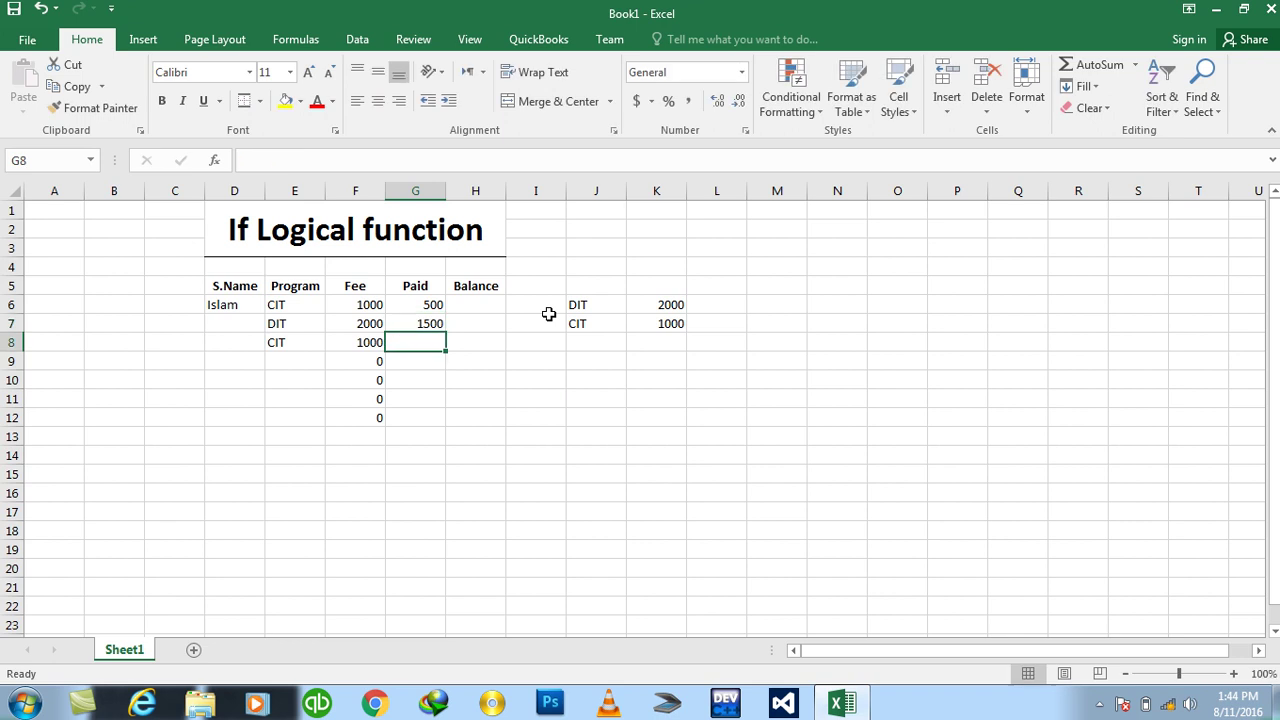
Enter the Balance formula =F6-G6 in H6 and fill it down to H12
key("Up")
key("Right")
key("Up")
type("=")
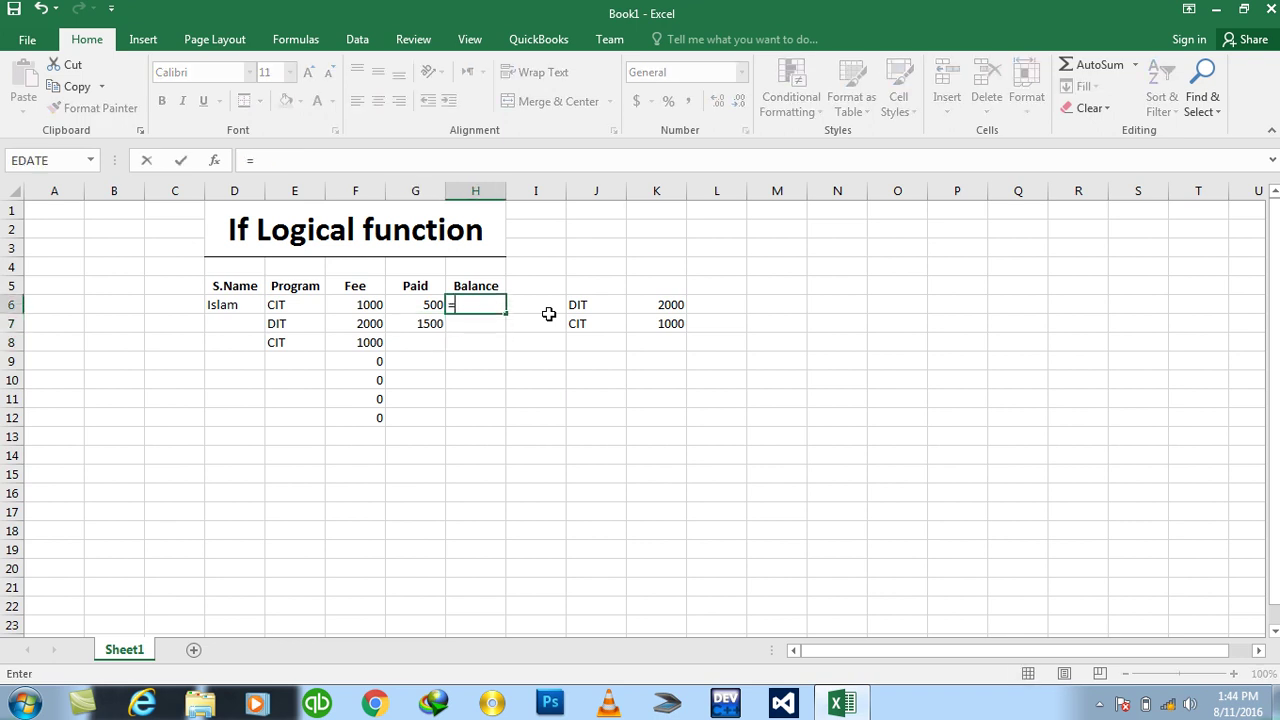
left_click(360, 300)
type("-")
left_click(408, 304)
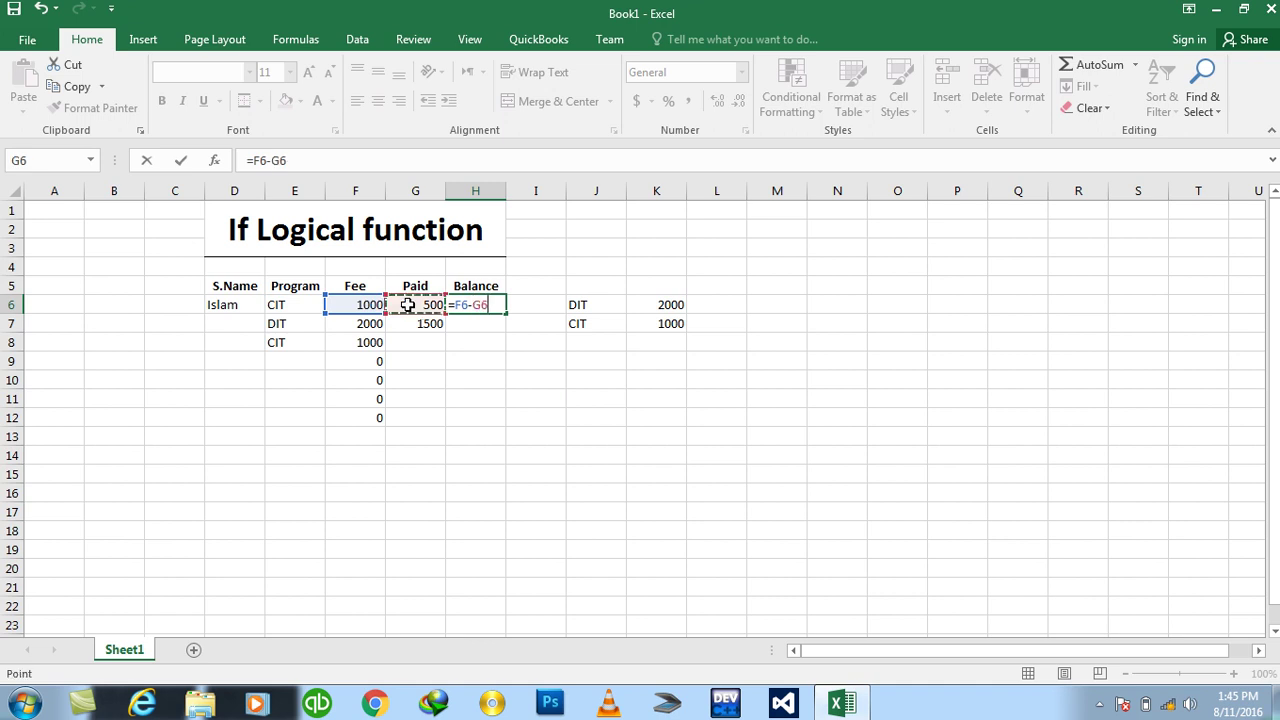
key("Return")
key("Up")
key("shift+Down")
key("shift+Down")
key("shift+Down")
key("shift+Down")
key("shift+Down")
key("shift+Down")
key("ctrl+d")
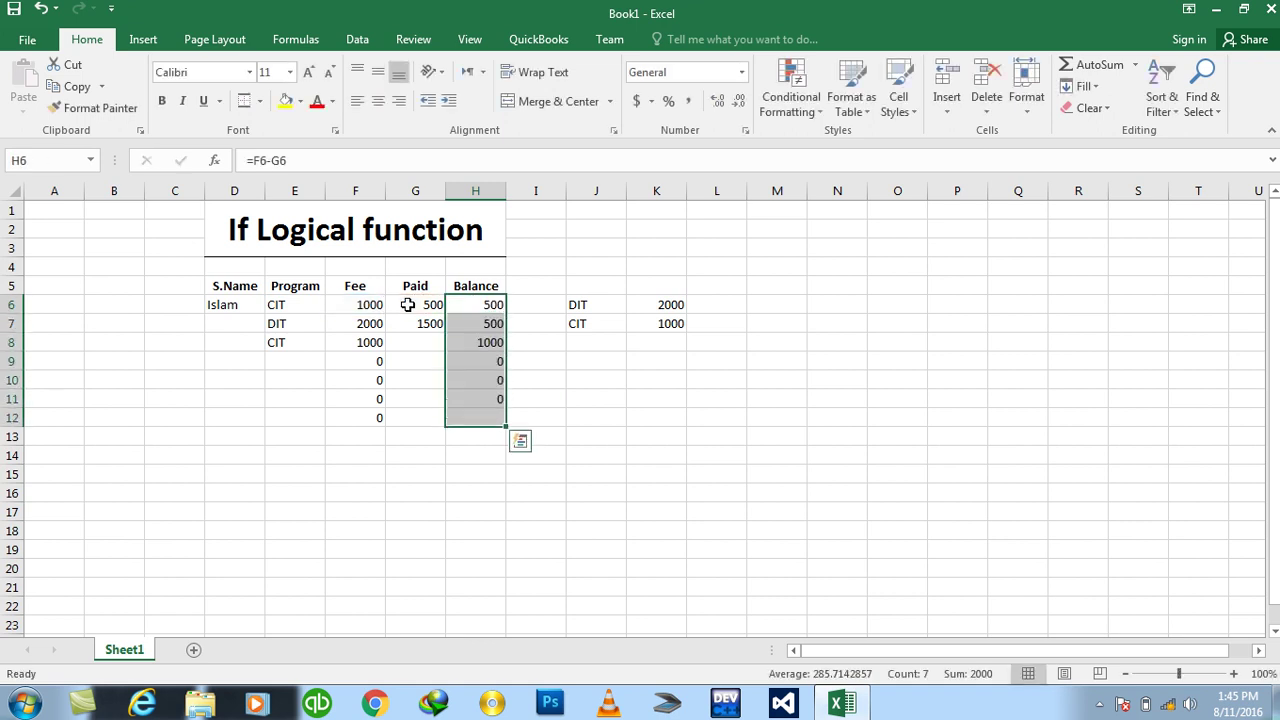
Set the Paid amount in G8 to 0 so its Balance shows 1000
key("Down")
key("Down")
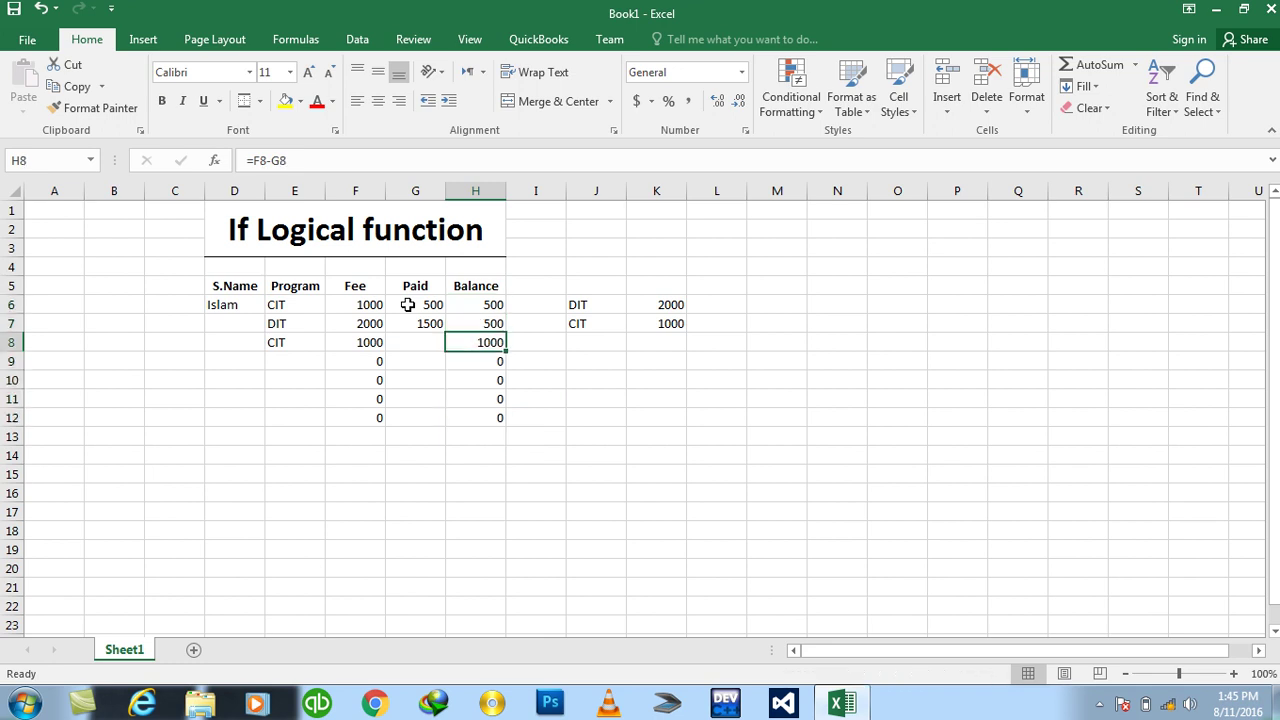
key("Left")
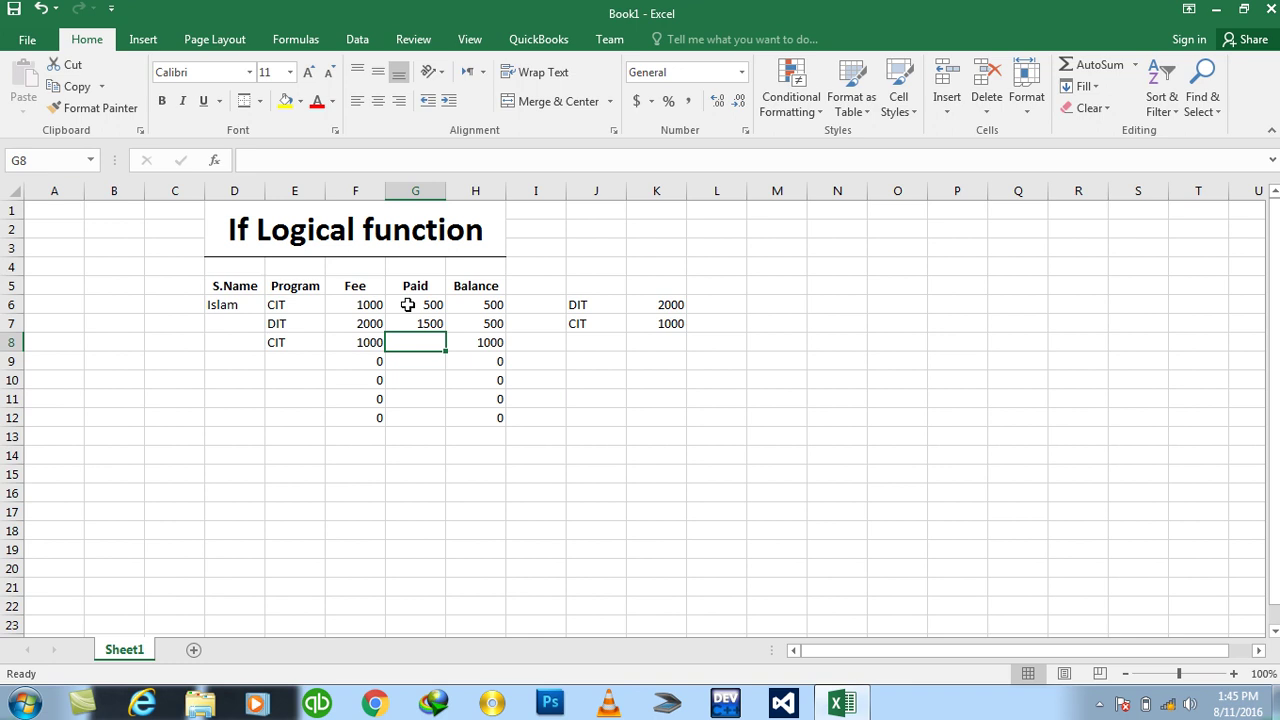
type("1")
key("Return")
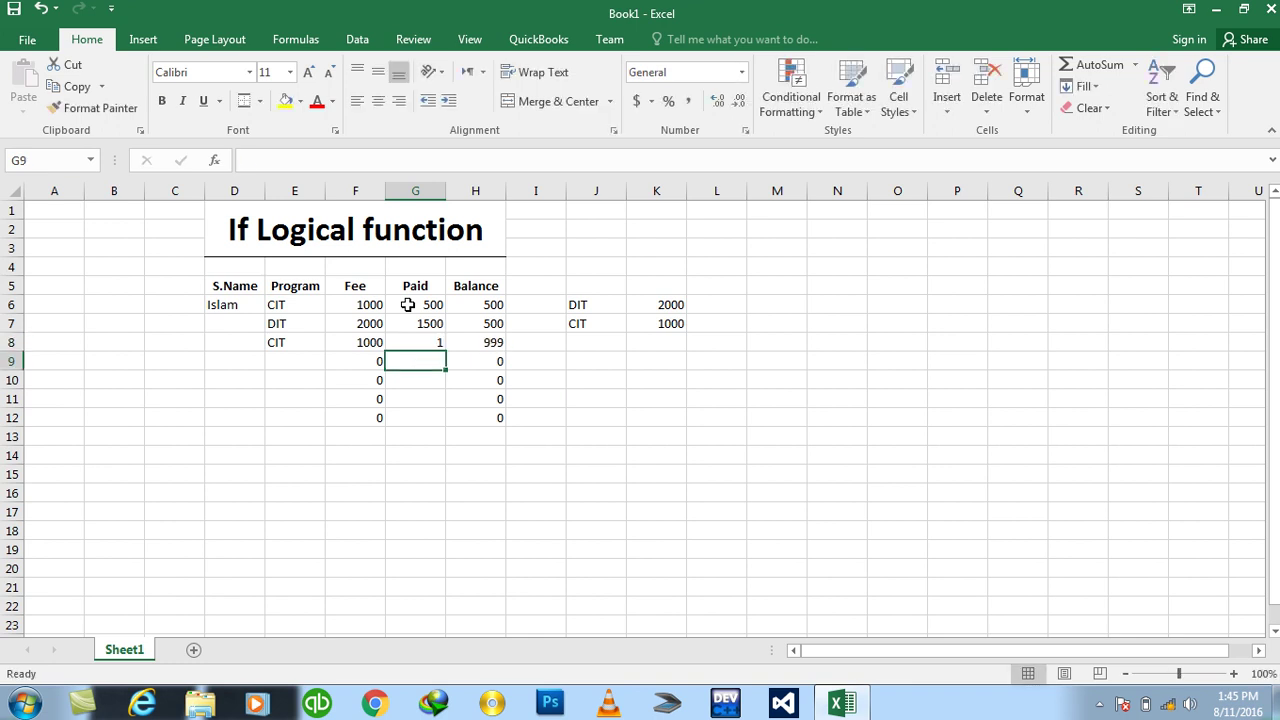
key("Up")
type("0")
key("Return")
left_click_drag(586, 292, 698, 343)
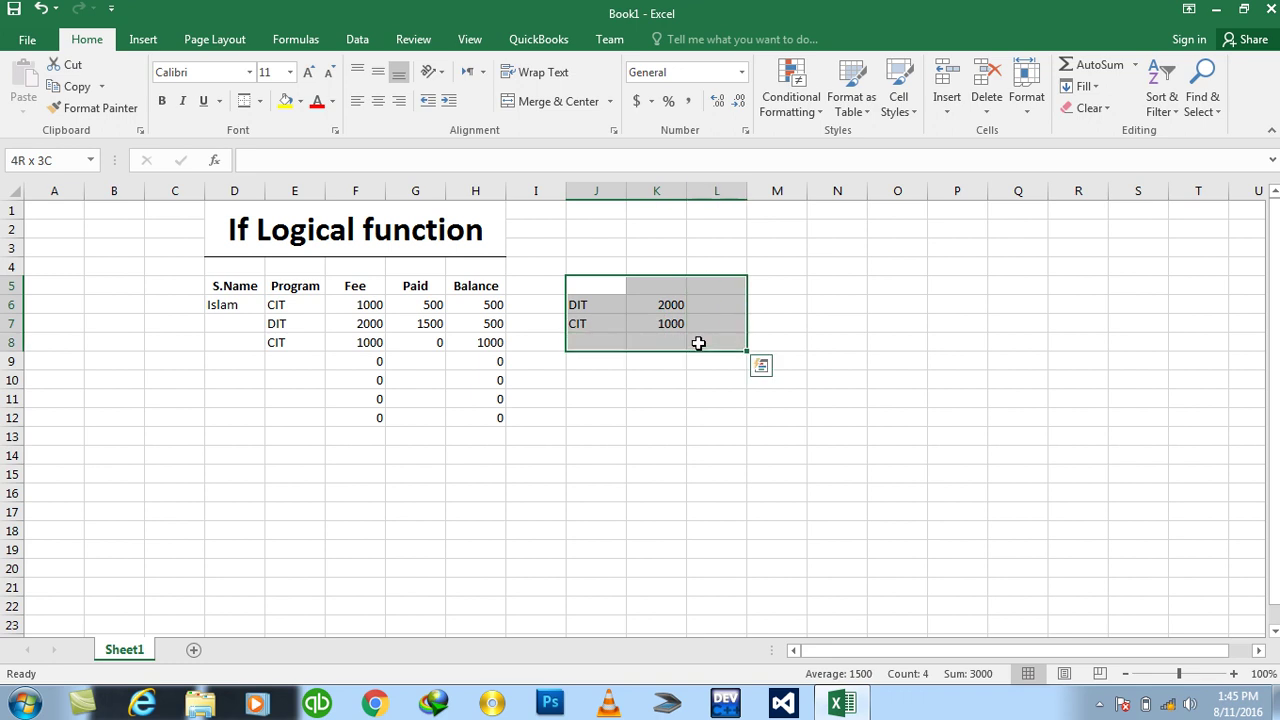
Clear the DIT/CIT fee lookup block J5:L8
key("Delete")
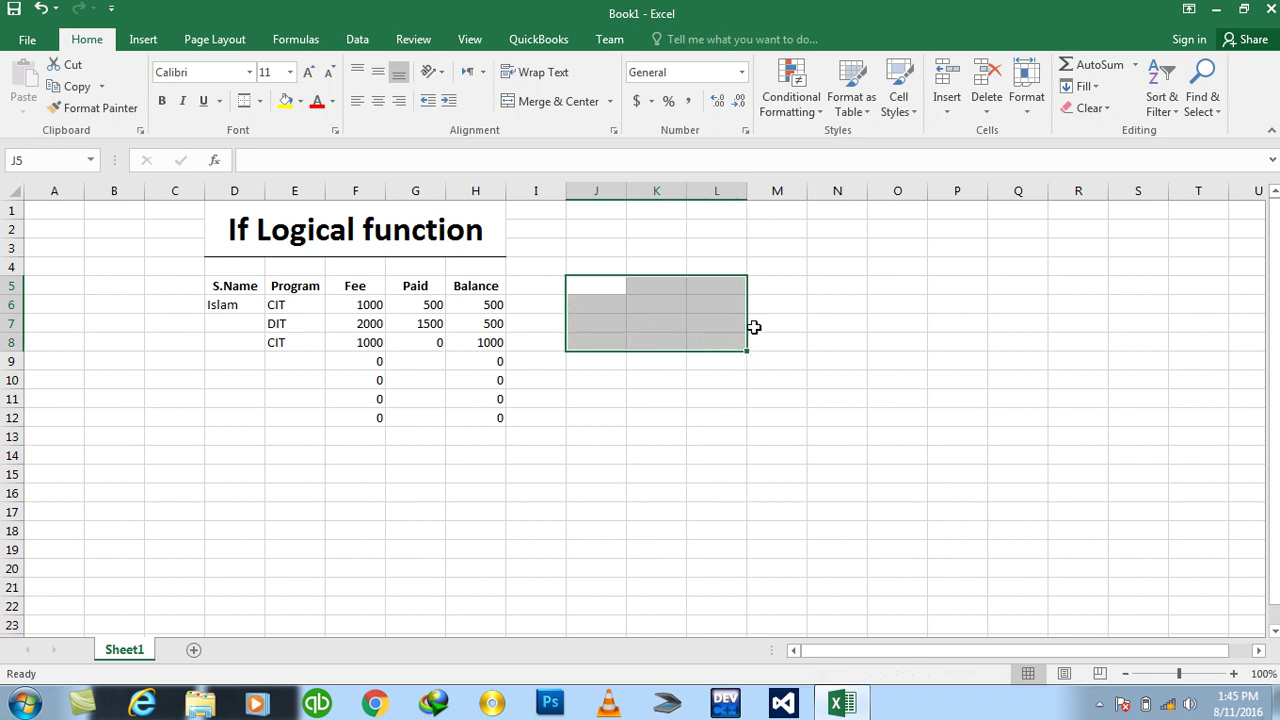
left_click(757, 326)
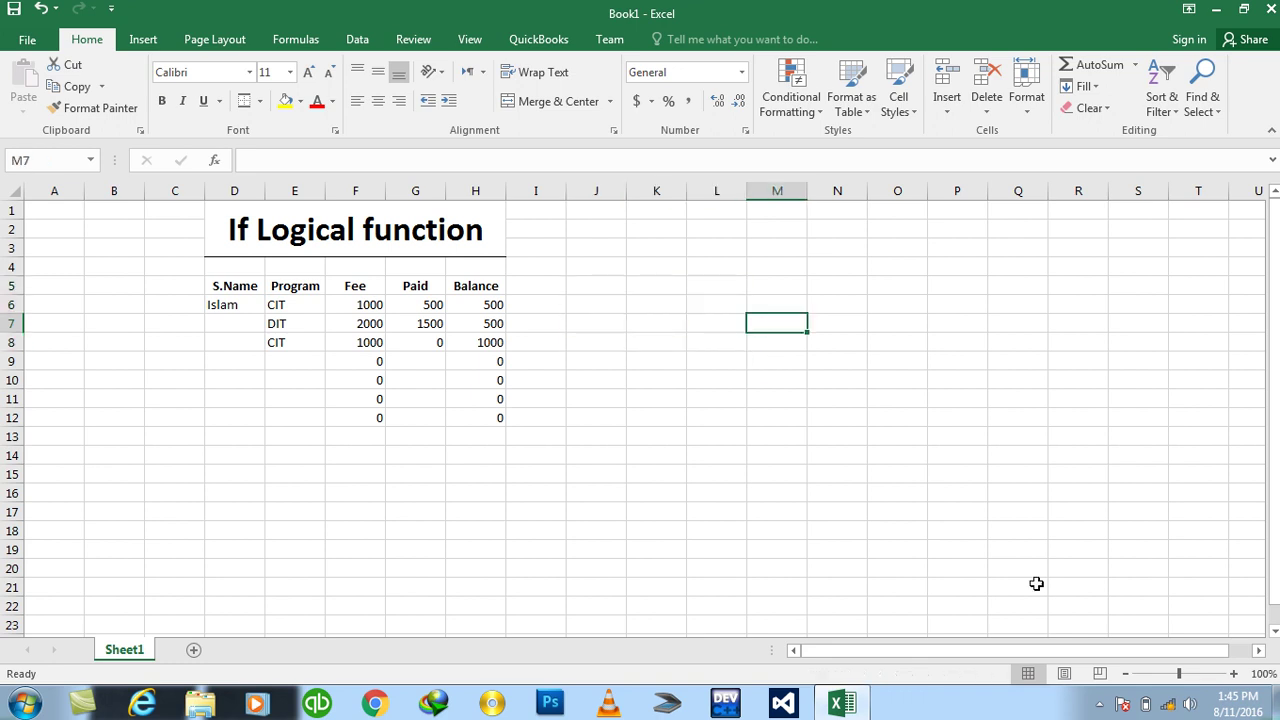
left_click(1259, 651)
left_click(1259, 651)
left_click(1259, 651)
left_click(1260, 651)
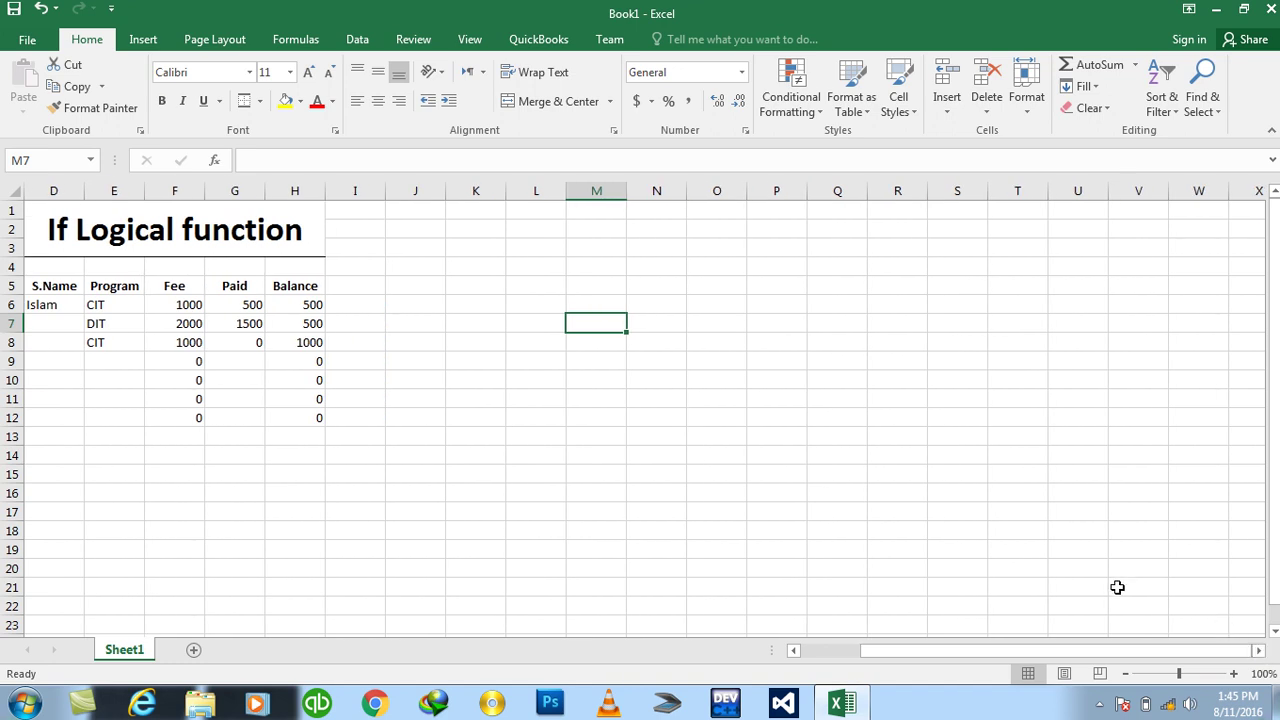
Merge and centre L3:T4 and enter the title 'Simple Database for IT Department'
left_click(516, 283)
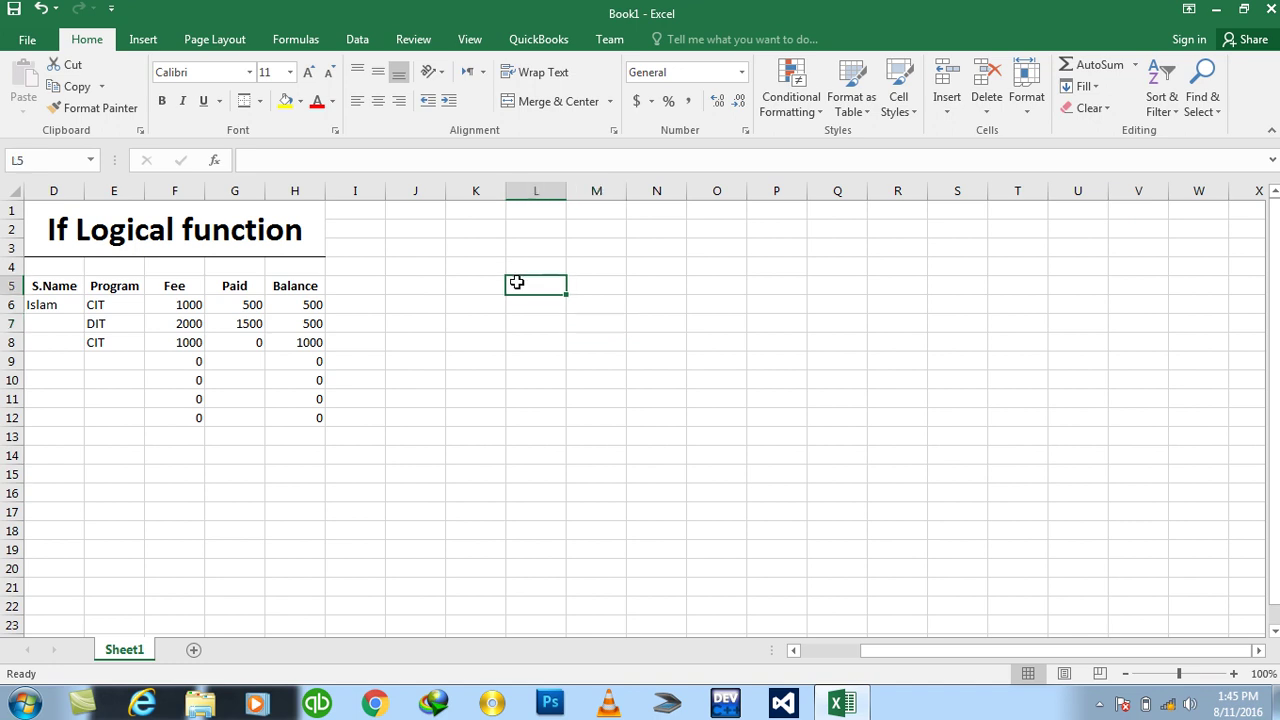
left_click(493, 287)
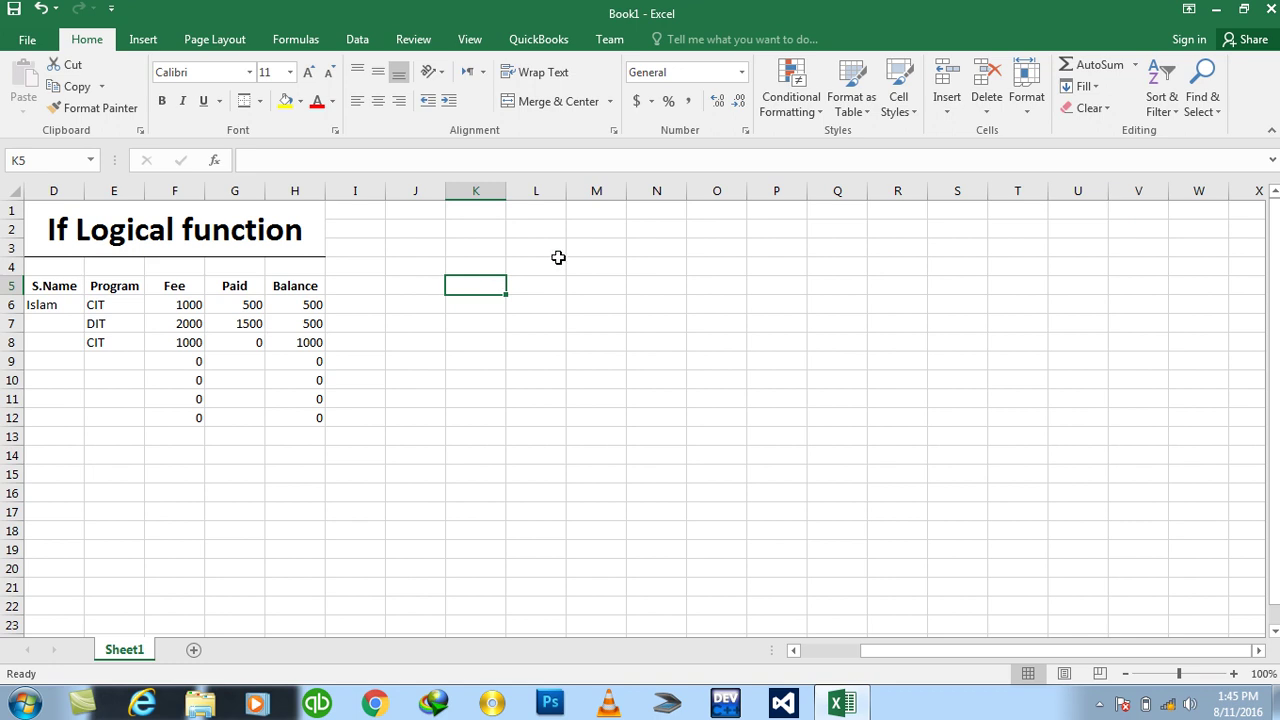
mouse_move(557, 249)
left_mouse_down()
mouse_move(770, 184)
mouse_move(997, 229)
mouse_move(1012, 291)
mouse_move(1003, 262)
left_mouse_up()
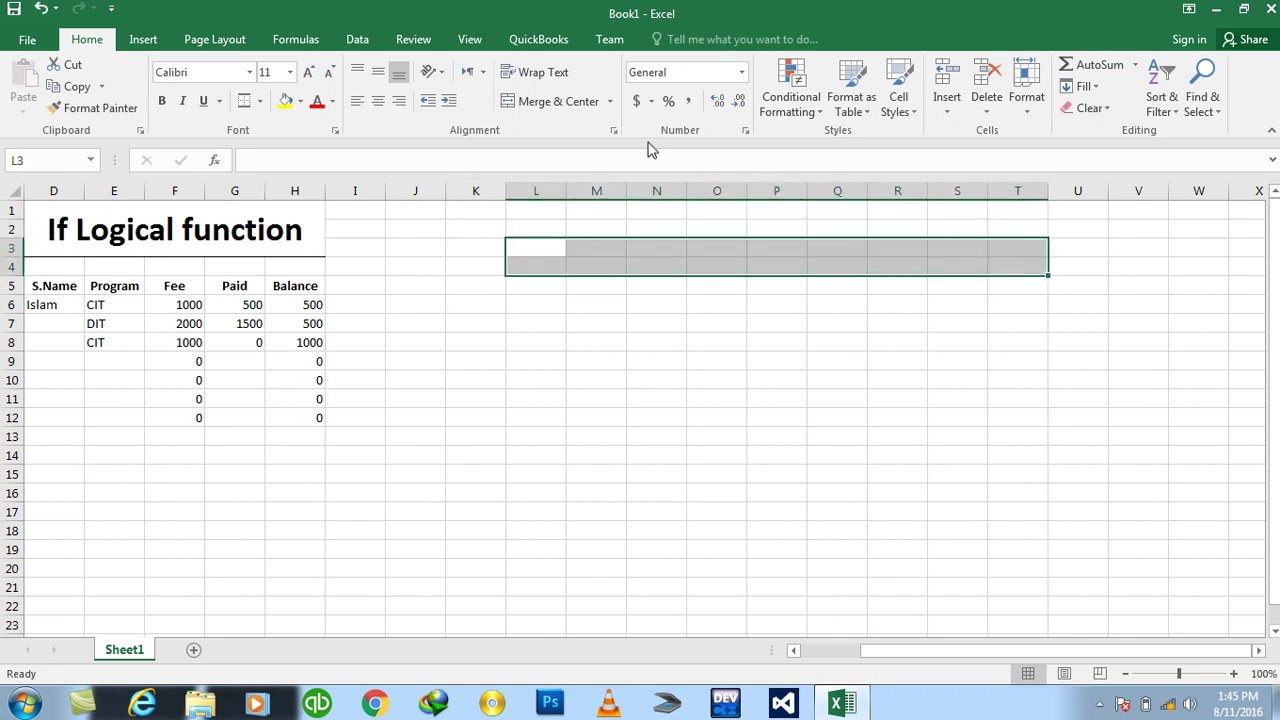
left_click(584, 113)
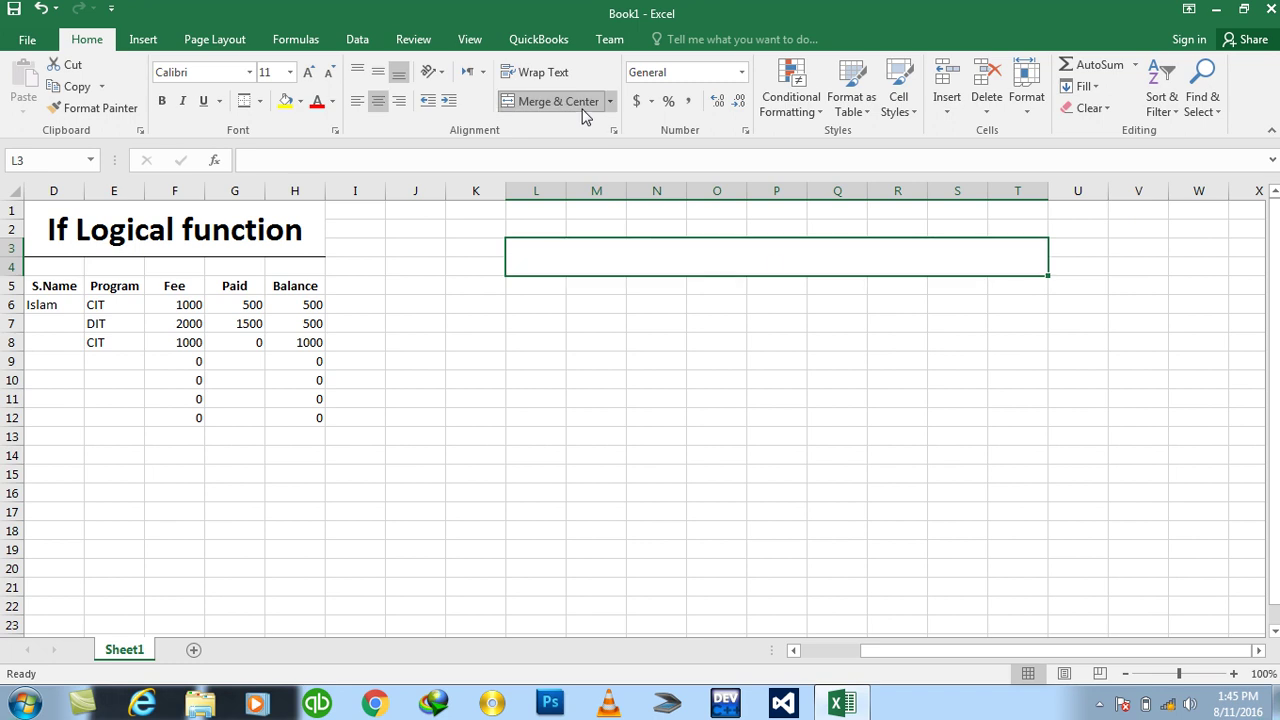
type("Simple")
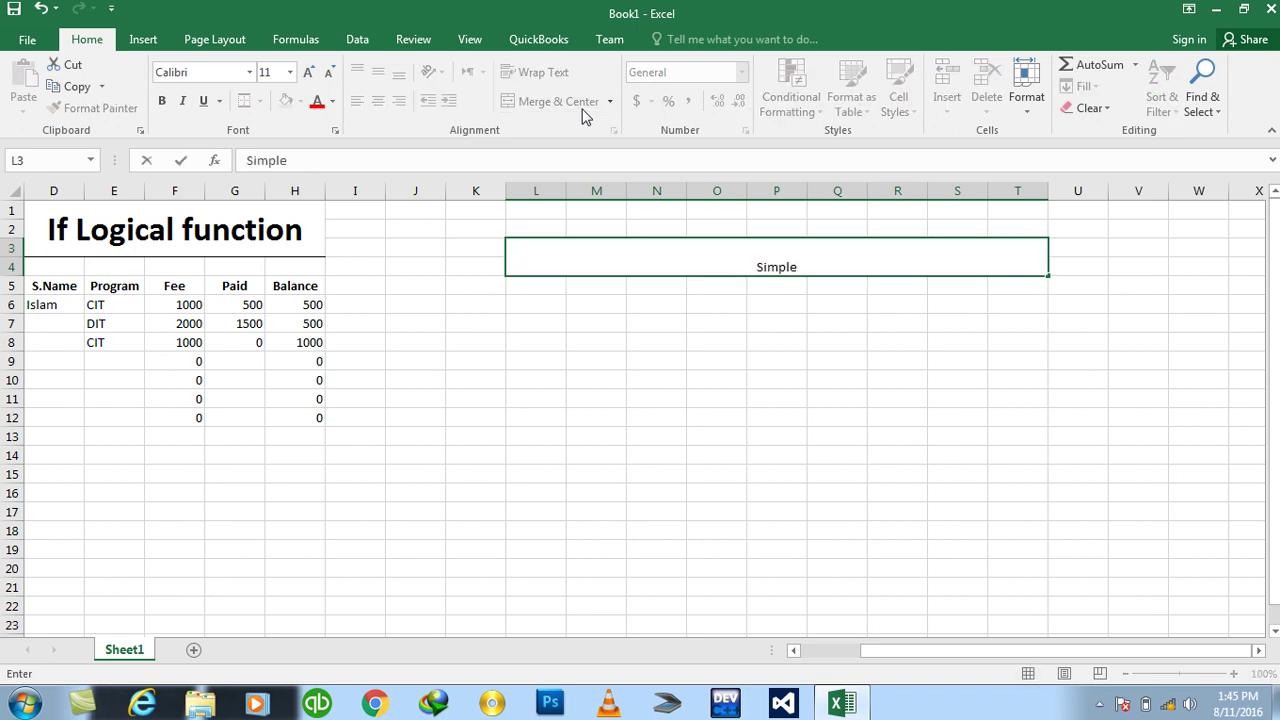
type(" Database for IT Department")
key("Return")
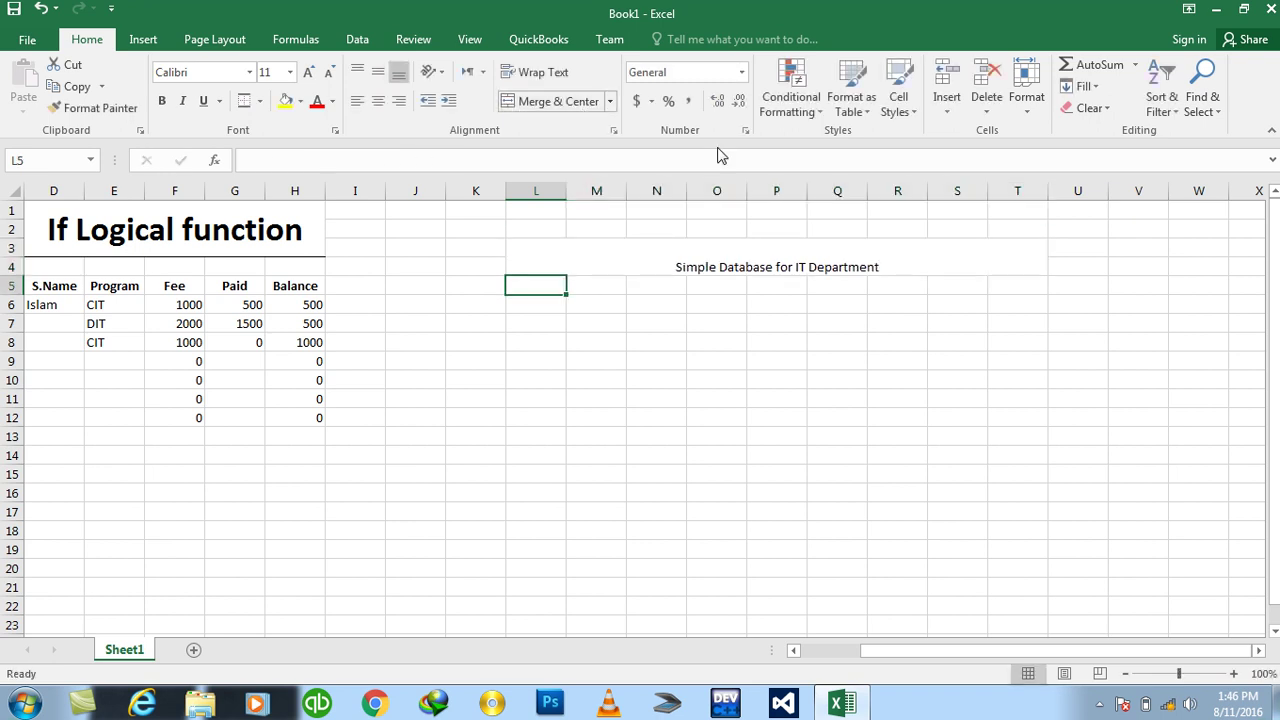
Make the new title middle-aligned, bold and 22 point
left_click(734, 264)
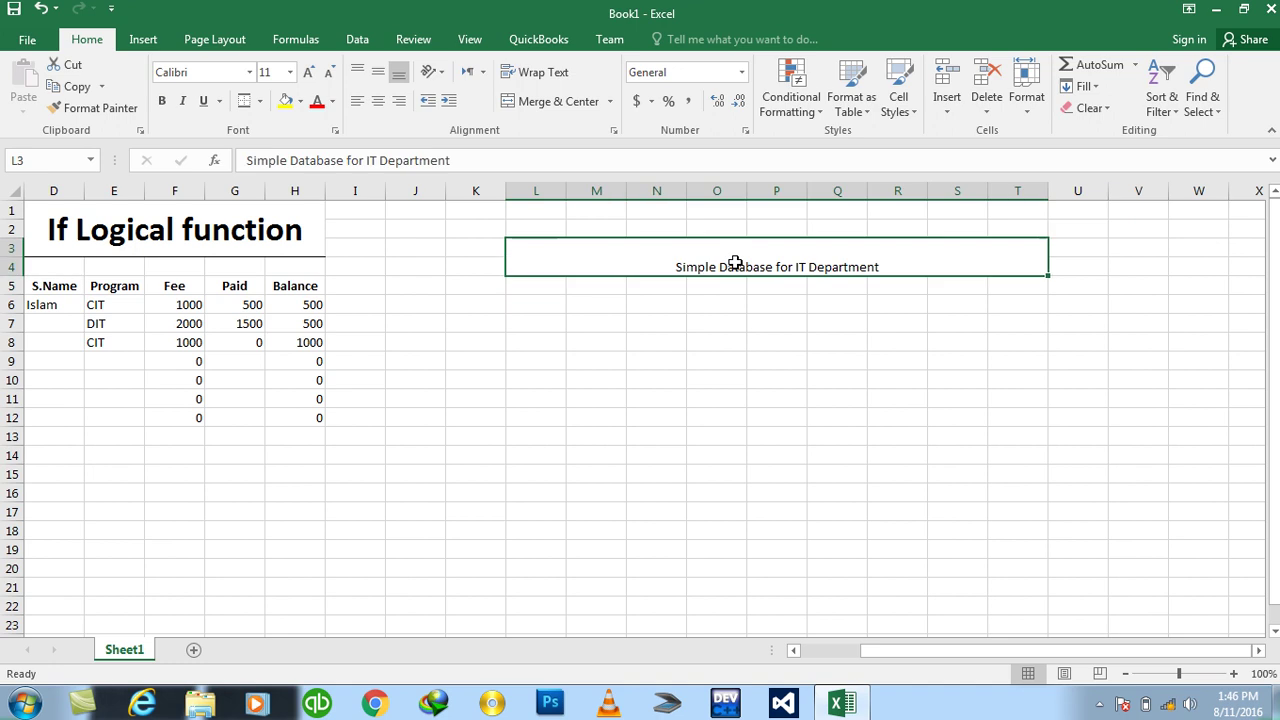
left_click(378, 78)
left_click(309, 73)
left_click(309, 73)
left_click(309, 73)
left_click(309, 73)
left_click(309, 73)
left_click(309, 73)
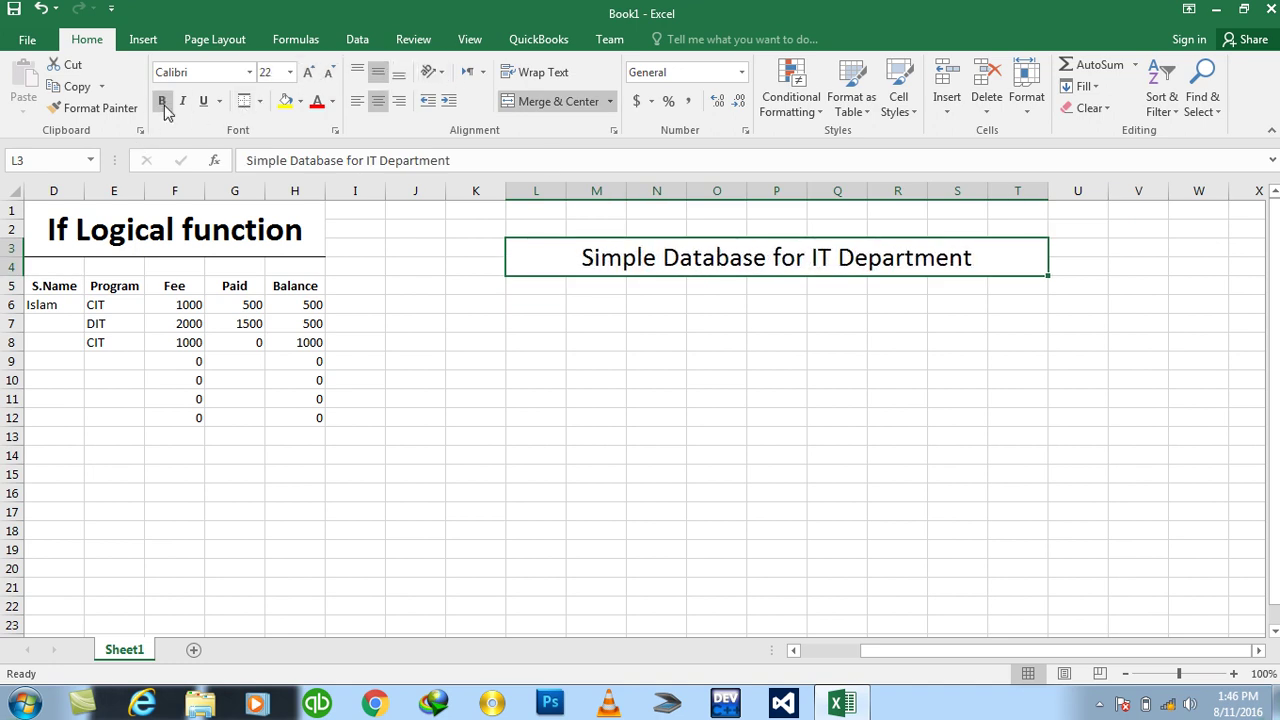
left_click(162, 102)
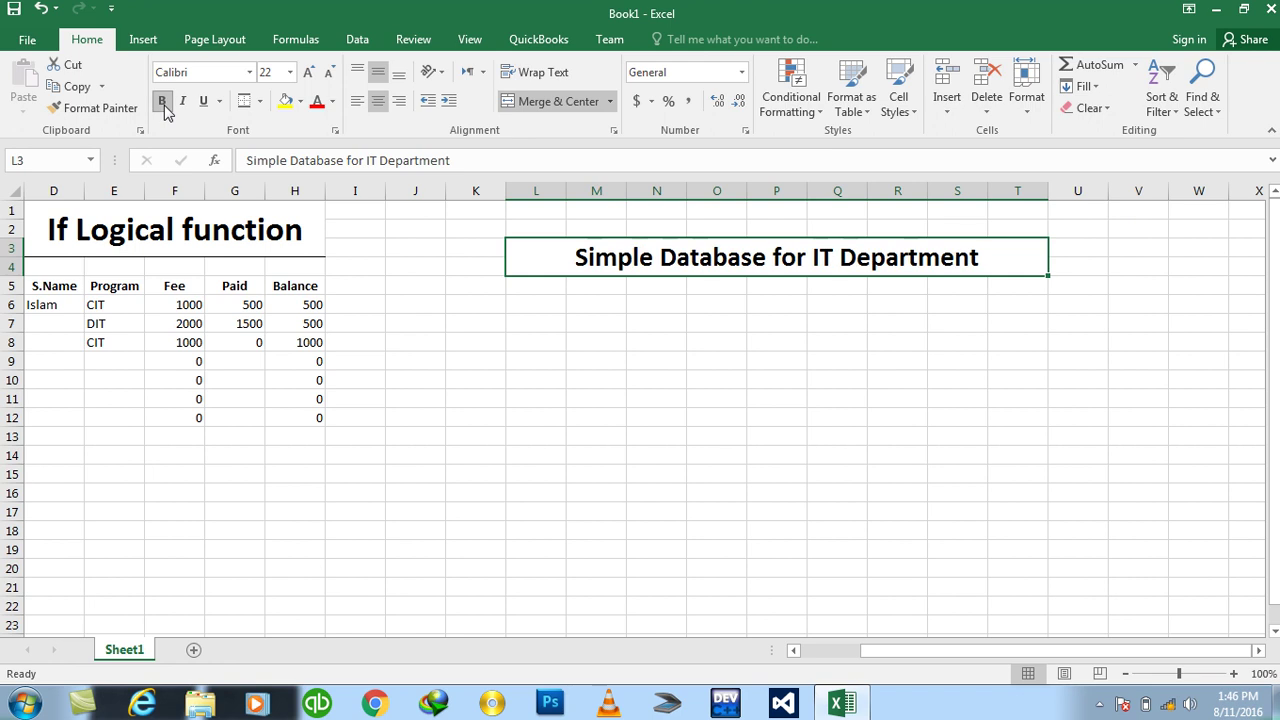
left_click(534, 287)
Type the headers SID, Sname, Program, Fee, Result and Scholarship across row 5
type("SID")
key("Tab")
type("Sname")
key("Tab")
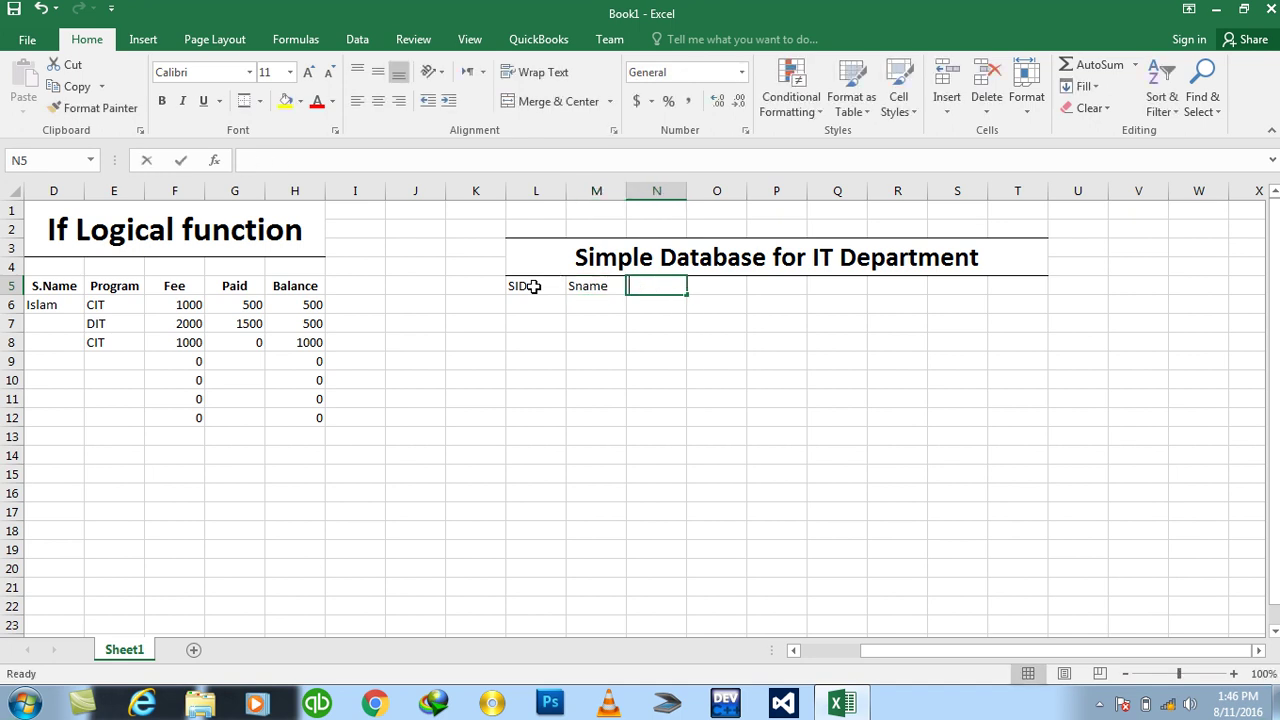
type("Program")
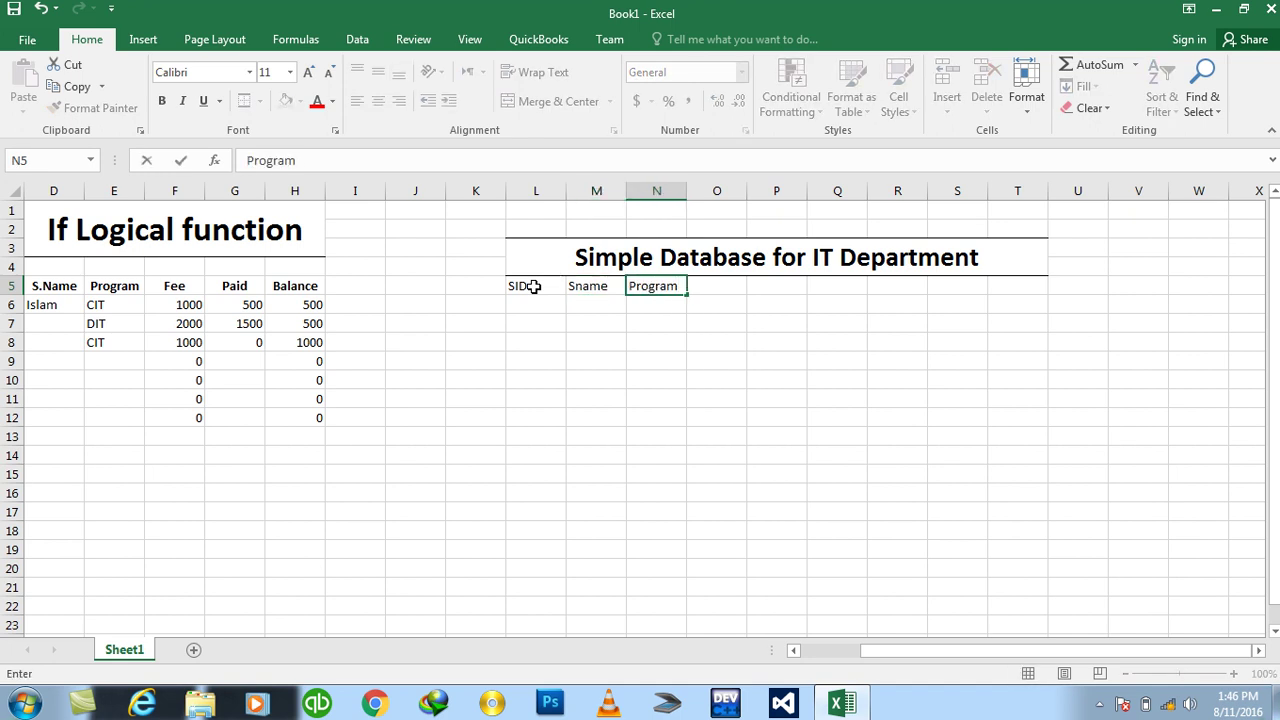
key("Tab")
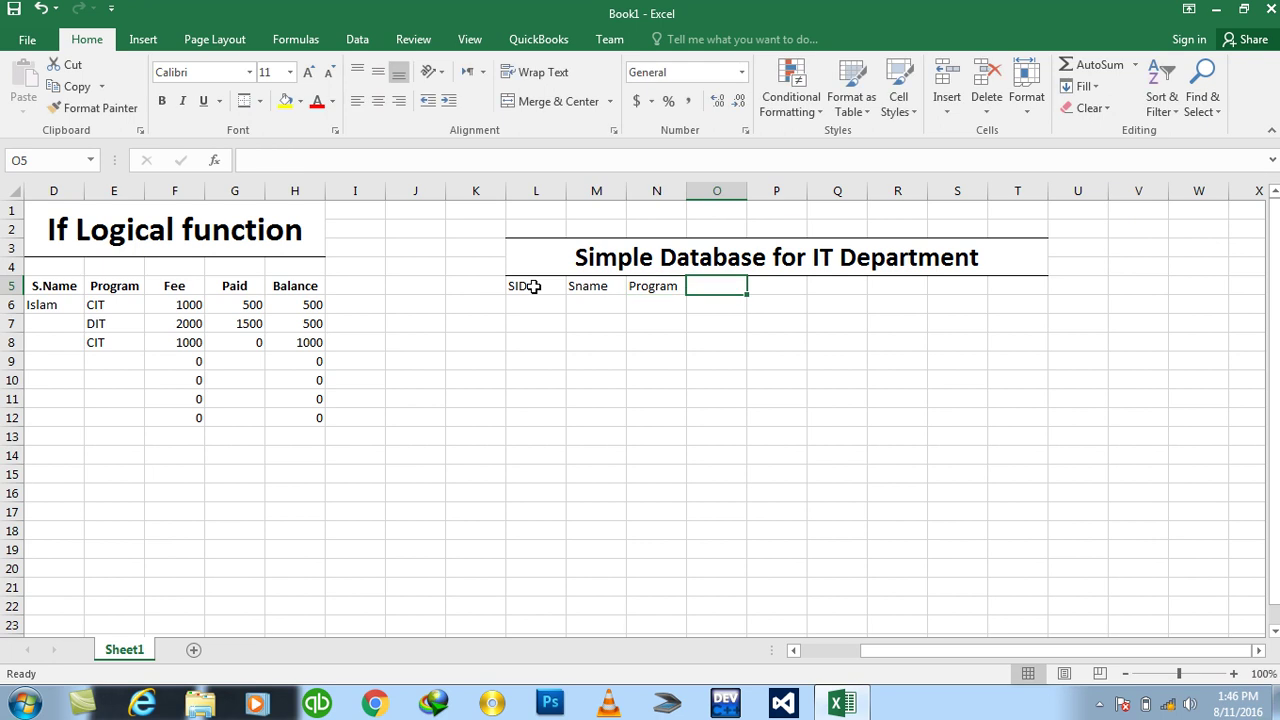
type("Fee")
key("Tab")
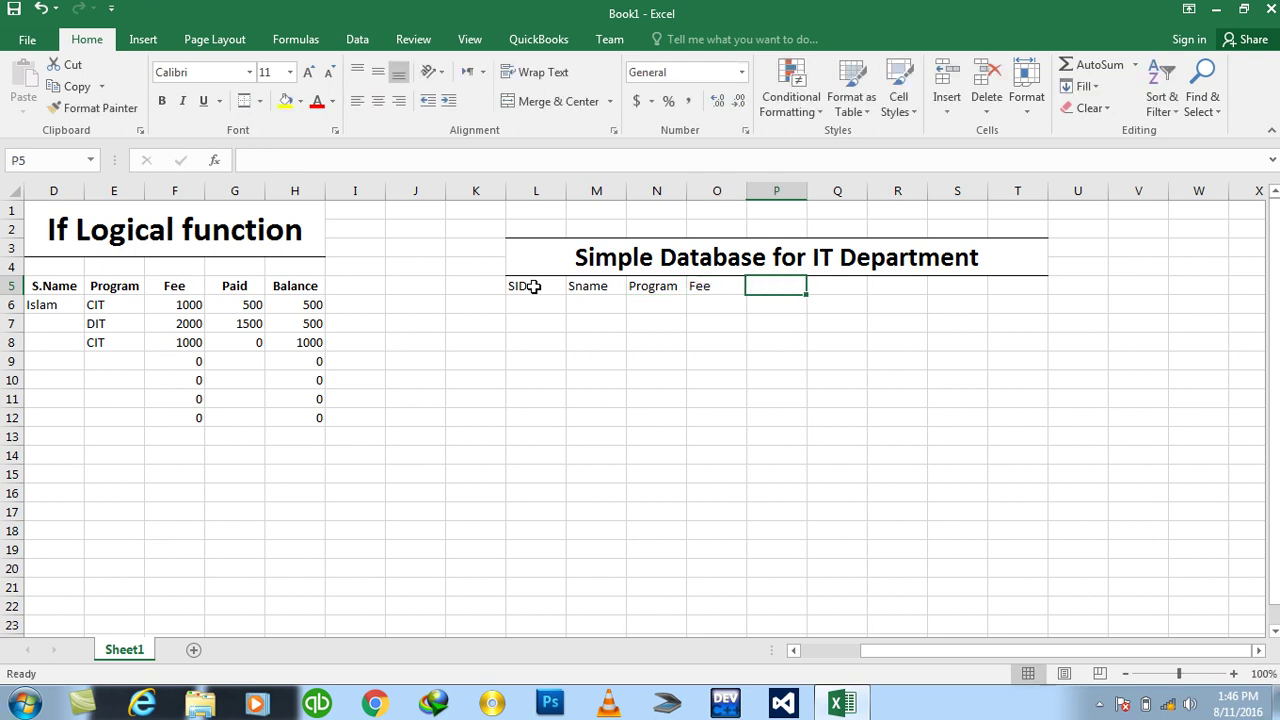
type("Result")
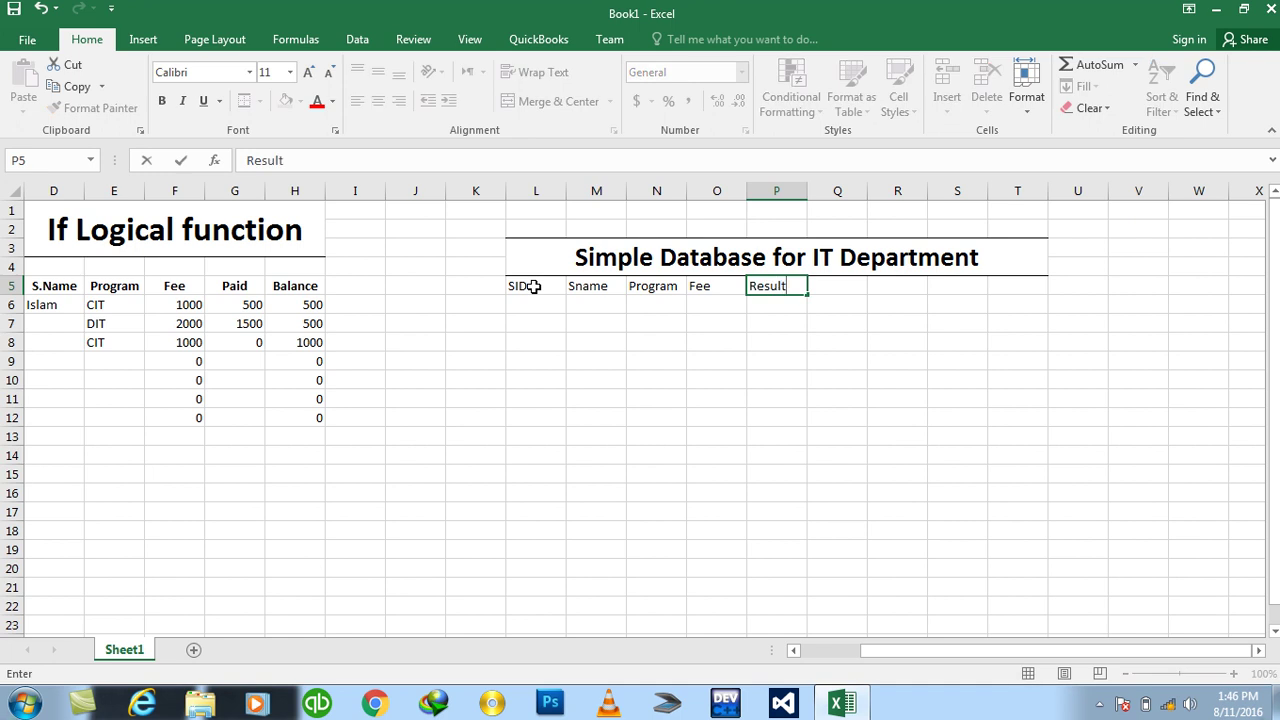
key("Tab")
type("ch")
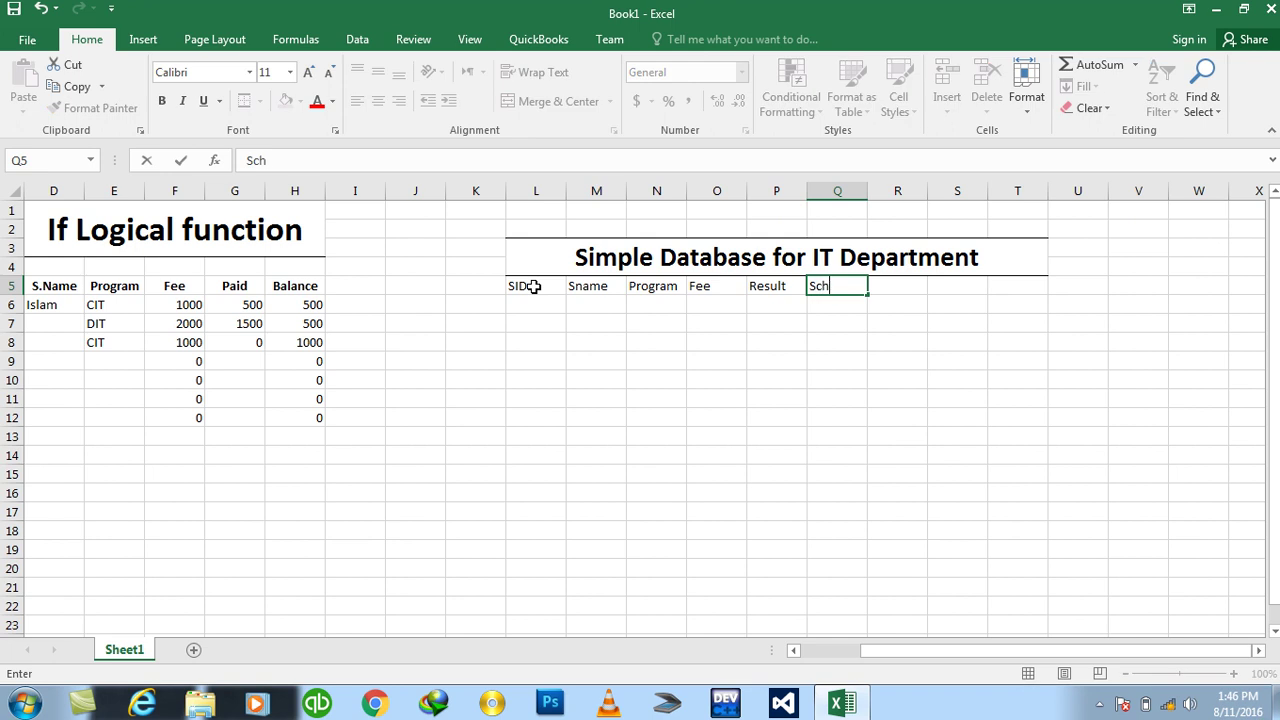
key("BackSpace")
key("BackSpace")
key("BackSpace")
type("larsh")
type("ip")
key("Tab")
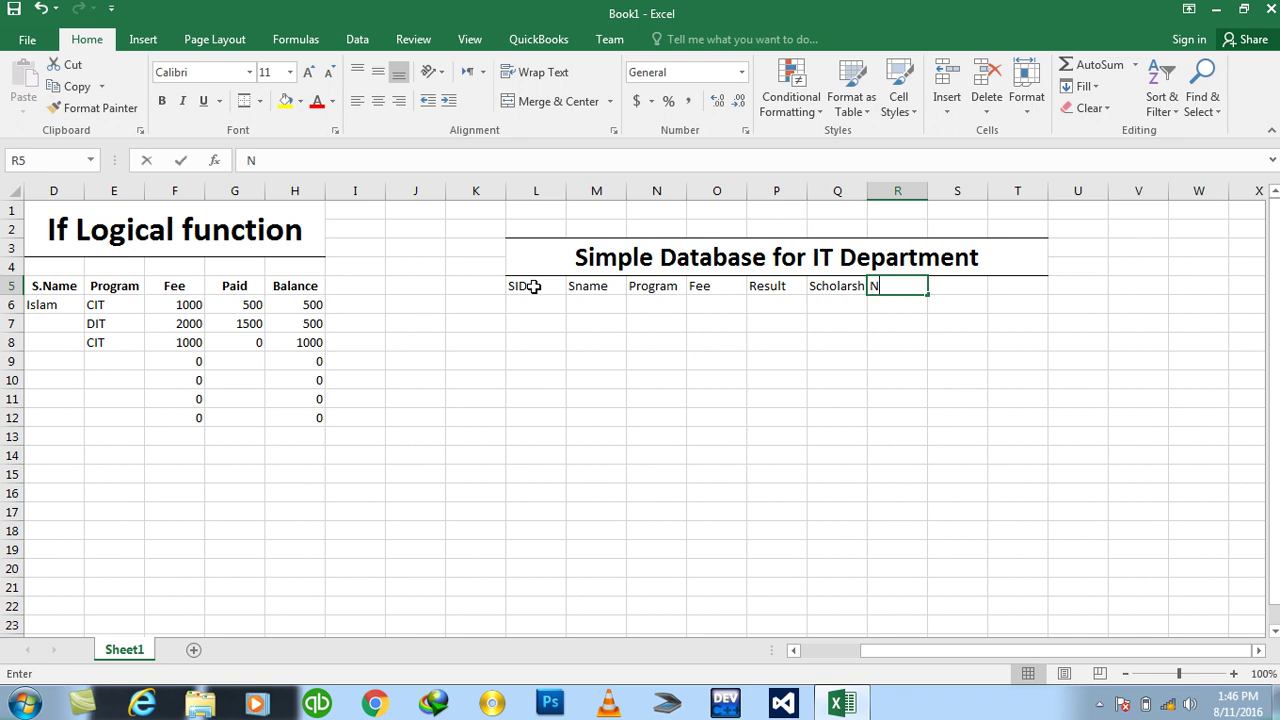
Move the New Program header into Q5 and re-enter Scholarship in R5
type("New Program")
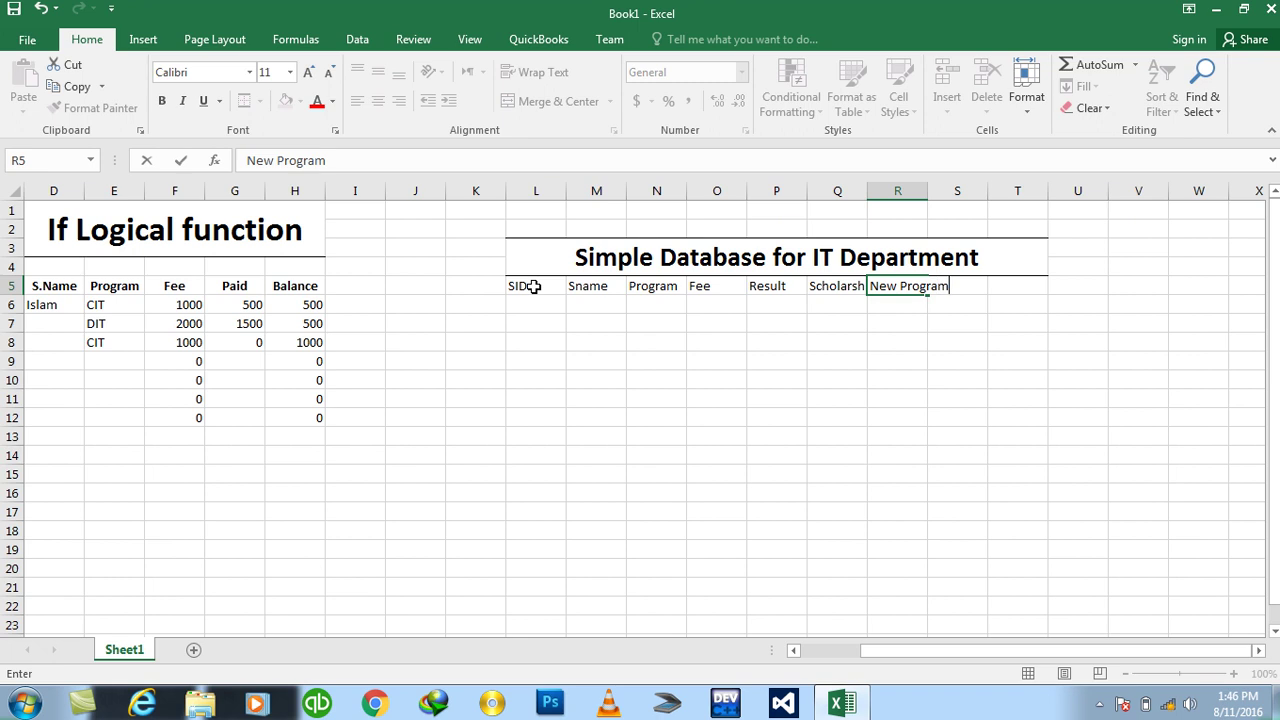
key("ctrl+Return")
key("Left")
key("Right")
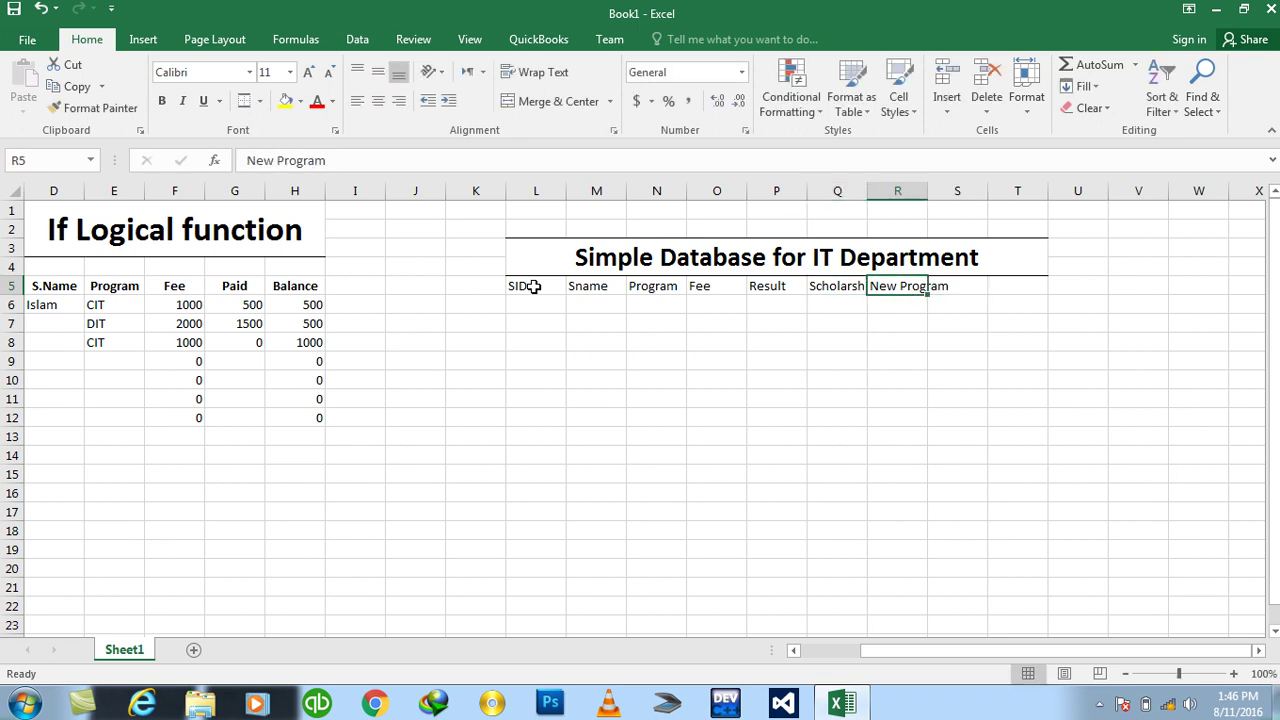
key("ctrl+x")
key("Left")
key("Return")
key("Right")
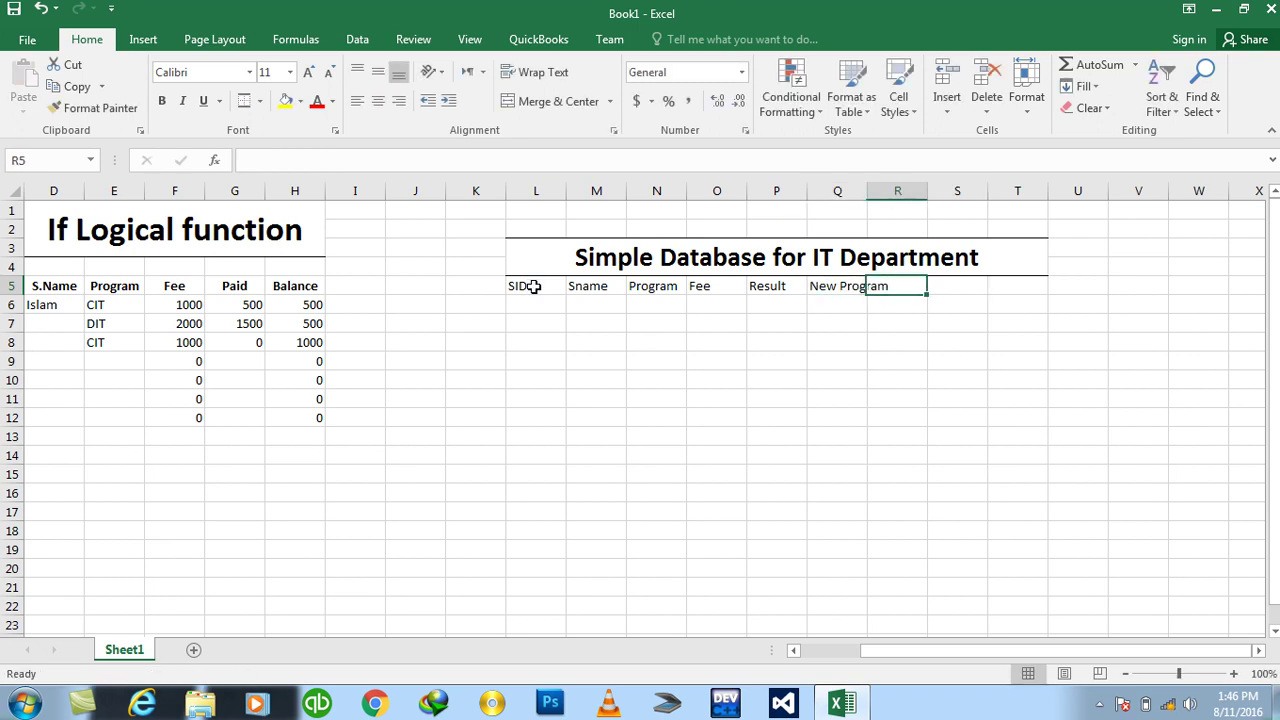
type("Sch")
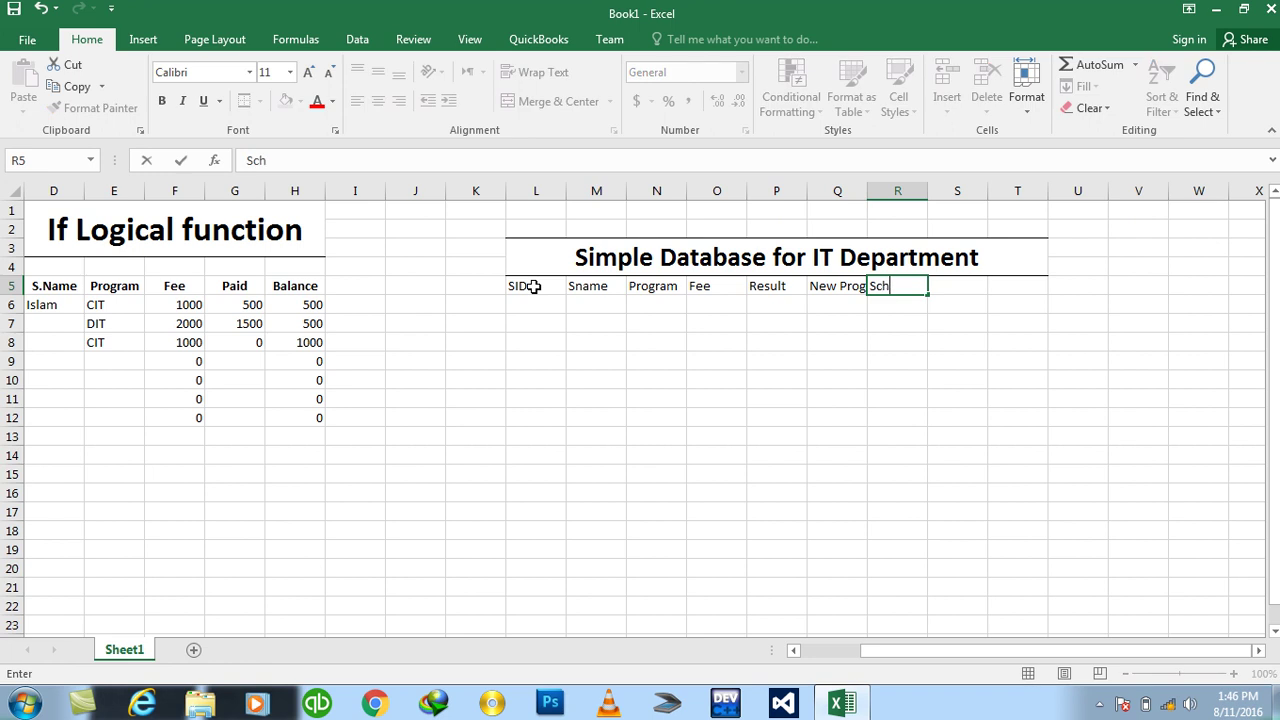
key("BackSpace")
key("BackSpace")
type("ar")
key("Tab")
Add the NetFee, Paid and Balance headers in S5 through U5
left_click(534, 287)
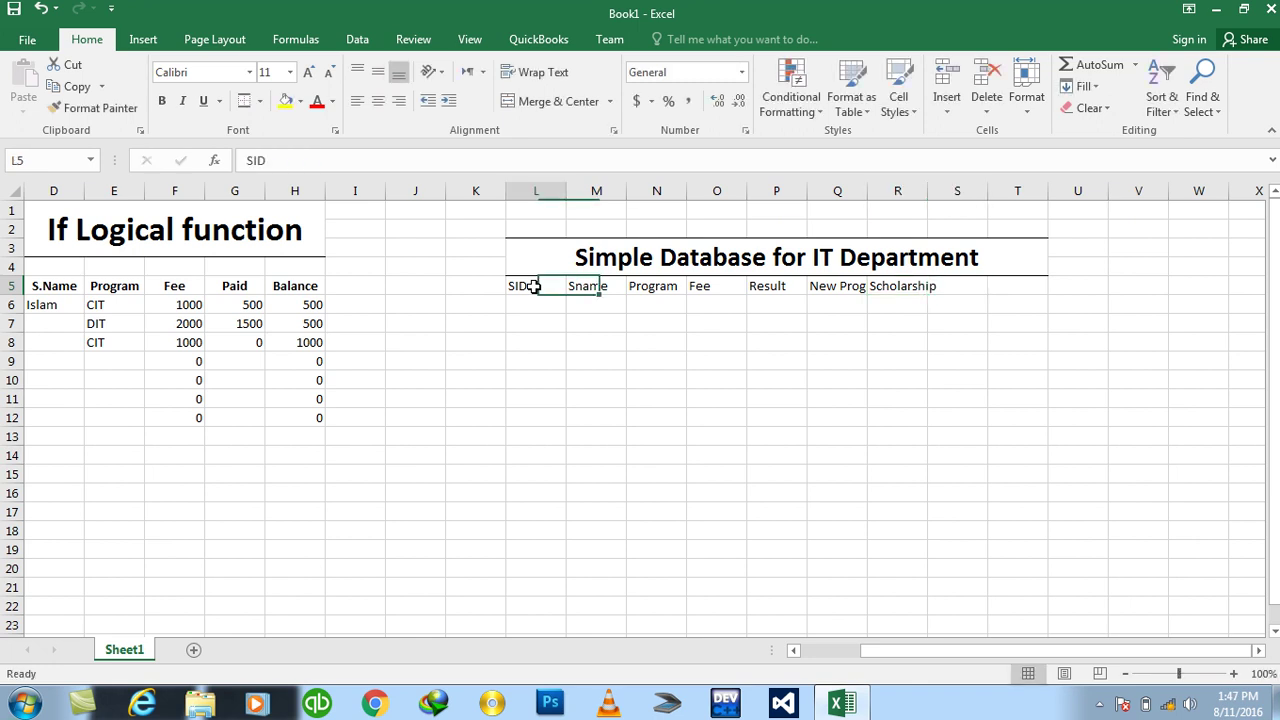
left_click(958, 287)
type("NetFee")
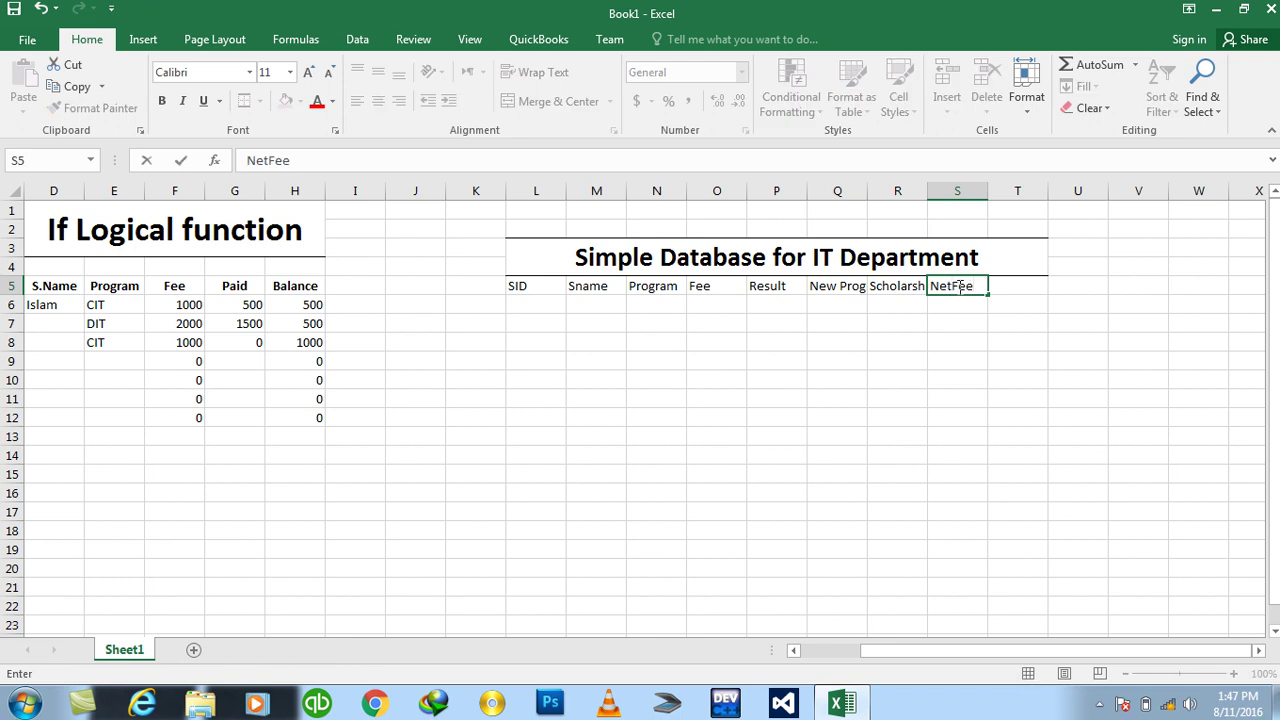
key("Tab")
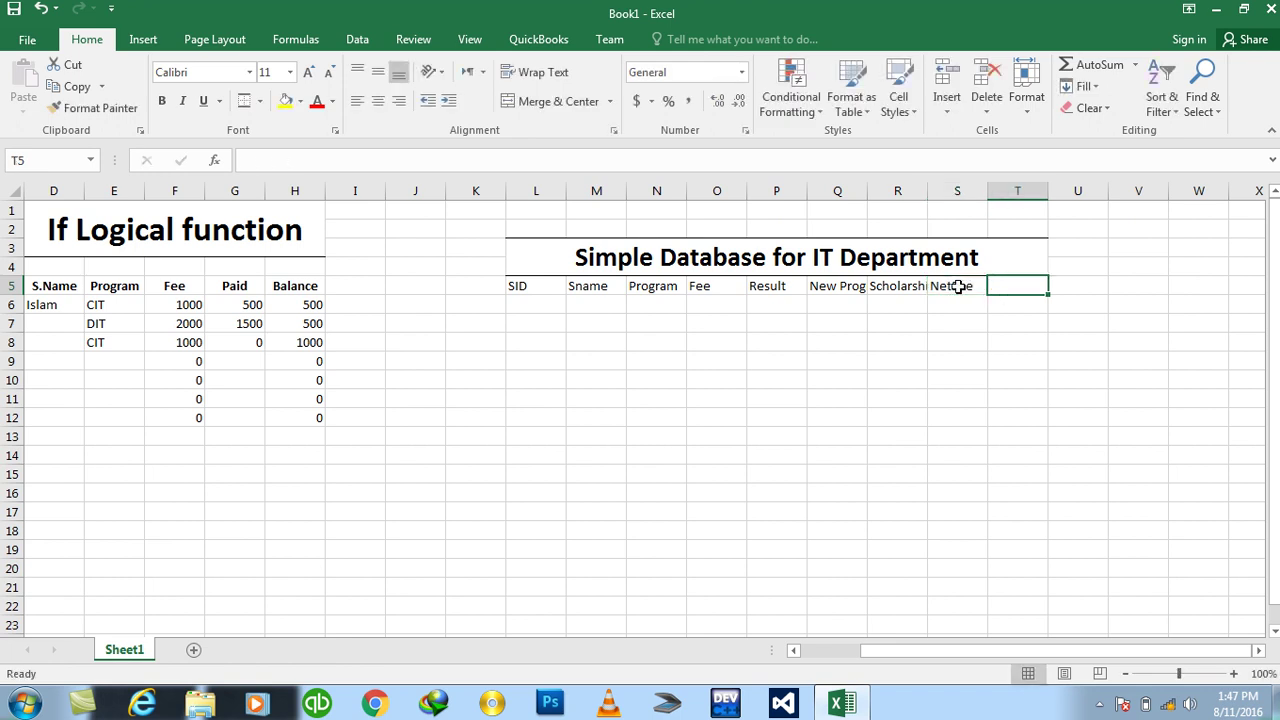
type("Paid")
key("Tab")
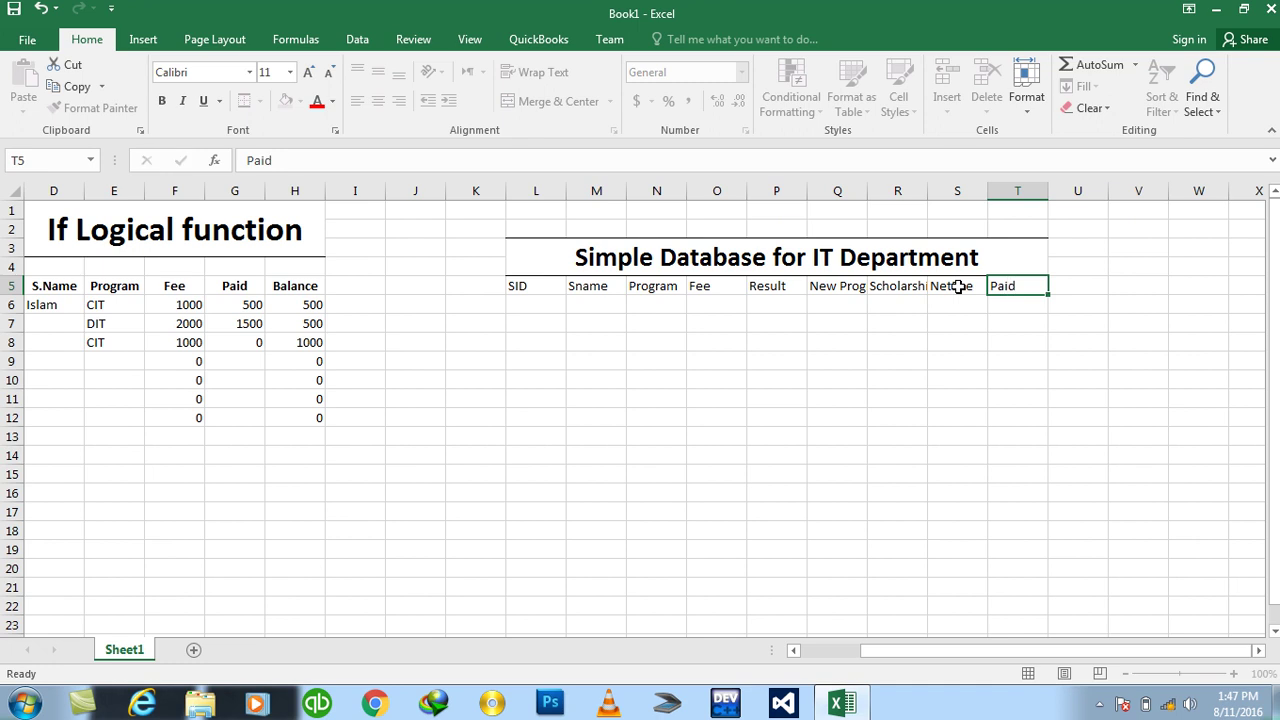
type("Balance")
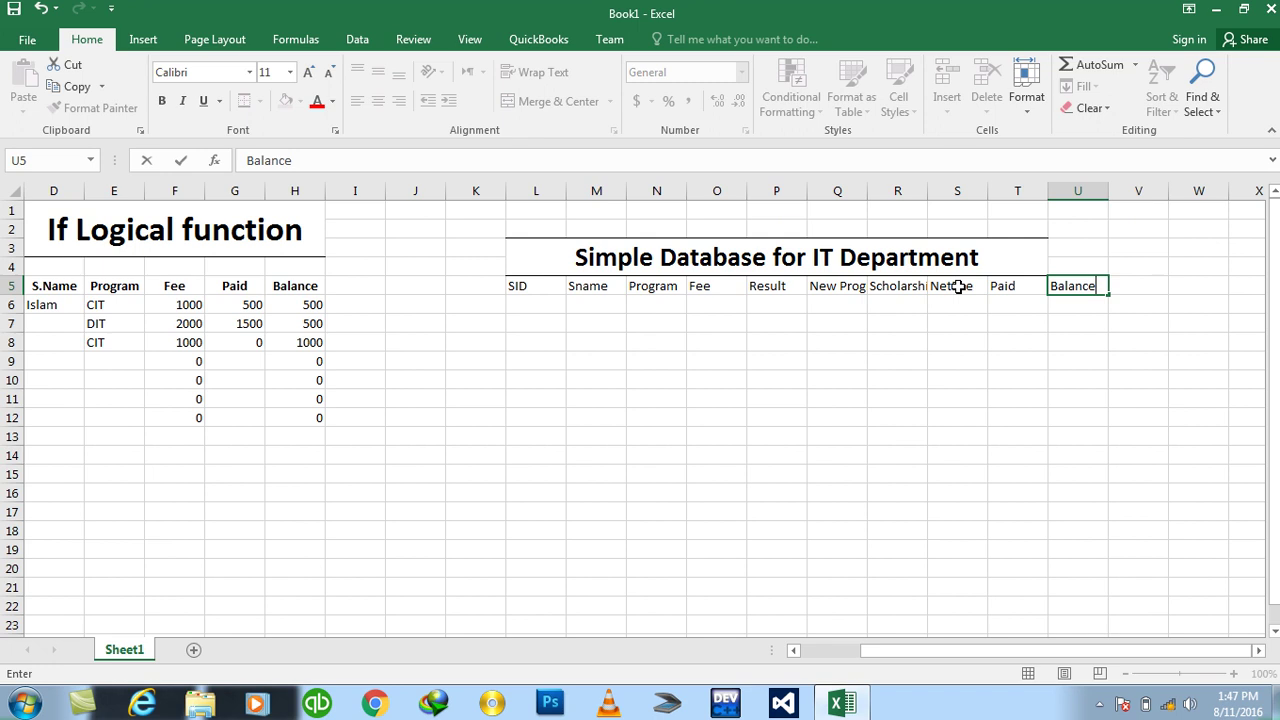
key("Return")
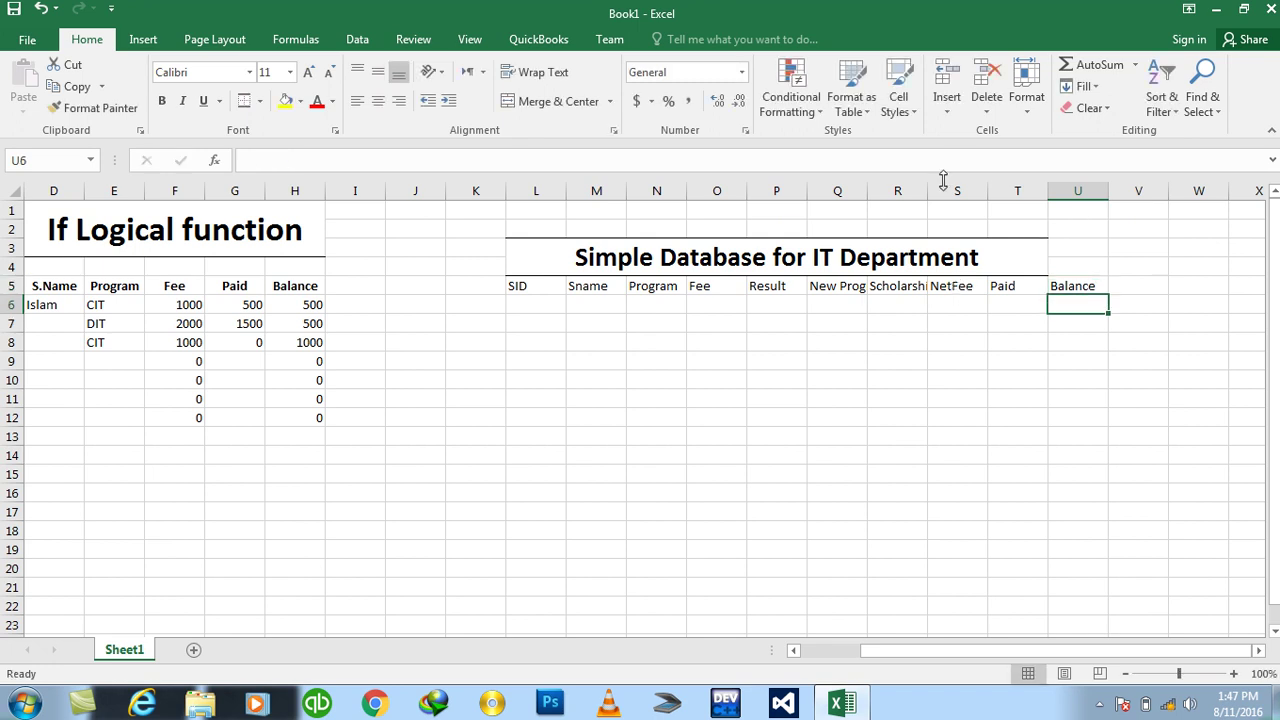
Autofit the Scholarship column and make the L5:U5 headers bold and centred
double_click(929, 191)
mouse_move(543, 286)
left_mouse_down()
mouse_move(662, 321)
mouse_move(1086, 291)
left_mouse_up()
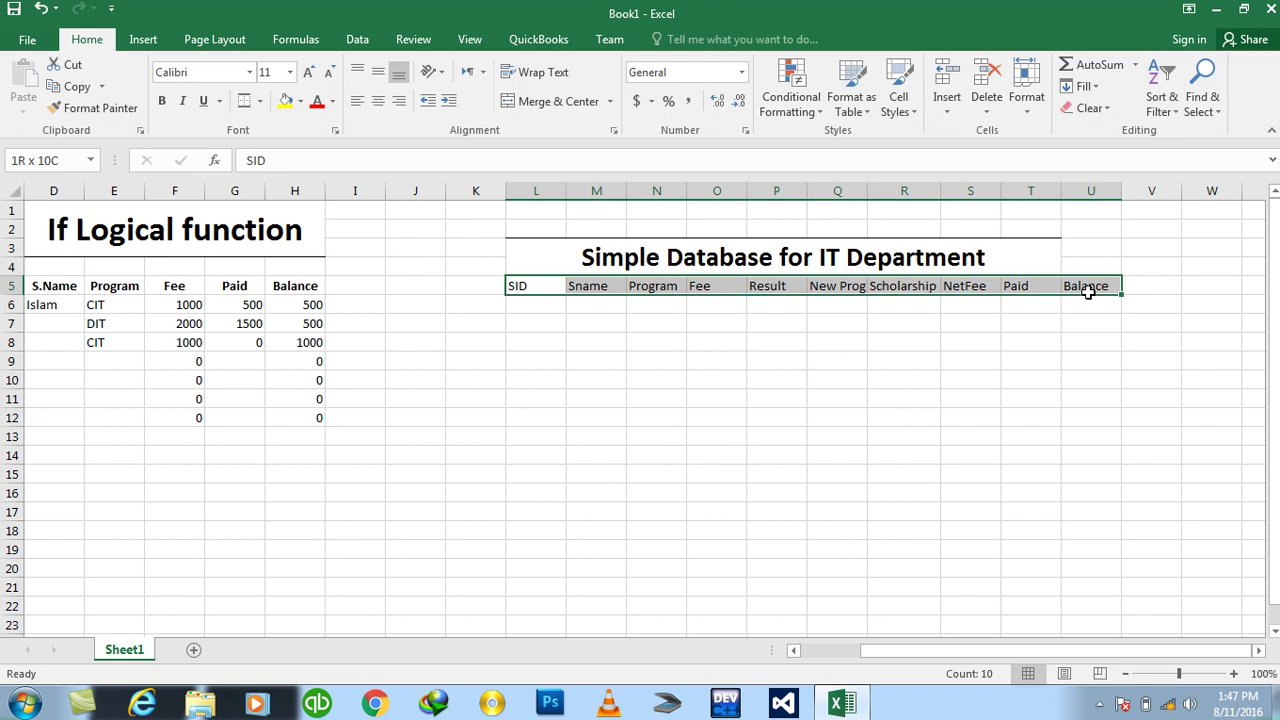
left_click(378, 101)
left_click(378, 67)
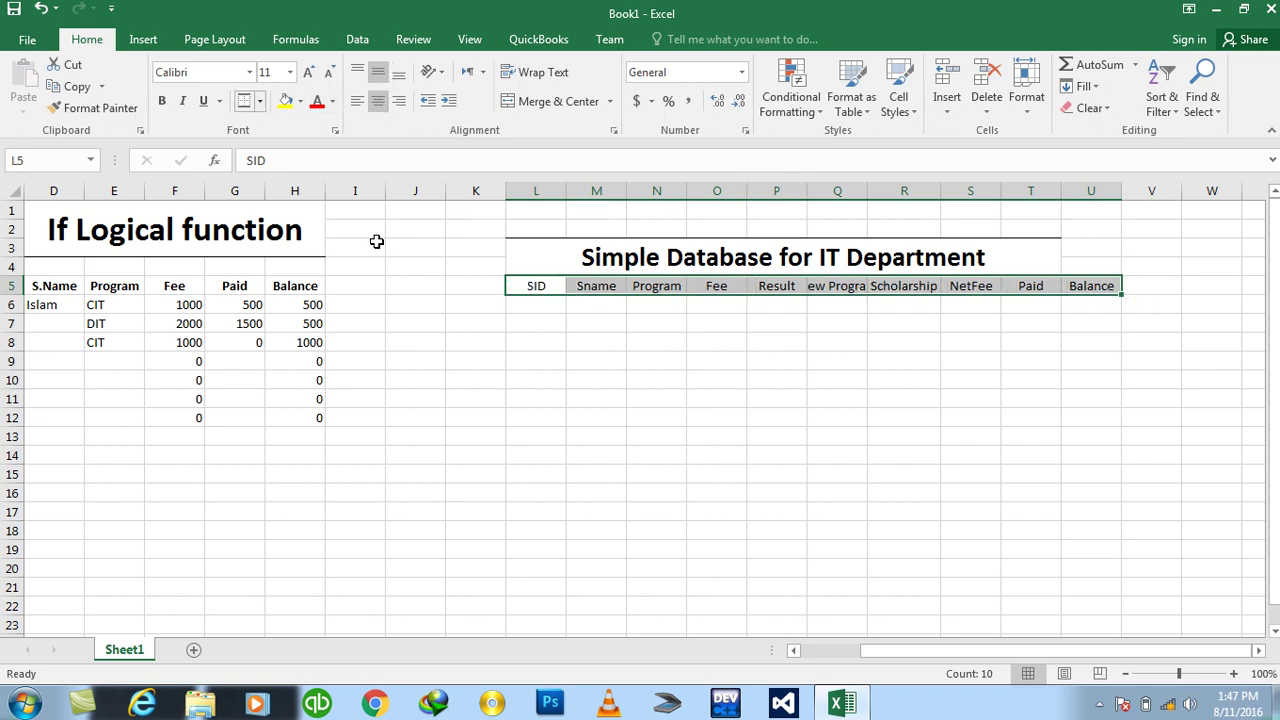
left_click(161, 101)
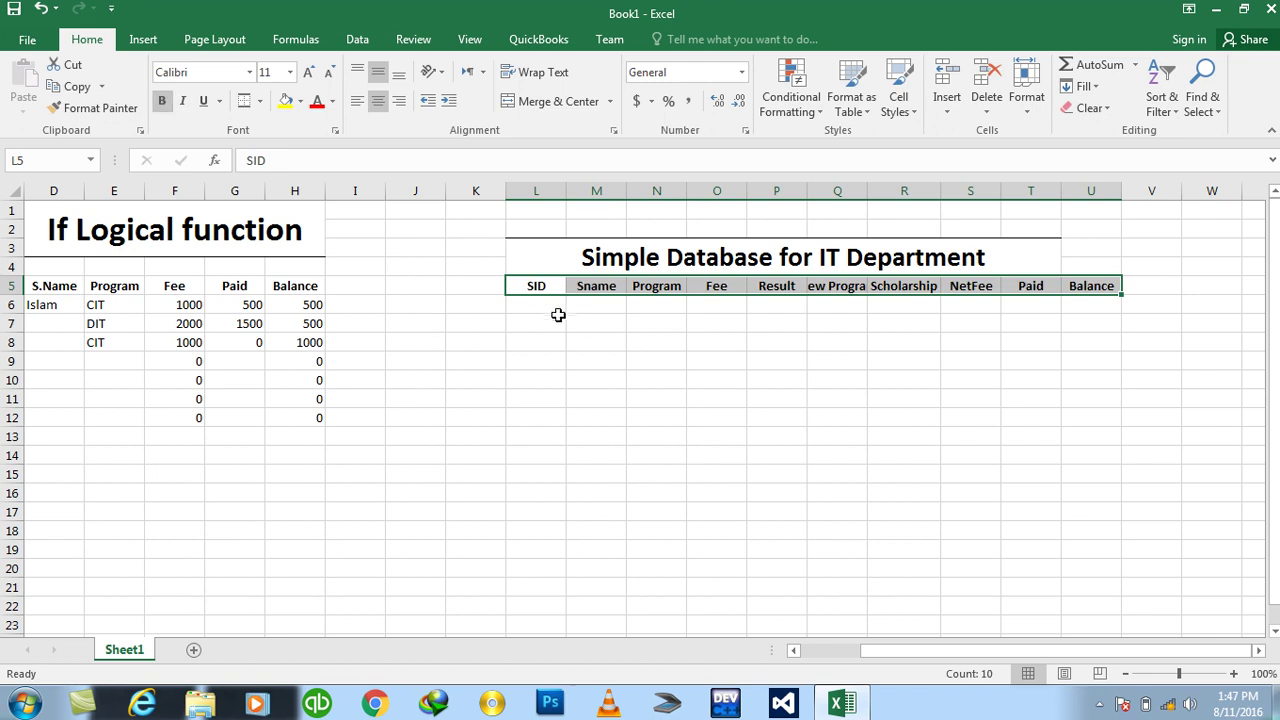
Centre the L6:U22 data area and give it All Borders
left_click(546, 306)
left_click_drag(636, 311, 1071, 597)
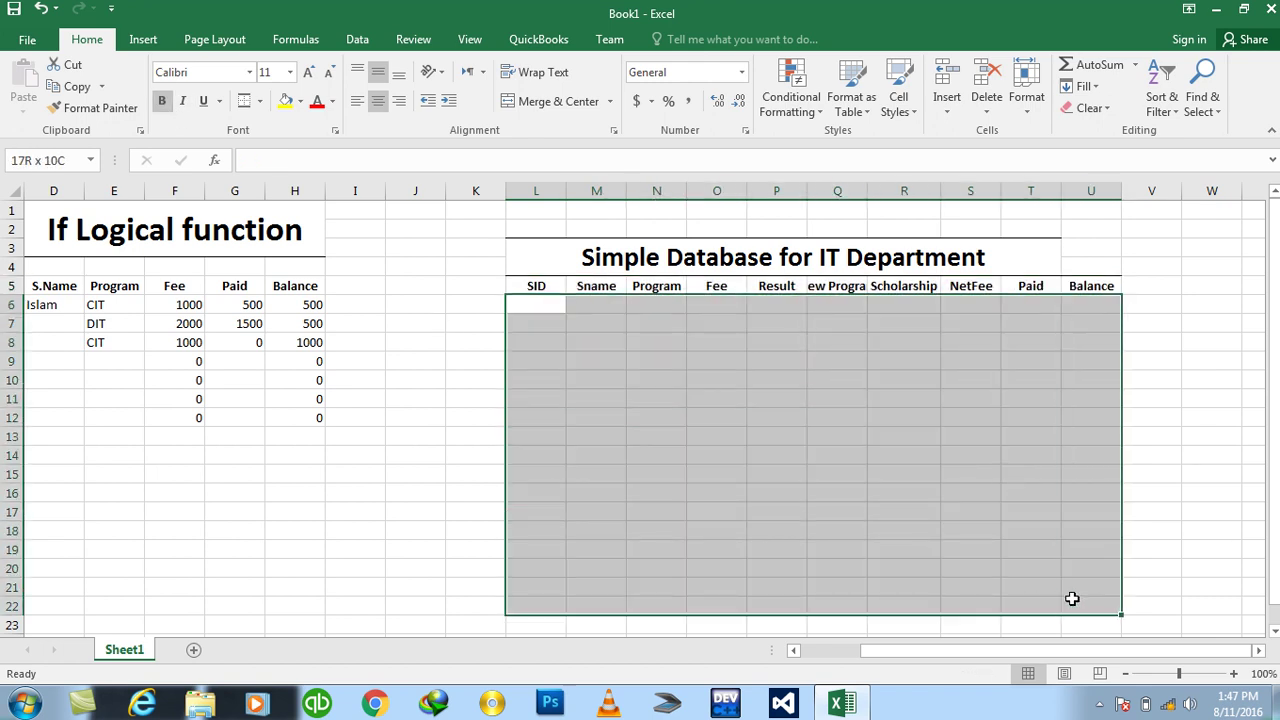
left_click(378, 101)
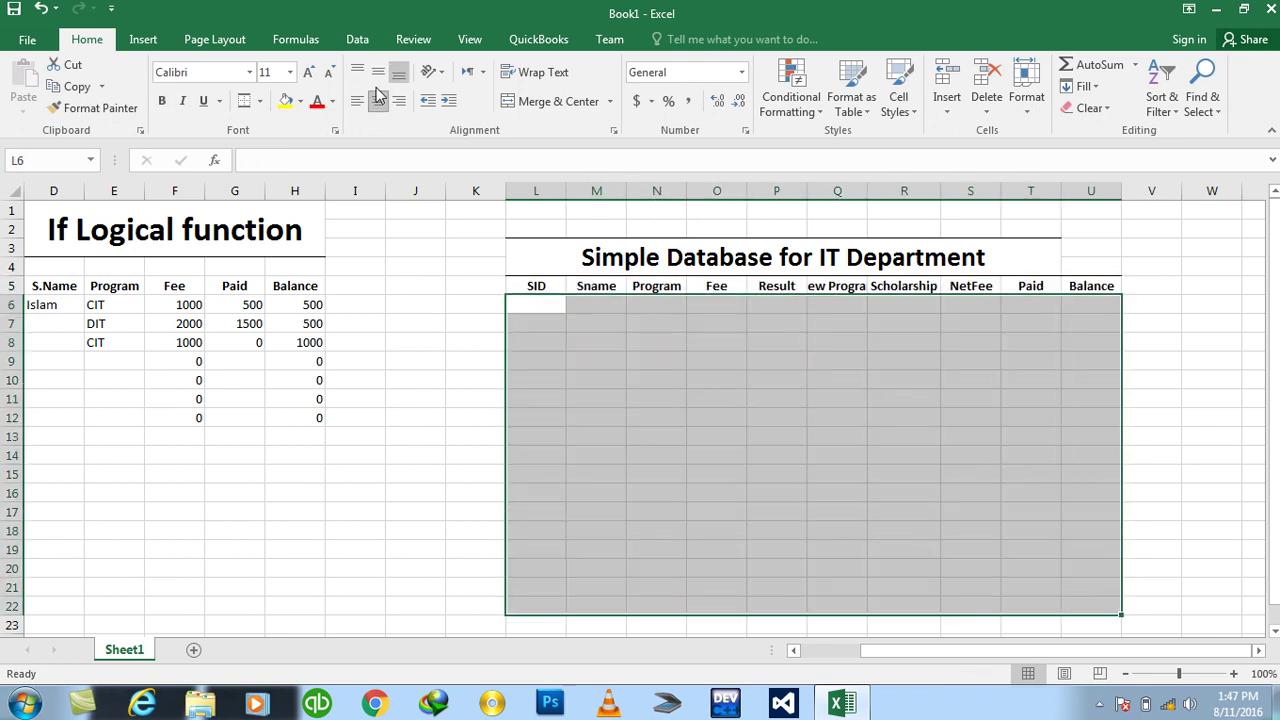
left_click(378, 72)
left_click(259, 101)
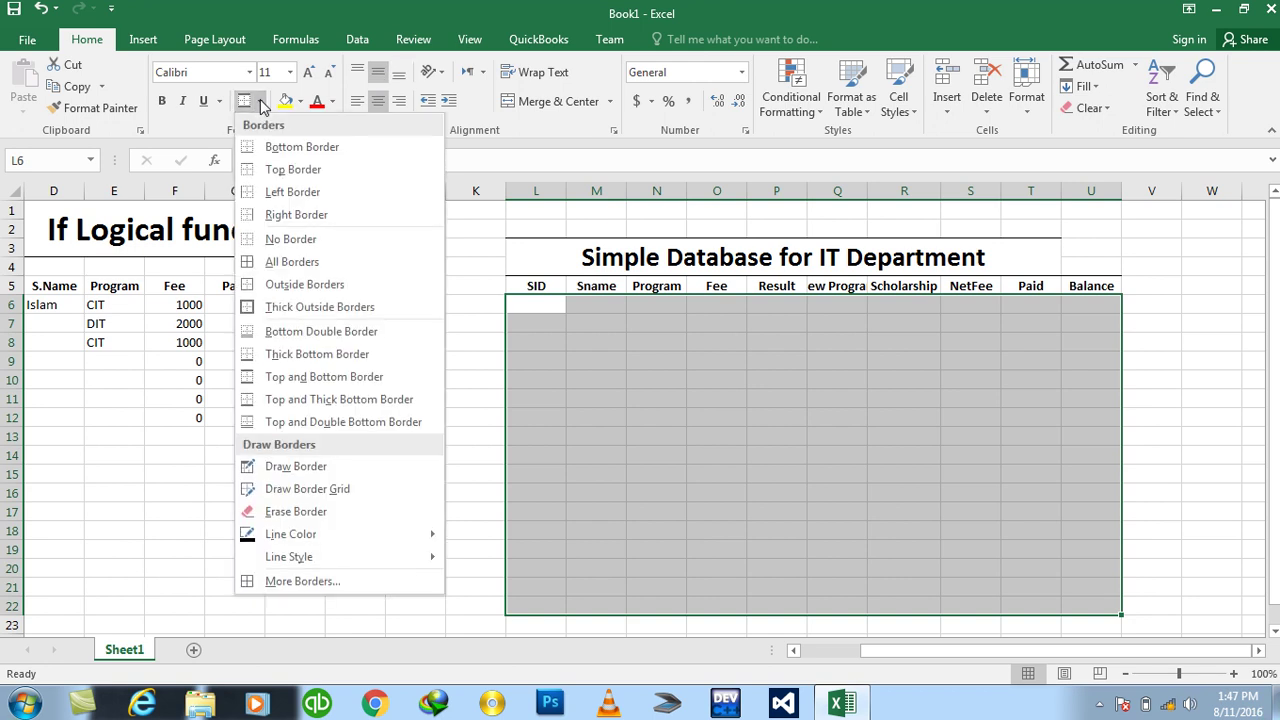
left_click(273, 265)
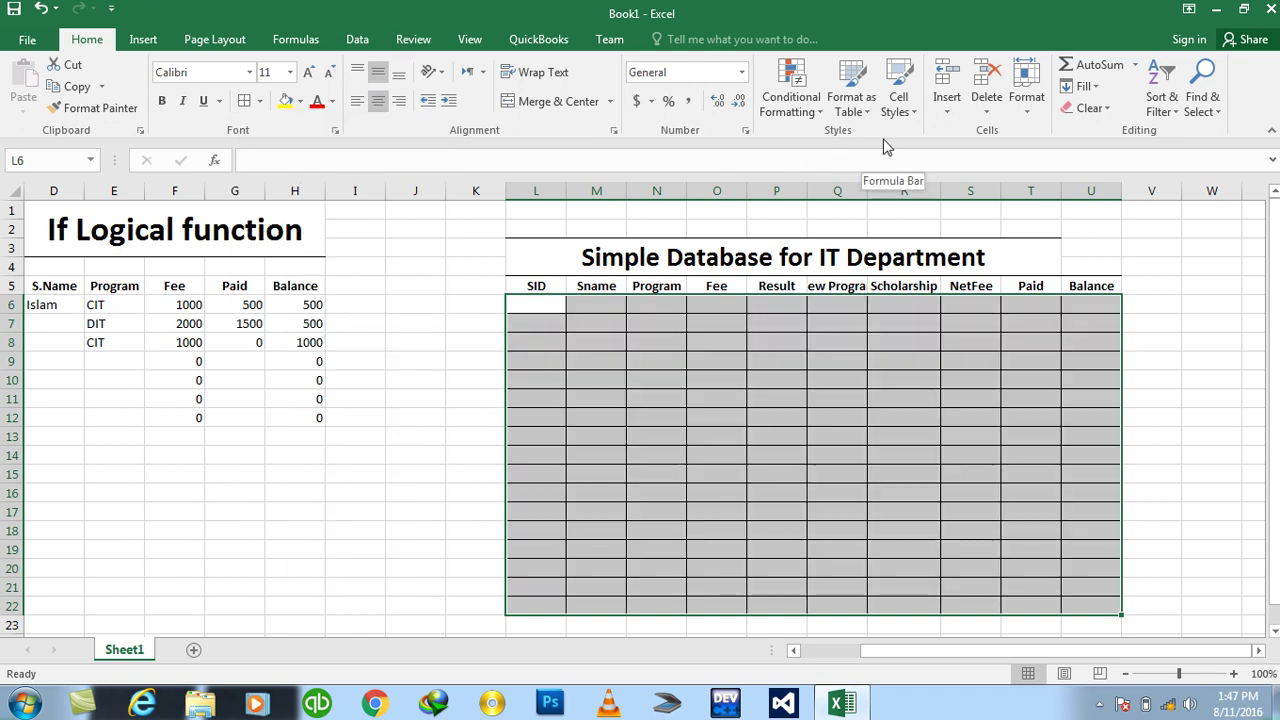
Apply a light table style to the data area, then undo it because of generic Column headings
left_click(853, 110)
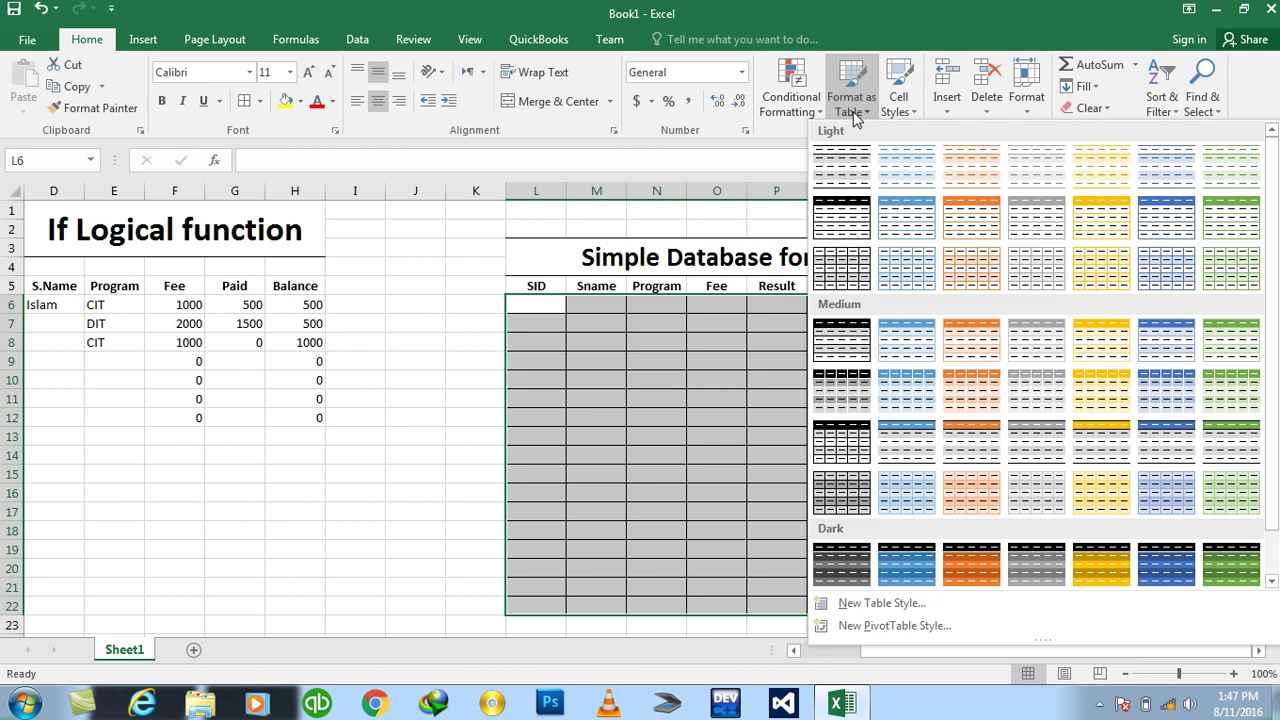
left_click(1224, 259)
key("Return")
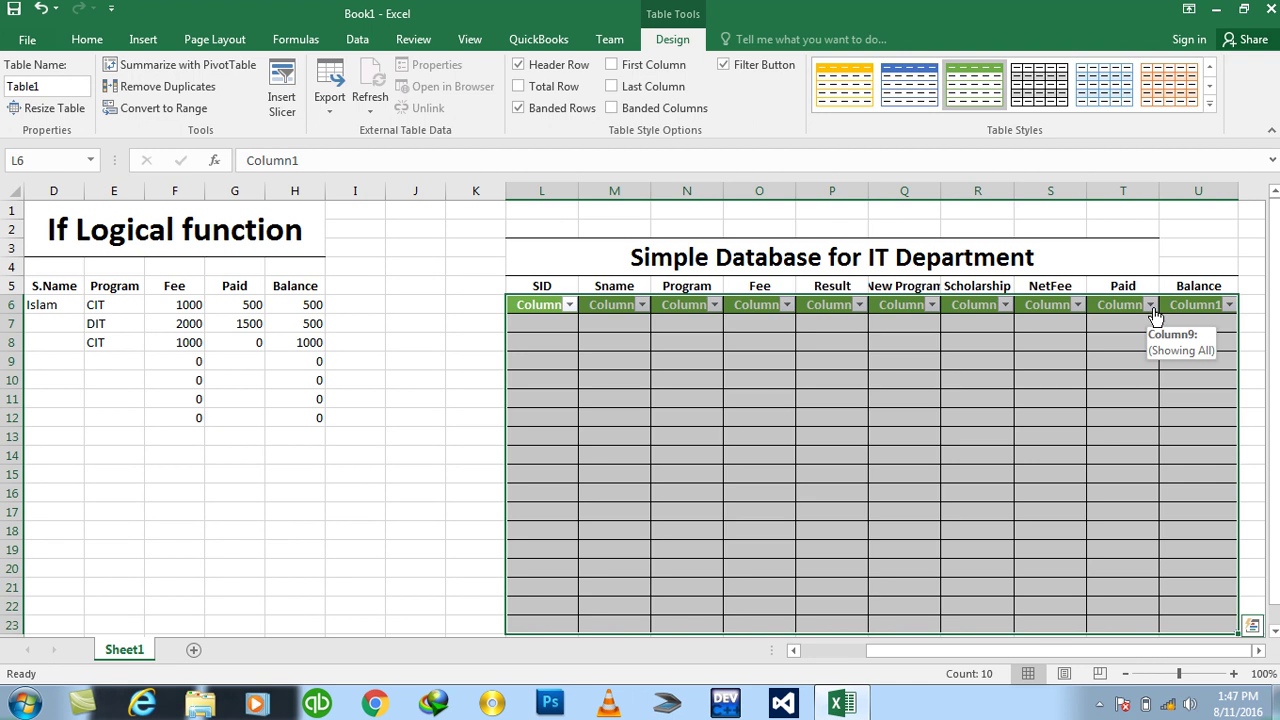
key("ctrl+z")
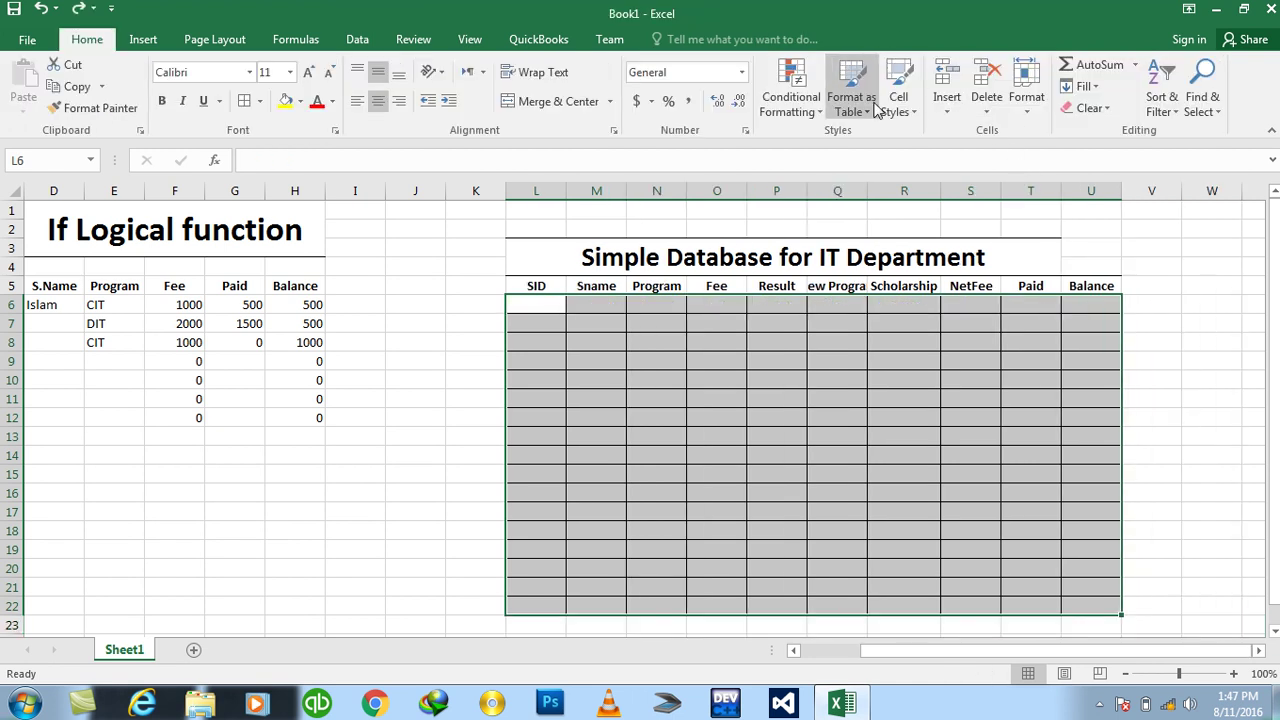
Format L5:U22 as a blue light table with My table has headers ticked
left_click(852, 105)
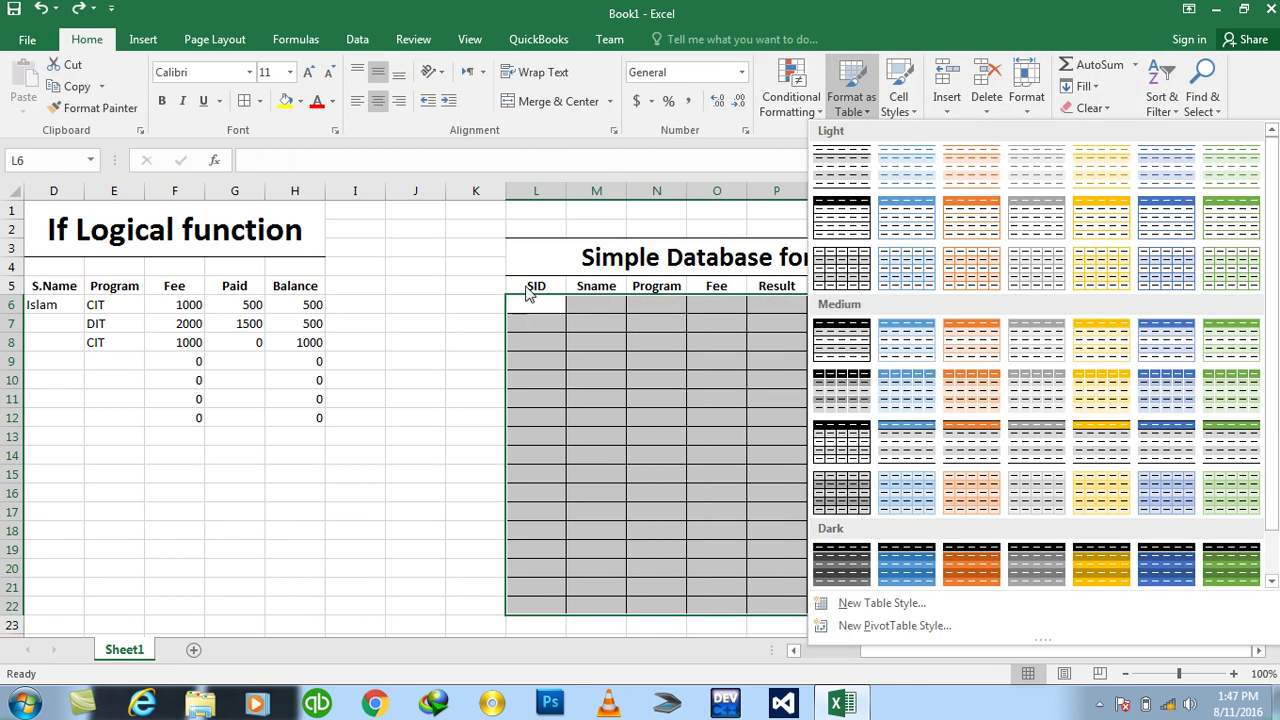
left_click(529, 297)
mouse_move(523, 283)
left_mouse_down()
mouse_move(1097, 616)
mouse_move(1097, 552)
left_mouse_up()
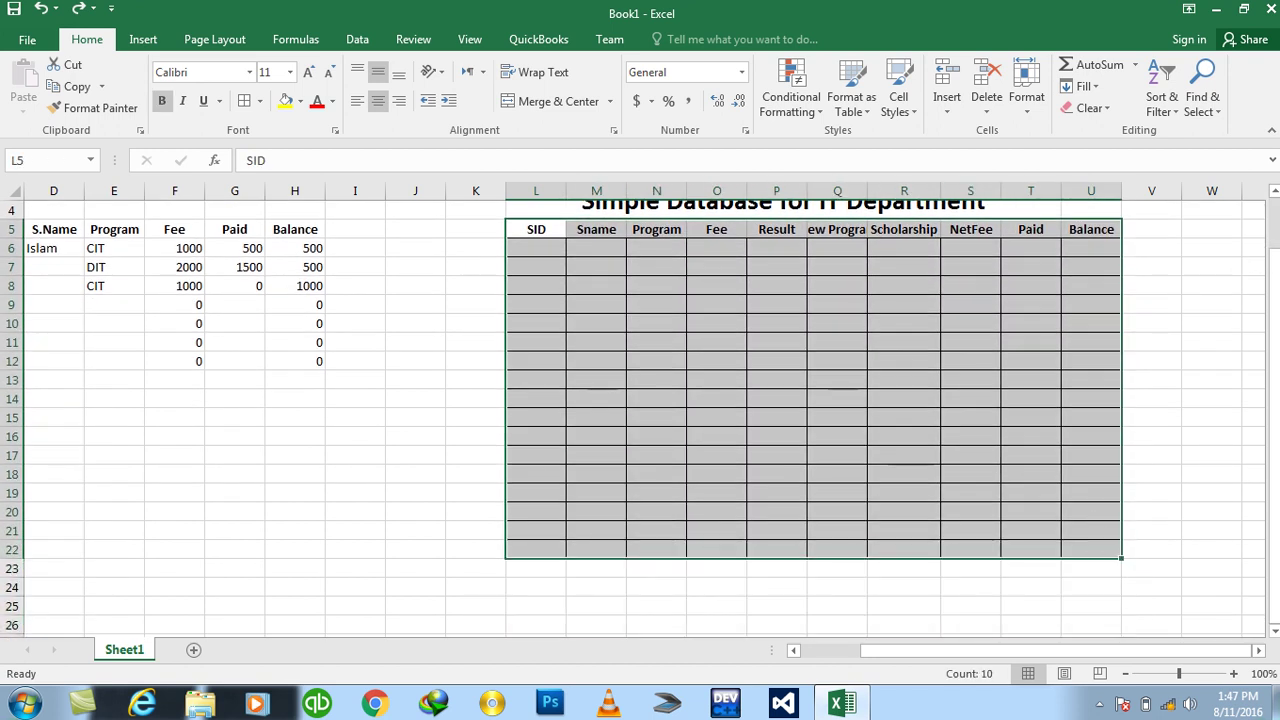
scroll(900, 400, "up", 1)
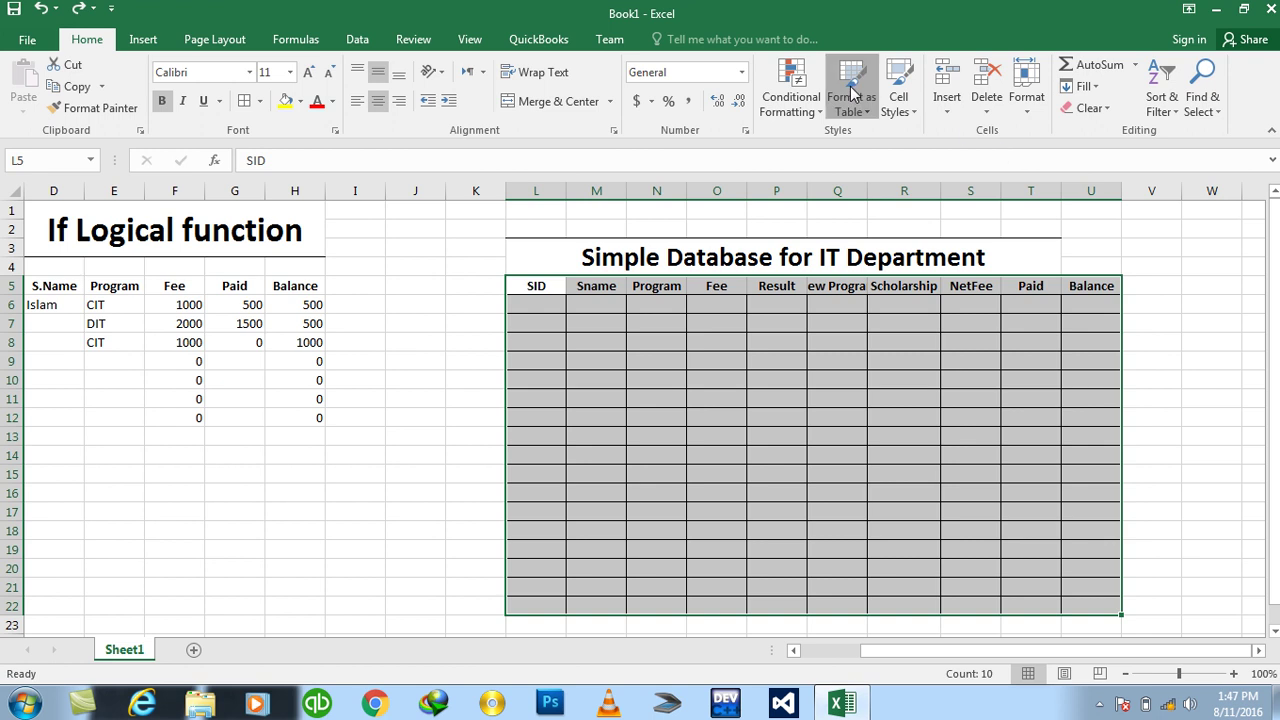
left_click(852, 92)
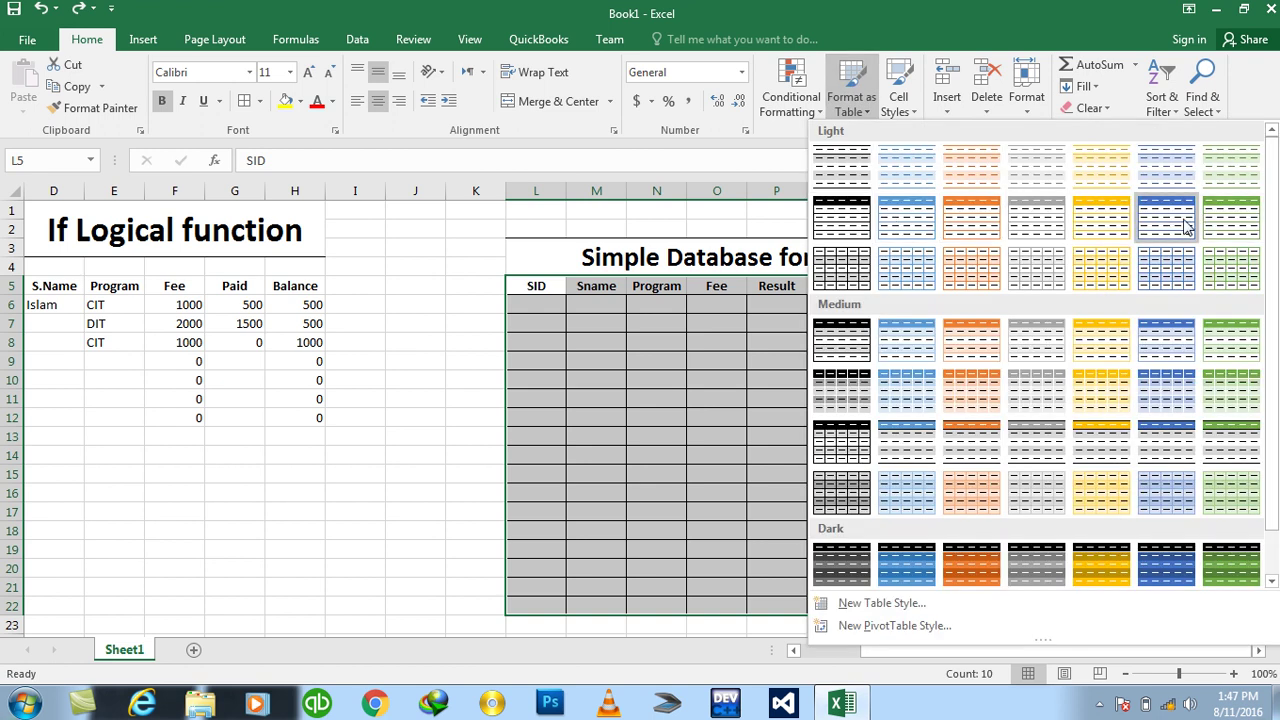
left_click(1200, 228)
left_click(650, 342)
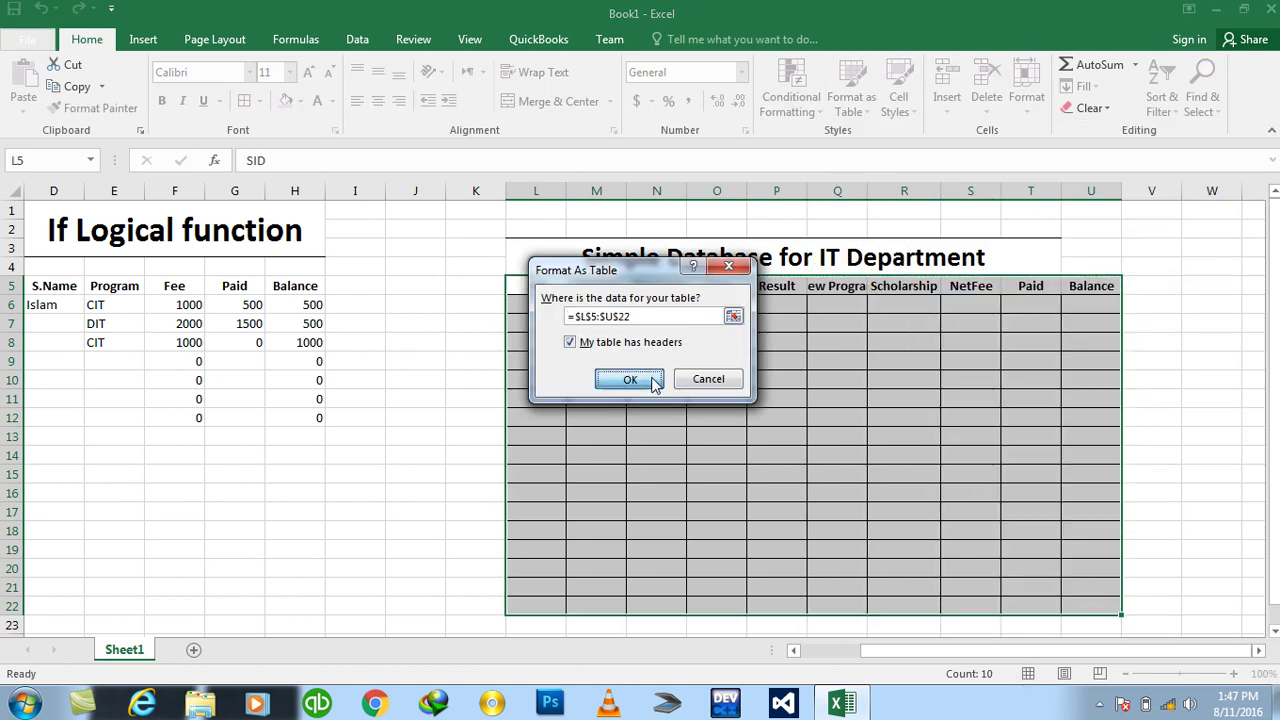
left_click(652, 383)
left_click(791, 400)
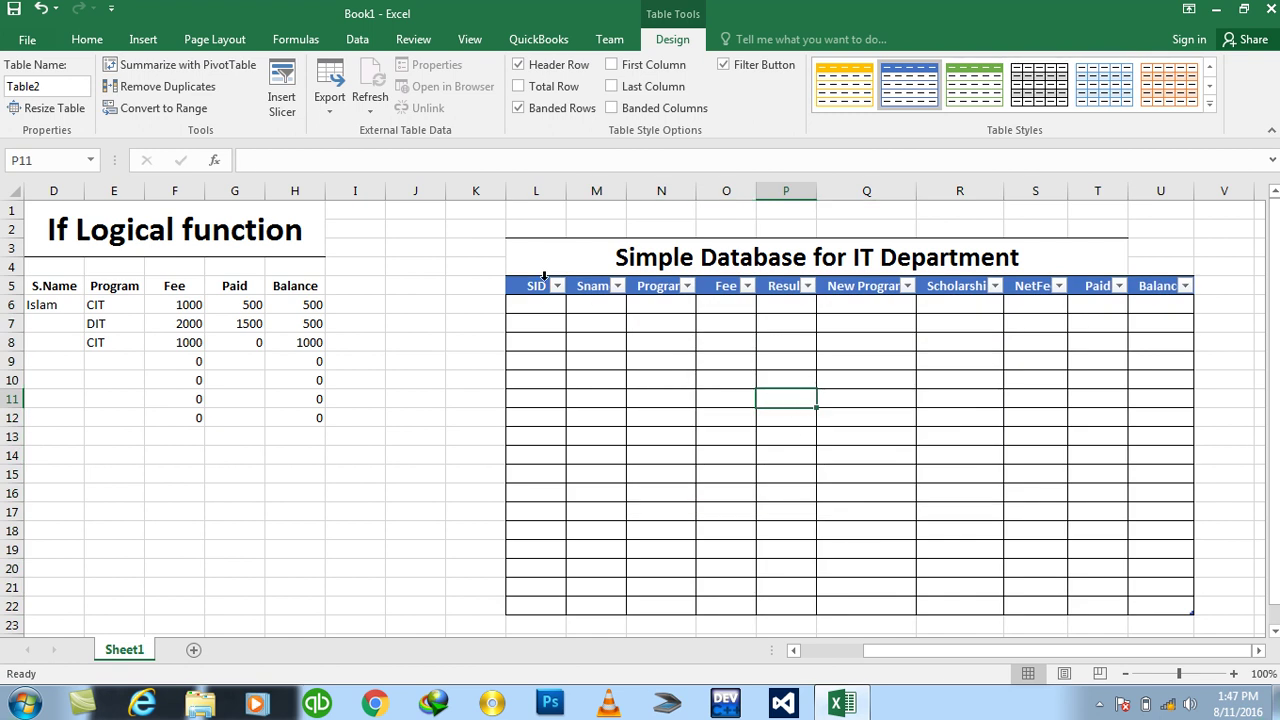
left_click(535, 305)
Enter SIDs 1–4, then a student name and program DIT in the first row
type("1 2 3 4")
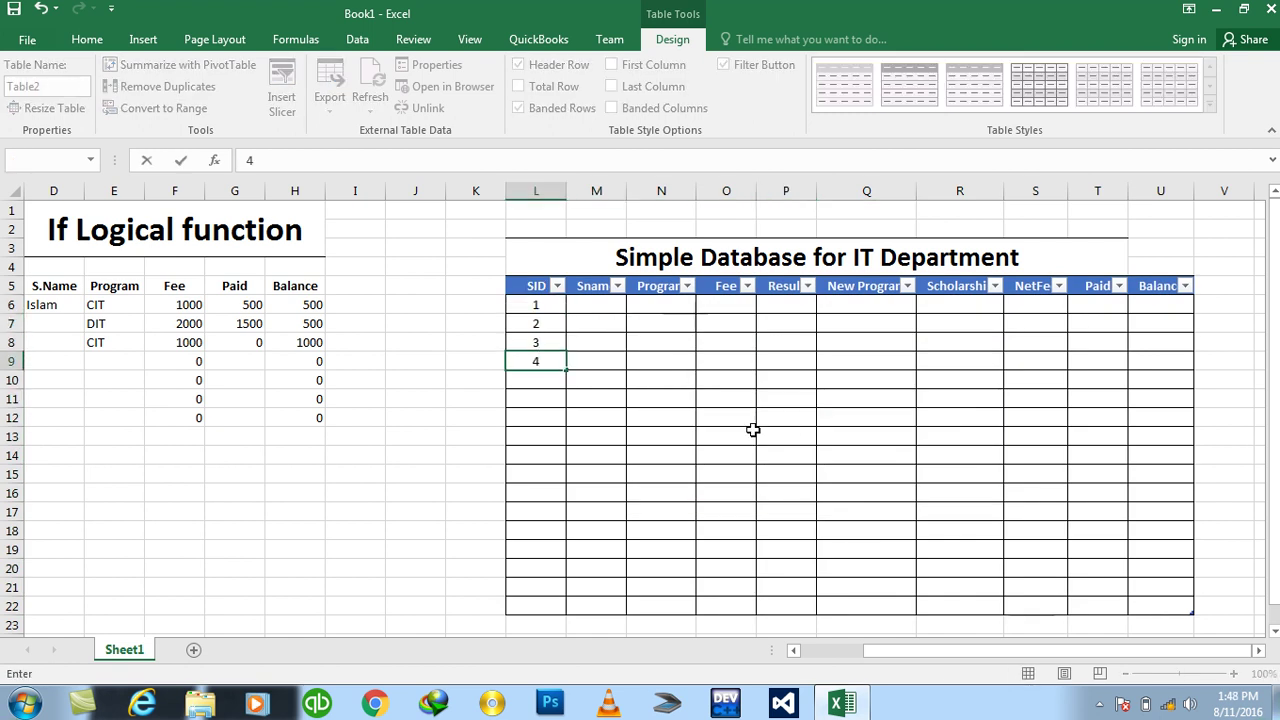
left_click(600, 307)
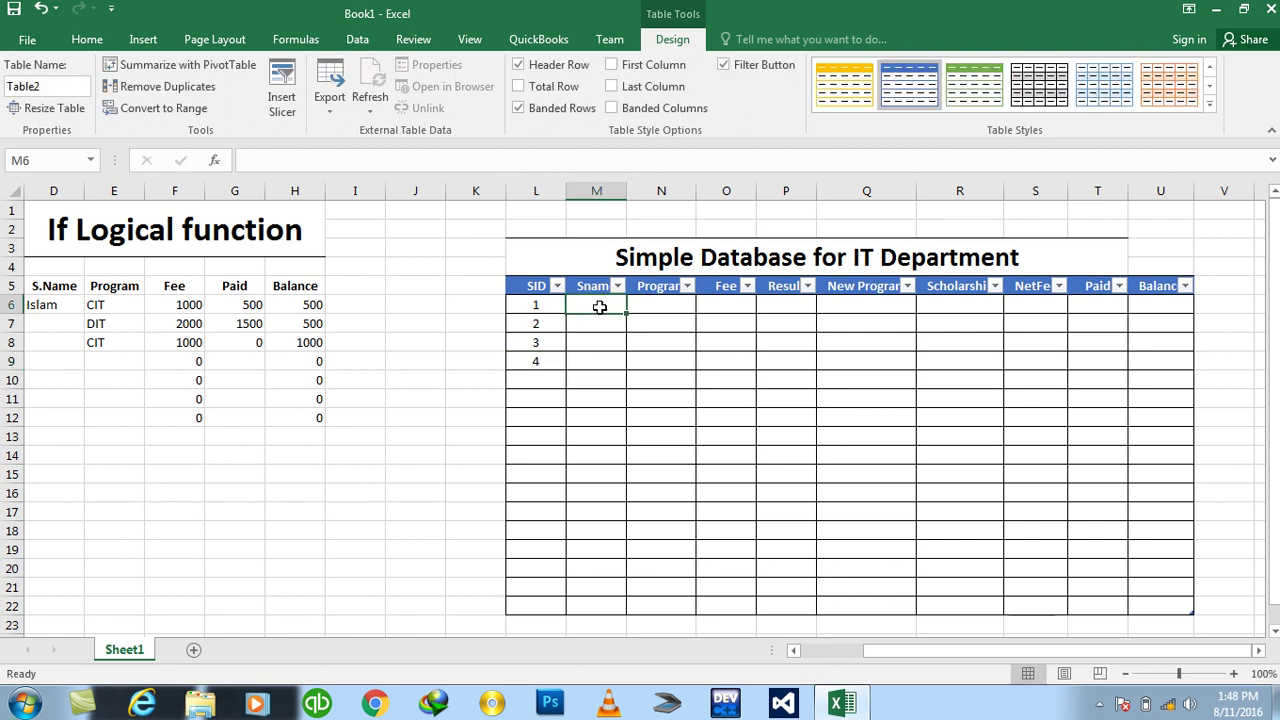
type("Islam")
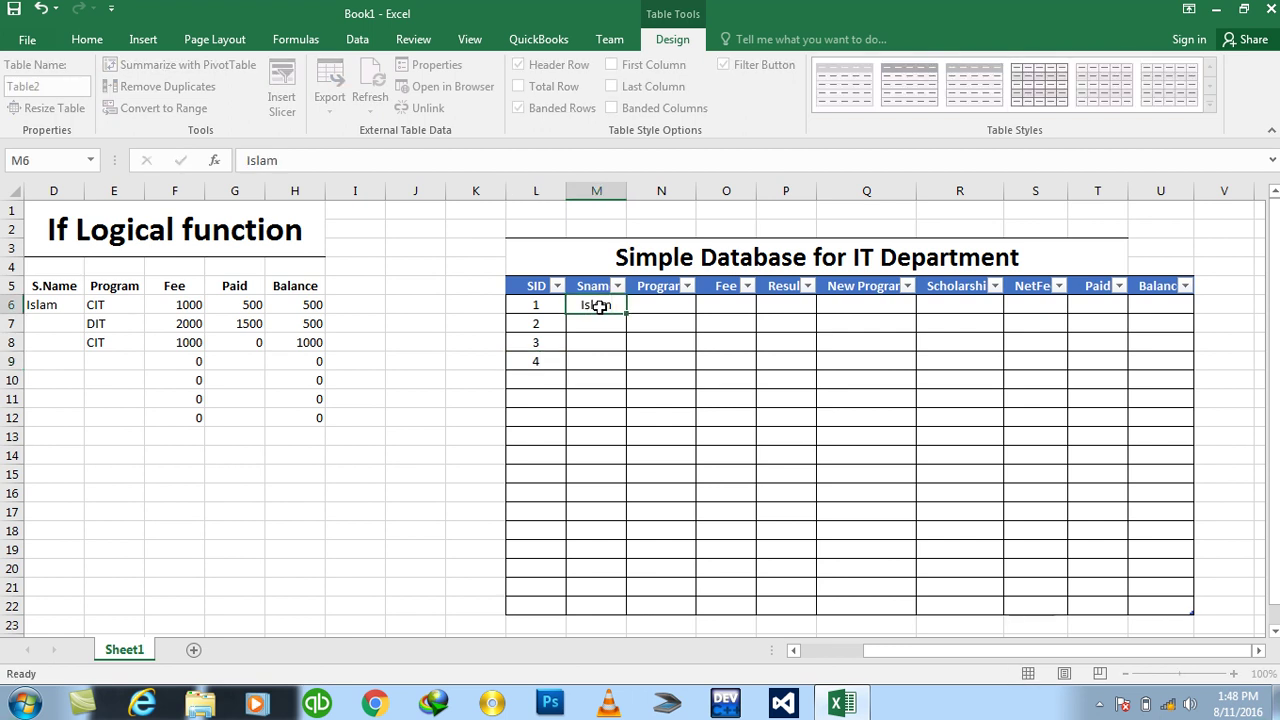
key("Tab")
type("DIT")
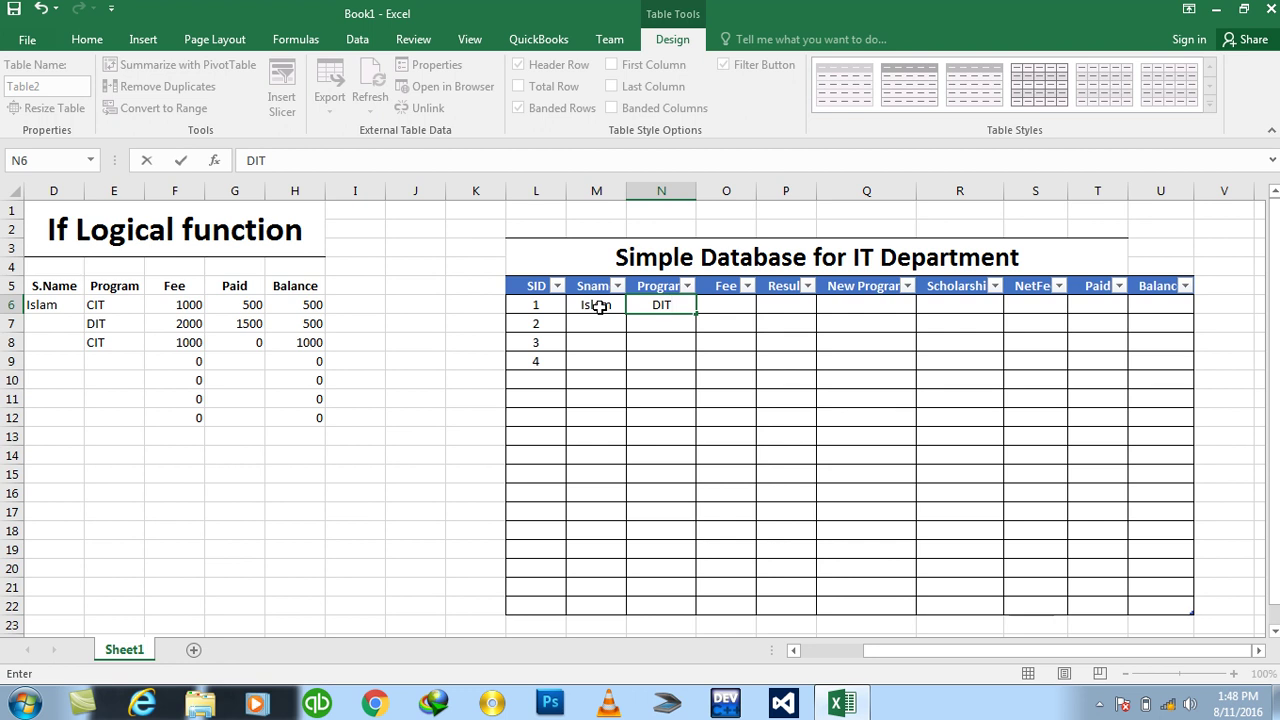
key("Tab")
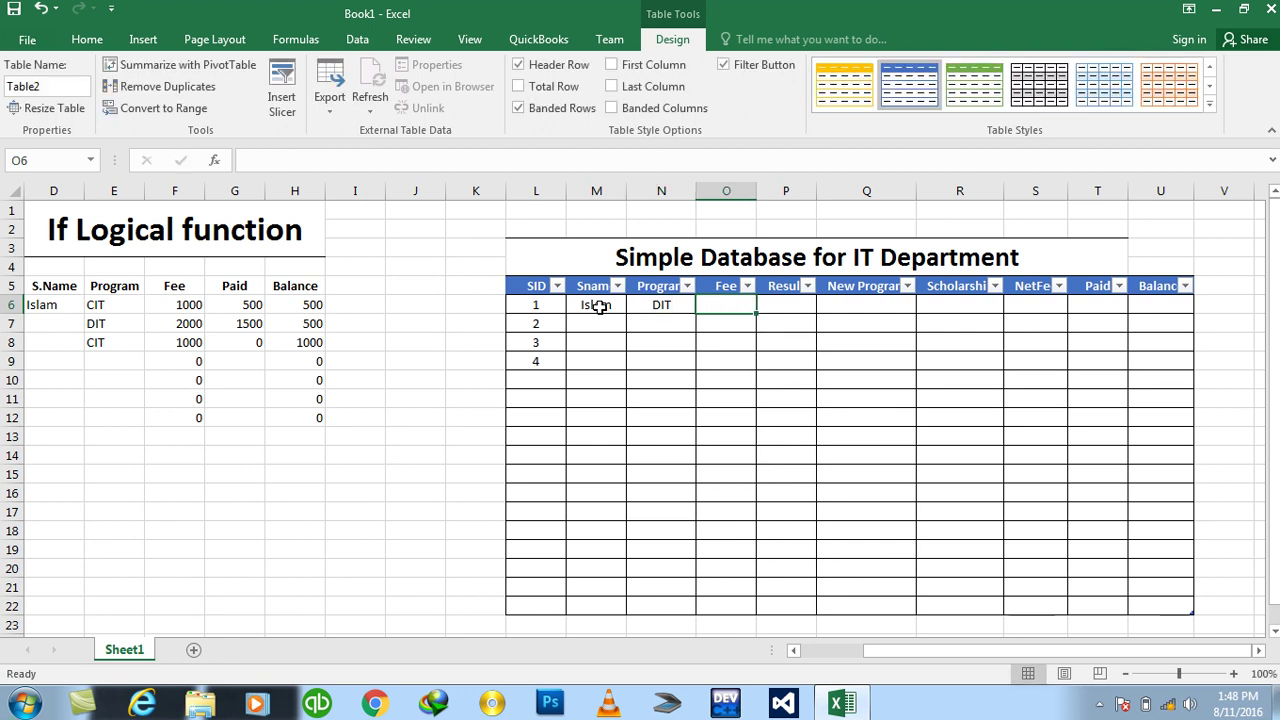
key("Left")
key("Right")
Widen the Fee column and turn off the table's filter arrows
left_click_drag(756, 190, 768, 190)
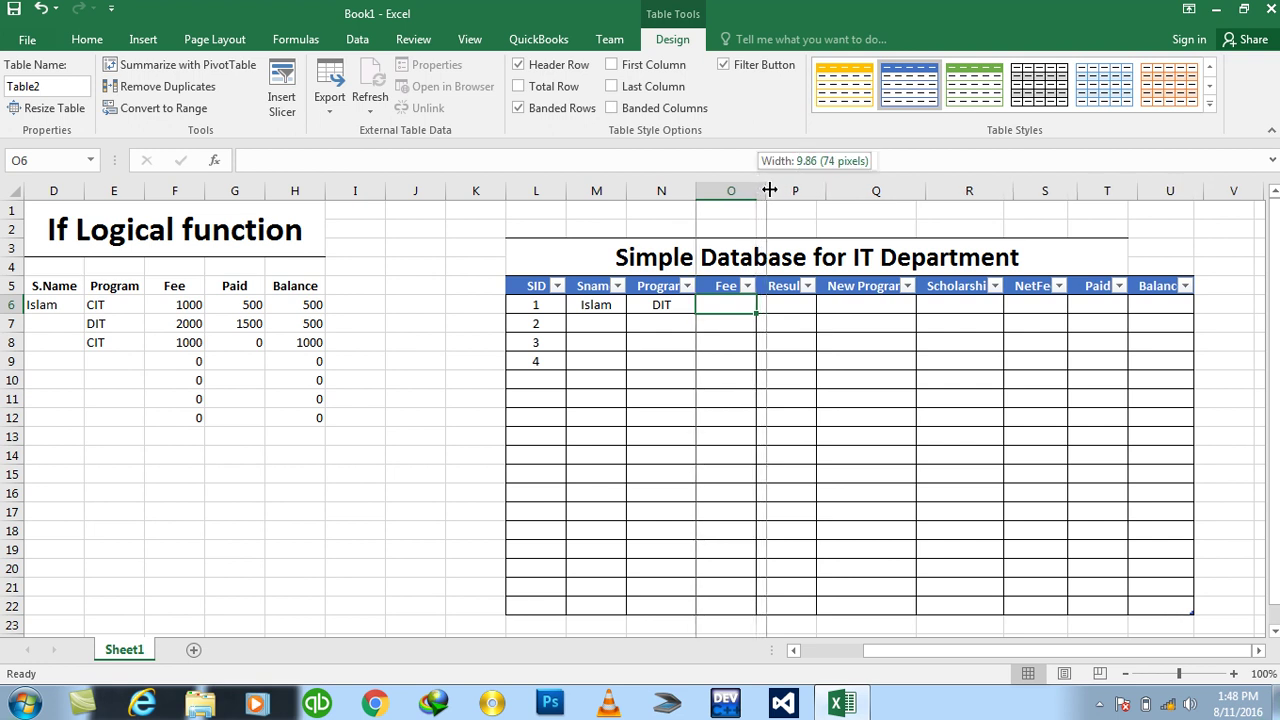
left_click(539, 283)
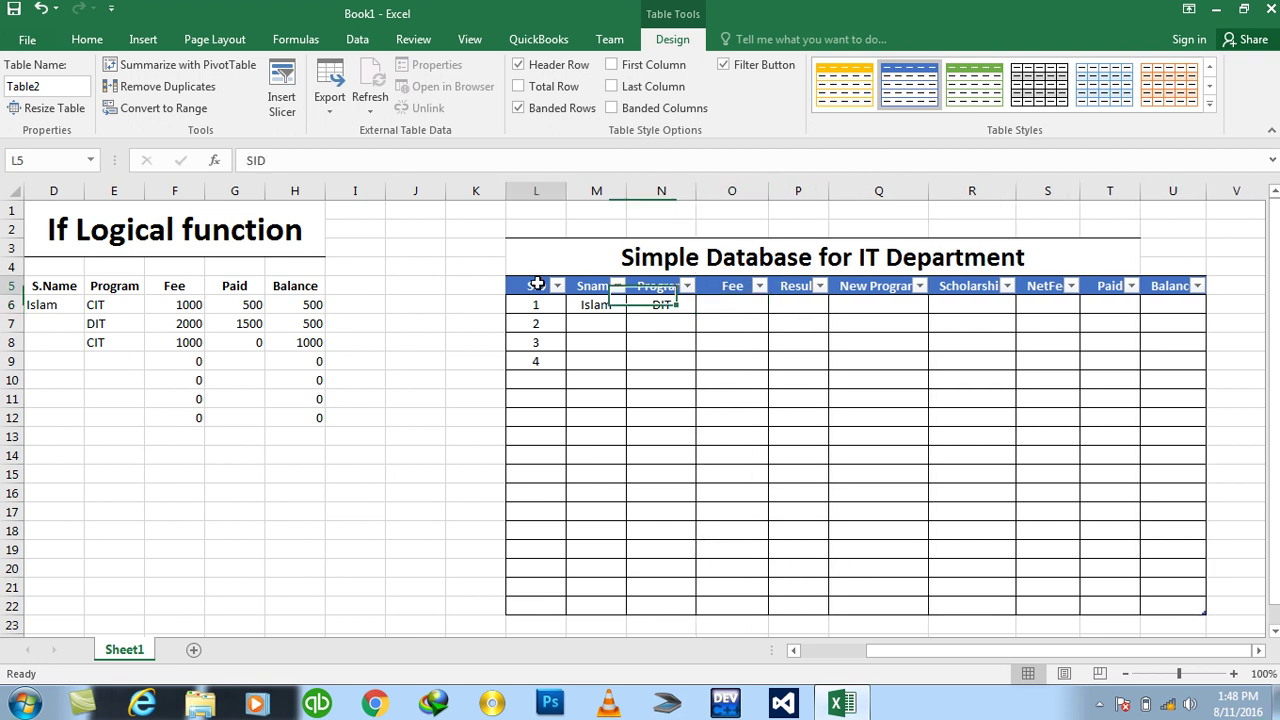
left_click(87, 39)
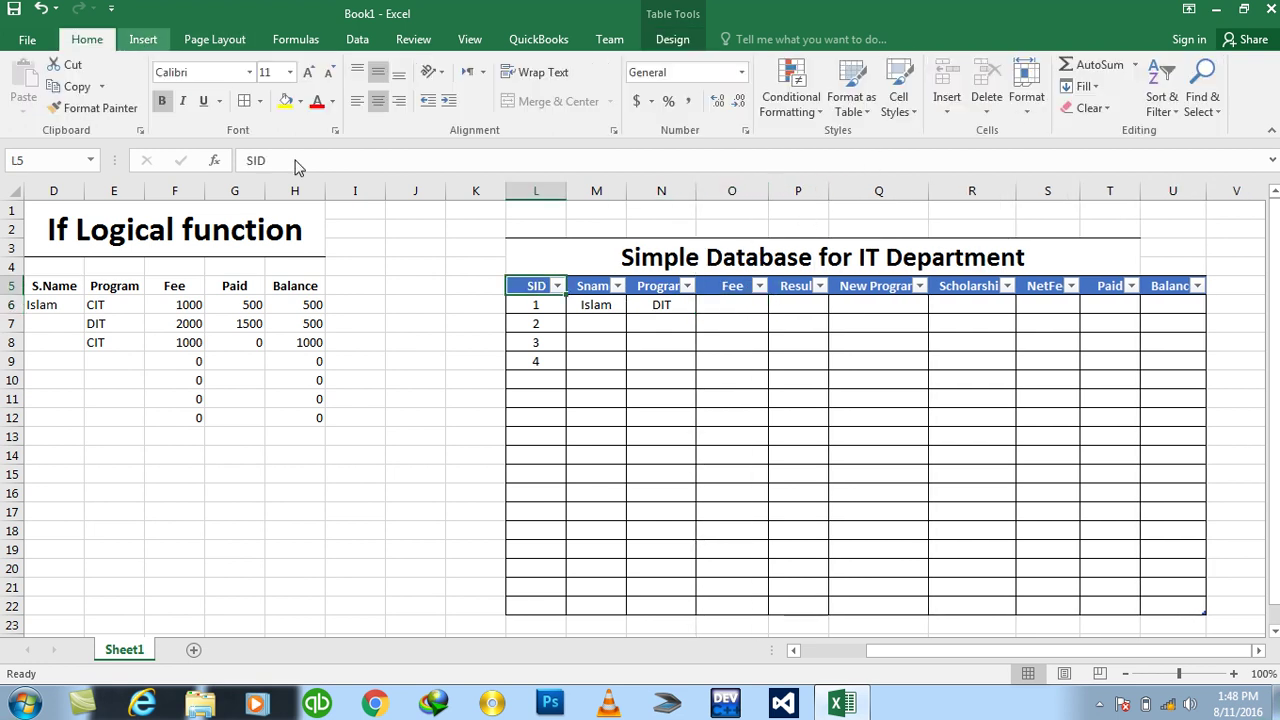
left_click(1162, 100)
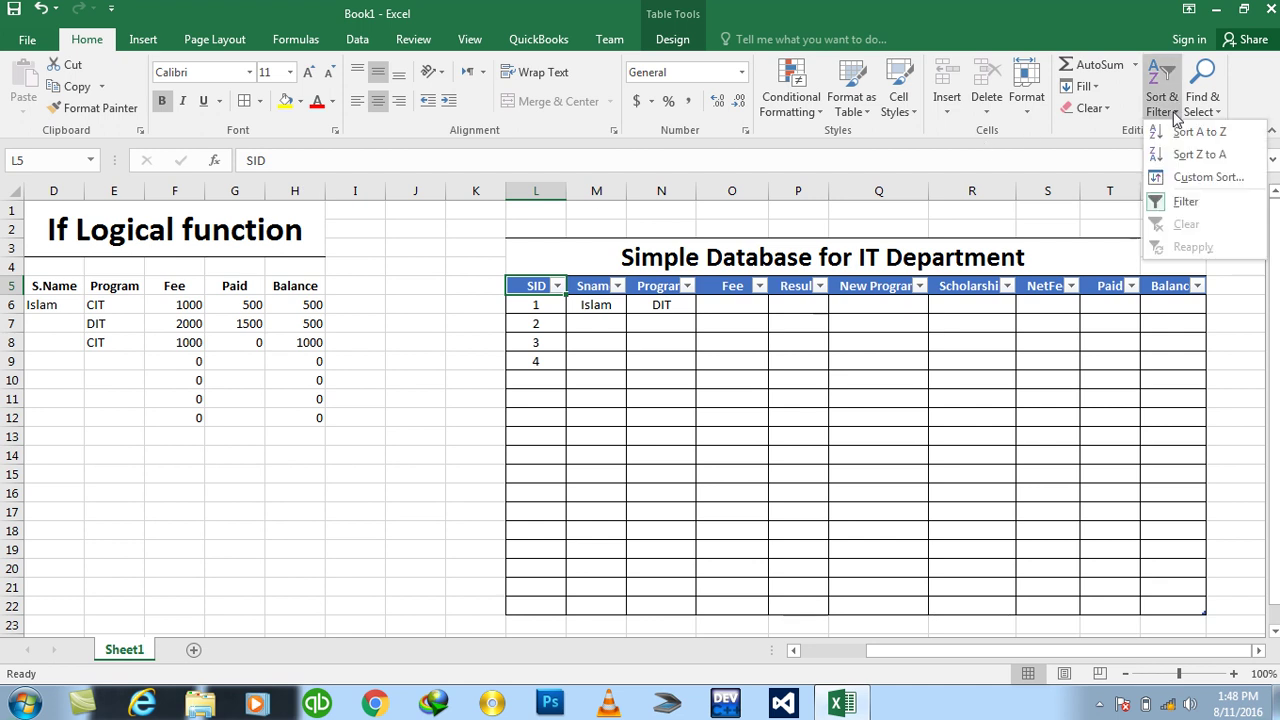
left_click(1177, 203)
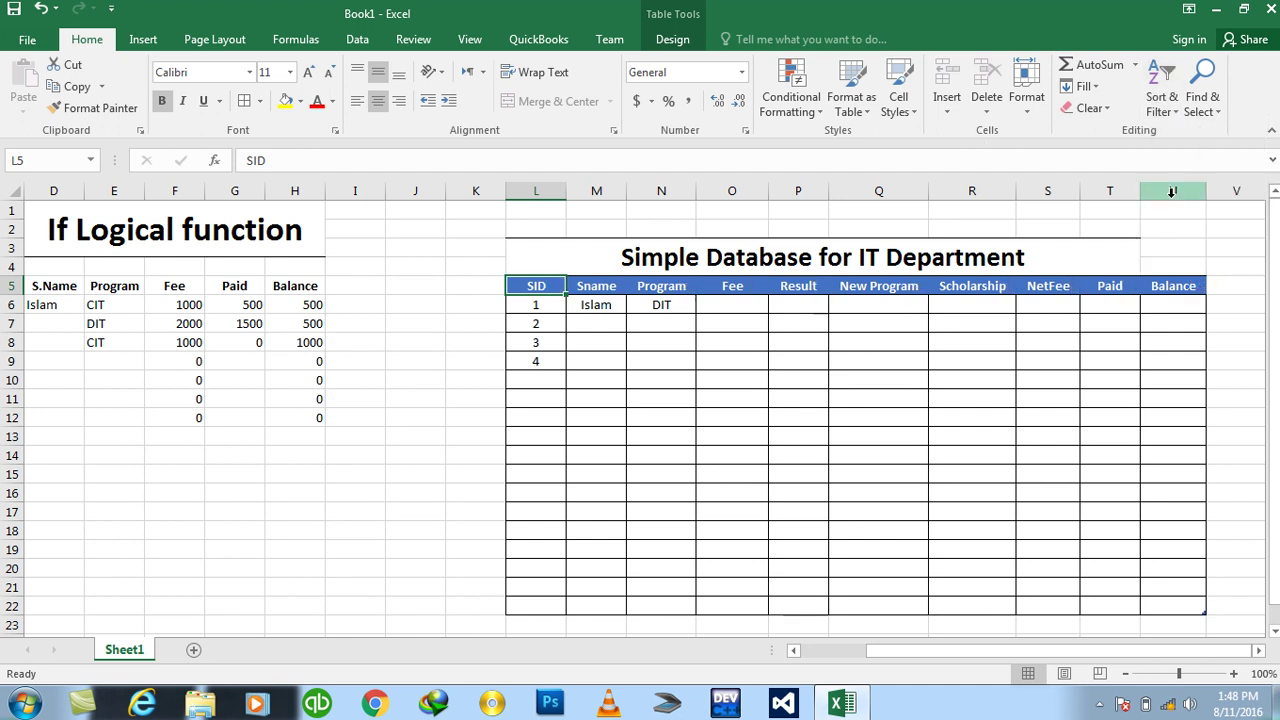
In O6 enter the nested IF Fee formula: 2000 for DIT, 1000 for CIT, else 0
left_click(741, 304)
type("=")
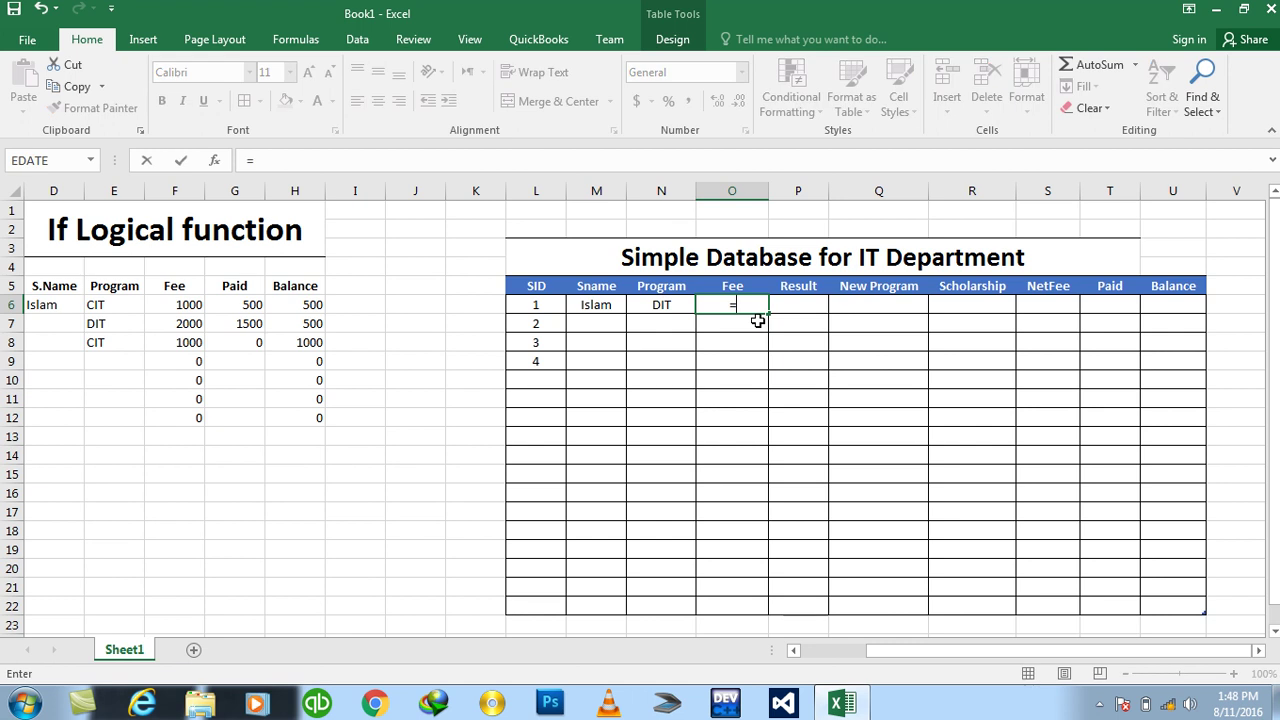
type("if")
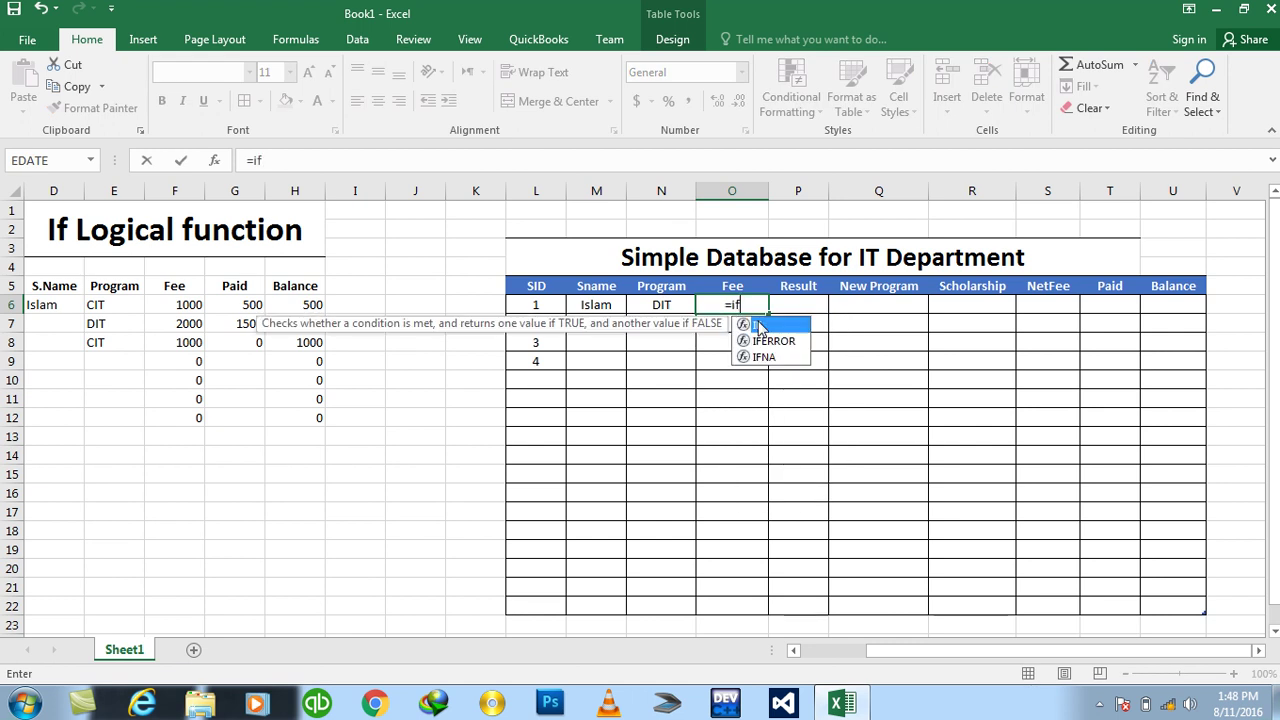
type("(")
left_click(650, 305)
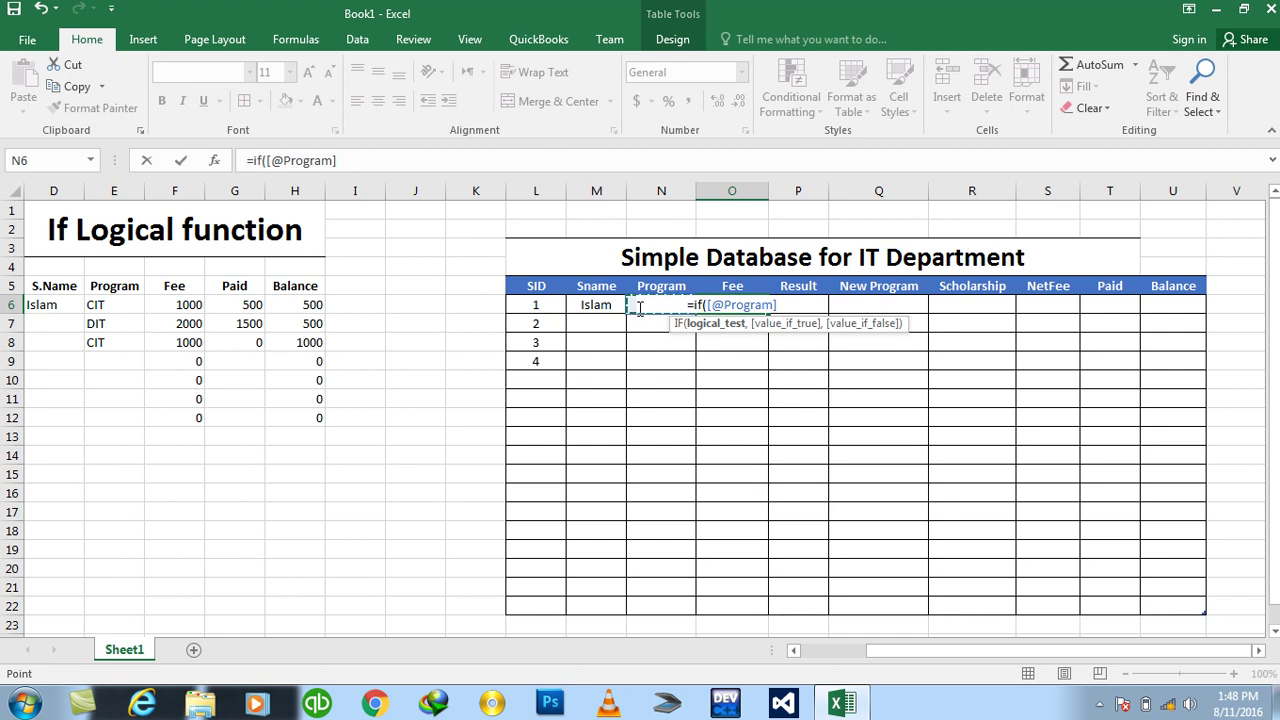
type("=\"DI")
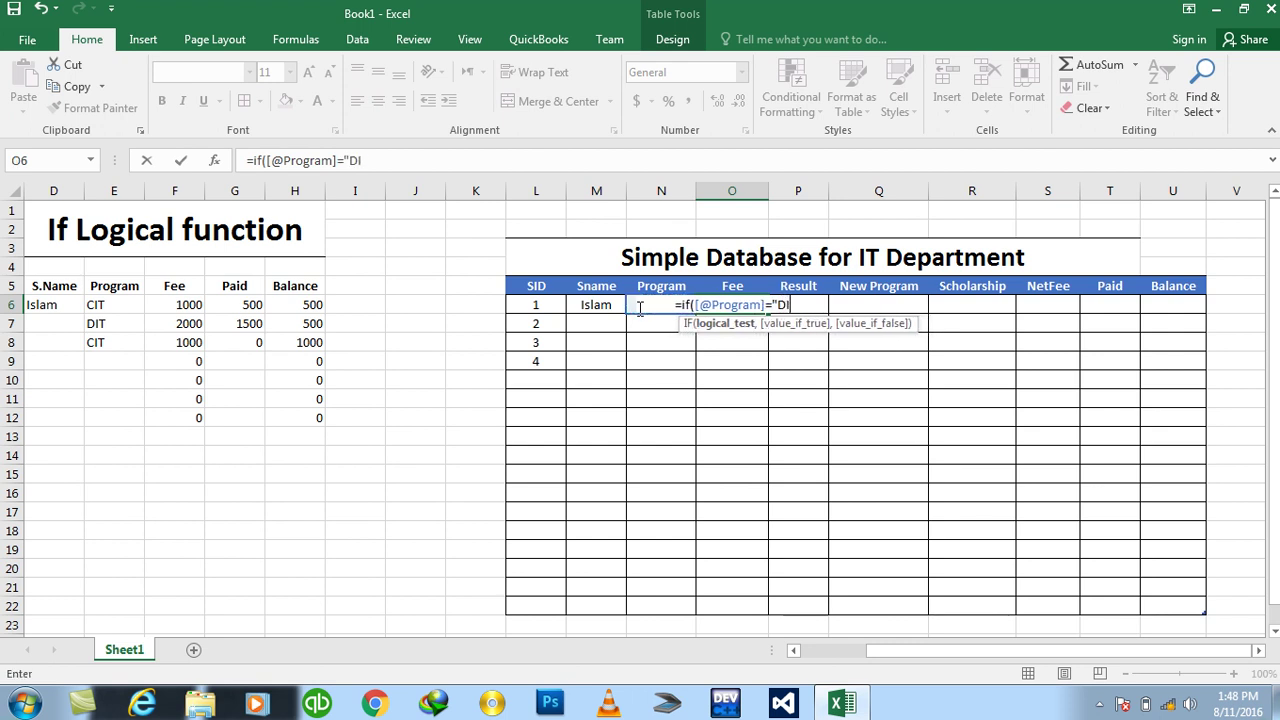
type("T\",2000,if(")
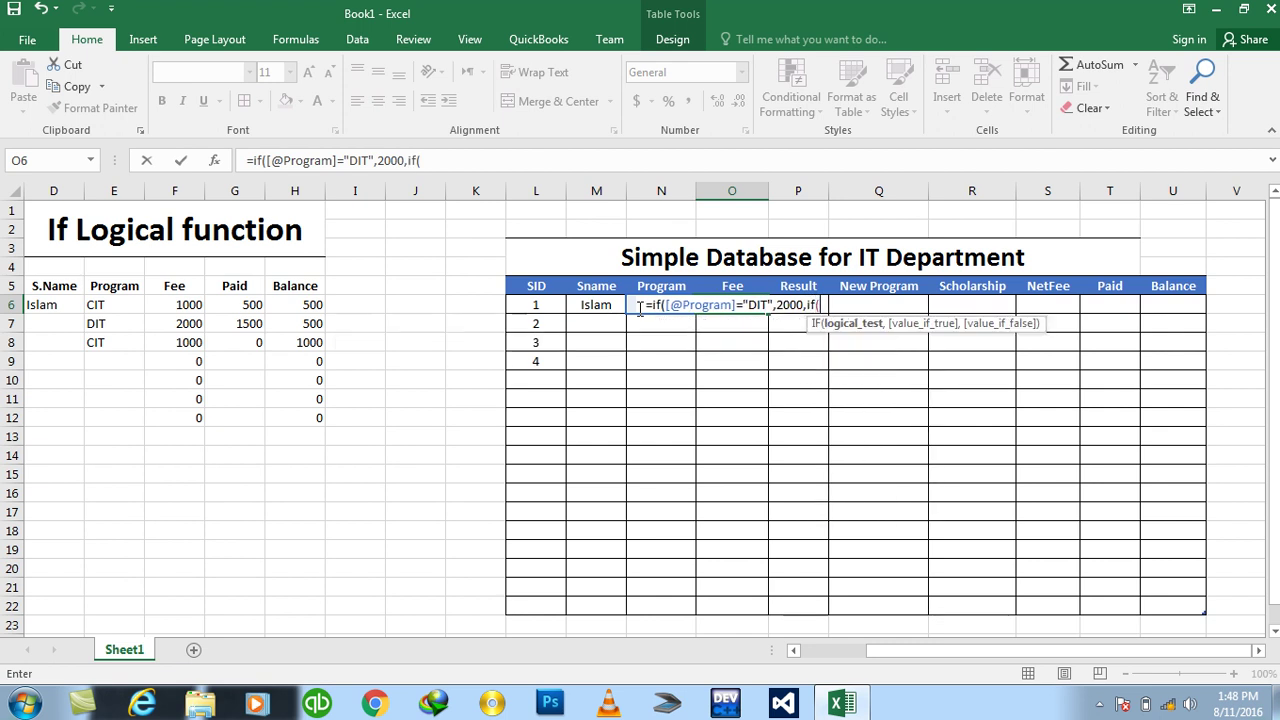
left_click(640, 310)
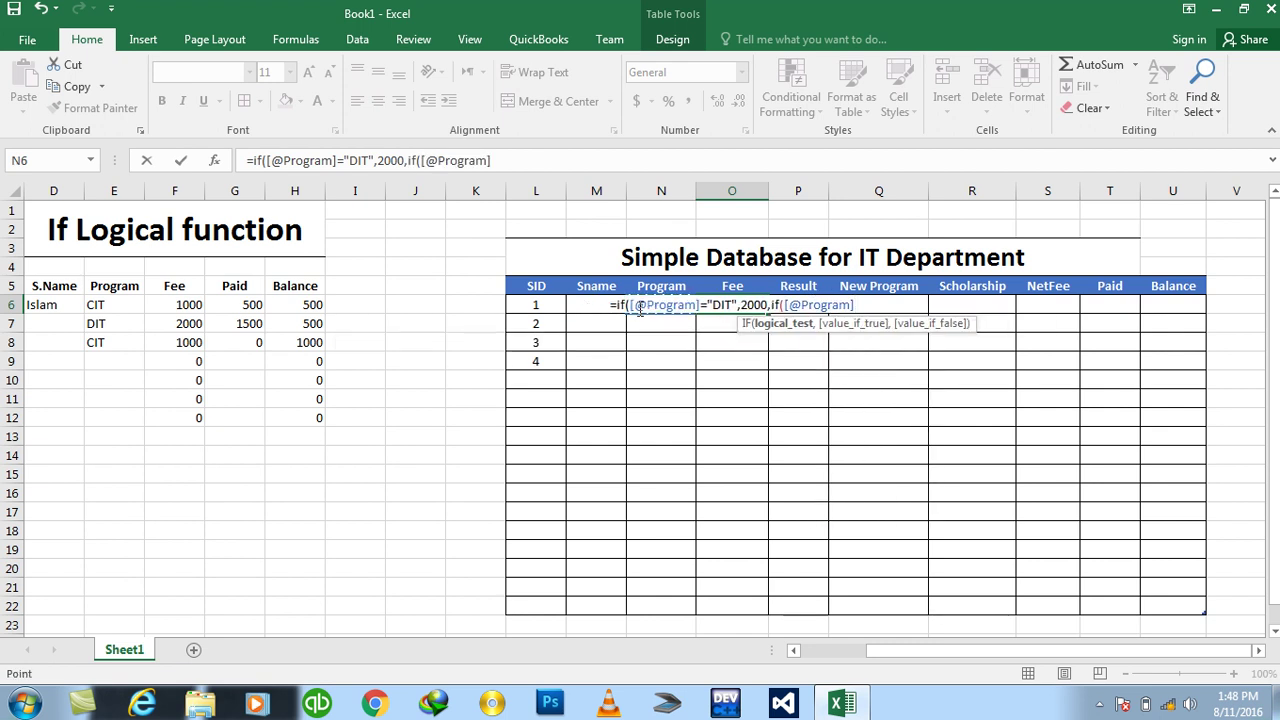
type("=\"CIT\",1000,0))")
key("Return")
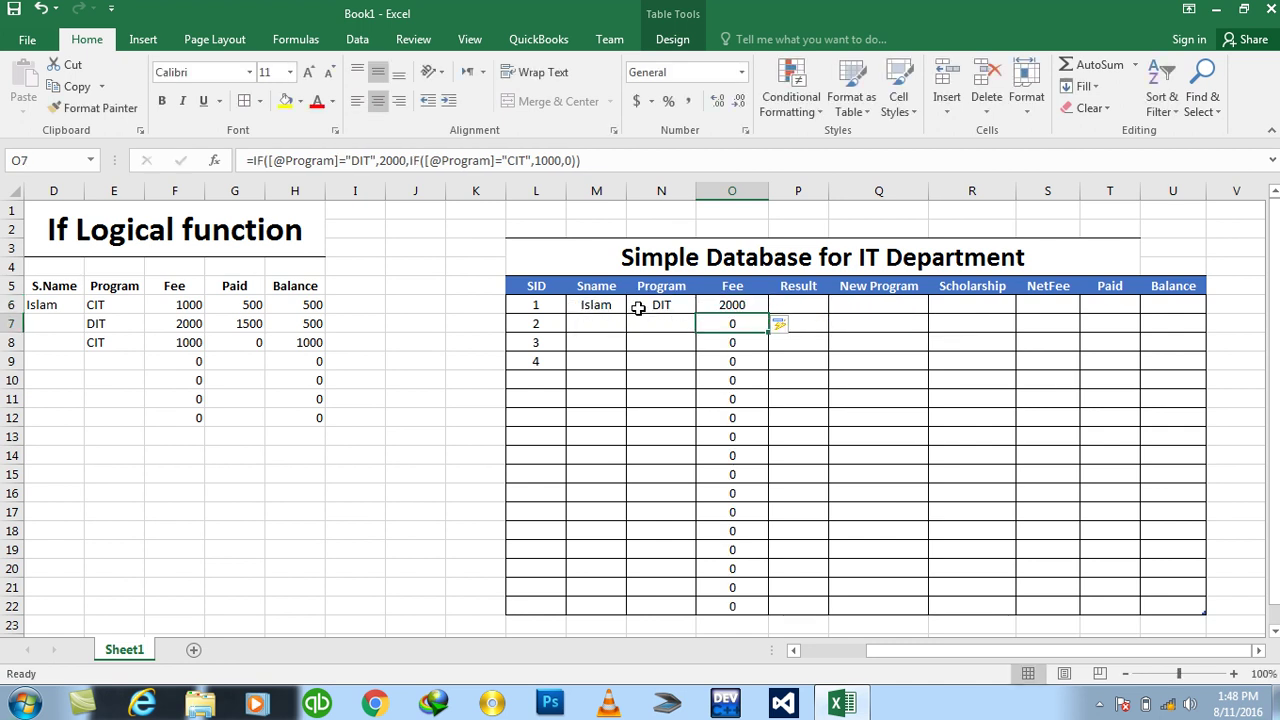
key("shift+Down")
key("shift+Down")
key("shift+Down")
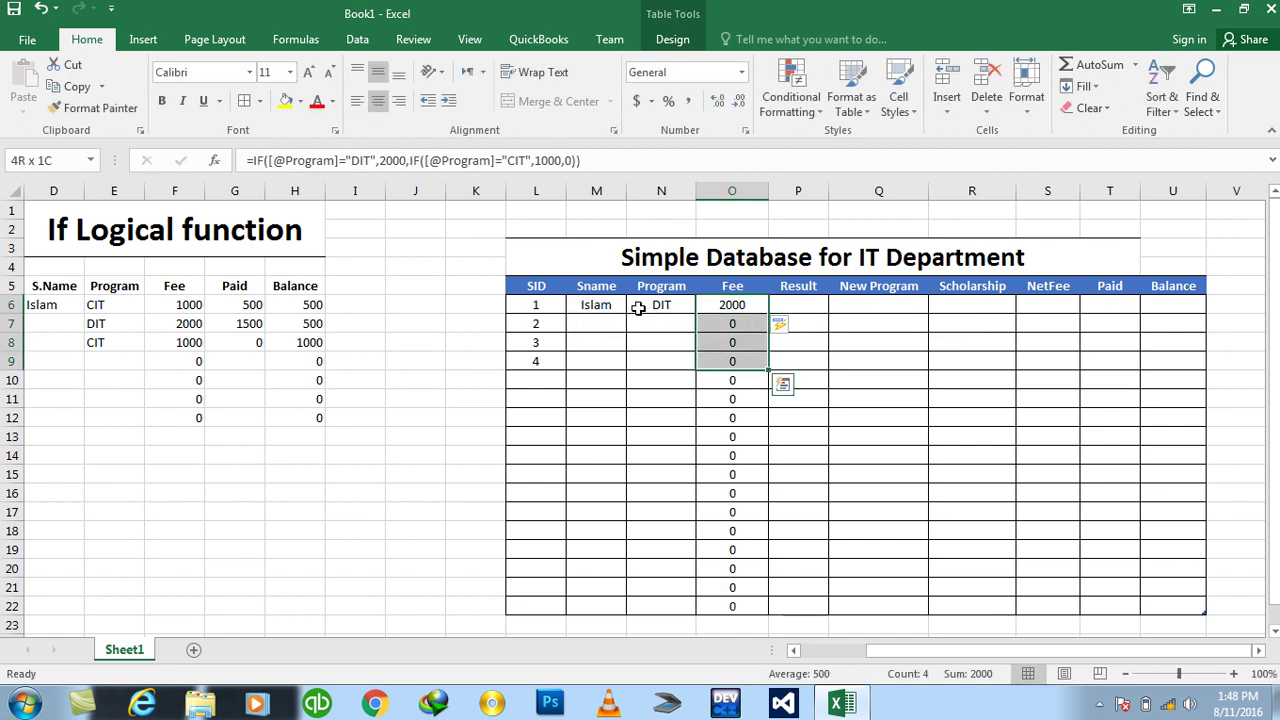
key("shift+Down")
key("shift+Down")
key("shift+Down")
key("shift+Down")
key("shift+Down")
key("shift+Down")
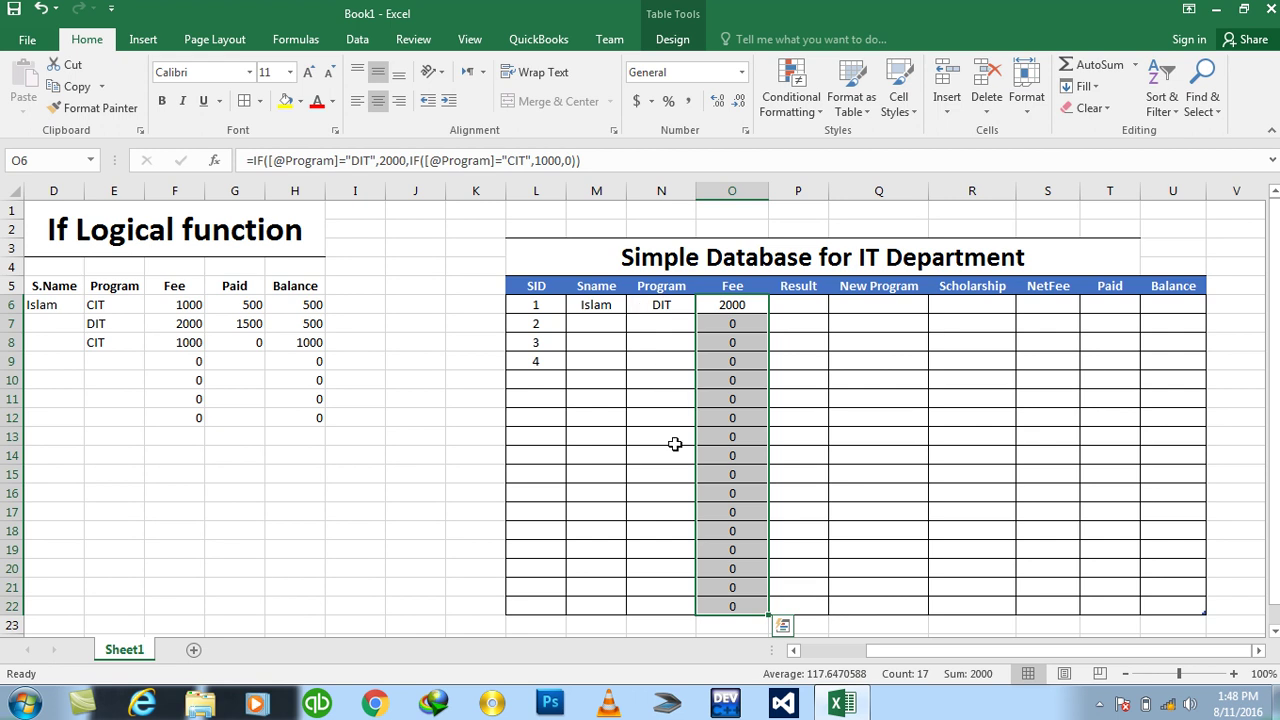
left_click(460, 338)
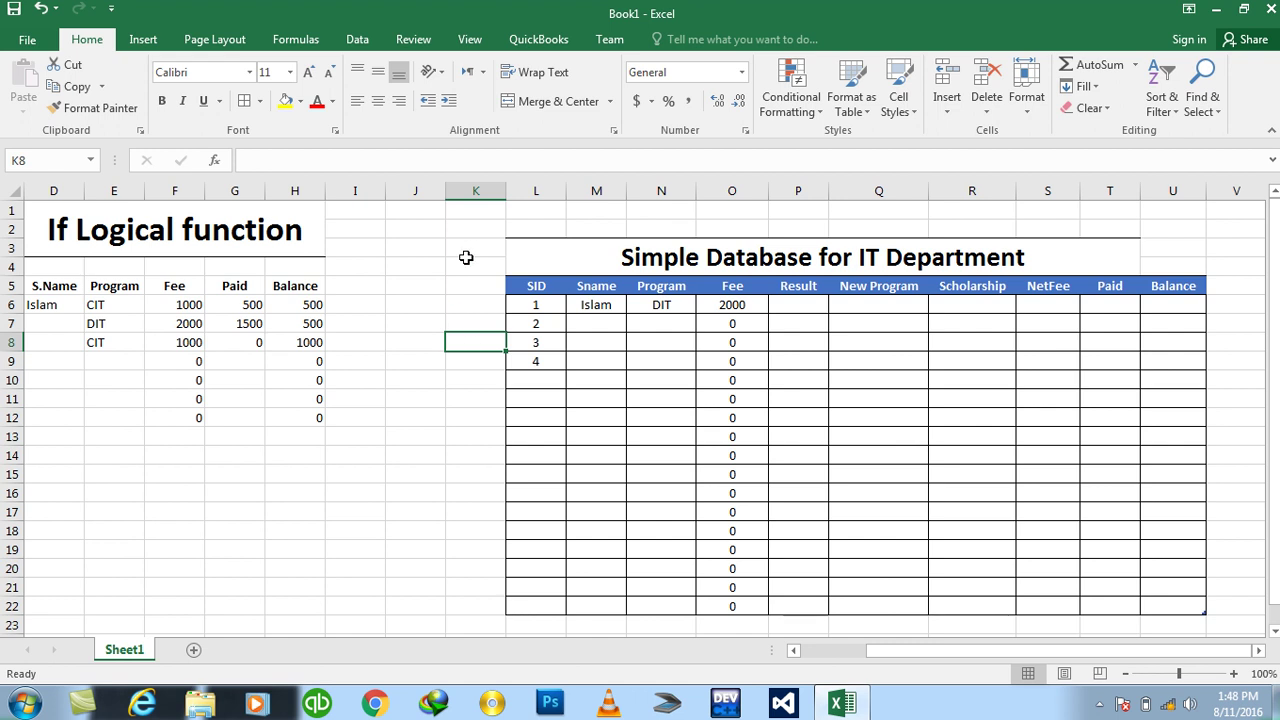
left_click(731, 306)
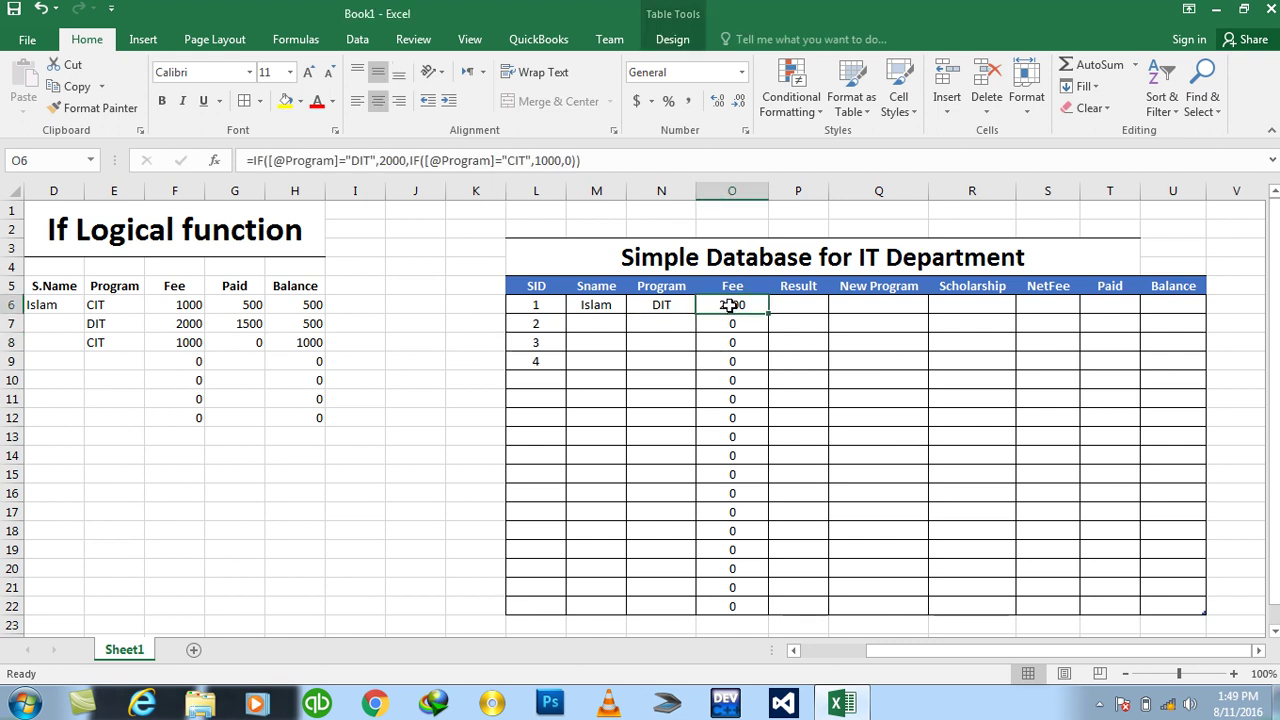
left_click(793, 310)
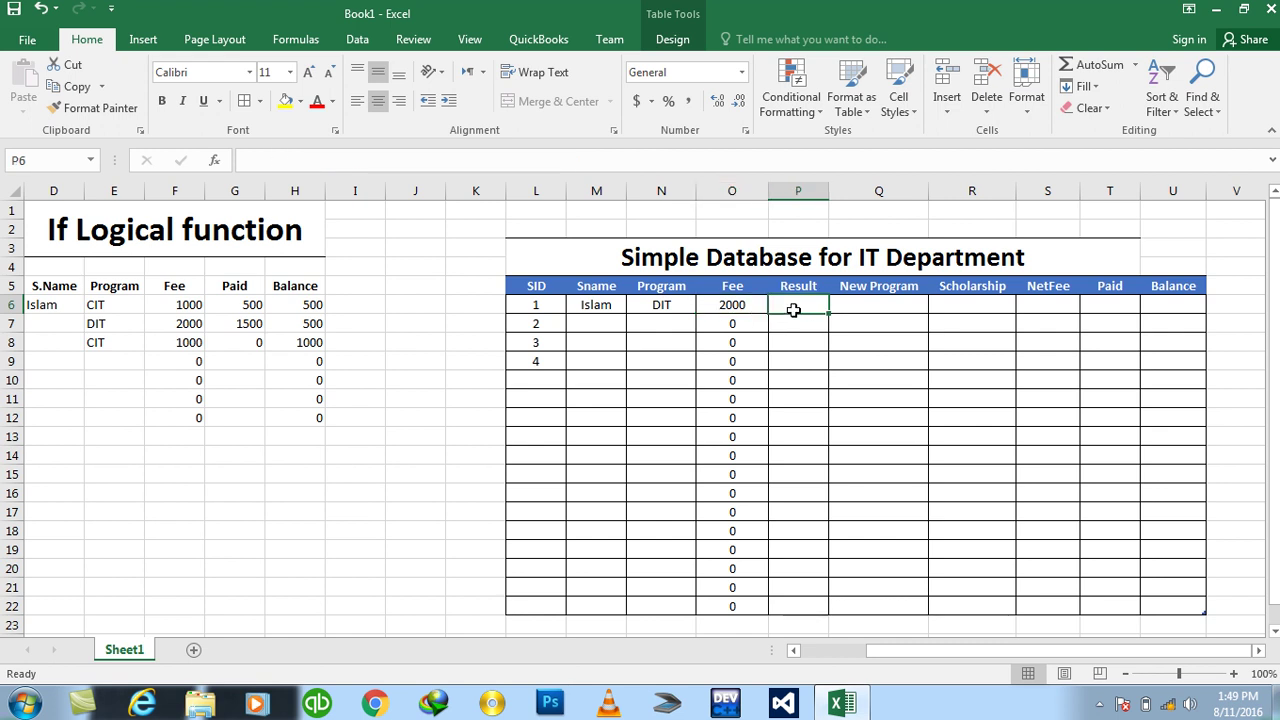
left_click(380, 470)
Enter the Garde and Marks headers in I15:J15 and grade A with 90-100
type("G")
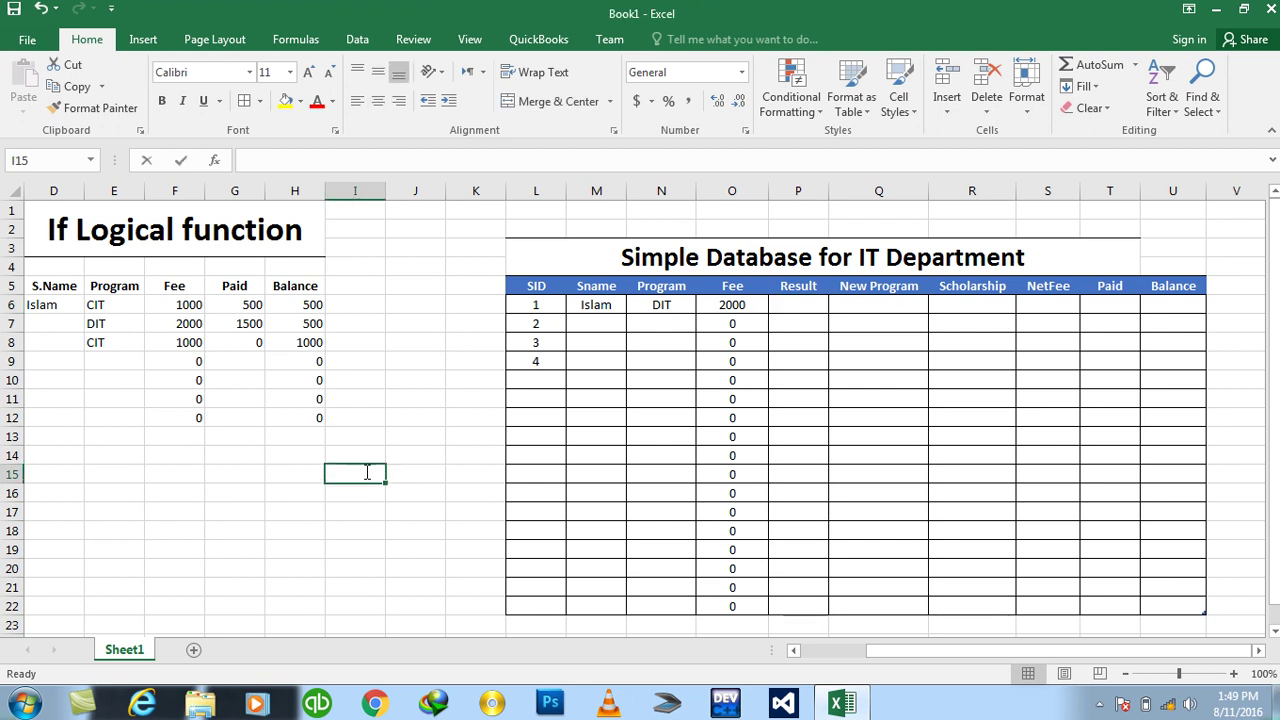
type("arde")
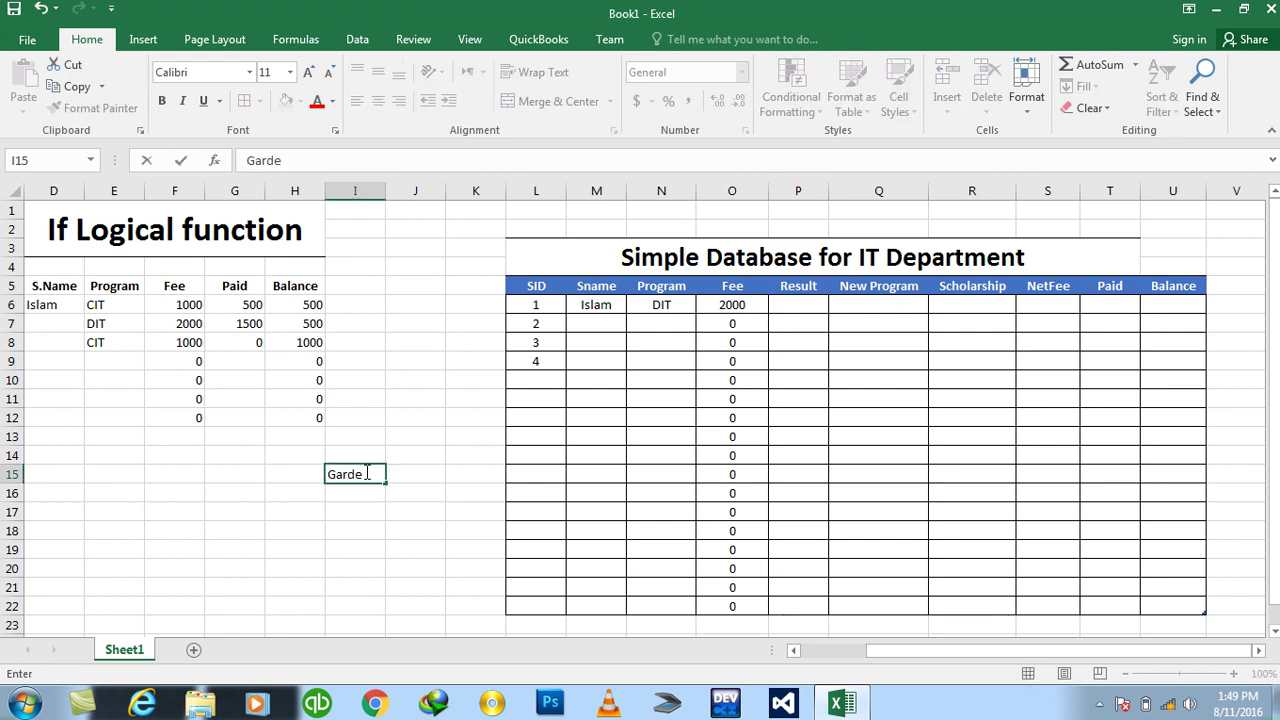
key("Tab")
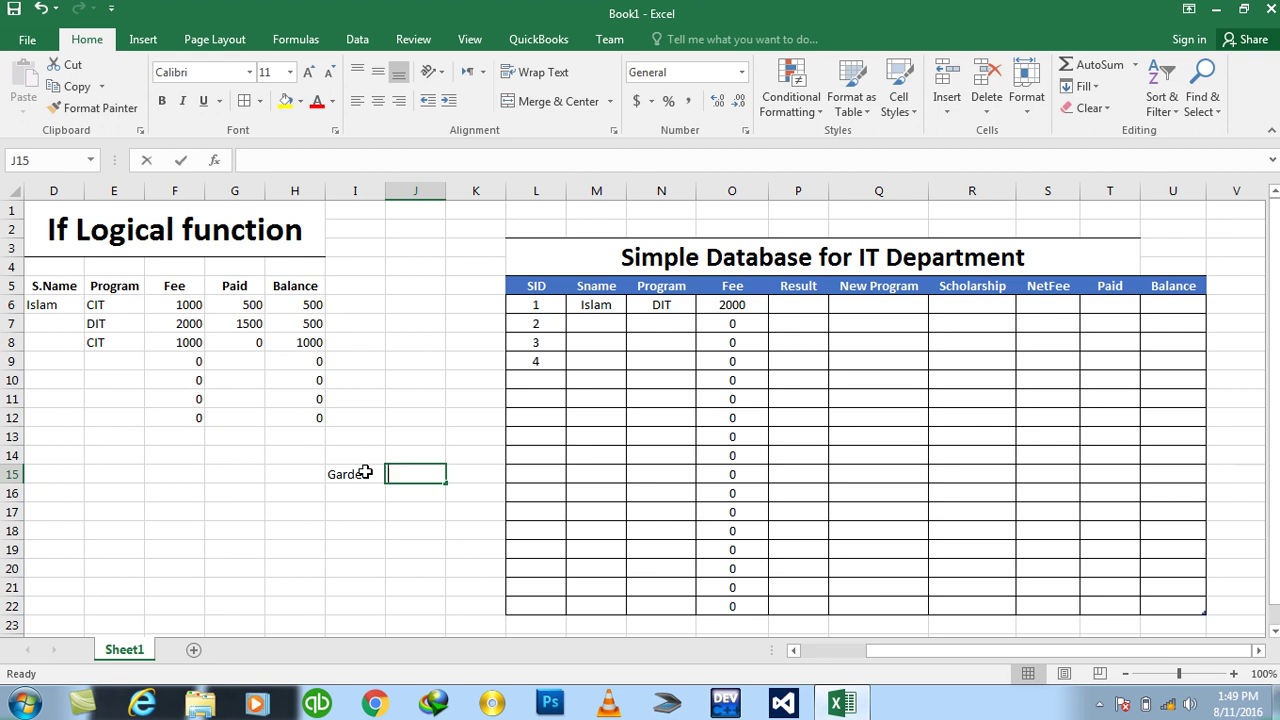
type("Marks")
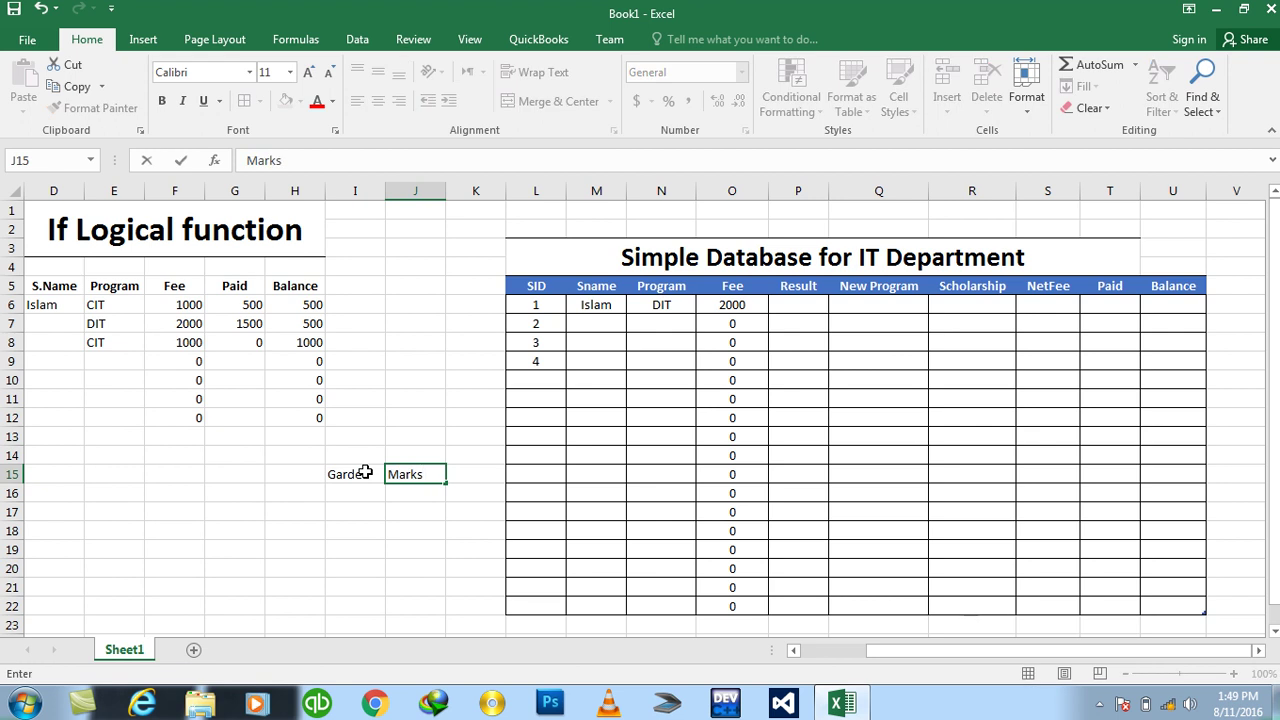
key("Return")
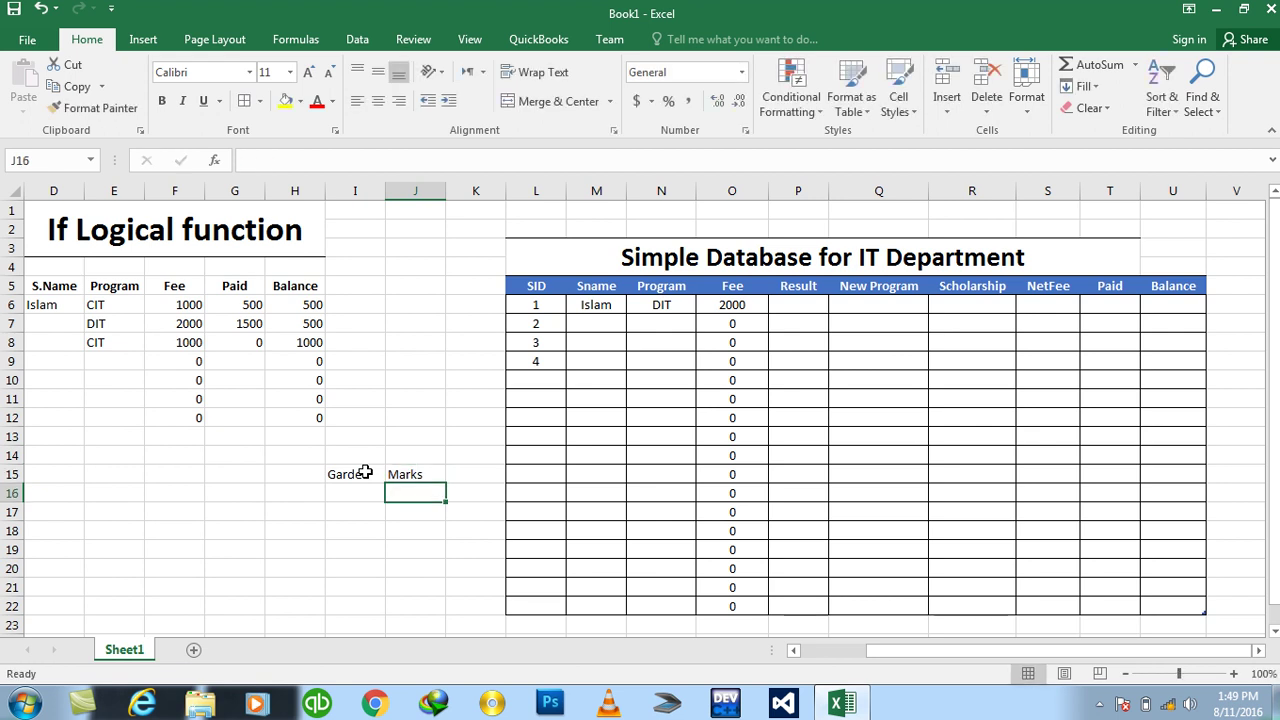
type("90-100")
key("Left")
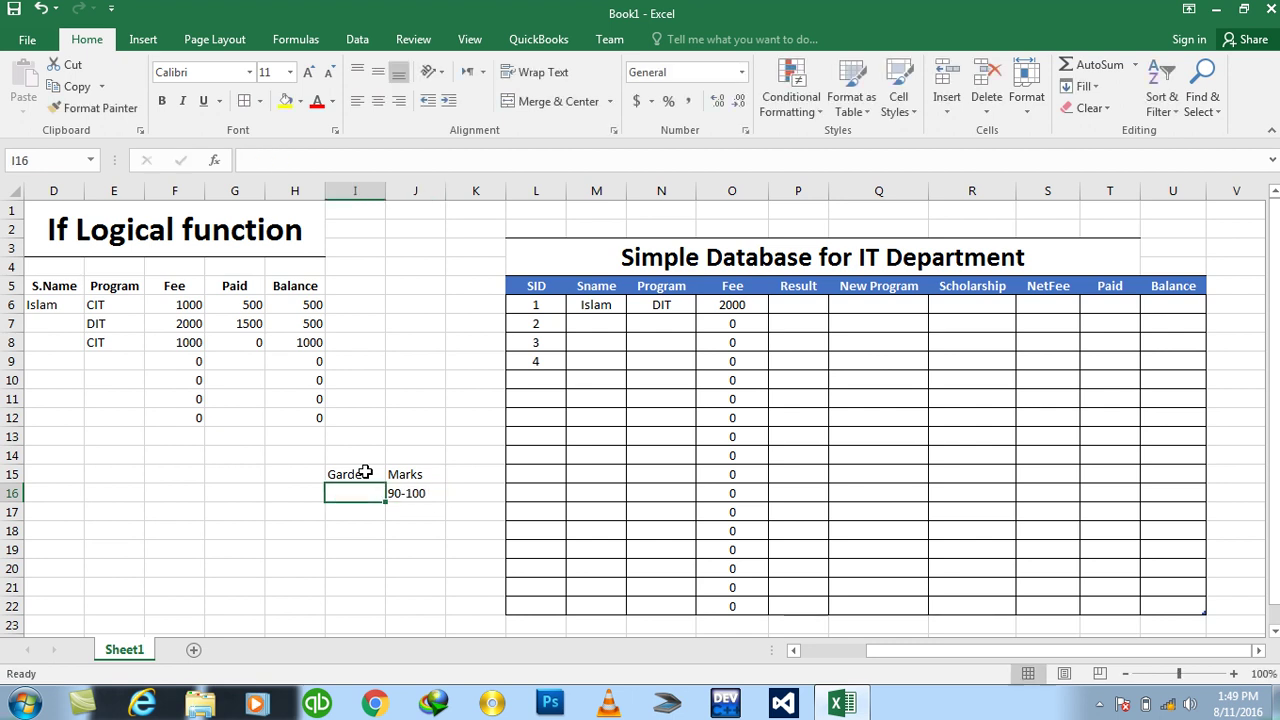
type("A")
key("Return")
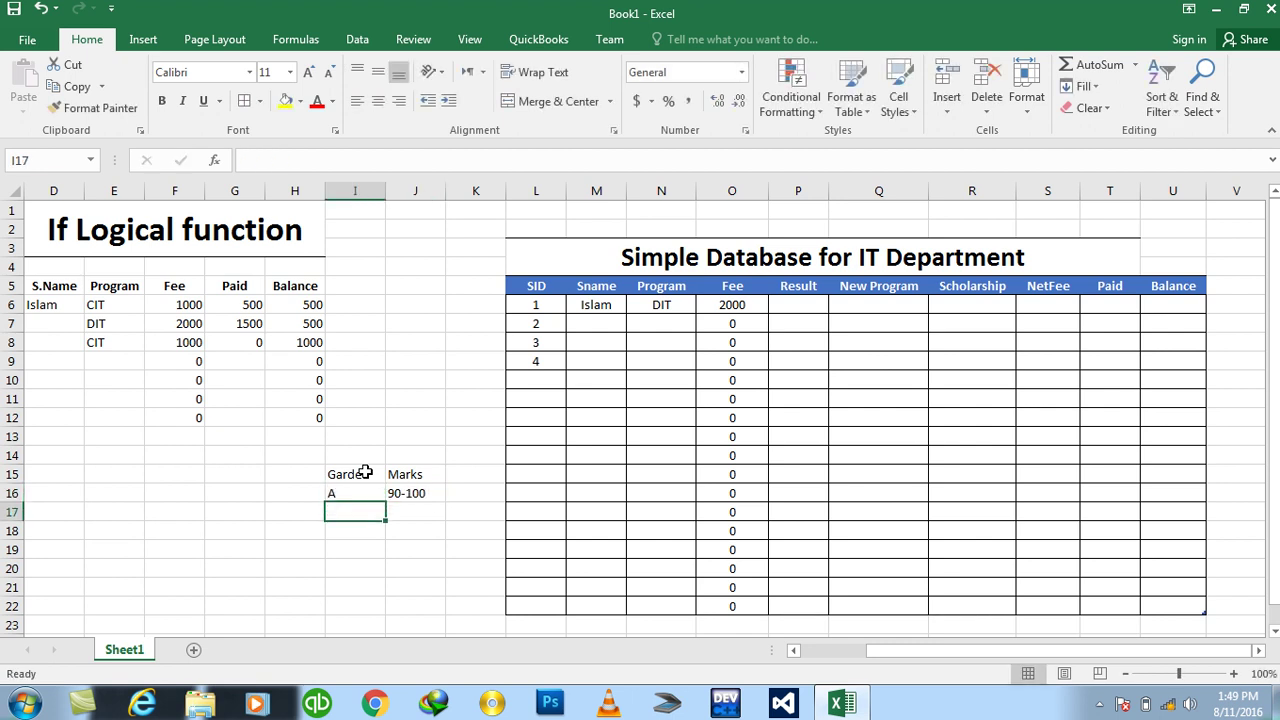
Add grade B with 80-90 and grade C with 70-80
key("Right")
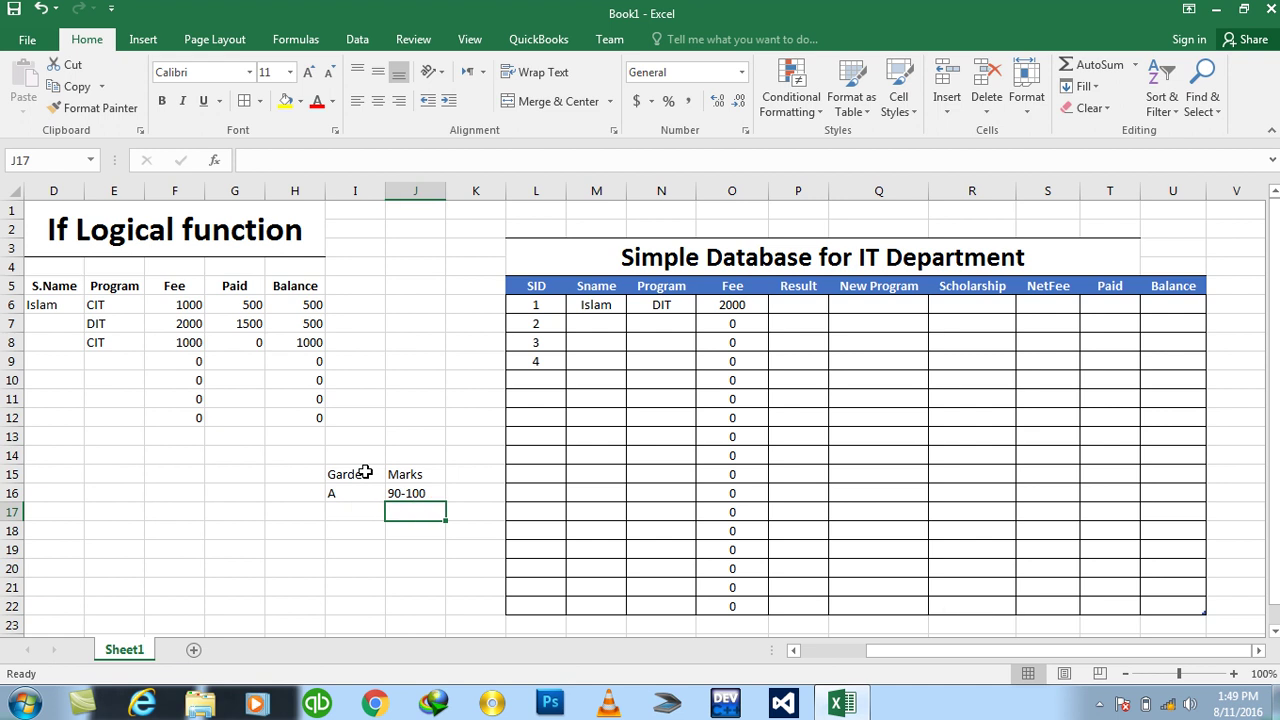
type("80-90")
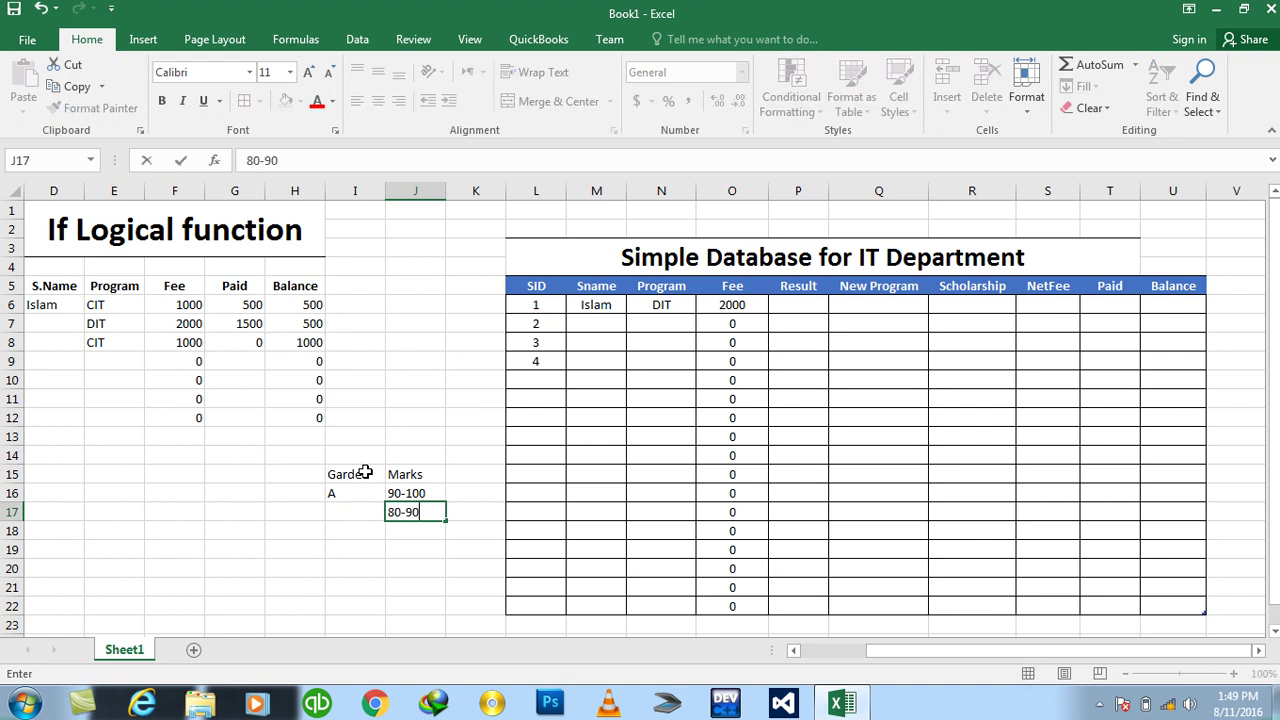
key("Return")
key("Left")
key("Up")
type("B")
key("Return")
key("Right")
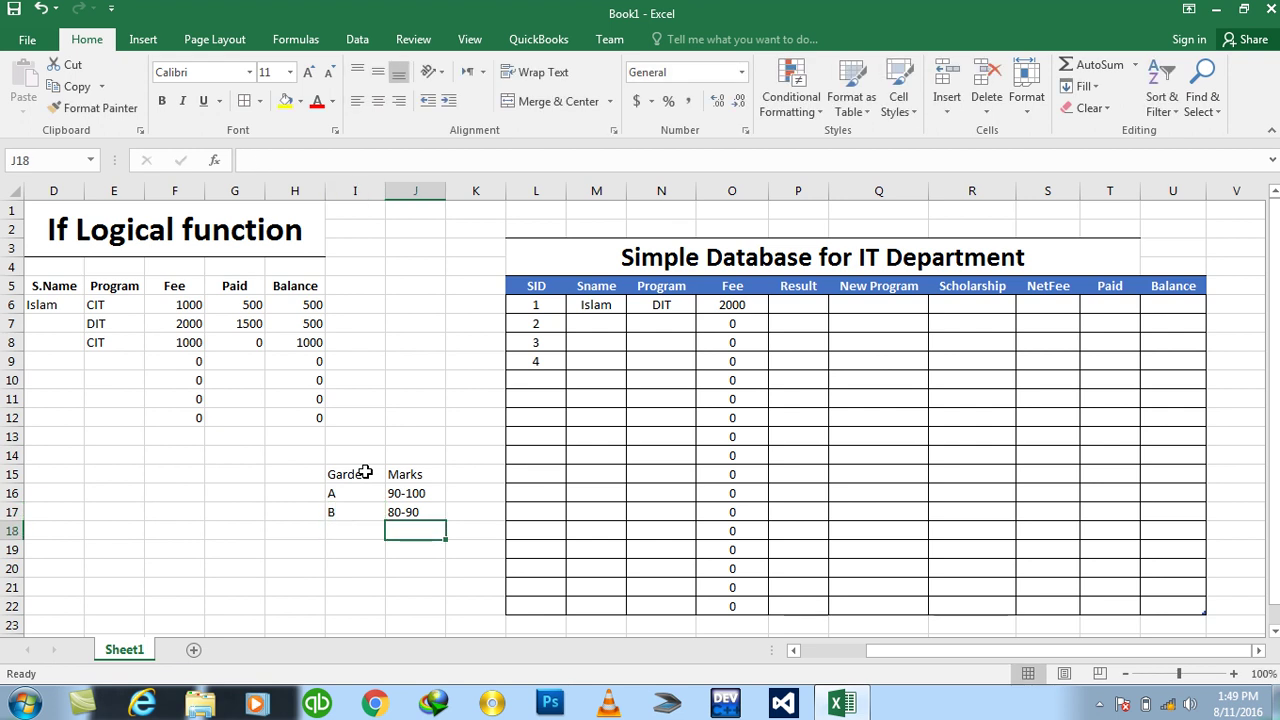
type("70-80")
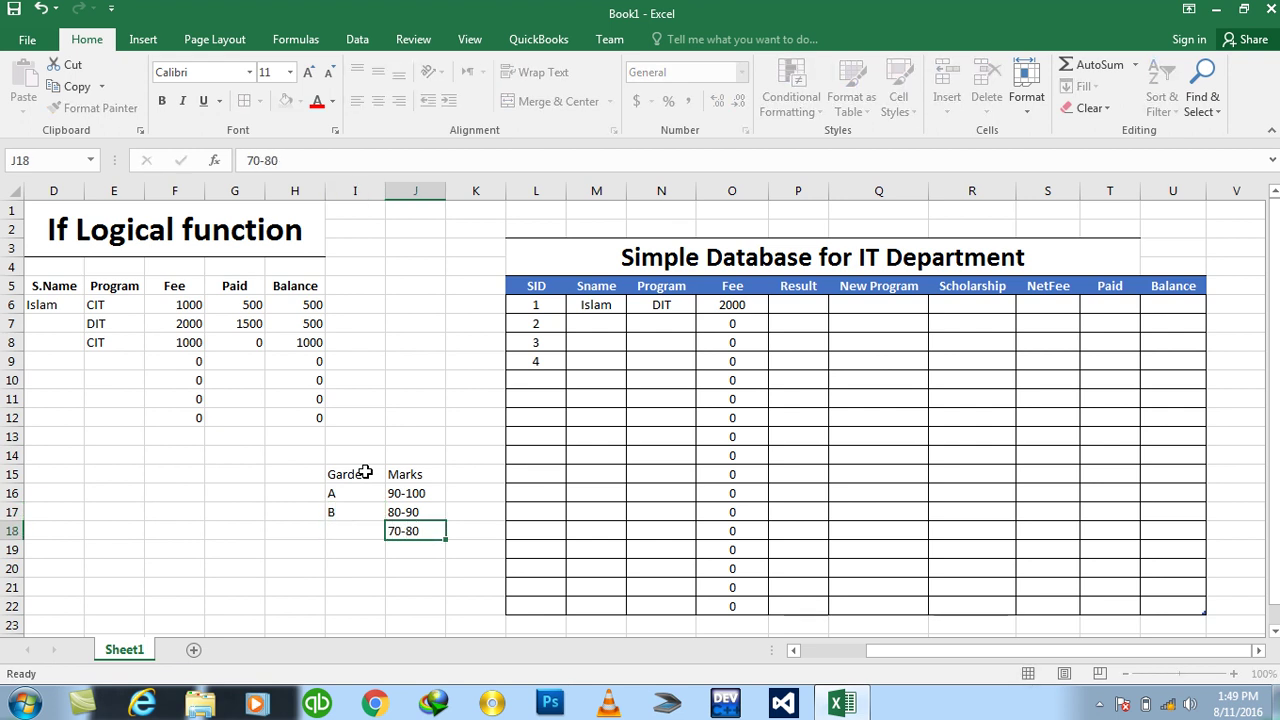
key("Return")
key("Left")
key("Up")
type("C")
key("Return")
Add grade Passed with 50-70 and Repeated with <50
key("Right")
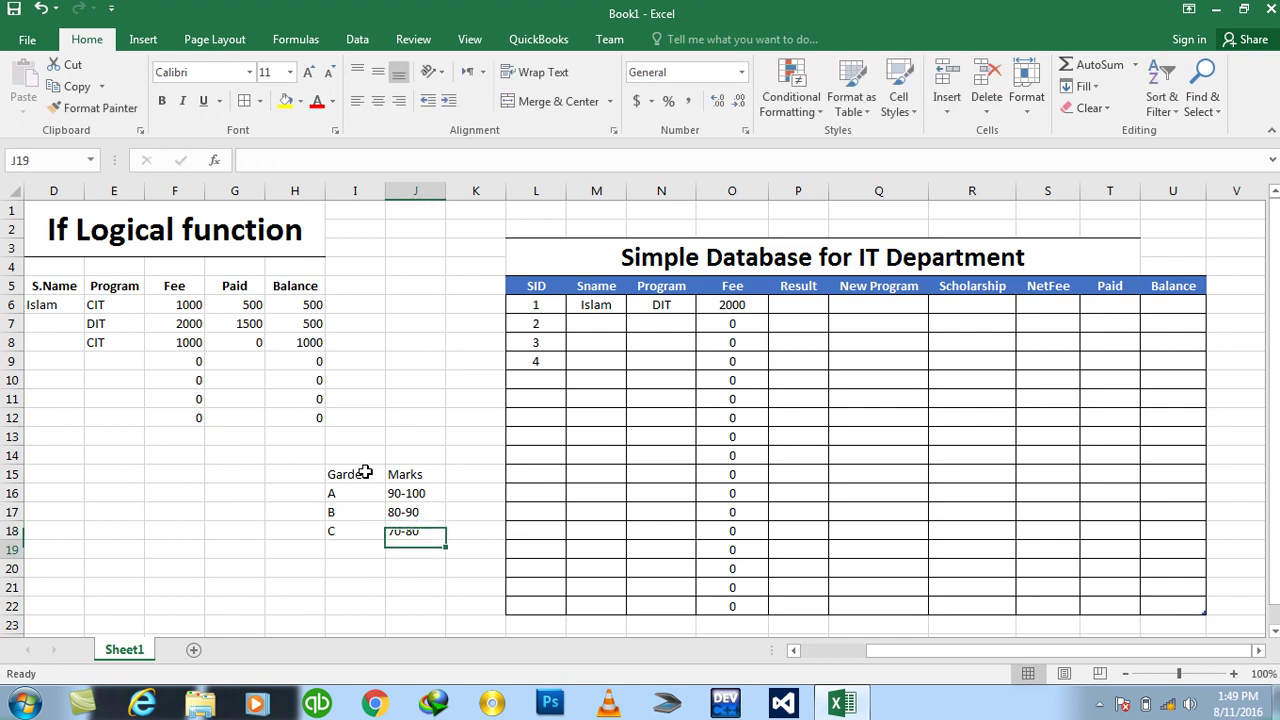
type("50-70")
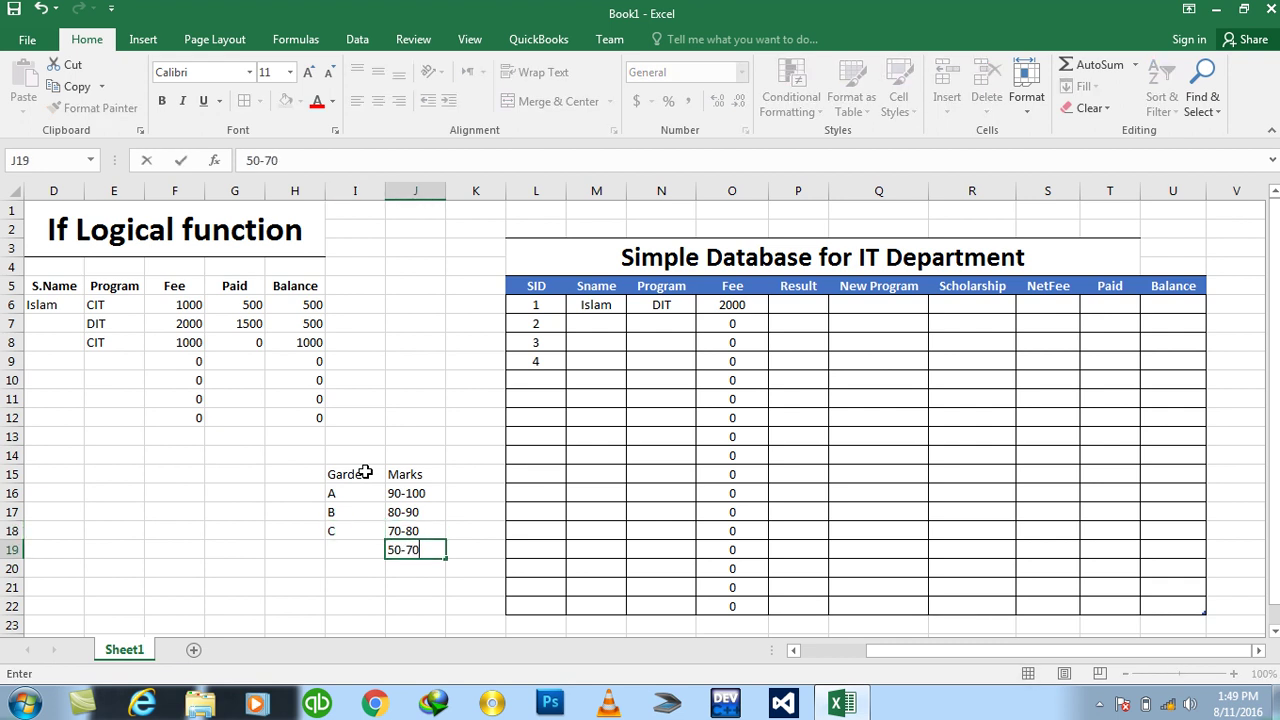
key("Left")
type("Pa")
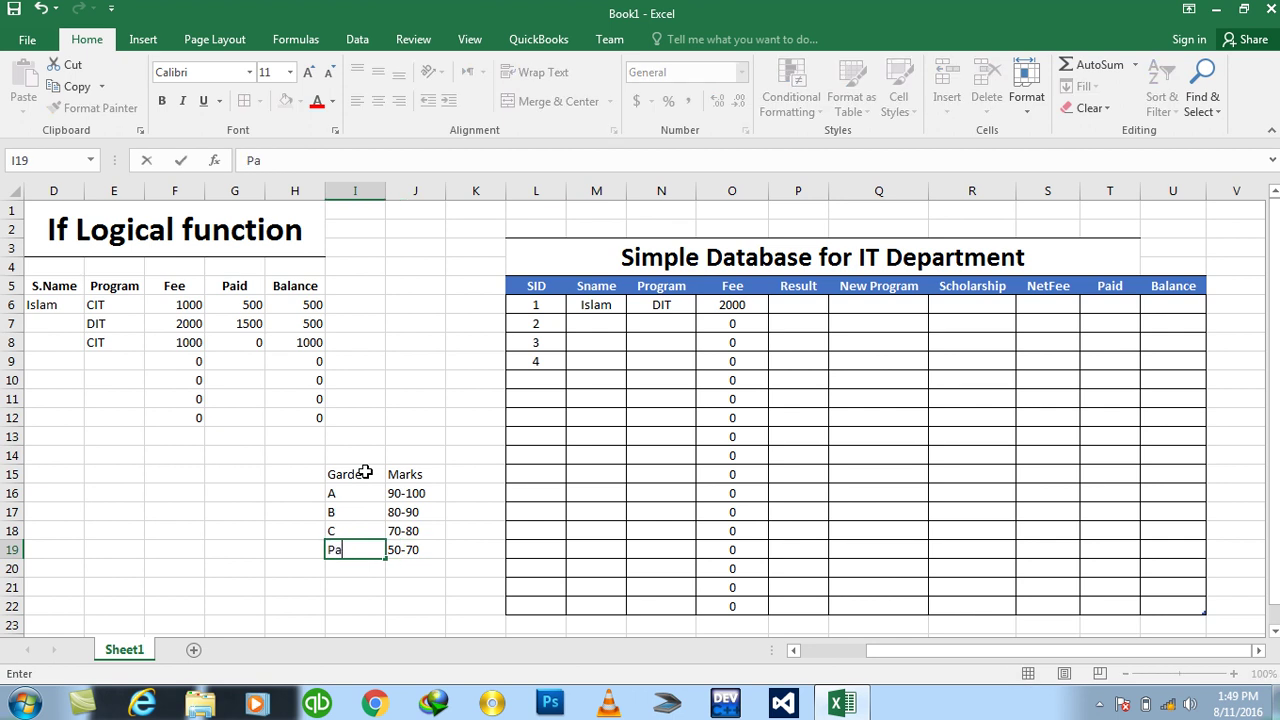
key("Return")
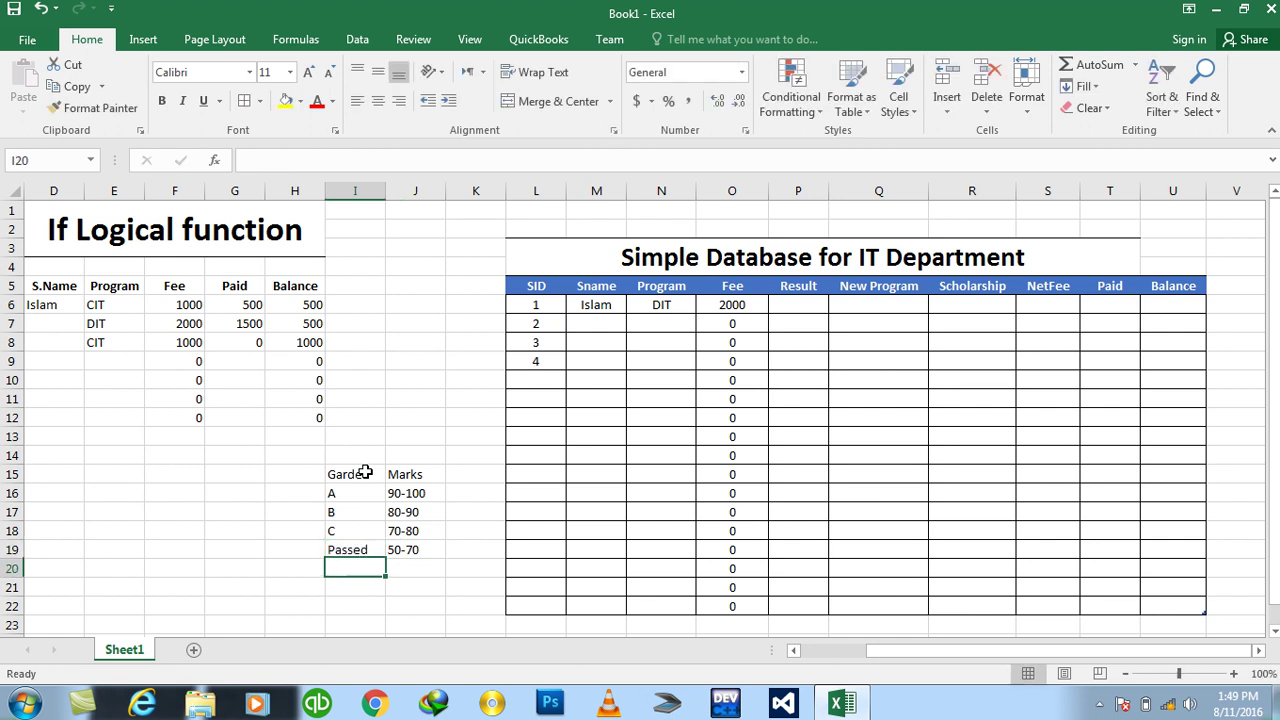
key("Right")
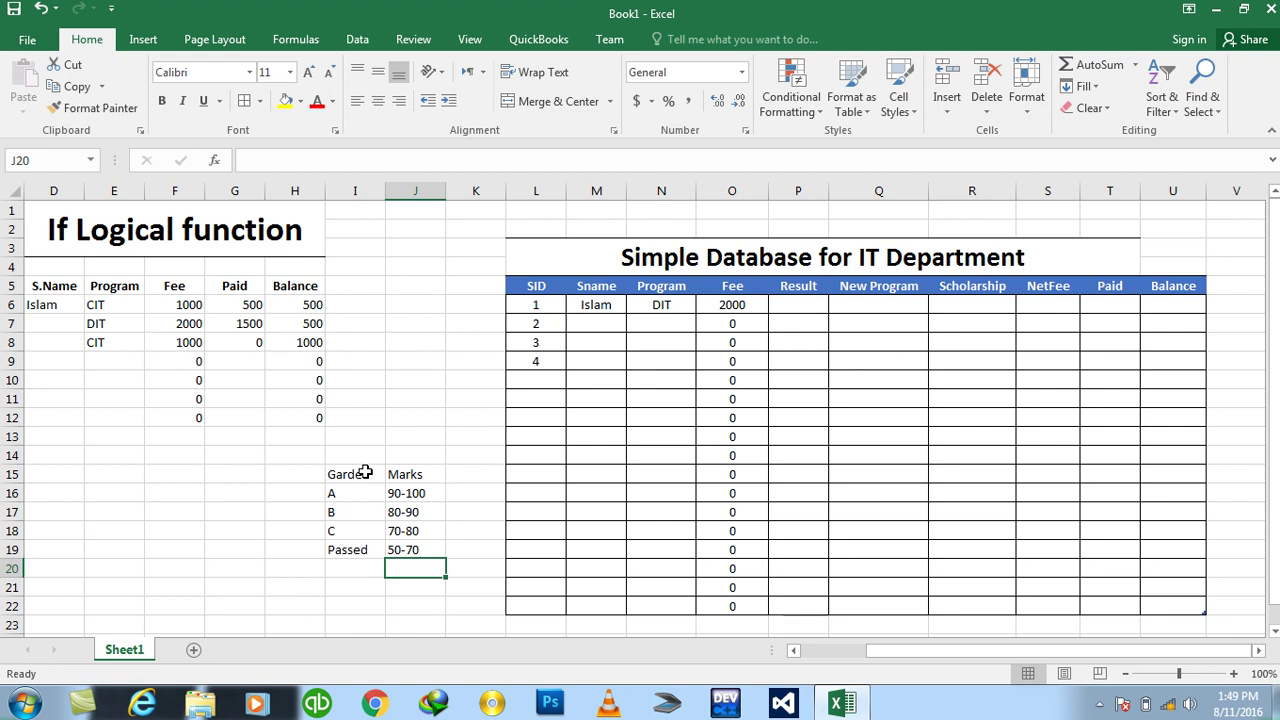
type("<50")
key("Return")
key("Left")
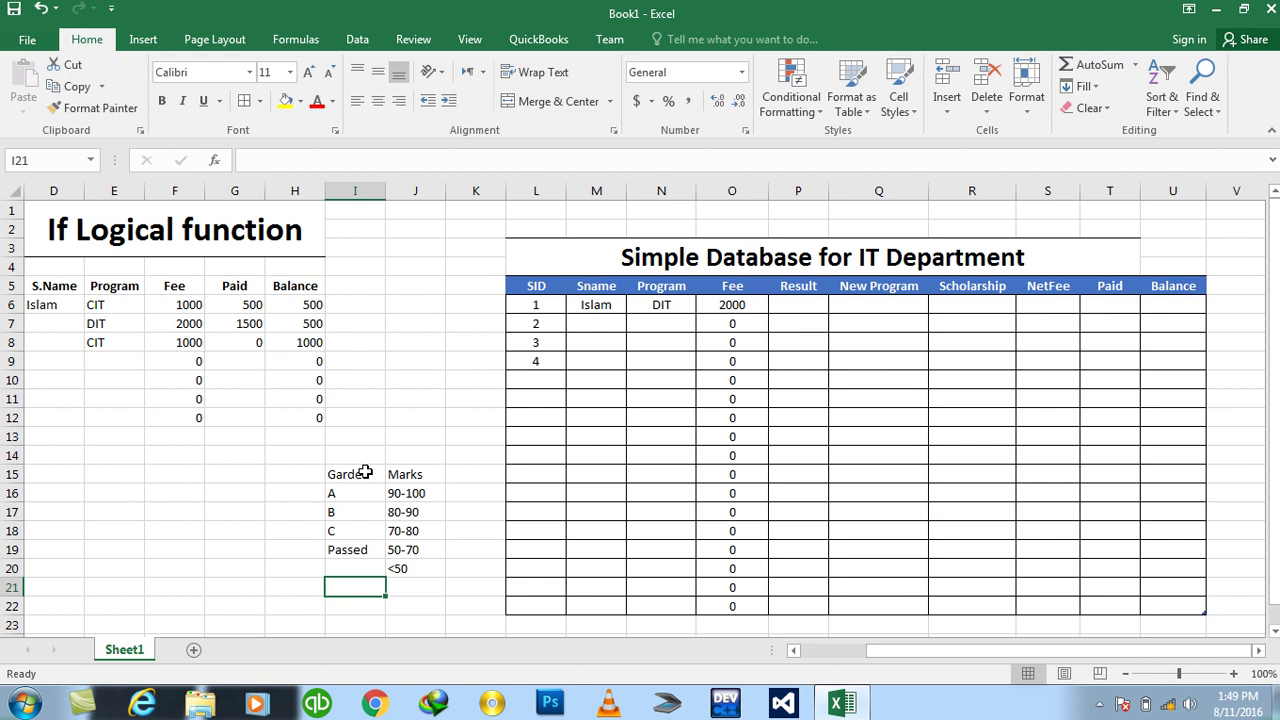
key("Up")
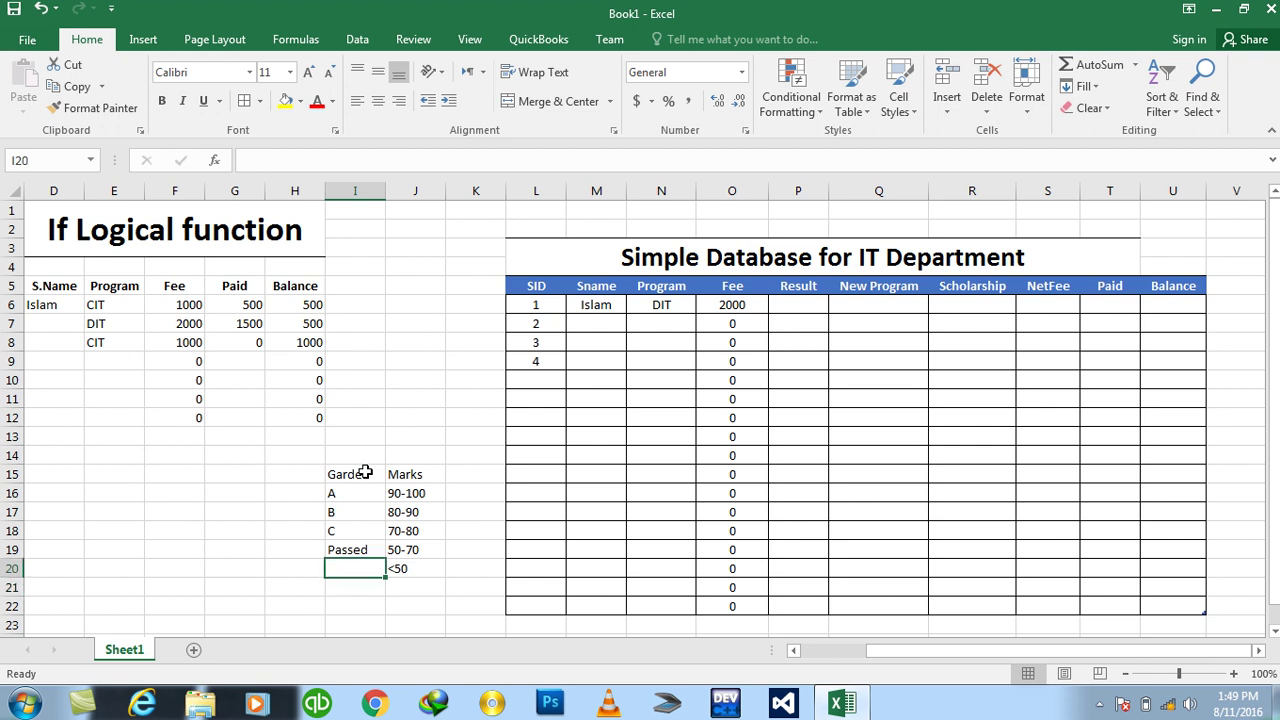
type("Repeated")
key("ctrl+Return")
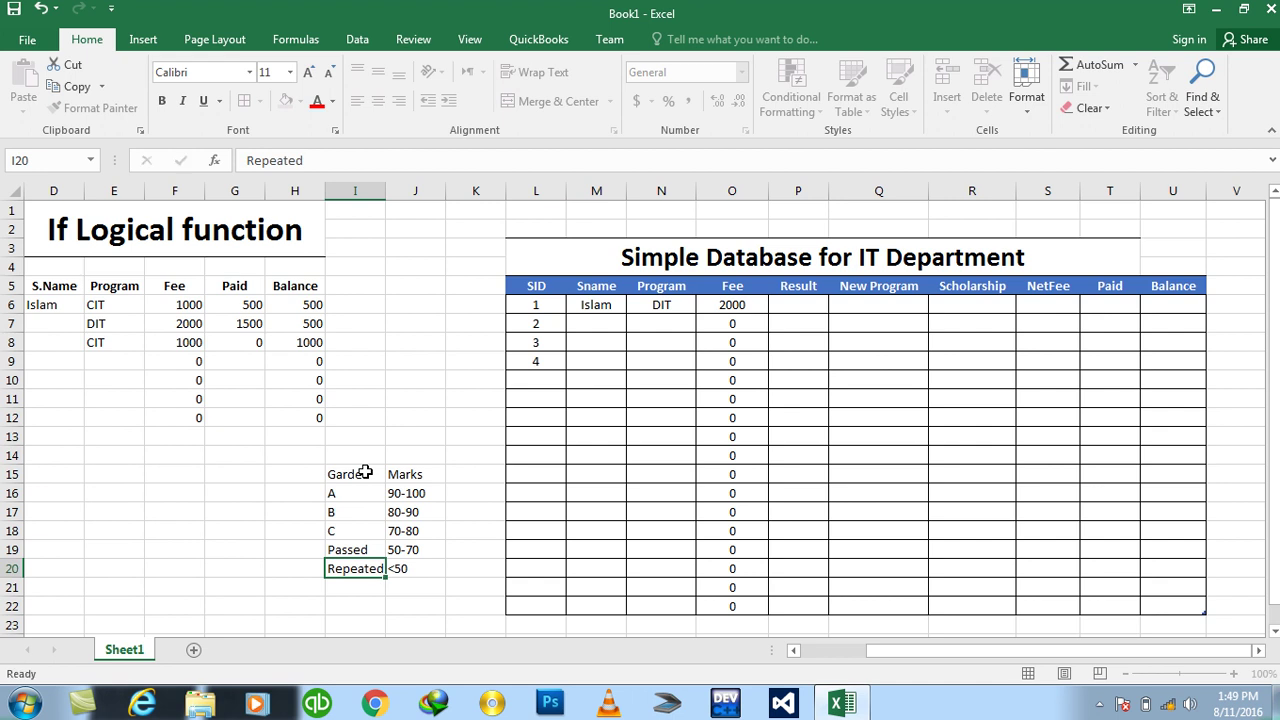
key("Return")
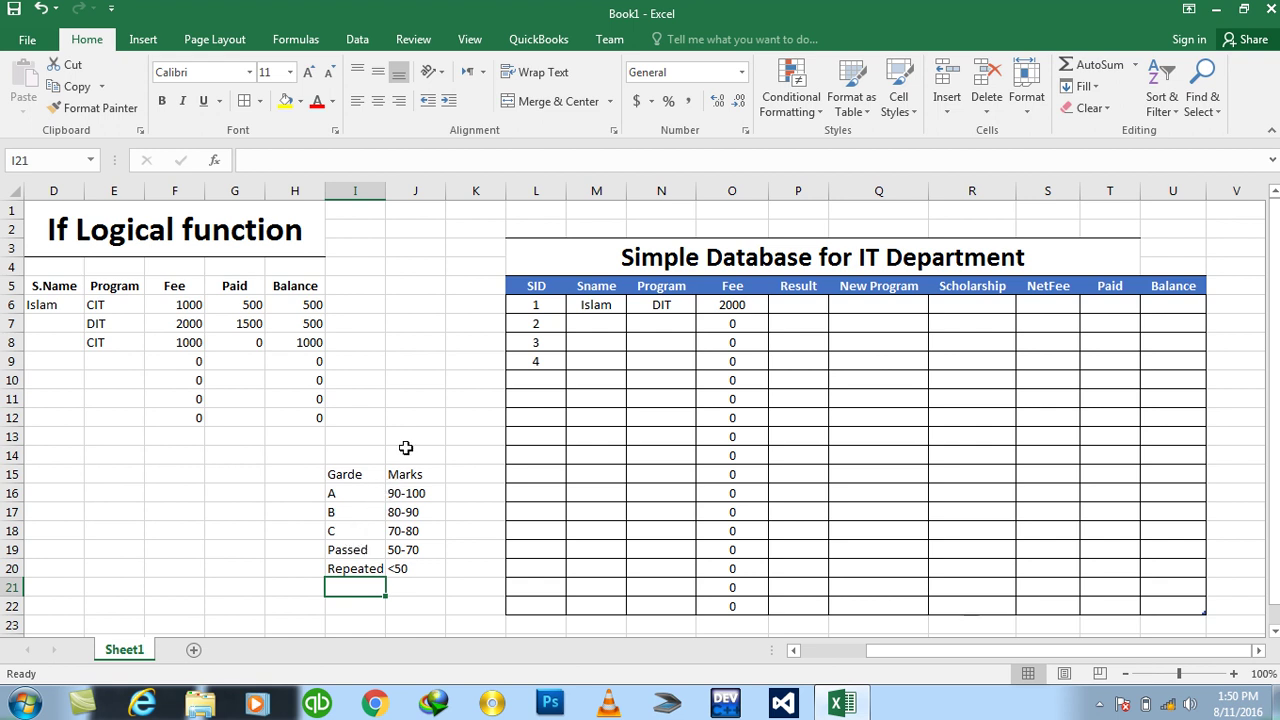
left_click_drag(410, 492, 405, 549)
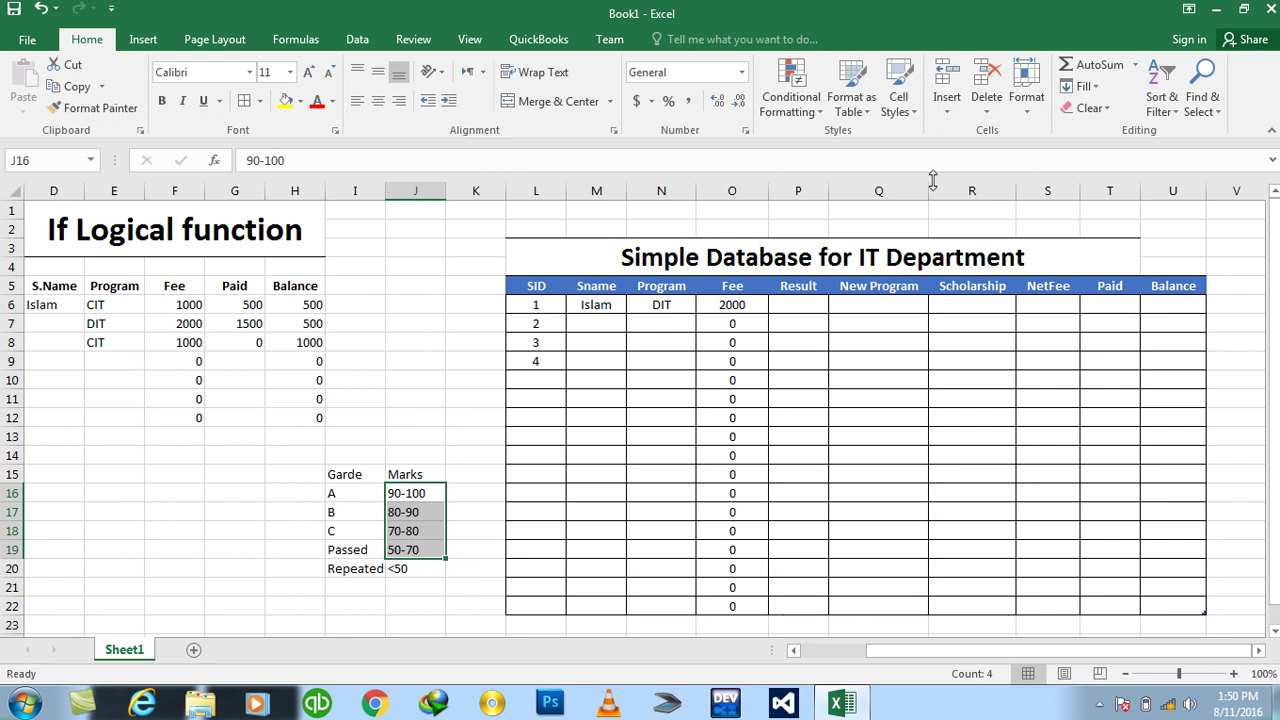
Cancel the unfinished IF in P6 and rename header P5 from Result to Marks
left_click(814, 309)
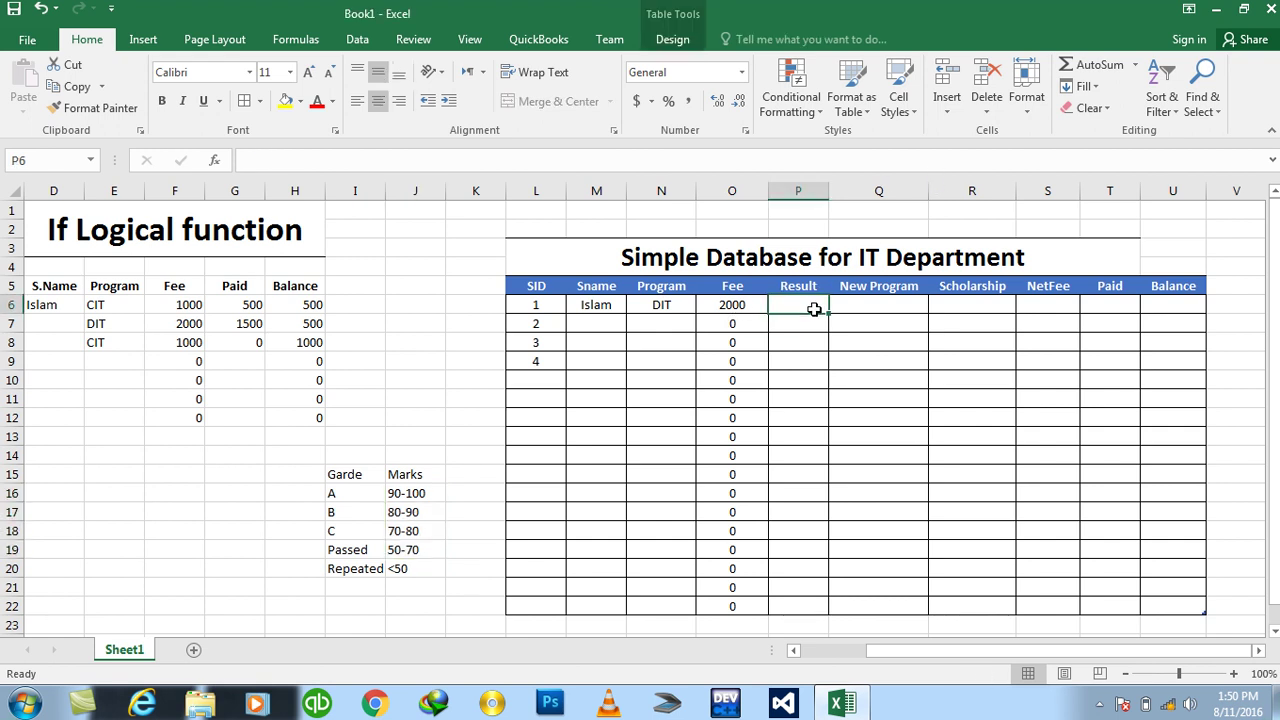
type("=if(")
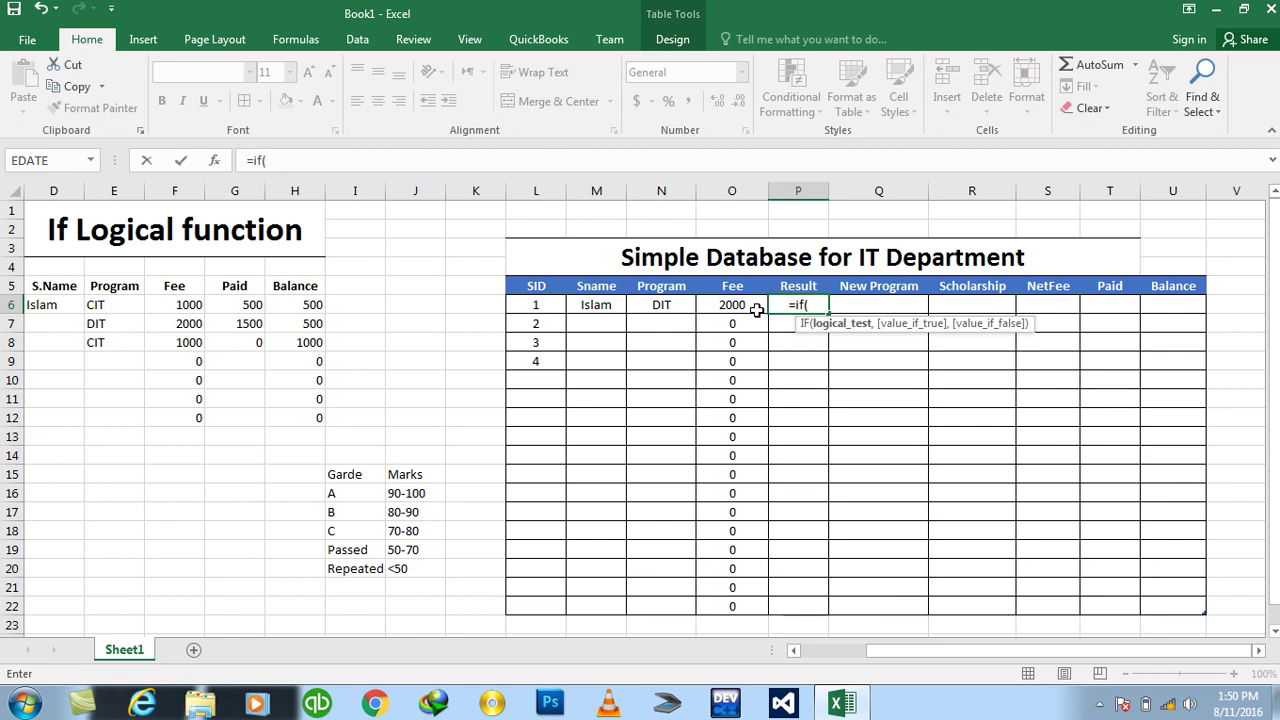
key("Escape")
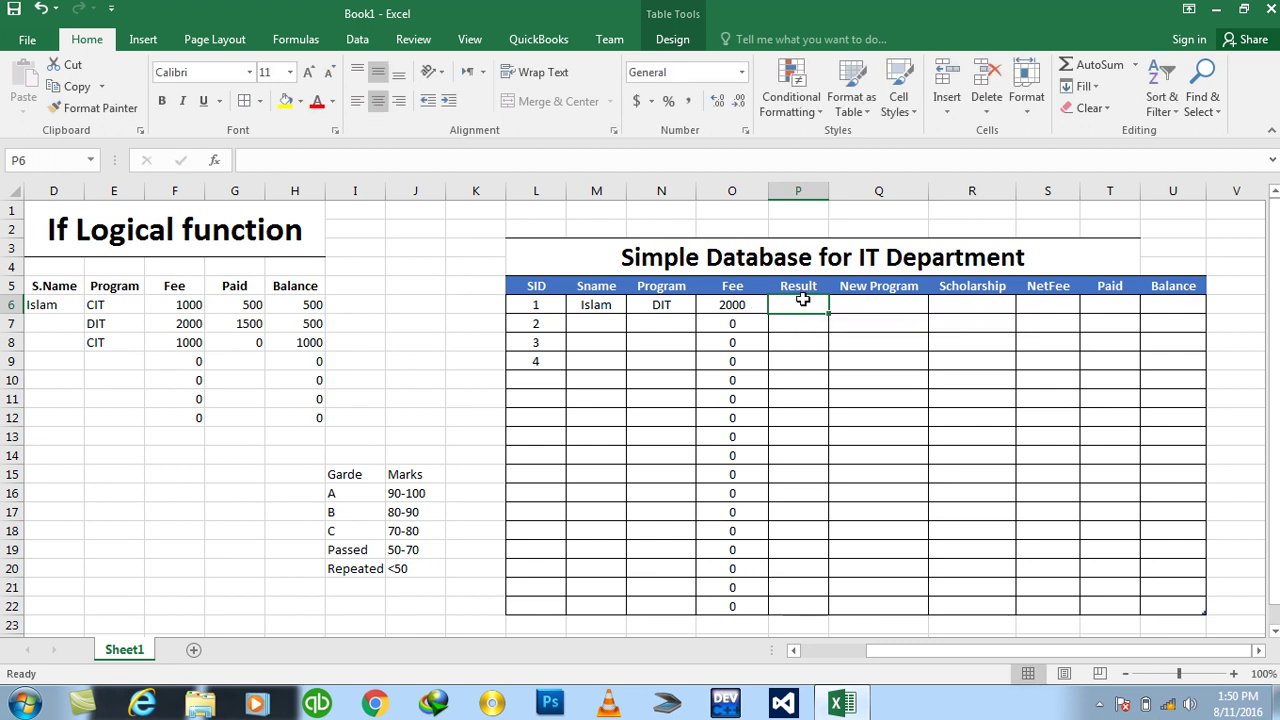
left_click(803, 285)
type("Marks")
left_click(802, 285)
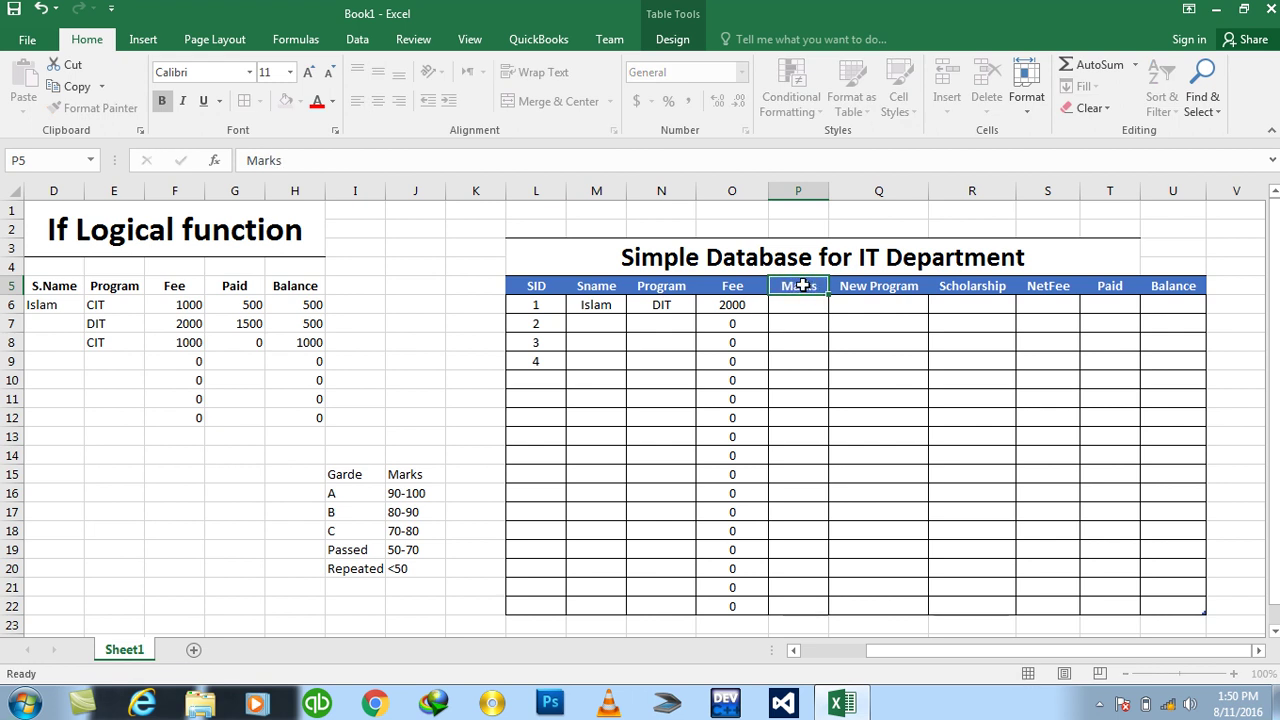
key("Tab")
Insert a new column after Marks and name its header Result
right_click(858, 197)
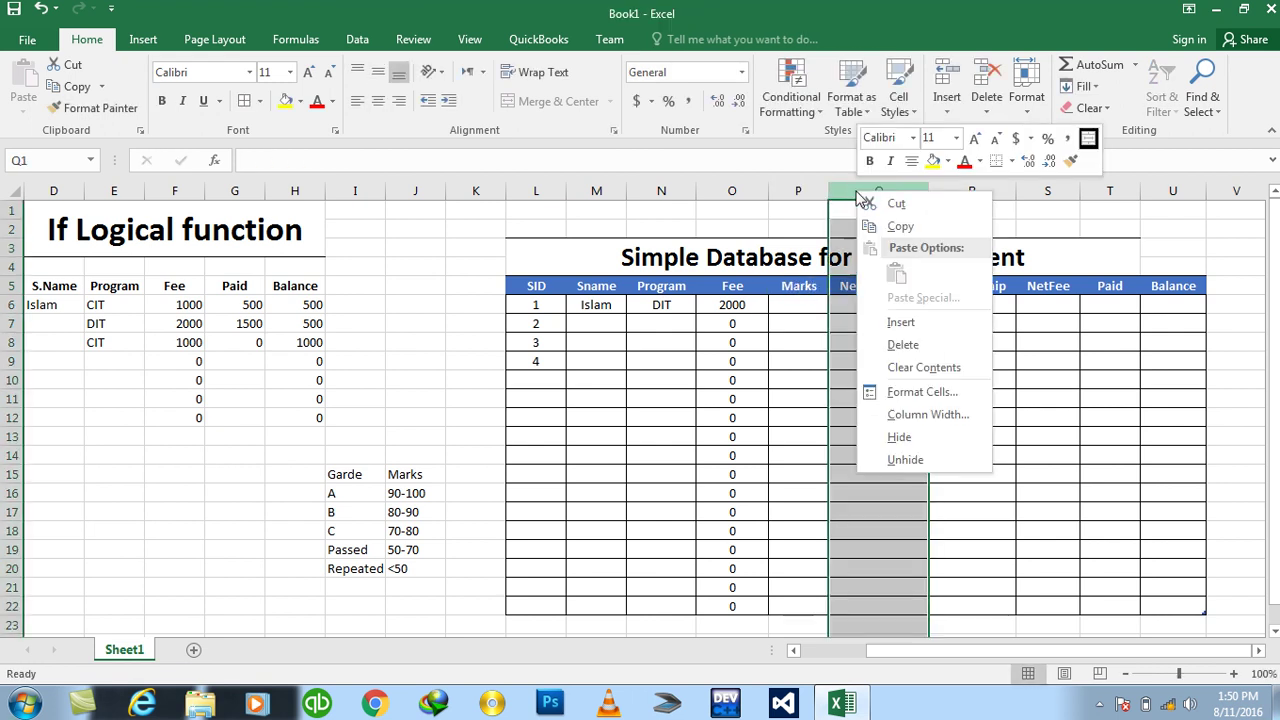
left_click(900, 322)
left_click(872, 304)
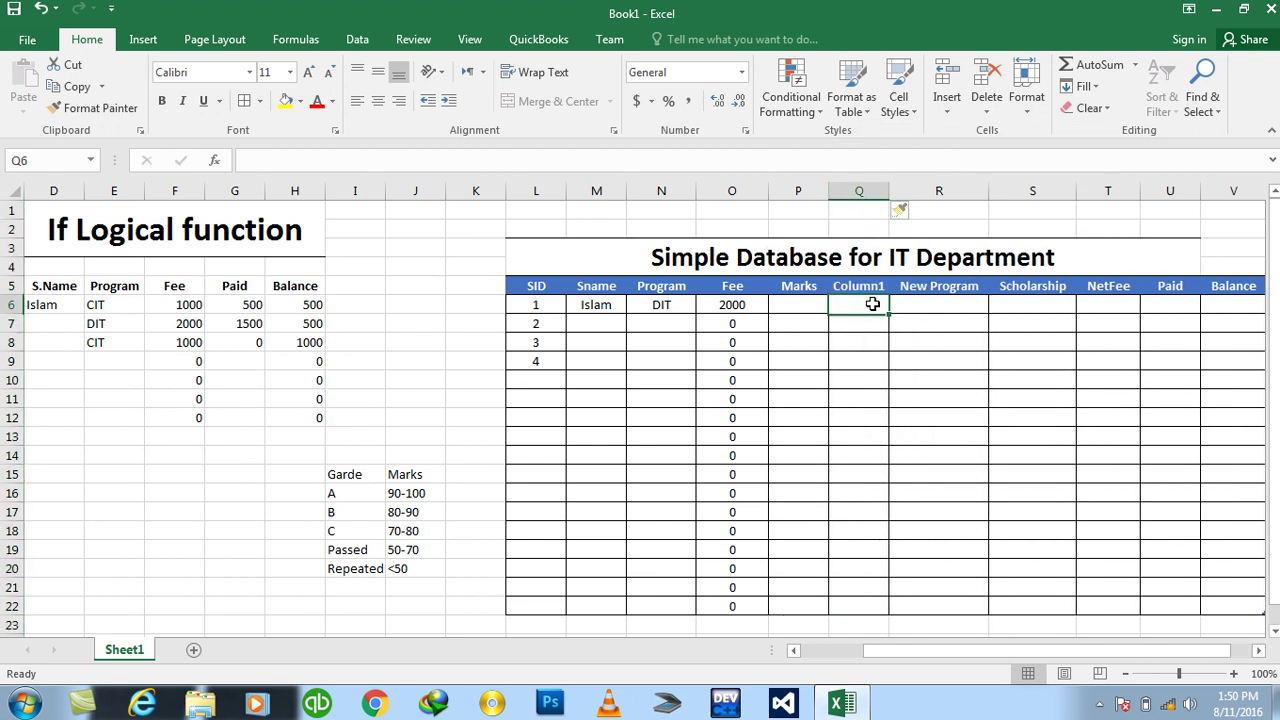
left_click(870, 292)
double_click(870, 292)
key("BackSpace")
key("BackSpace")
key("BackSpace")
key("BackSpace")
key("BackSpace")
key("BackSpace")
key("Delete")
type("Result")
key("Return")
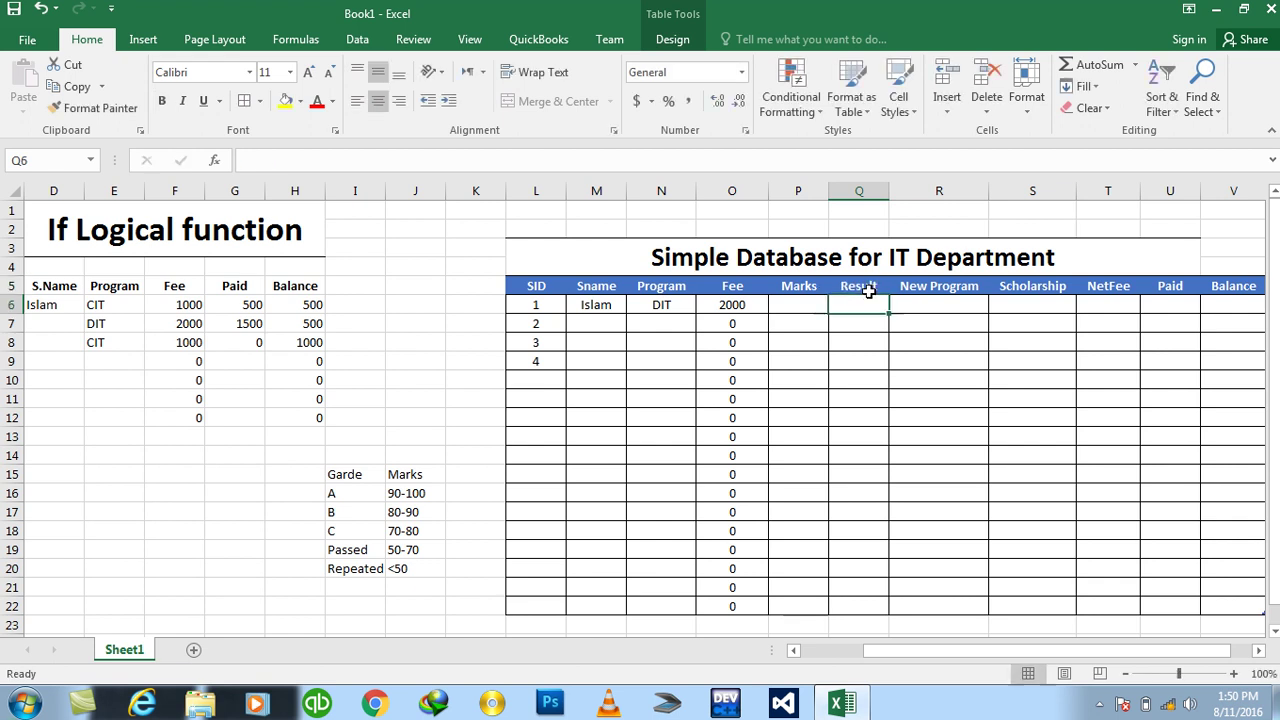
Enter a nested IF grading Marks ≥90 A, ≥80 B, ≥70 C, ≥50 Passed, else Repeated
type("=")
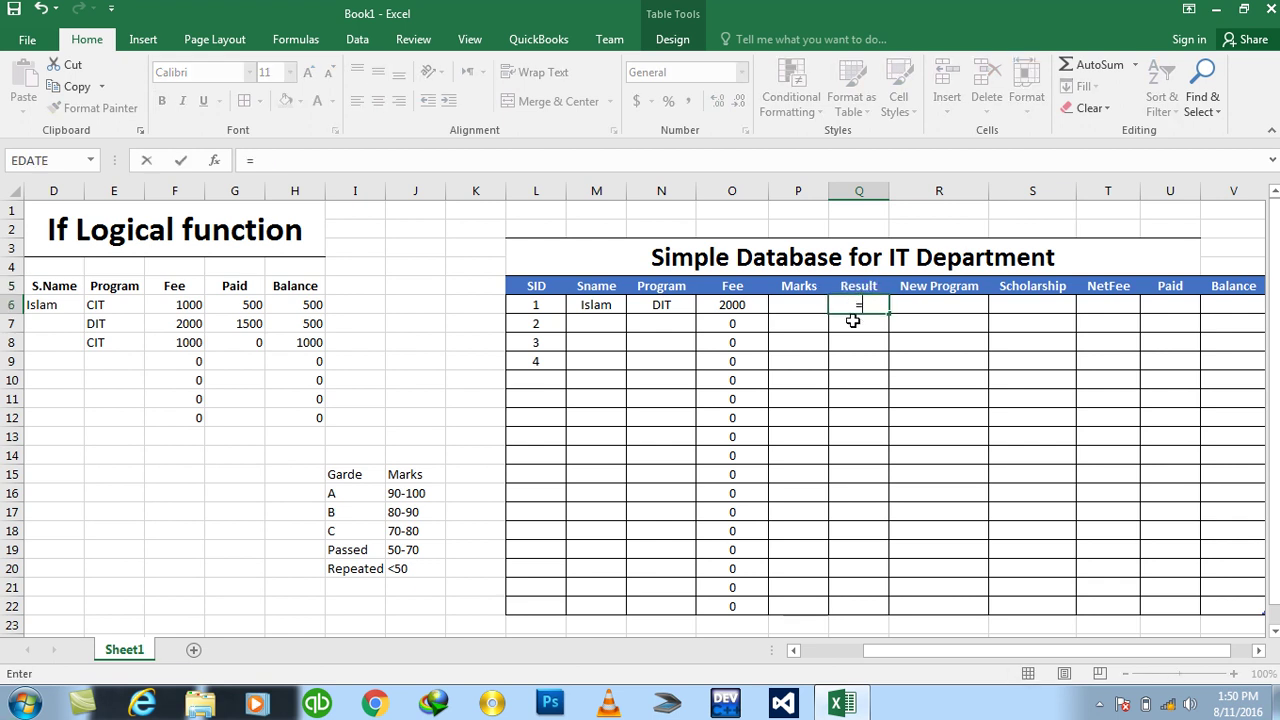
type("if(")
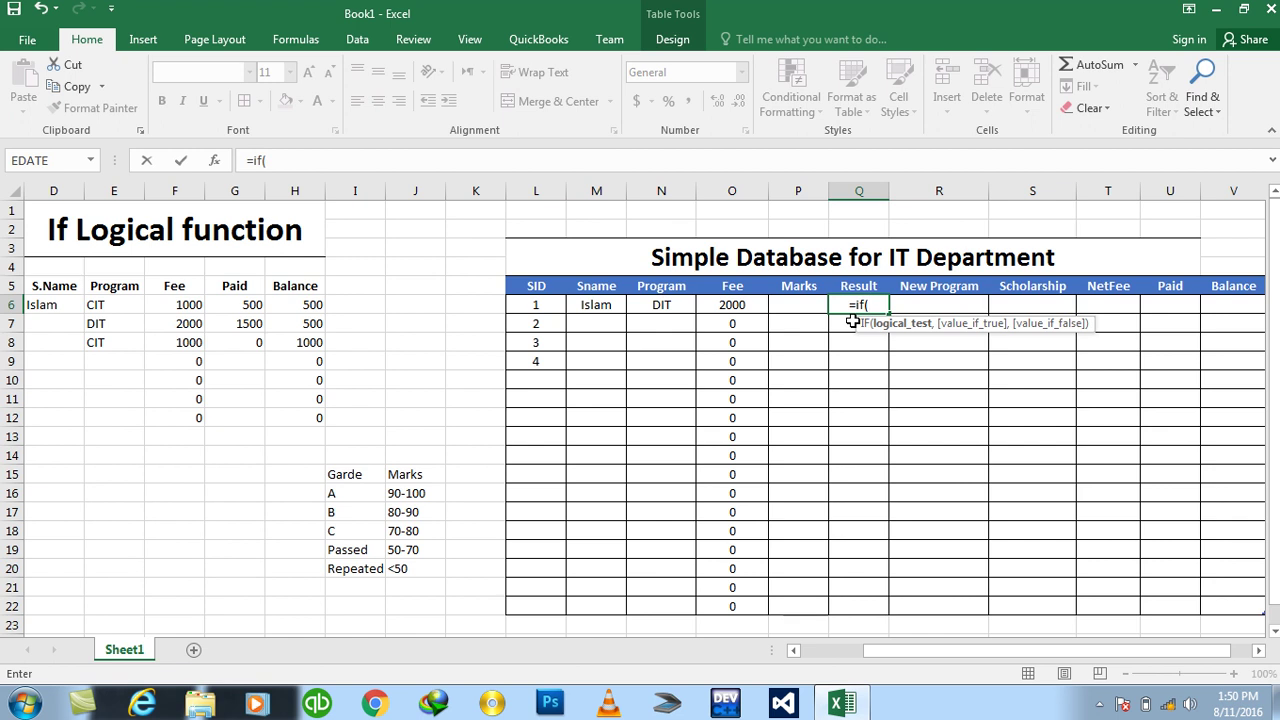
key("Left")
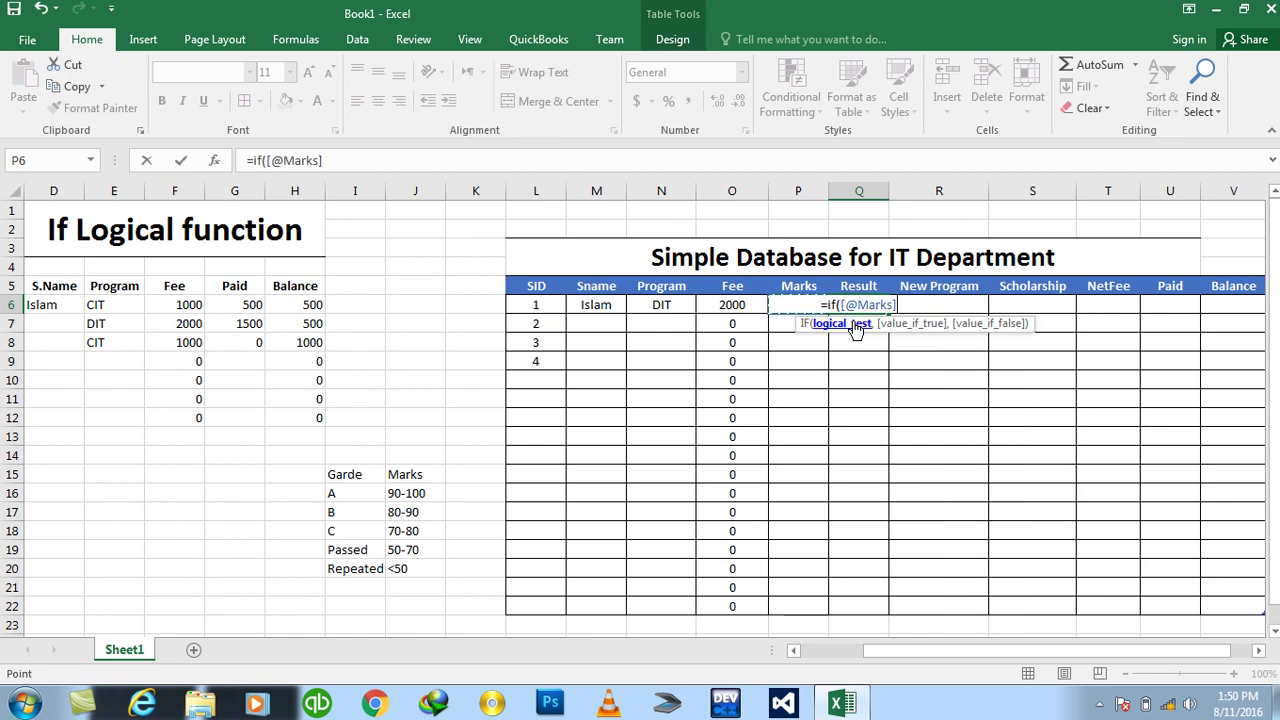
type(">")
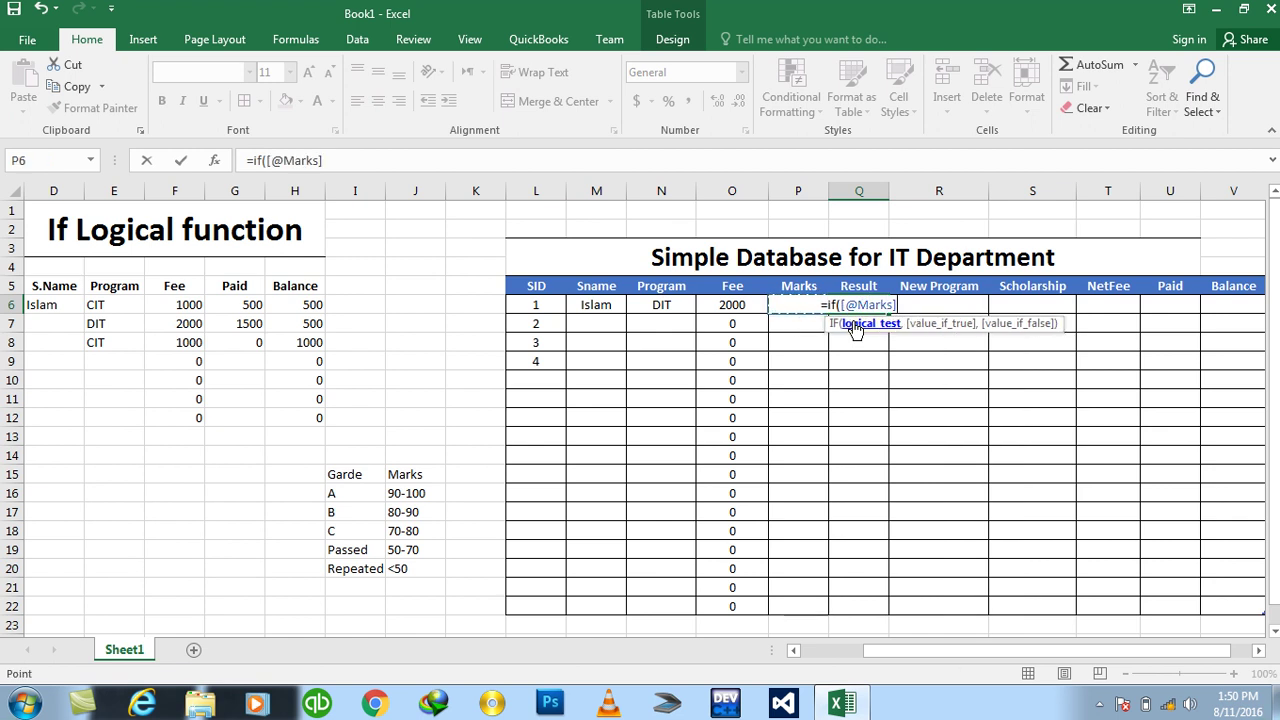
type("=90")
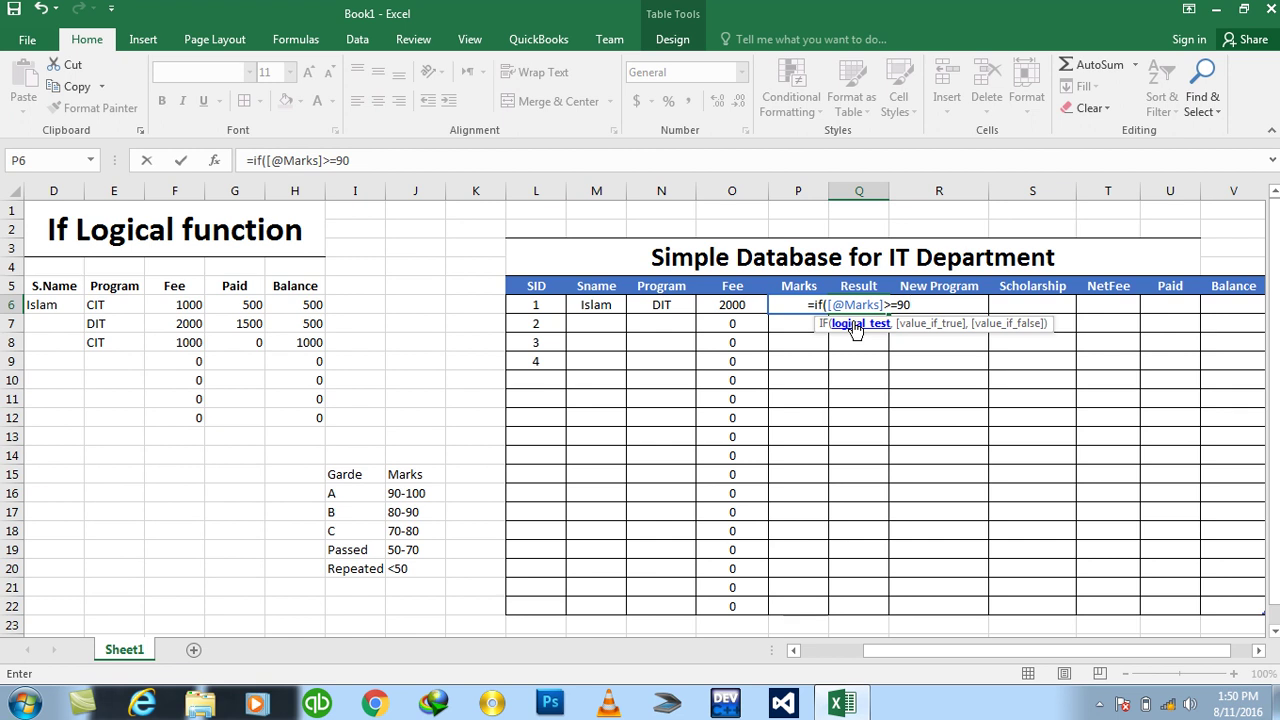
type(",\"A\",if")
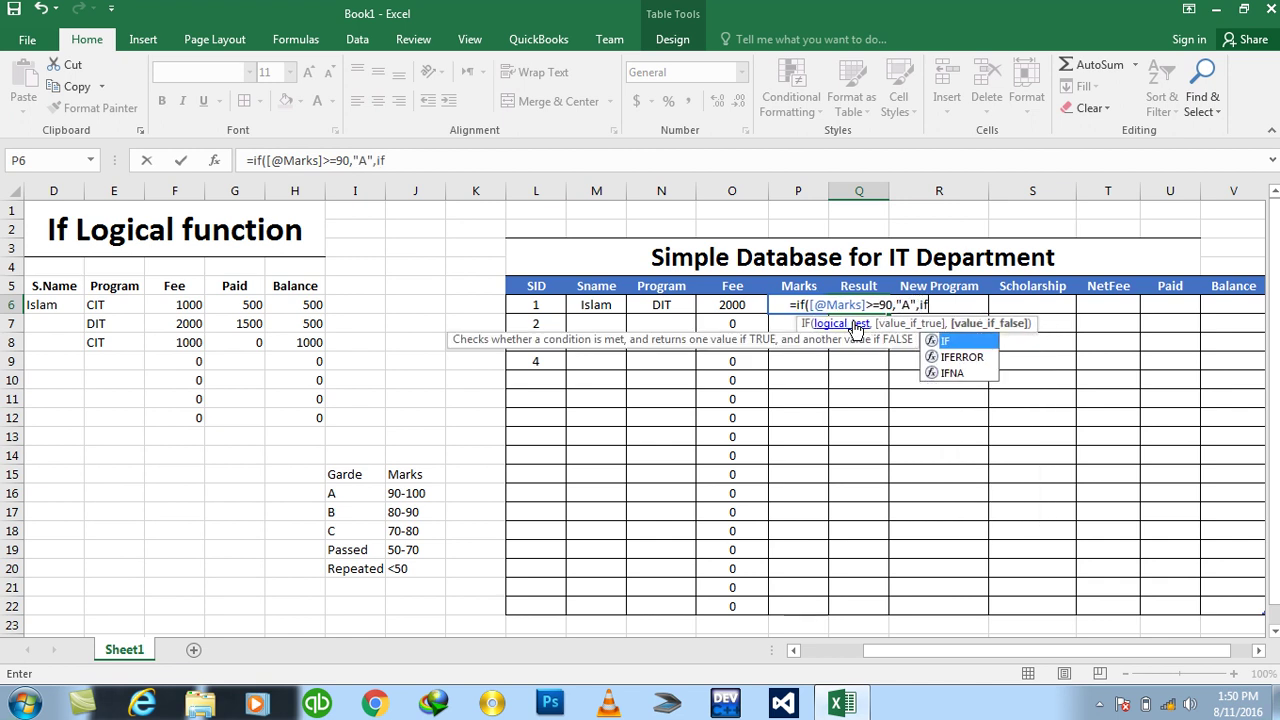
type("(")
key("Left")
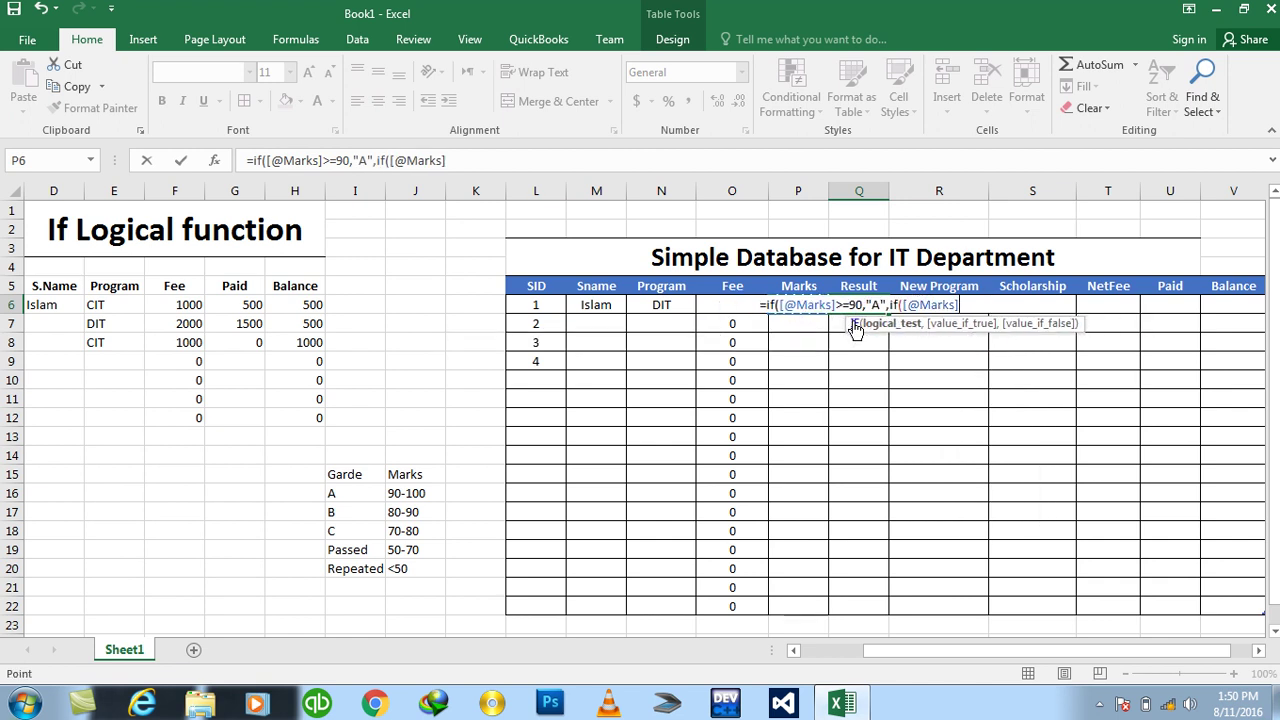
type(">=80")
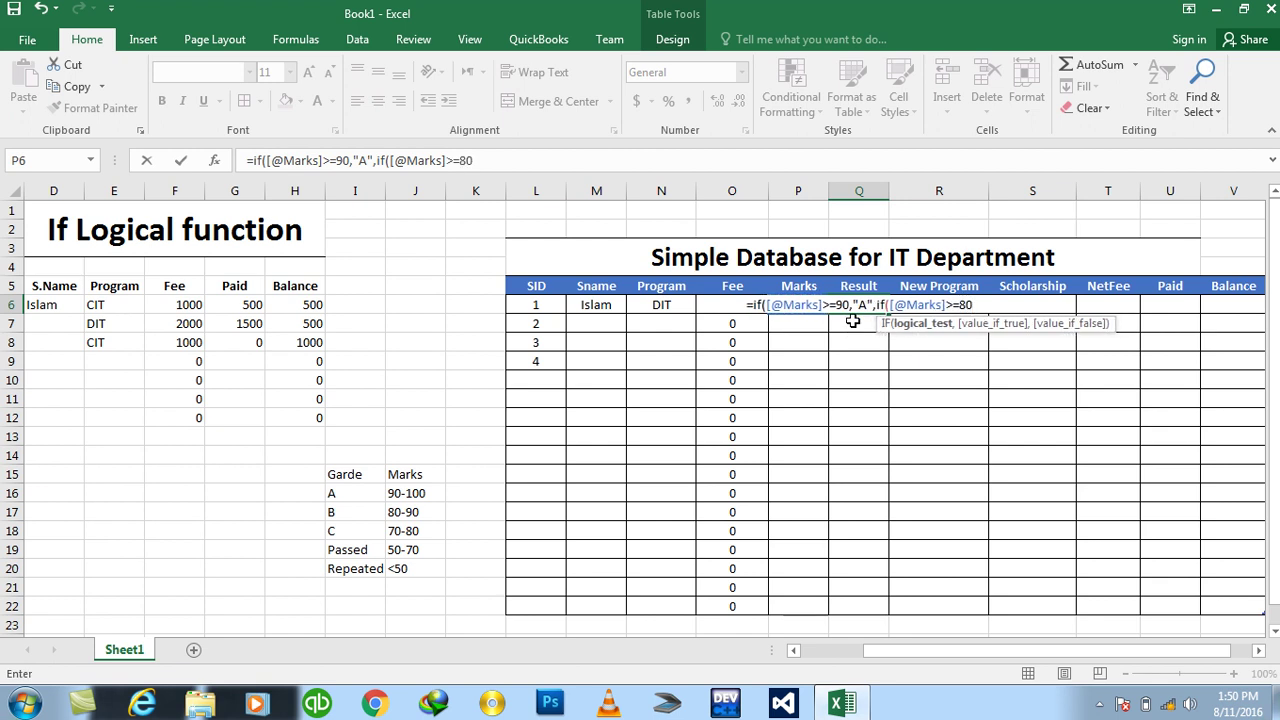
type(",\"")
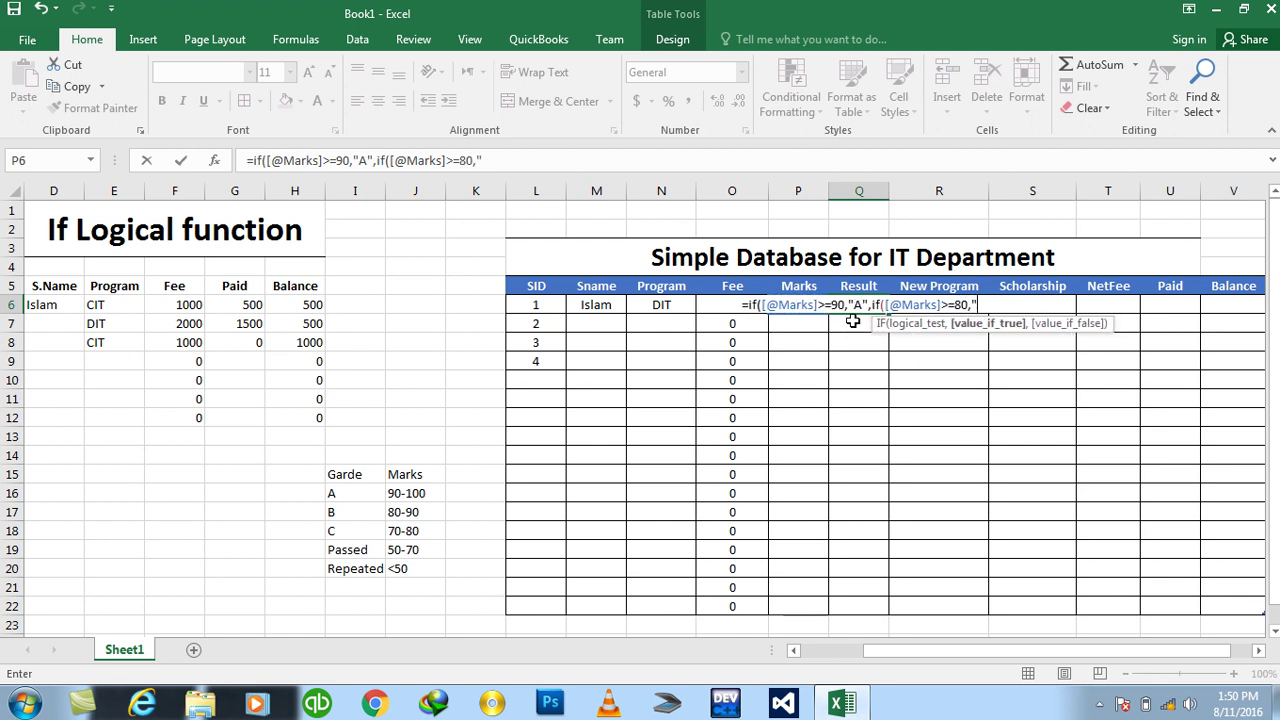
type("B\",if(")
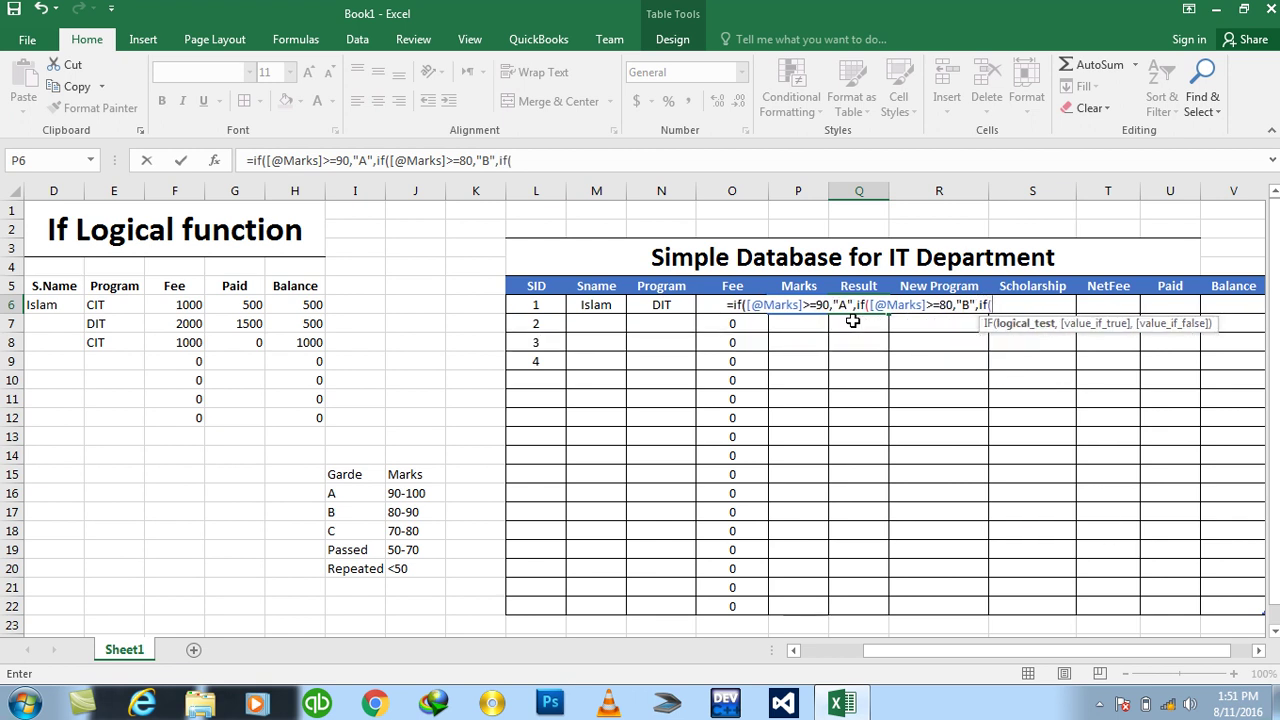
key("Left")
type(">=")
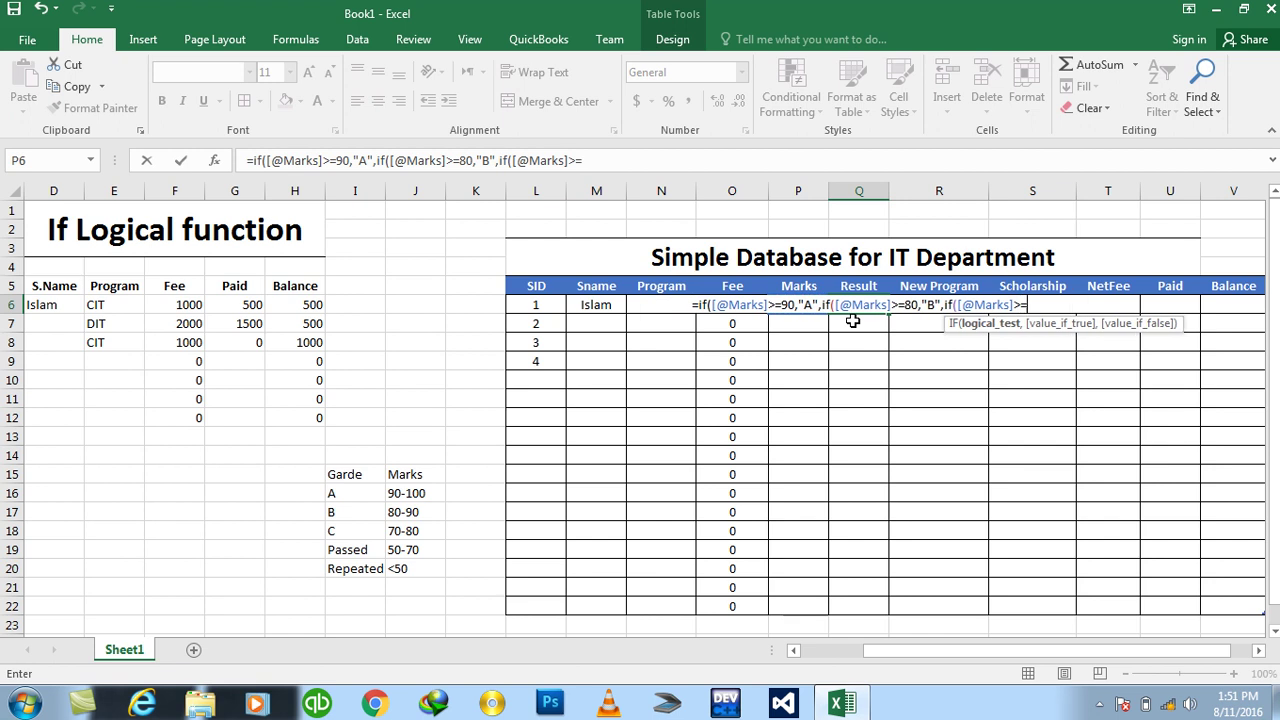
type("70,\"C\",if(")
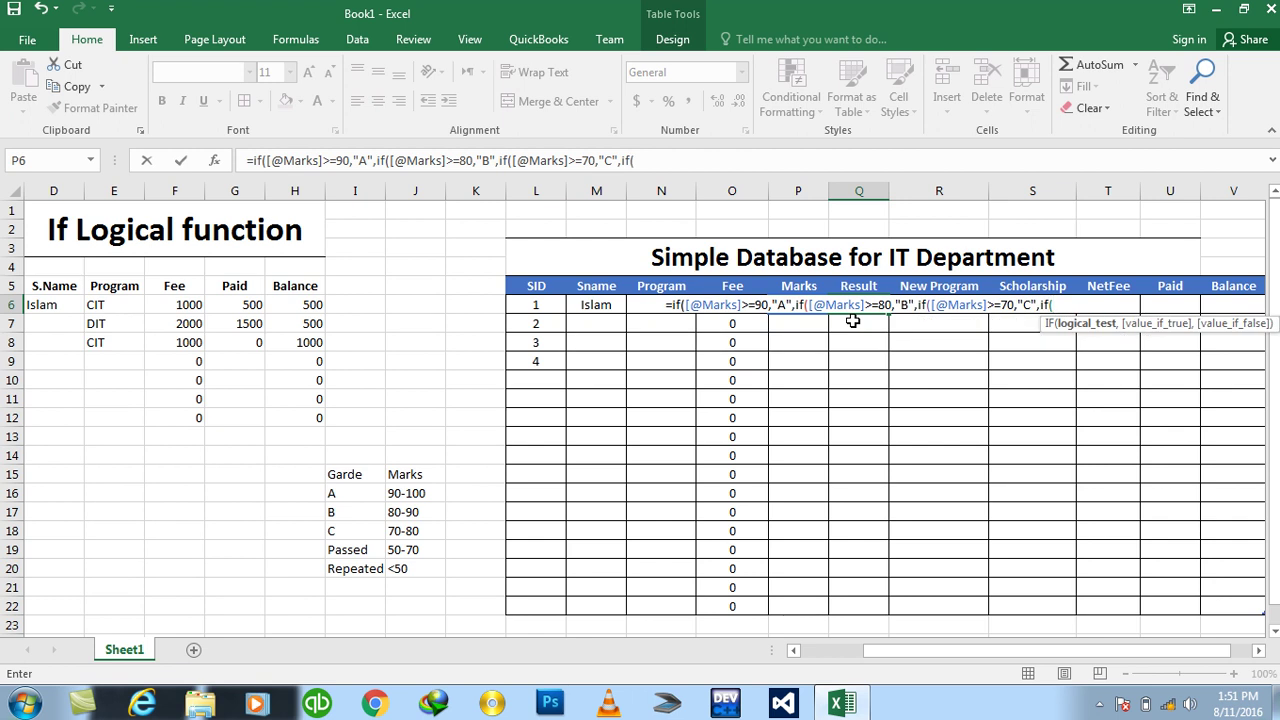
key("Left")
type(">=50,\"Passe")
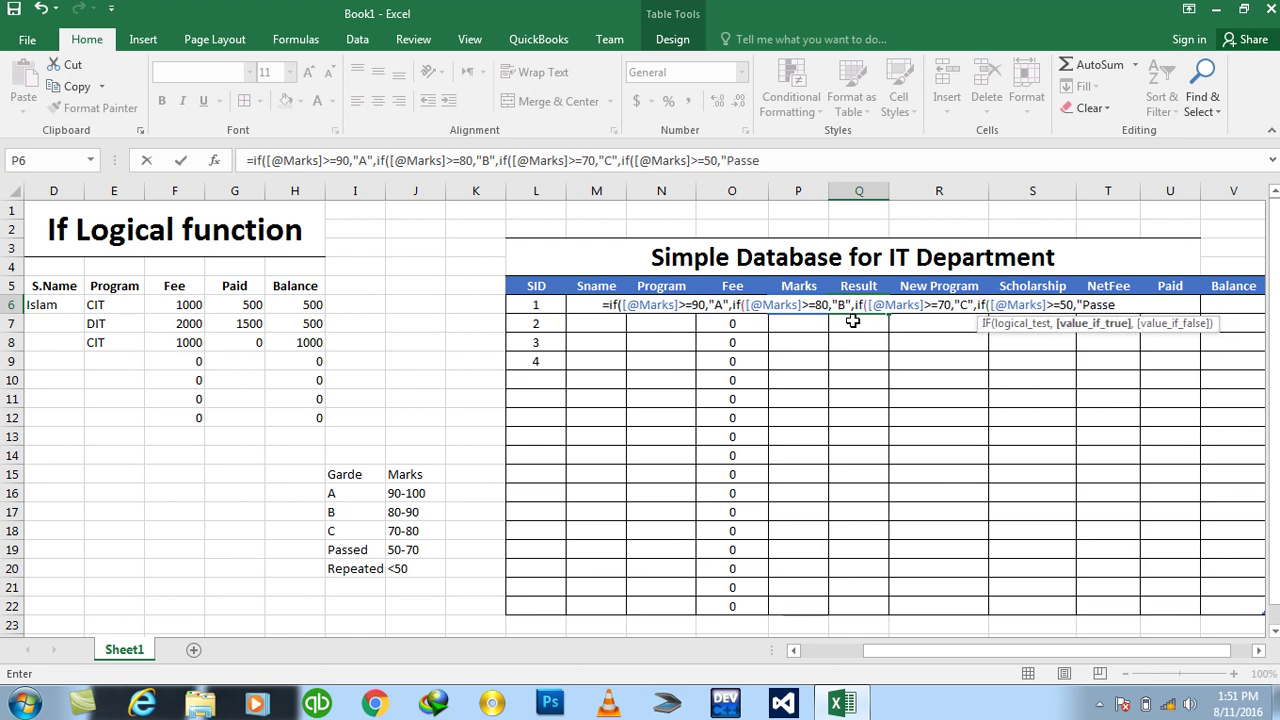
type("d\",")
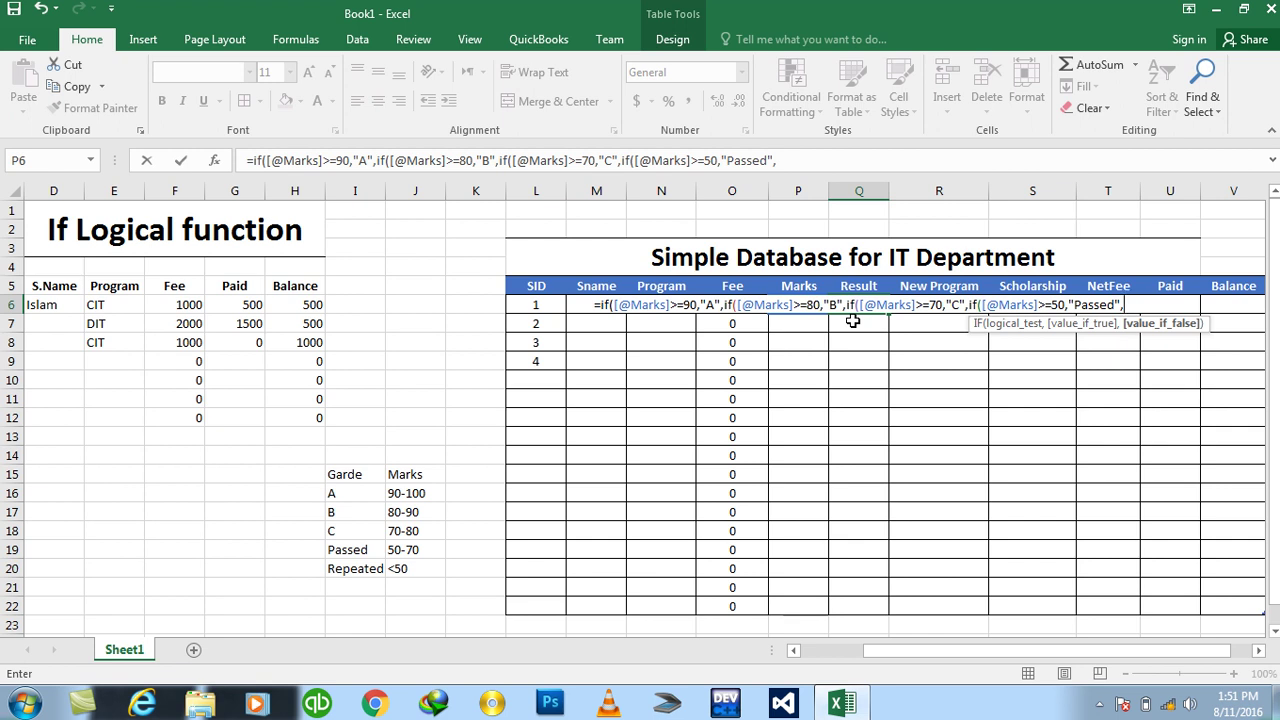
type("0")
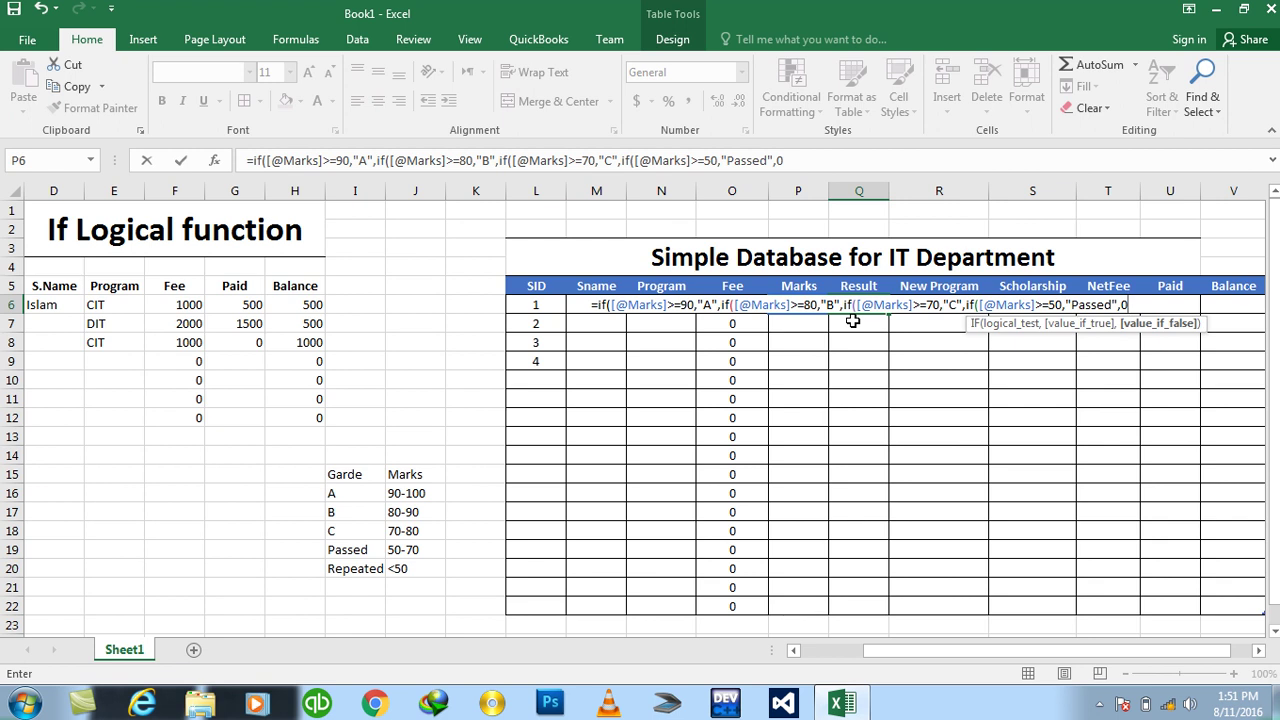
key("BackSpace")
type("\"Repeated\"")
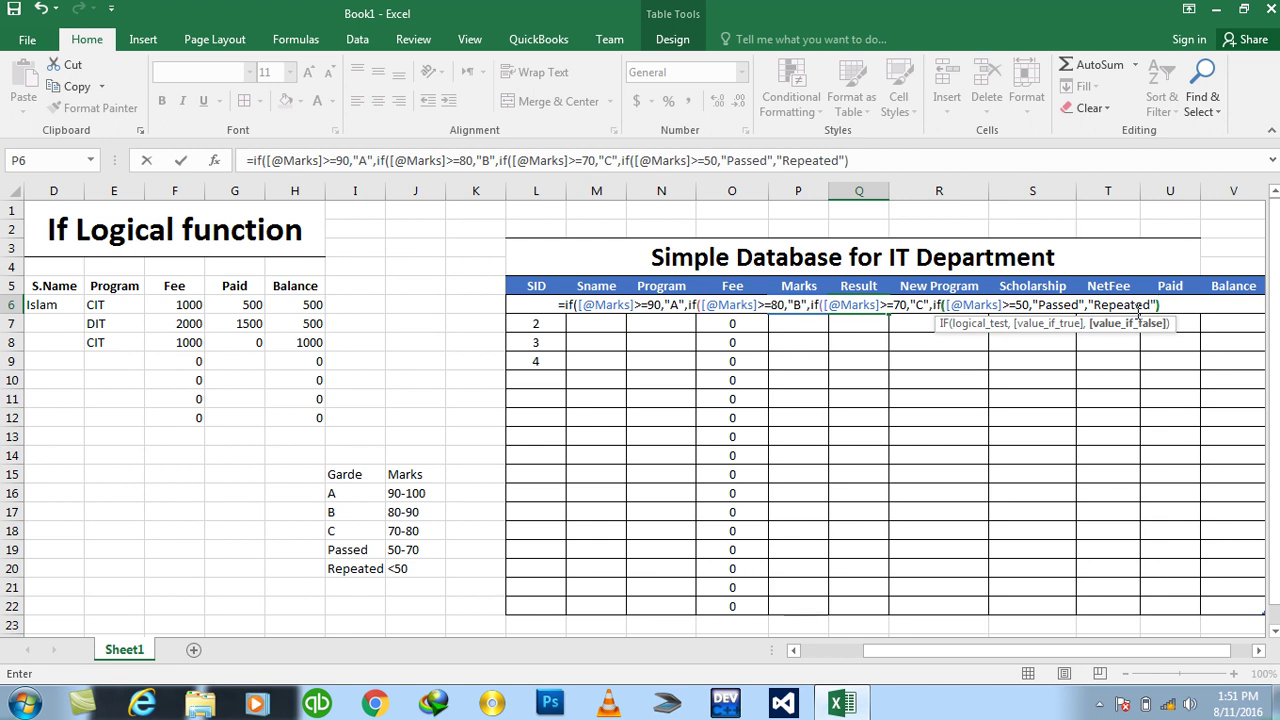
type("))))")
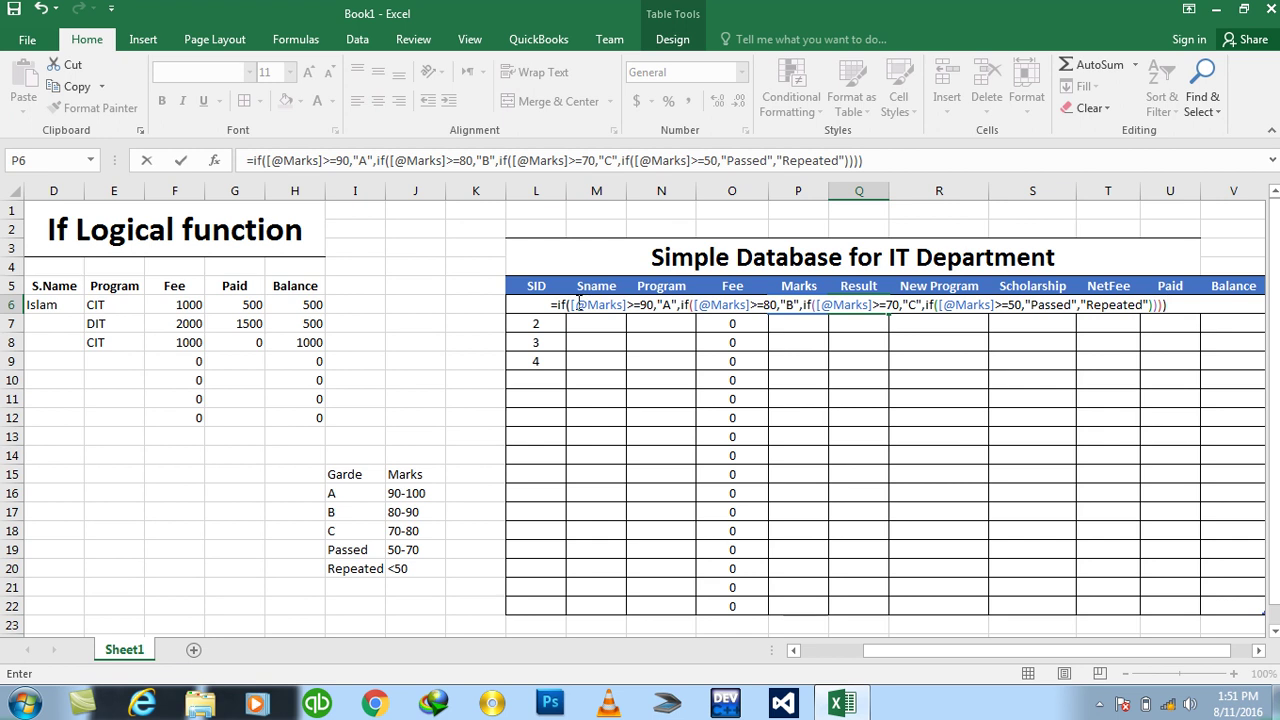
key("Return")
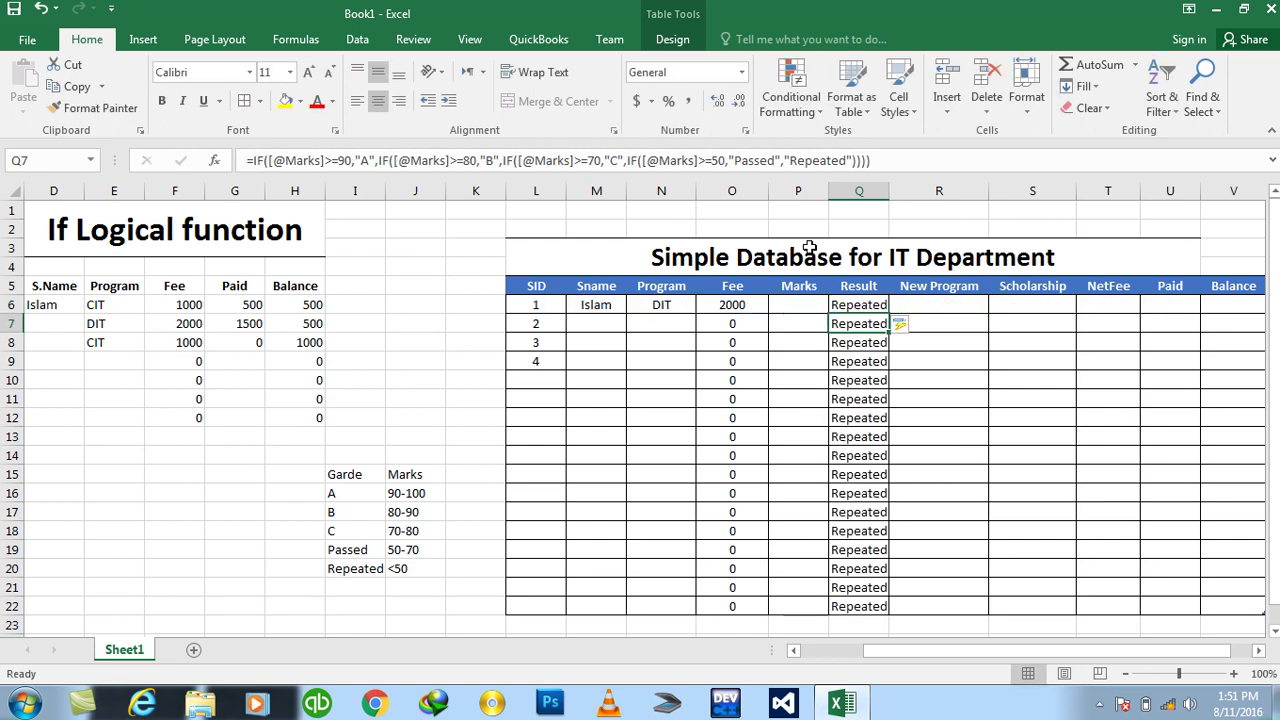
Autofit the Result column and enter marks 90, 80, 70, 50, 60, 55 in P6:P11
double_click(889, 191)
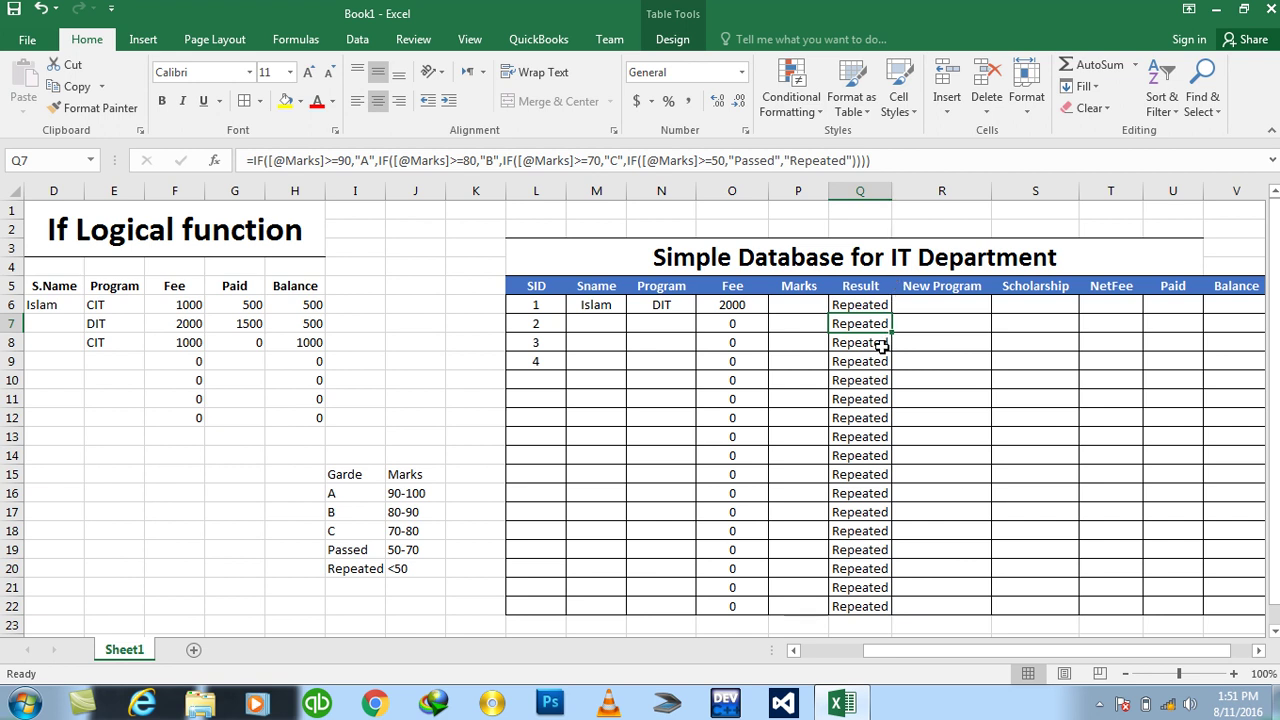
left_click(793, 300)
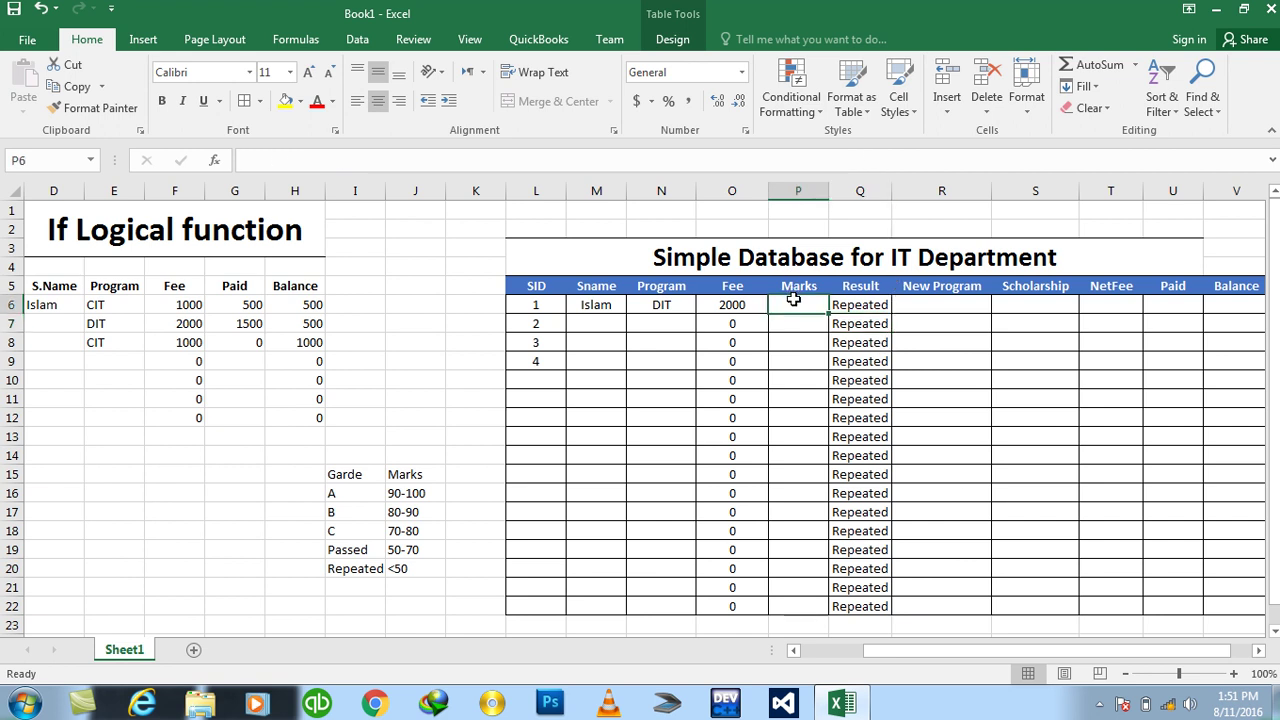
type("90")
key("Return")
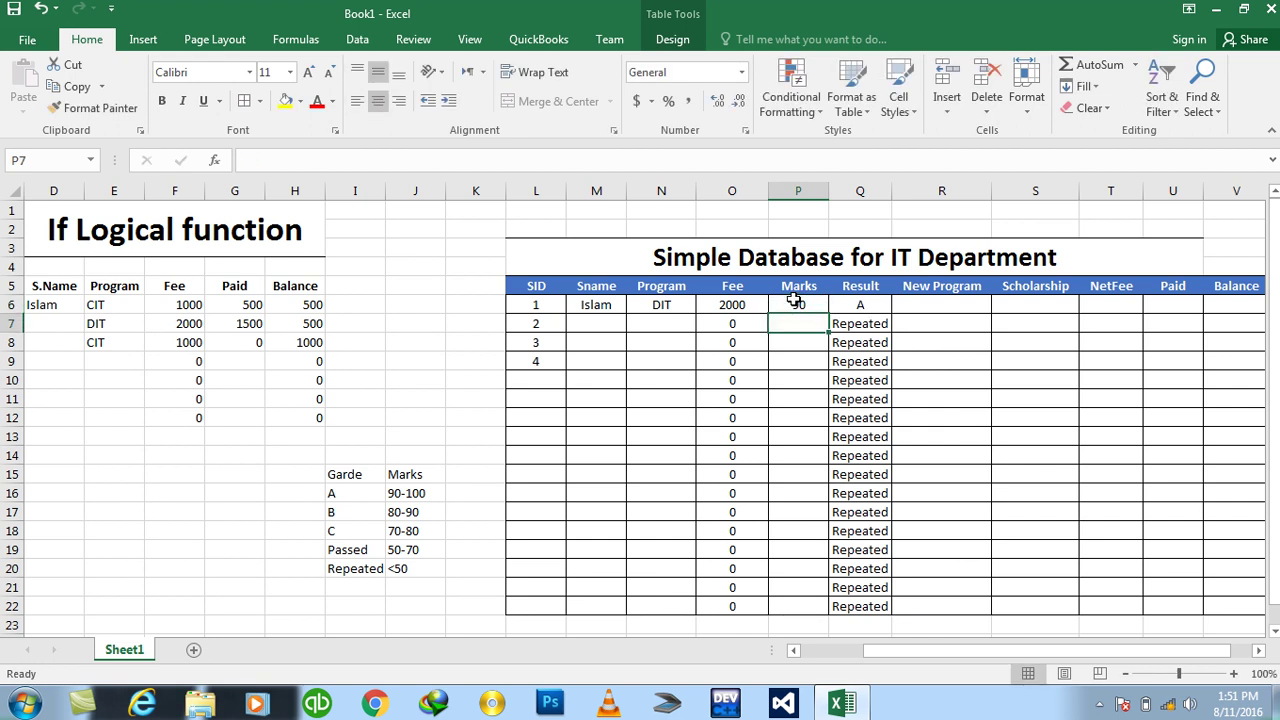
type("80")
key("Return")
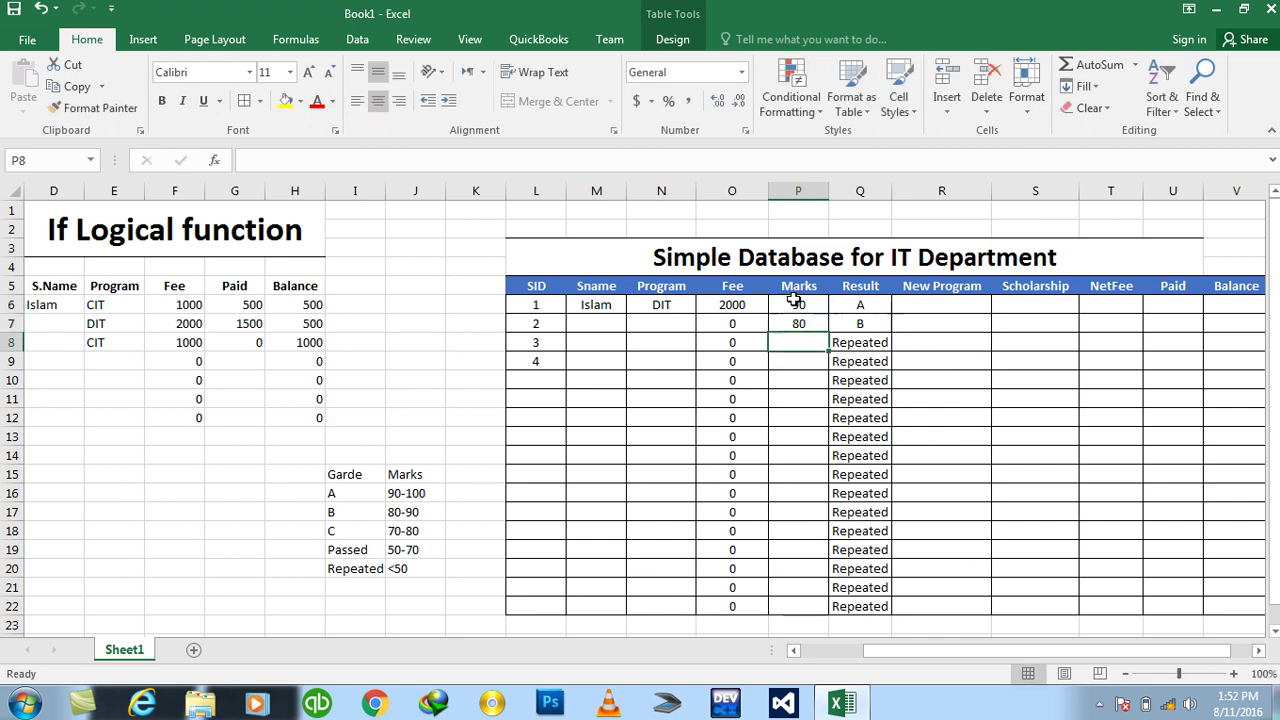
type("70")
key("Return")
type("50")
key("Return")
type("60")
key("Return")
type("55")
key("Return")
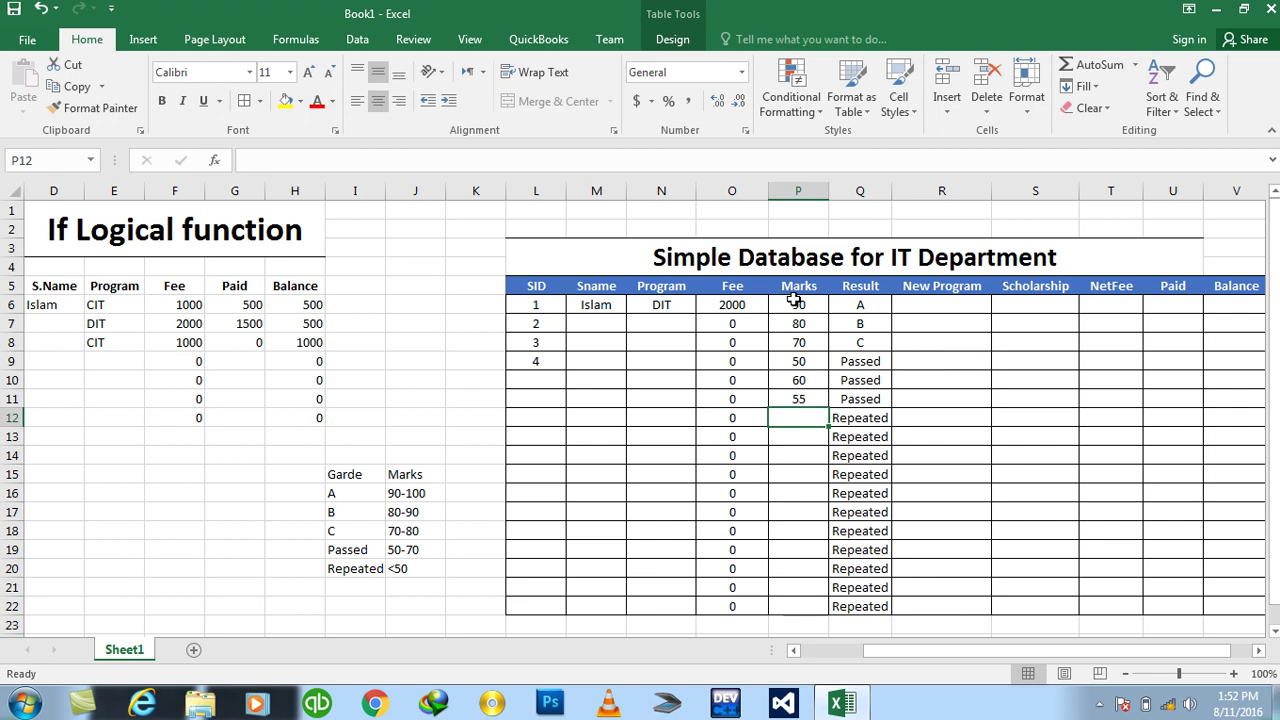
Move into the Result column to review the grades and formula
key("Right")
key("Up")
key("Up")
key("Up")
key("Up")
key("Up")
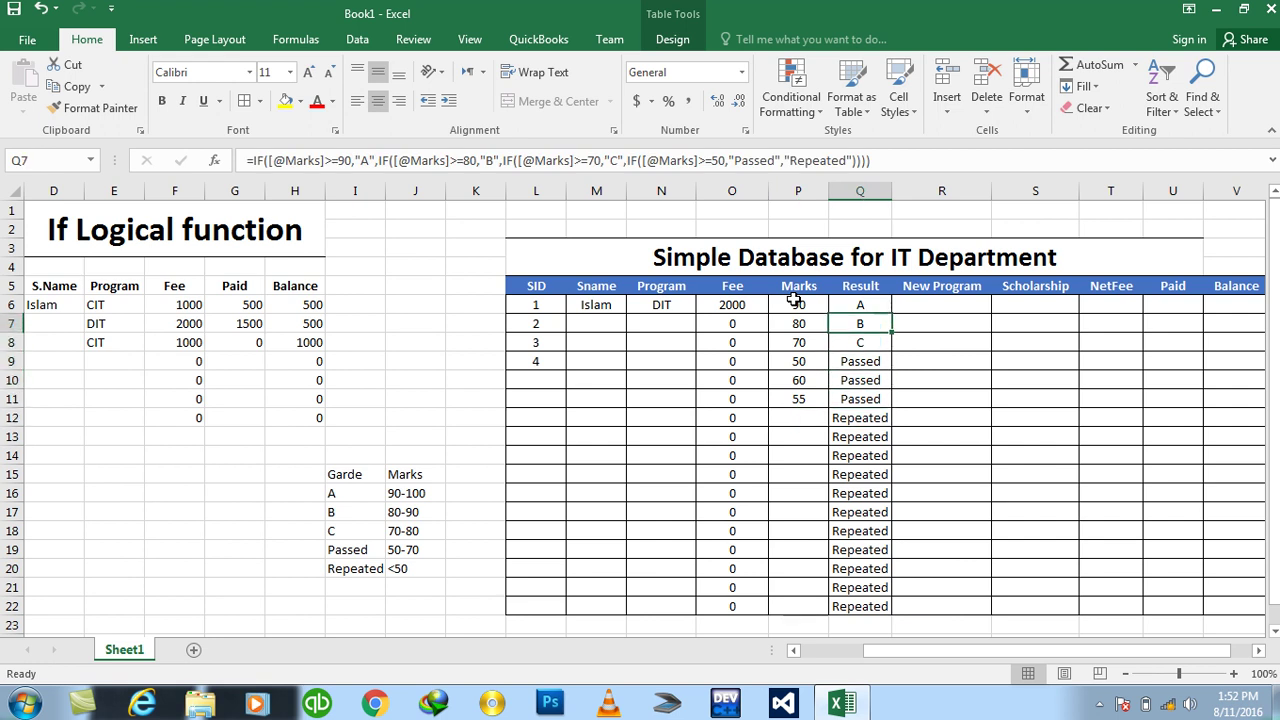
key("Up")
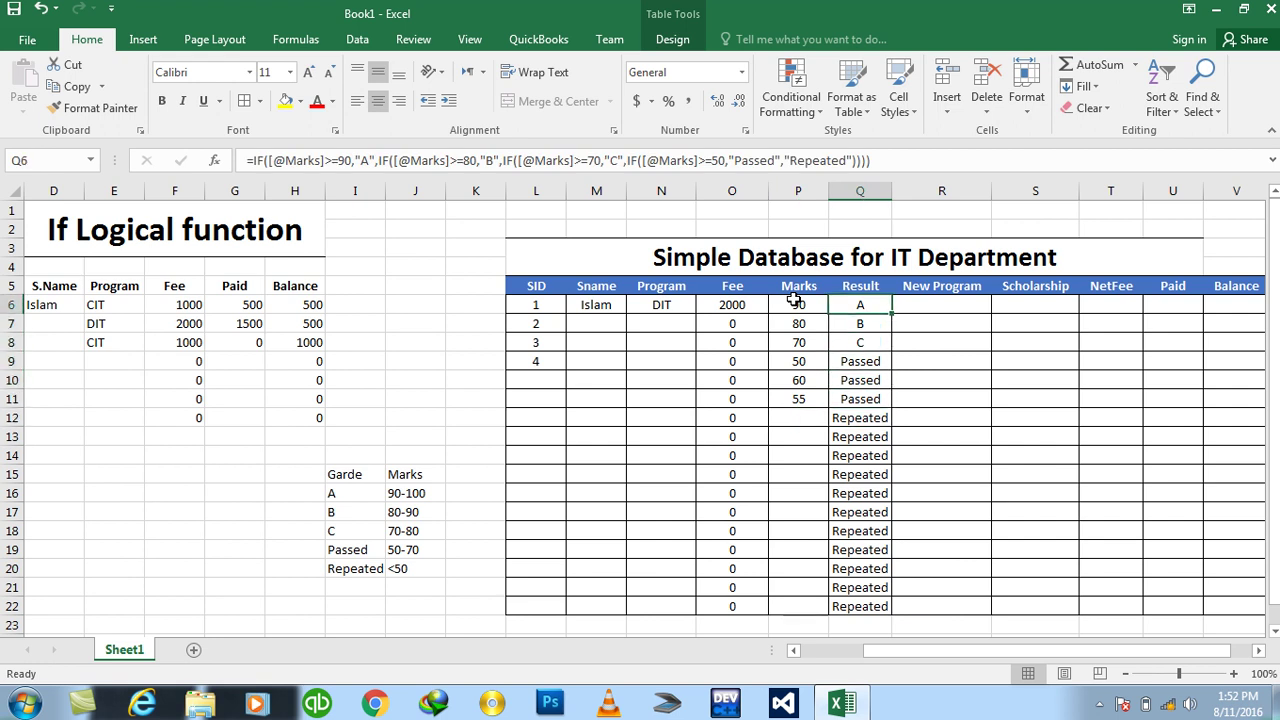
key("F2")
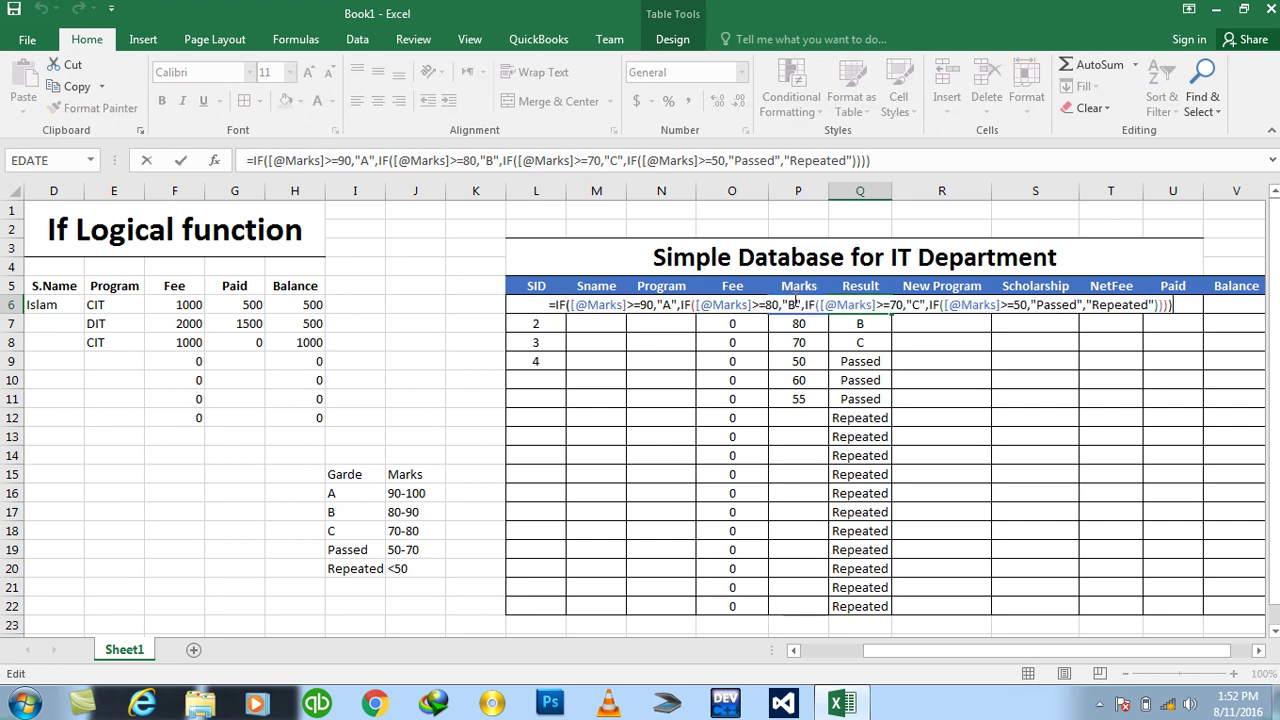
key("BackSpace")
key("BackSpace")
key("BackSpace")
key("BackSpace")
key("BackSpace")
key("BackSpace")
key("BackSpace")
key("BackSpace")
key("BackSpace")
key("BackSpace")
key("BackSpace")
key("BackSpace")
type("if(")
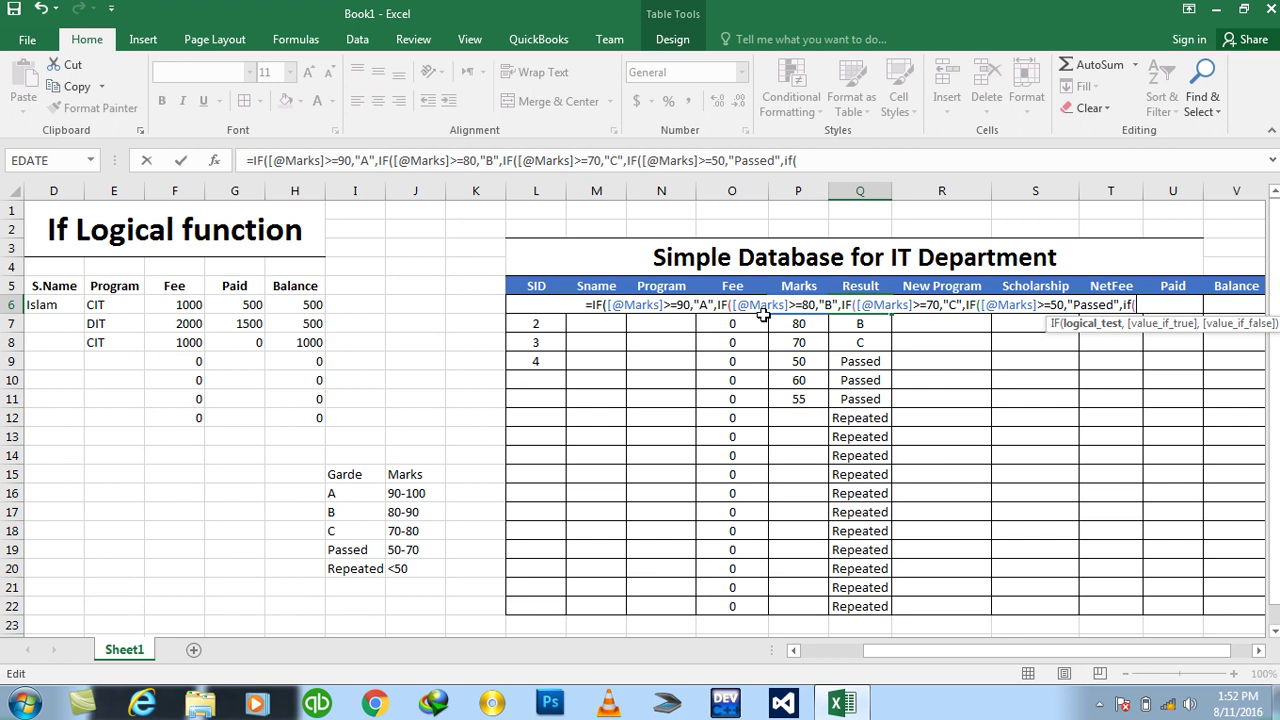
left_click_drag(798, 325, 785, 457)
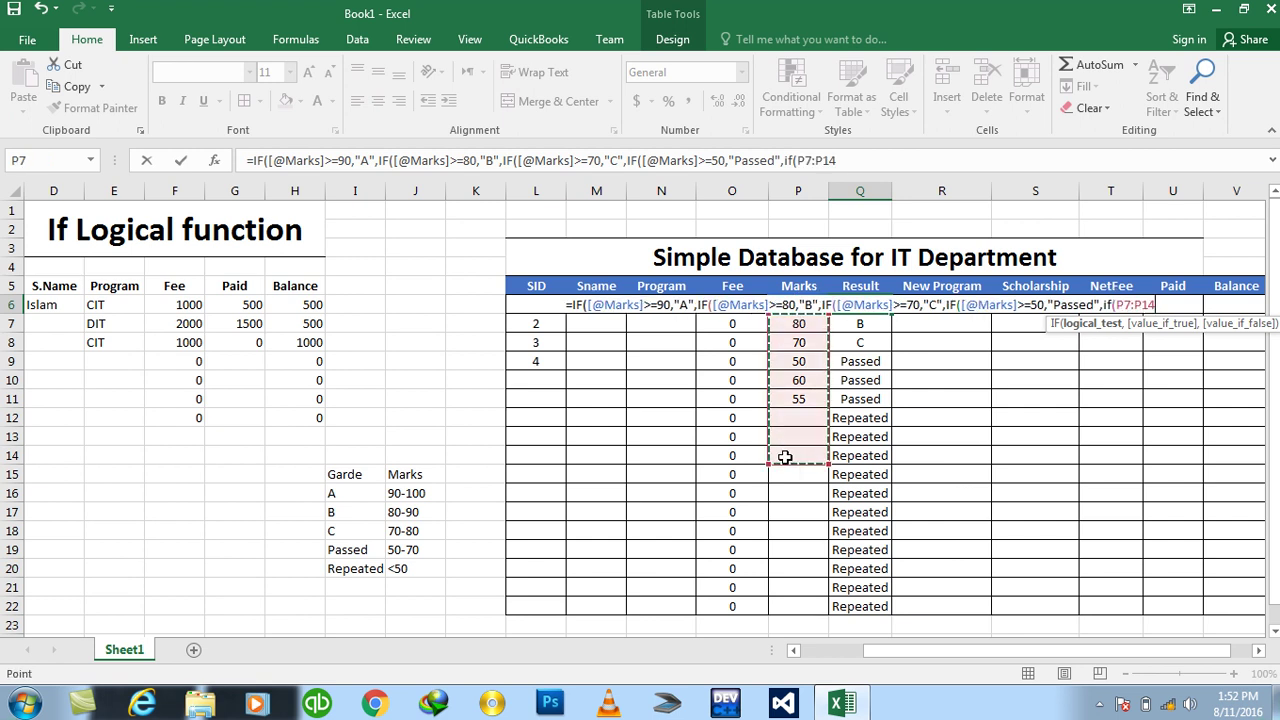
key("Up")
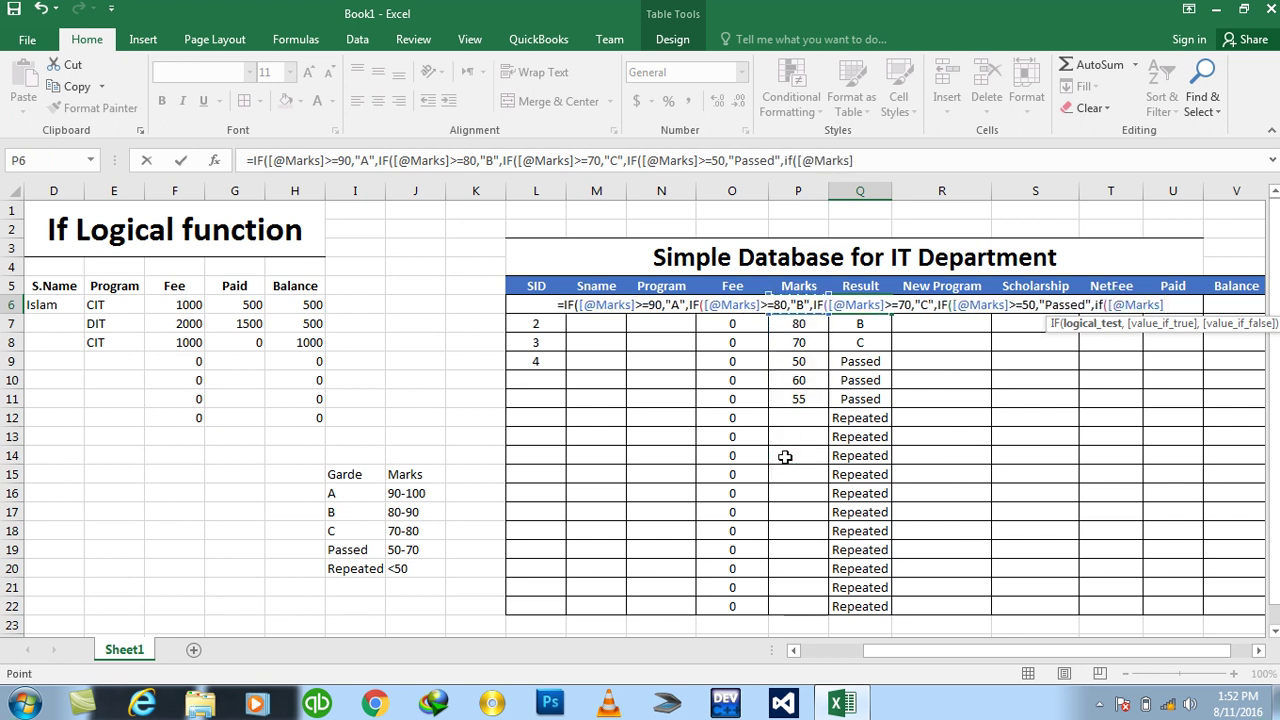
type("<50")
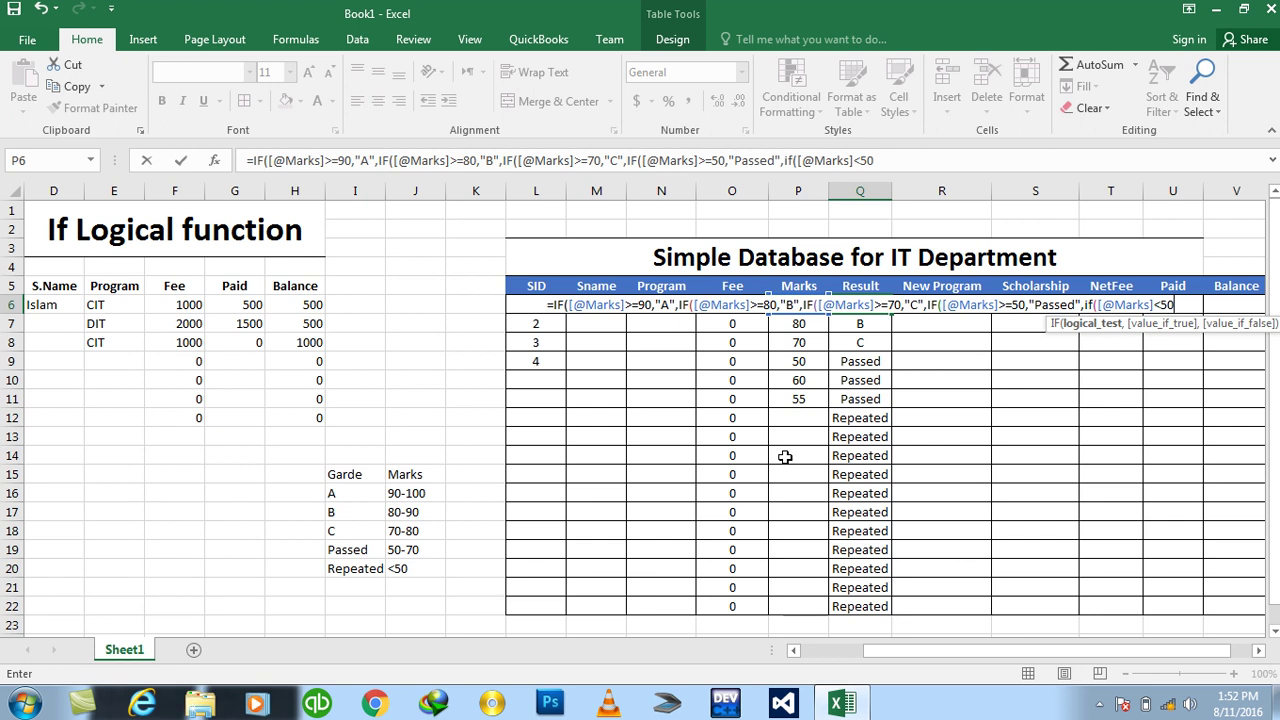
type(",\"Repeated\"")
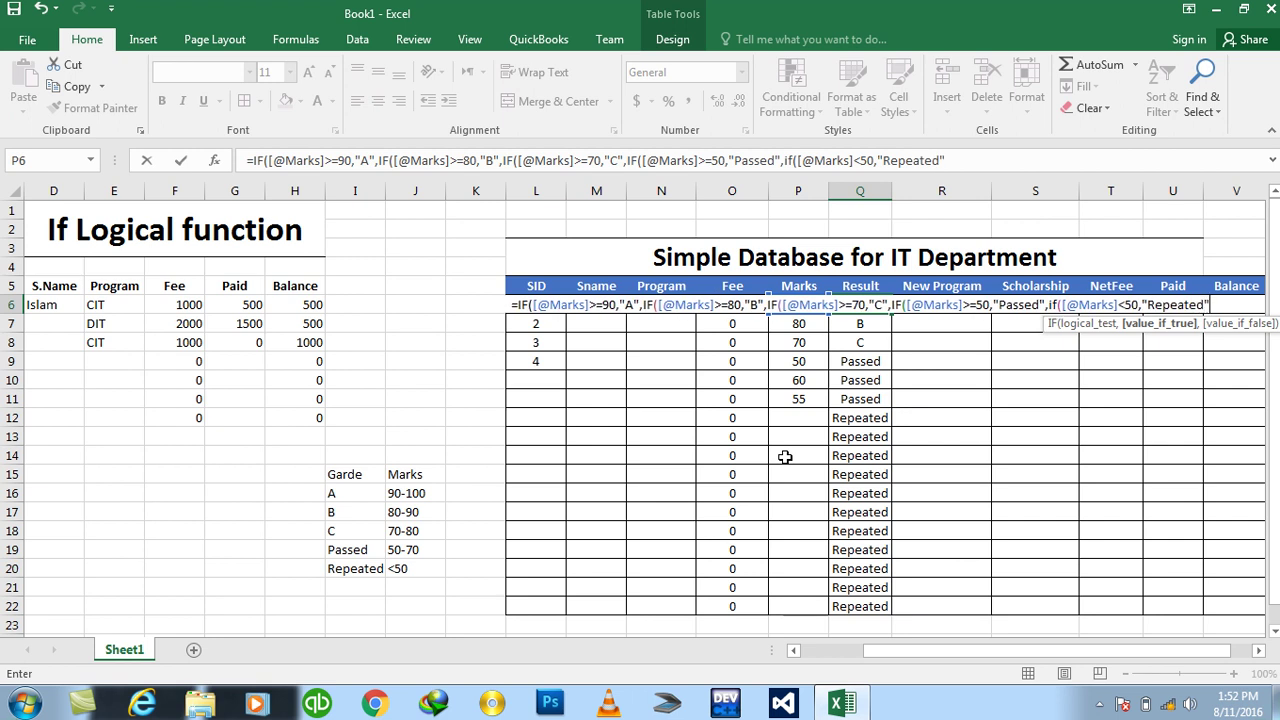
type(",0")
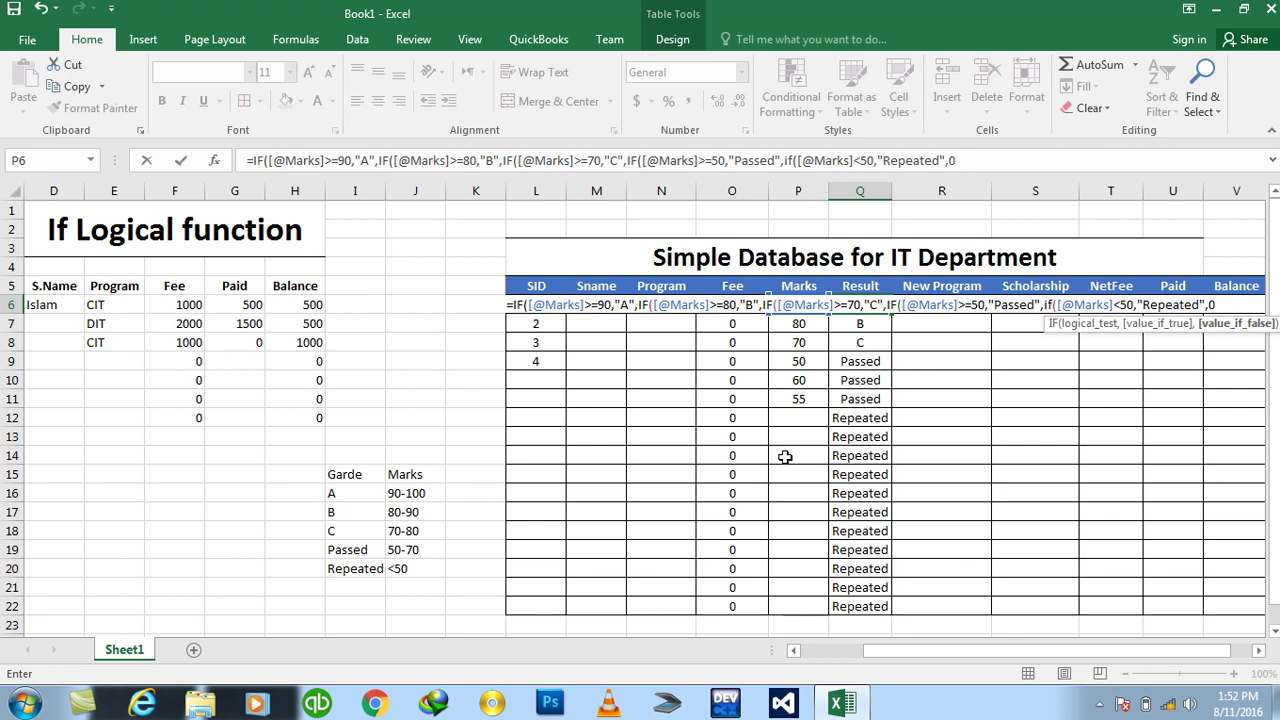
type("))))")
key("Return")
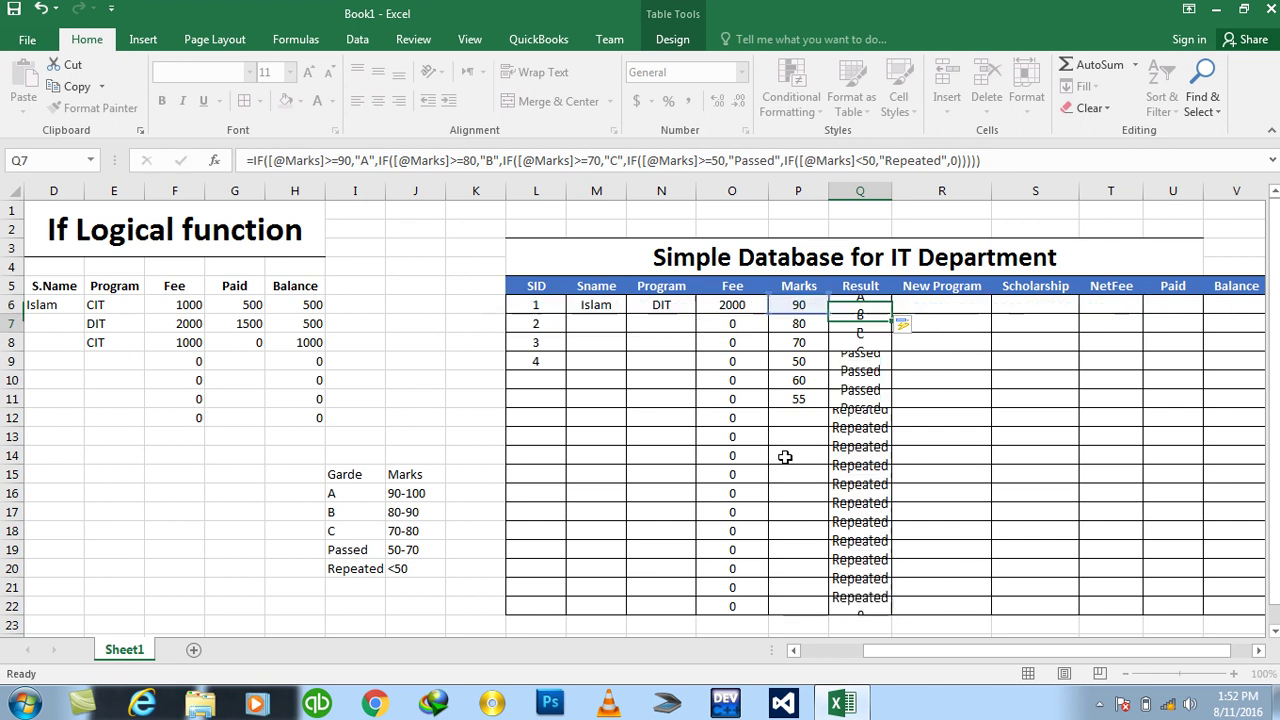
key("shift+Down")
key("shift+Down")
key("shift+Down")
key("shift+Down")
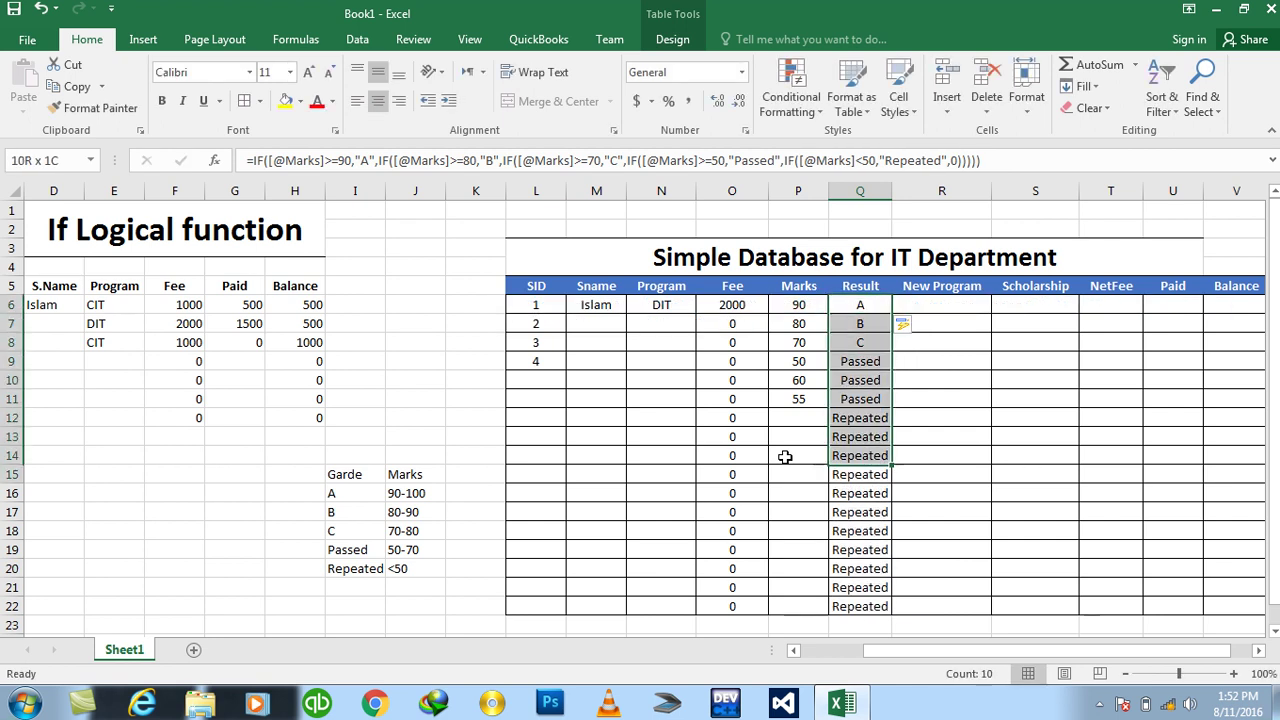
key("shift+Down")
key("shift+Down")
key("shift+Down")
key("shift+Up")
key("shift+Up")
key("shift+Up")
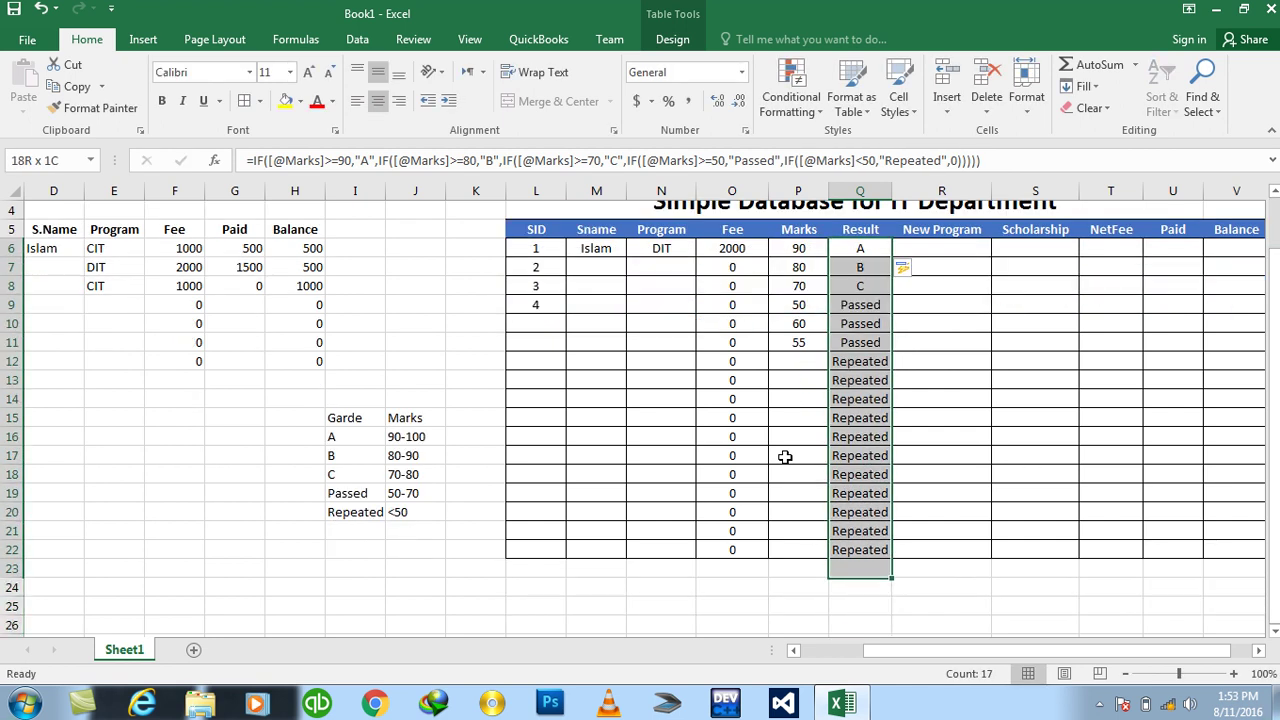
key("shift+Up")
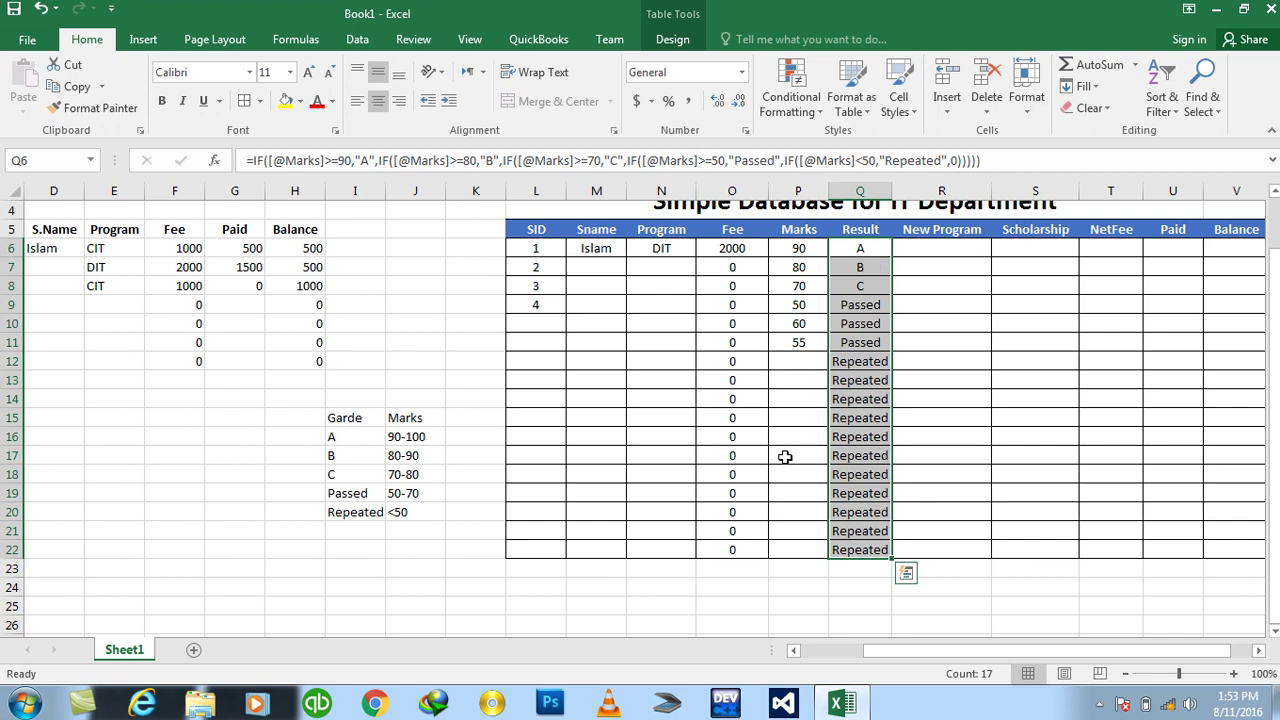
key("Down")
key("Down")
key("Down")
key("Down")
key("Down")
key("Down")
key("Left")
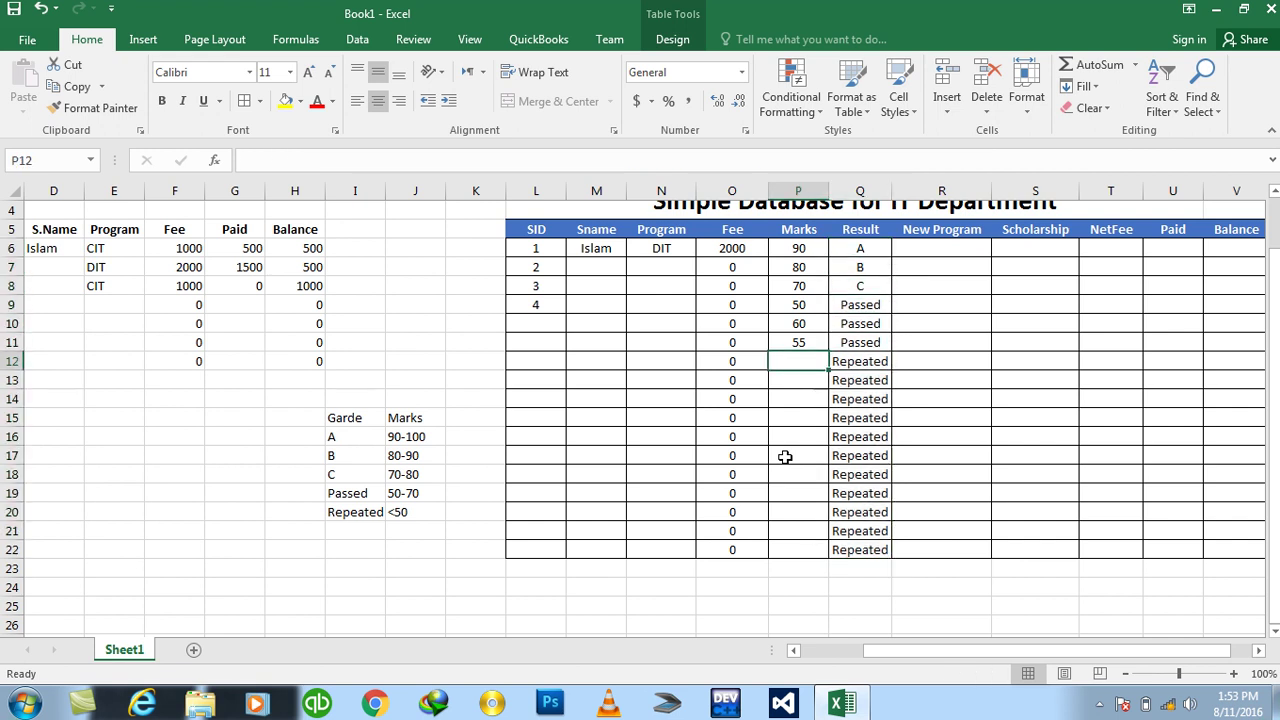
type("0")
key("Return")
key("Up")
key("Delete")
Fill the Program cells for rows 6 to 10 with DIT at once
key("Up")
key("Up")
key("Up")
key("Up")
key("Up")
key("Right")
key("Up")
key("Right")
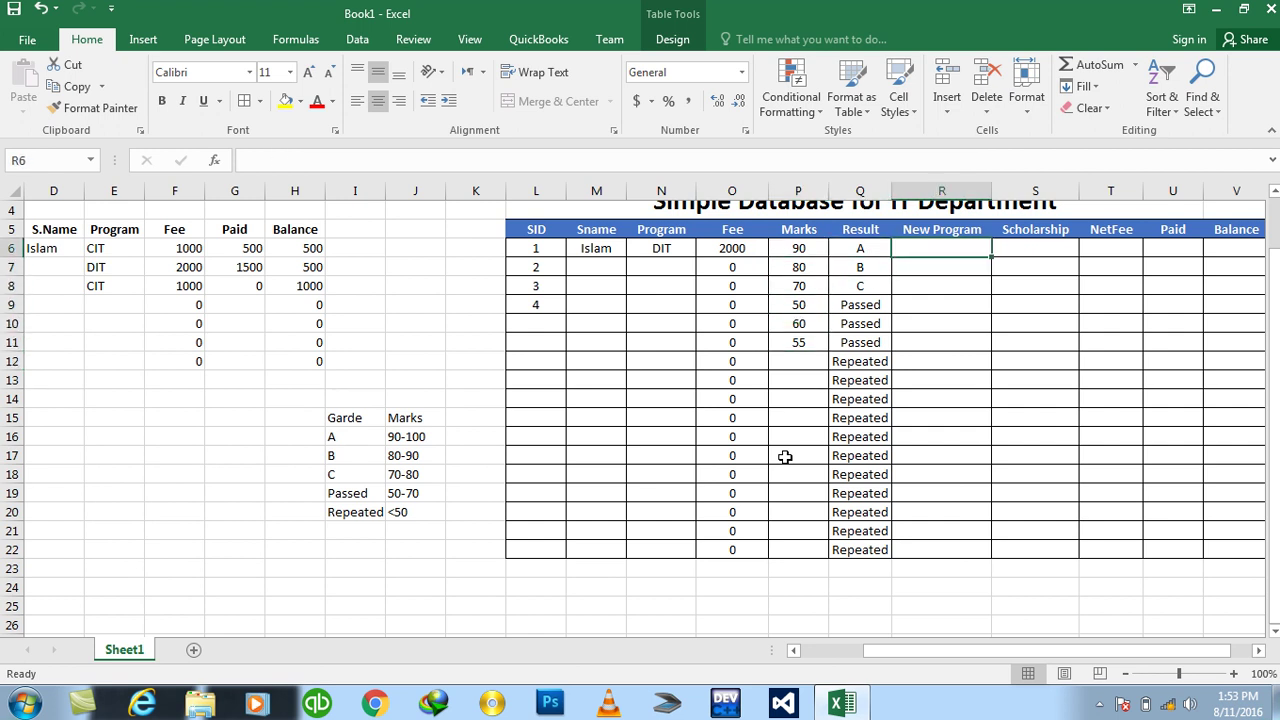
type("DIT")
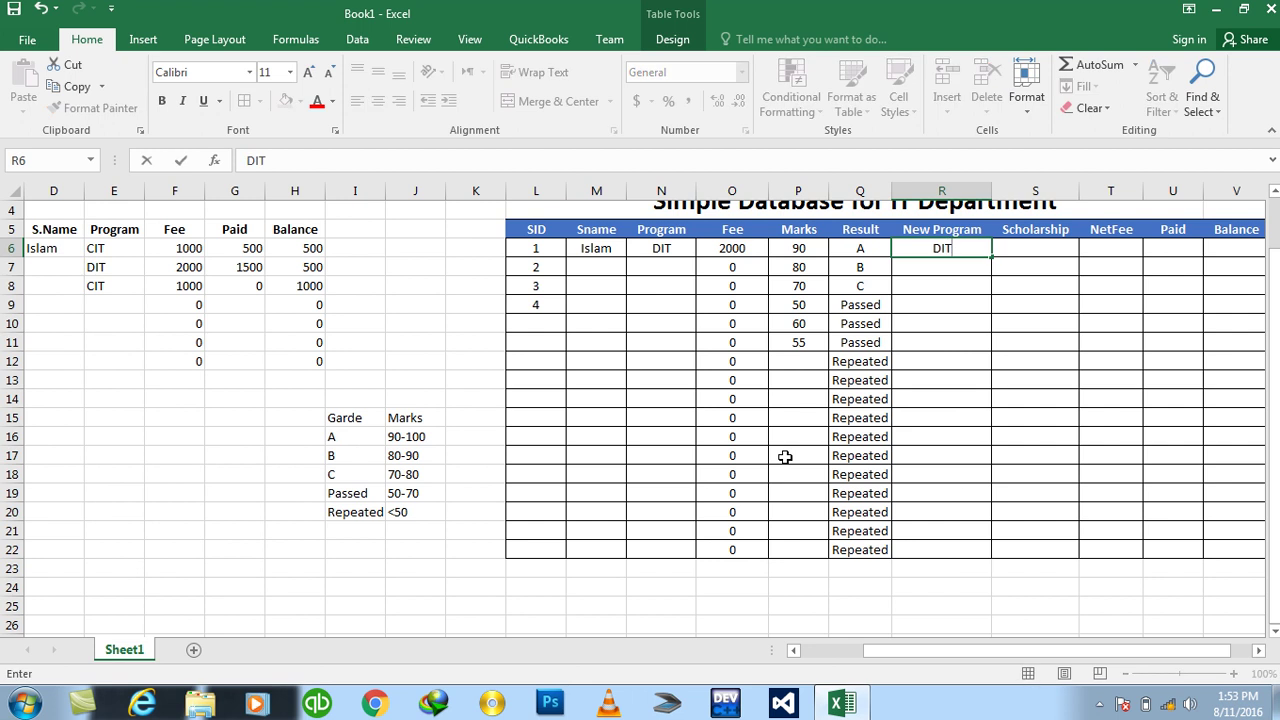
key("Escape")
key("Down")
key("Down")
key("Left")
key("Left")
key("Left")
key("Left")
key("Up")
key("Up")
key("shift+Down")
key("shift+Down")
key("shift+Down")
key("shift+Down")
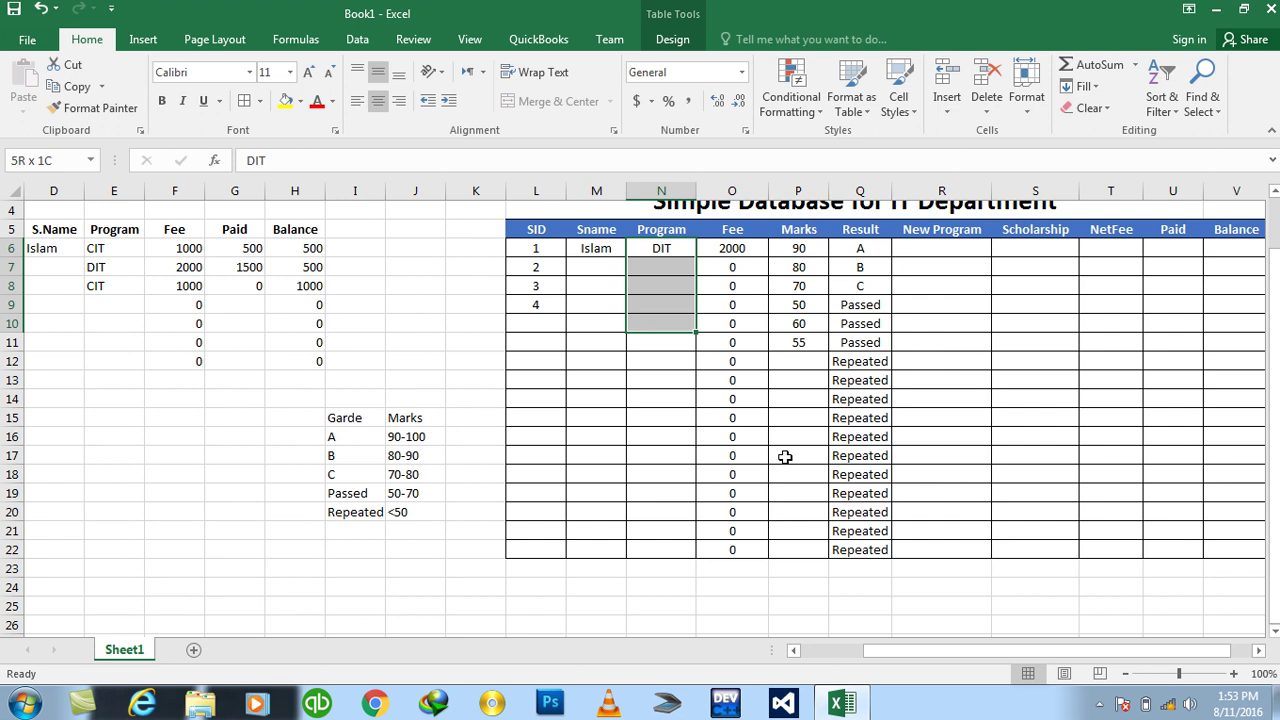
type("DIT")
key("ctrl+Return")
Enter DIT as the Program for row 11
key("Right")
key("Right")
key("Down")
key("Down")
key("Down")
key("Down")
key("Left")
key("Left")
key("Down")
type("DIT")
key("Return")
Fill the New Program cells for rows 6 to 11 with DIT
key("Right")
key("Right")
key("Right")
key("Right")
key("Up")
key("shift+Up")
key("shift+Up")
key("shift+Up")
key("shift+Up")
key("shift+Up")
type("DIT")
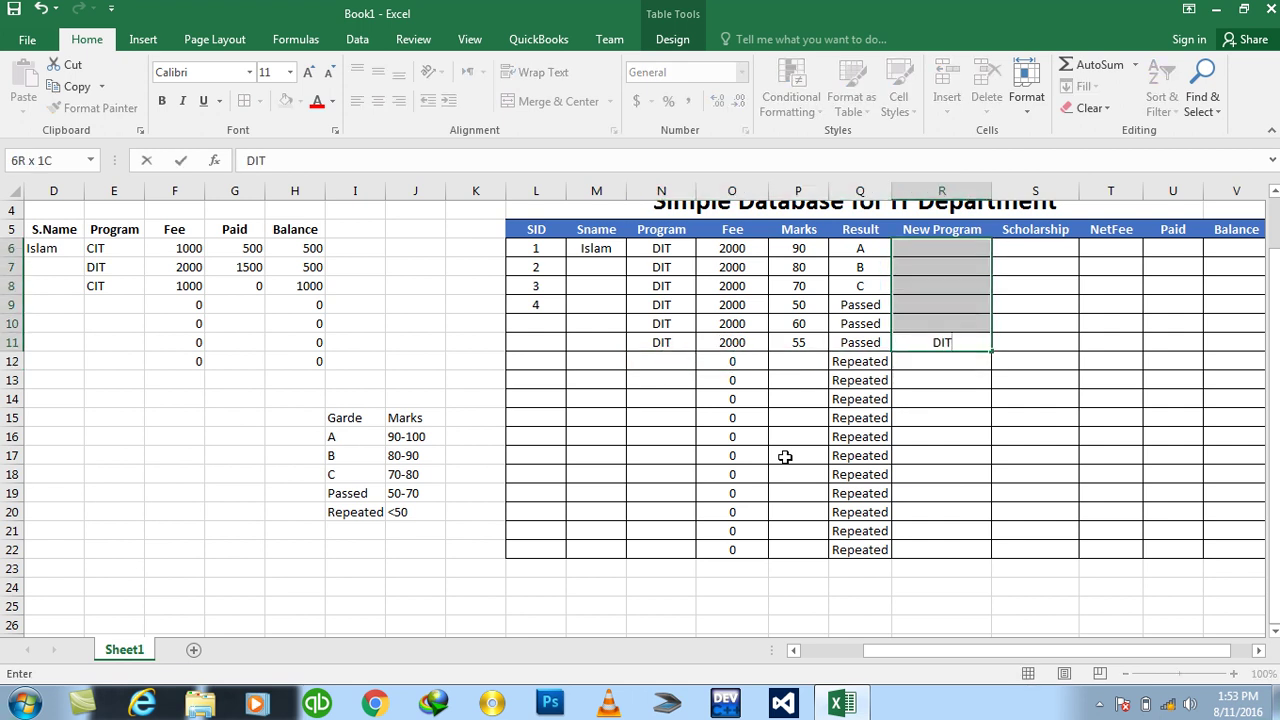
key("ctrl+Return")
Begin an IF formula in the first Scholarship cell, S6
key("Left")
key("Left")
key("Up")
key("Up")
key("Up")
key("Up")
key("Up")
key("Right")
key("Right")
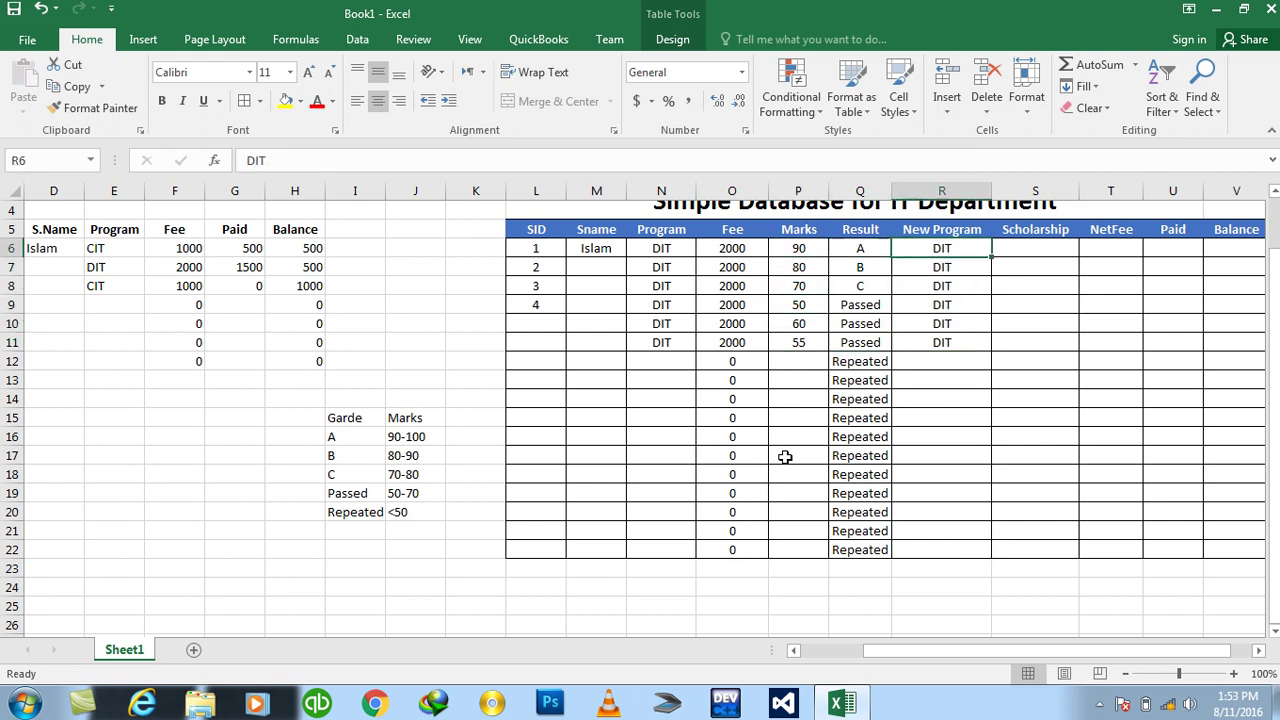
key("Right")
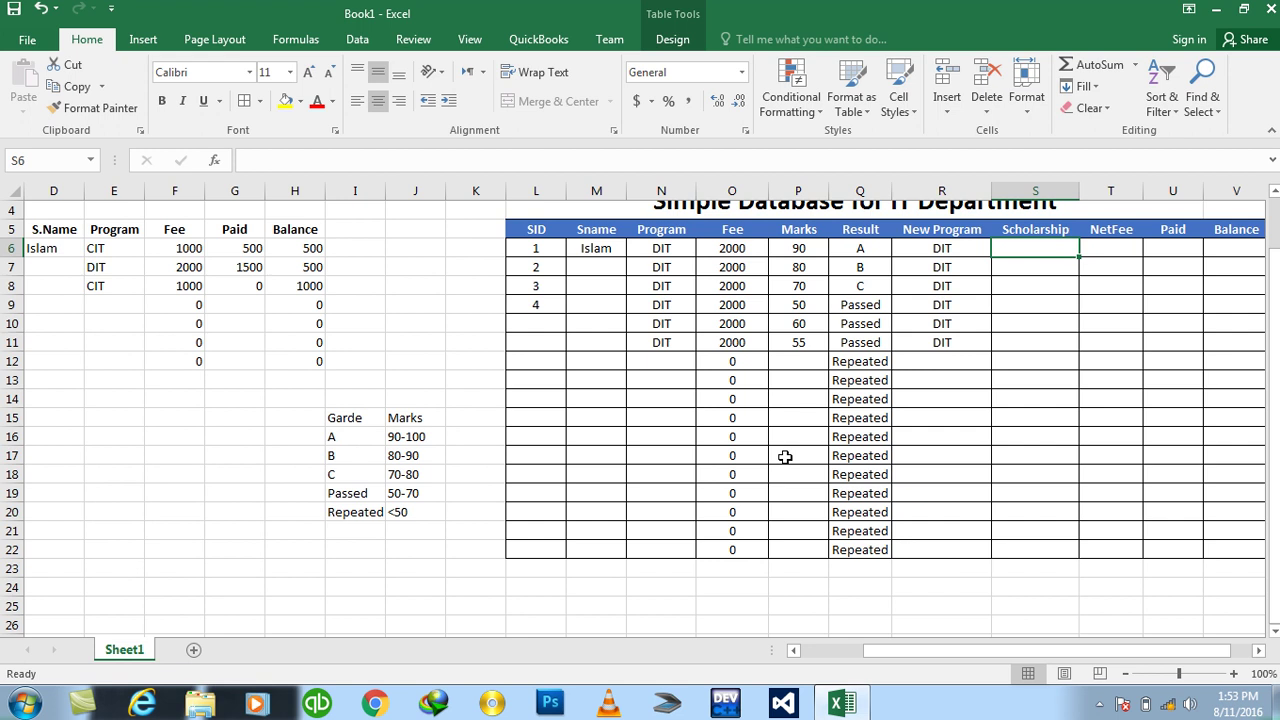
type("=")
type("if(")
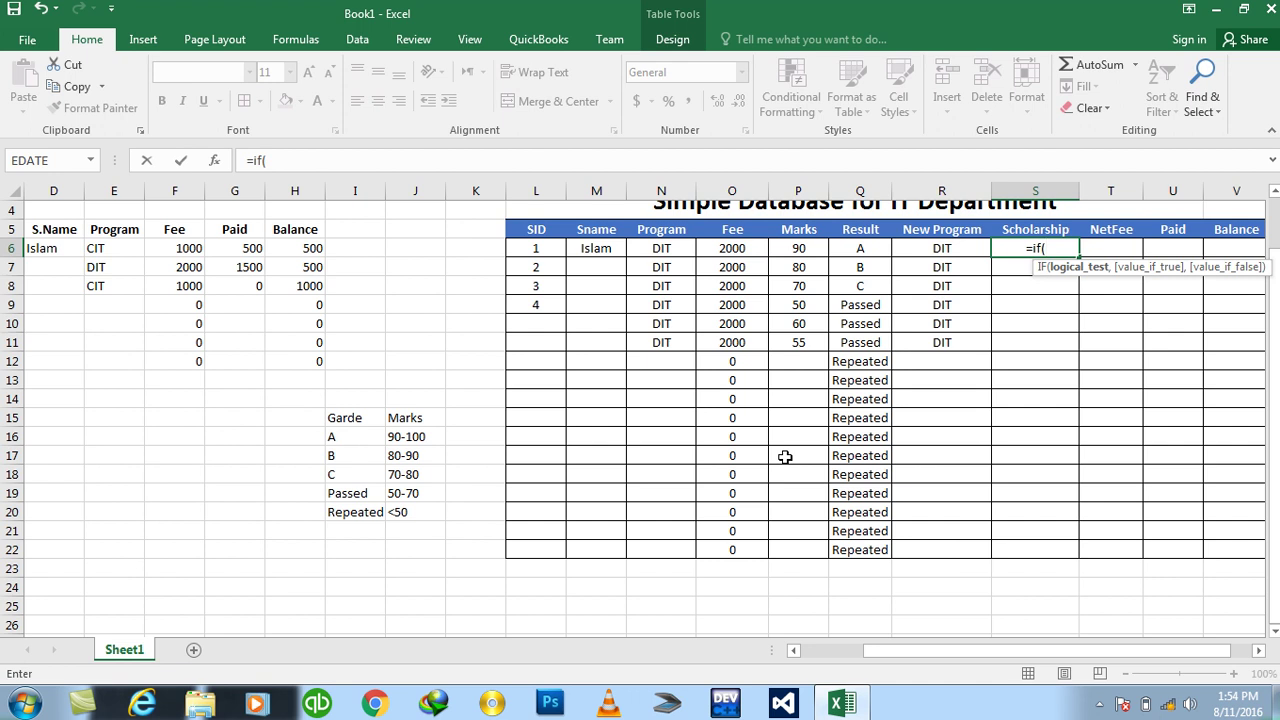
Add Scholarship branches giving 30% of Fee for grade A and 20% for B
left_click(866, 248)
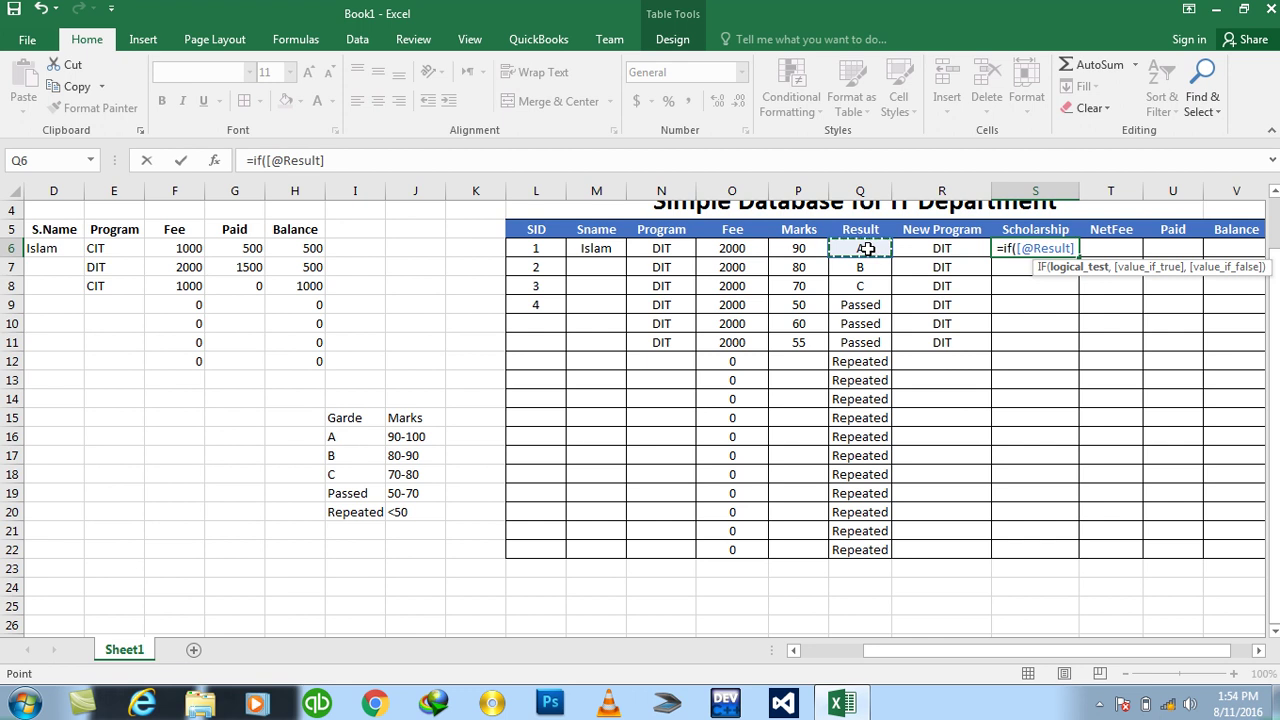
type("=\"A\",")
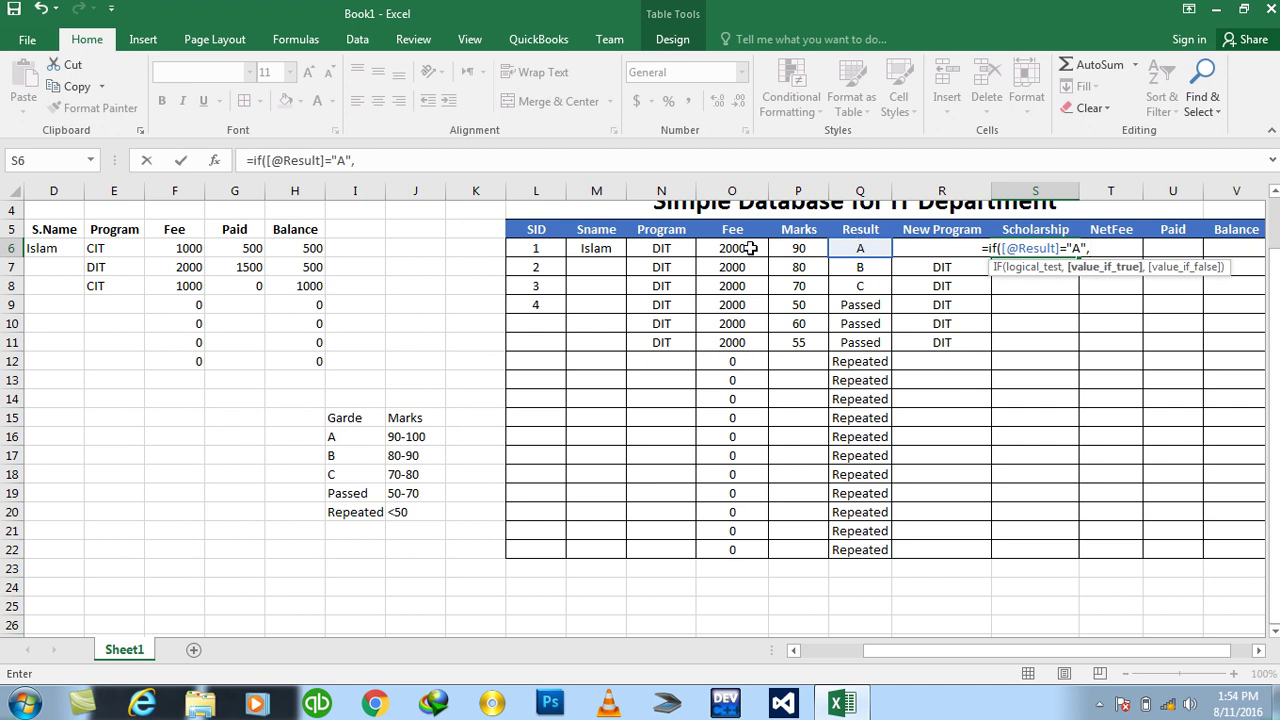
left_click(750, 248)
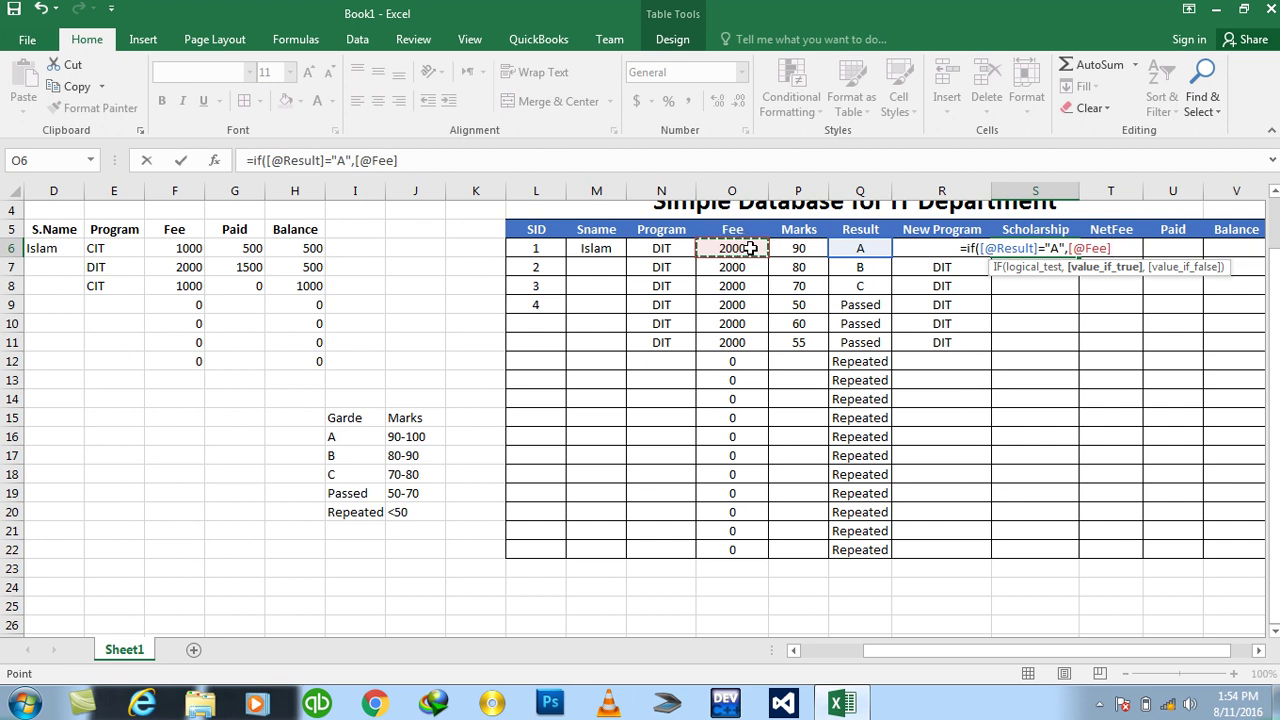
type("*")
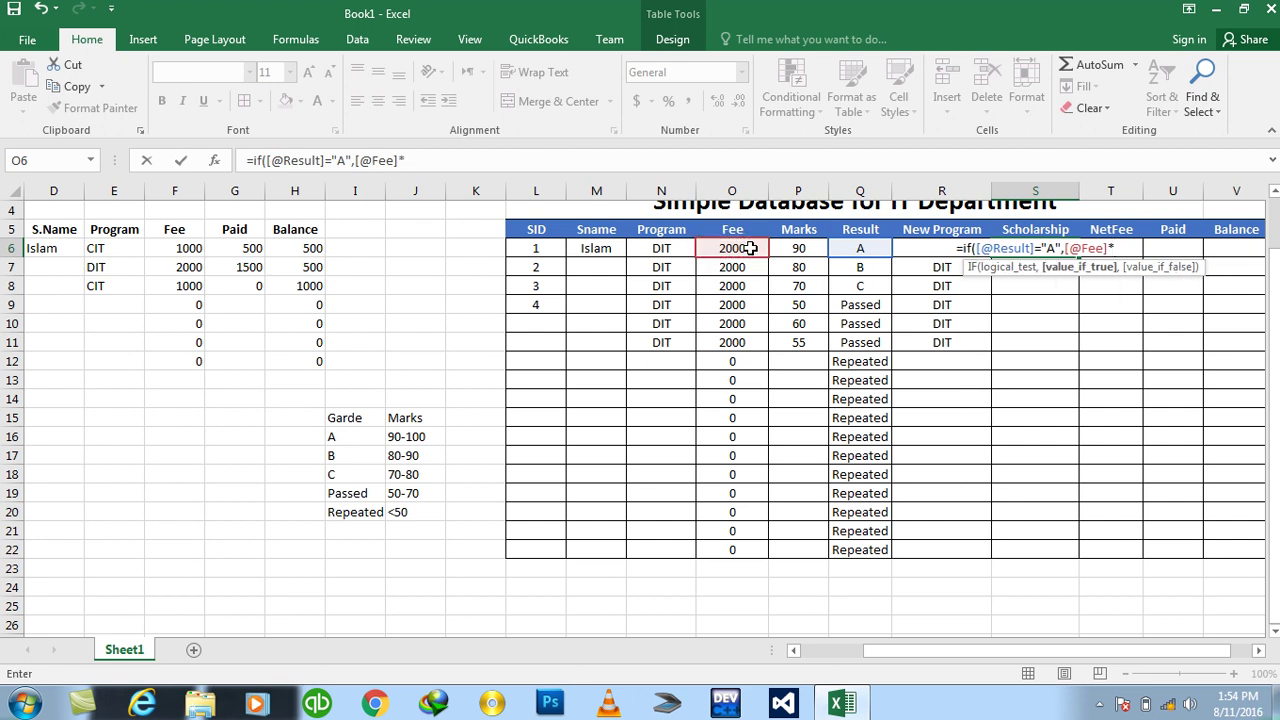
type("30/100")
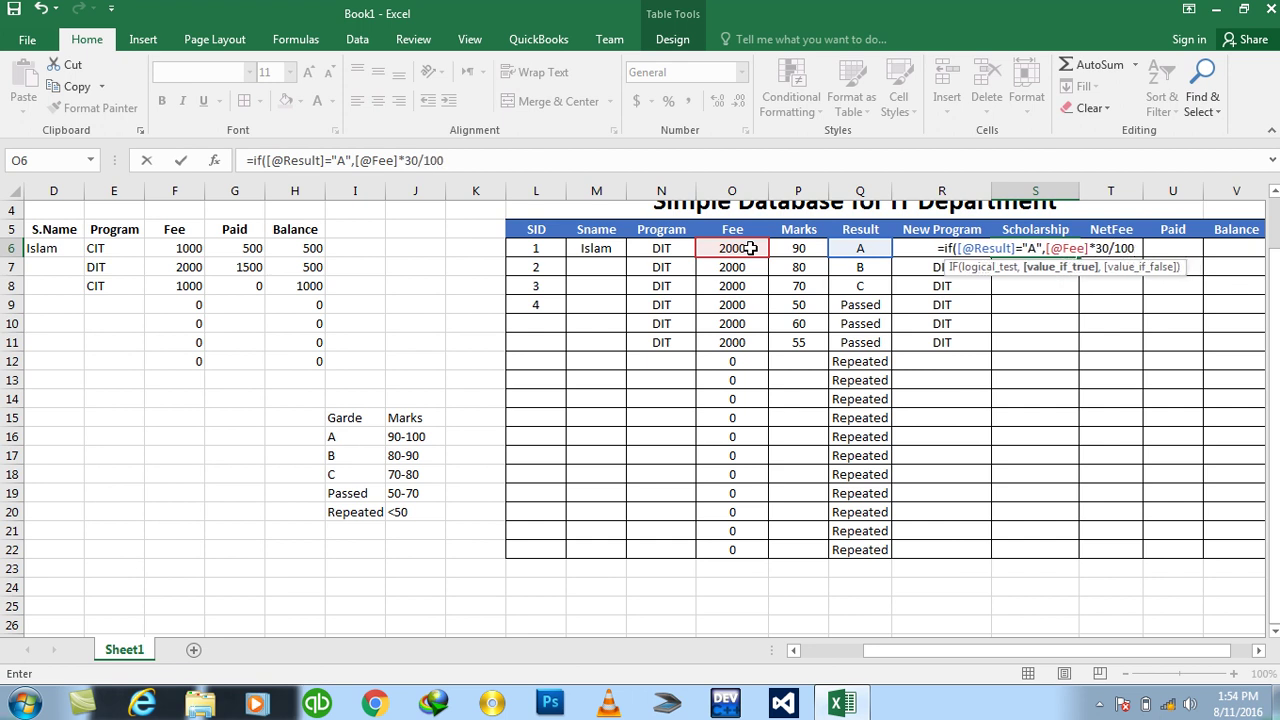
type(",if")
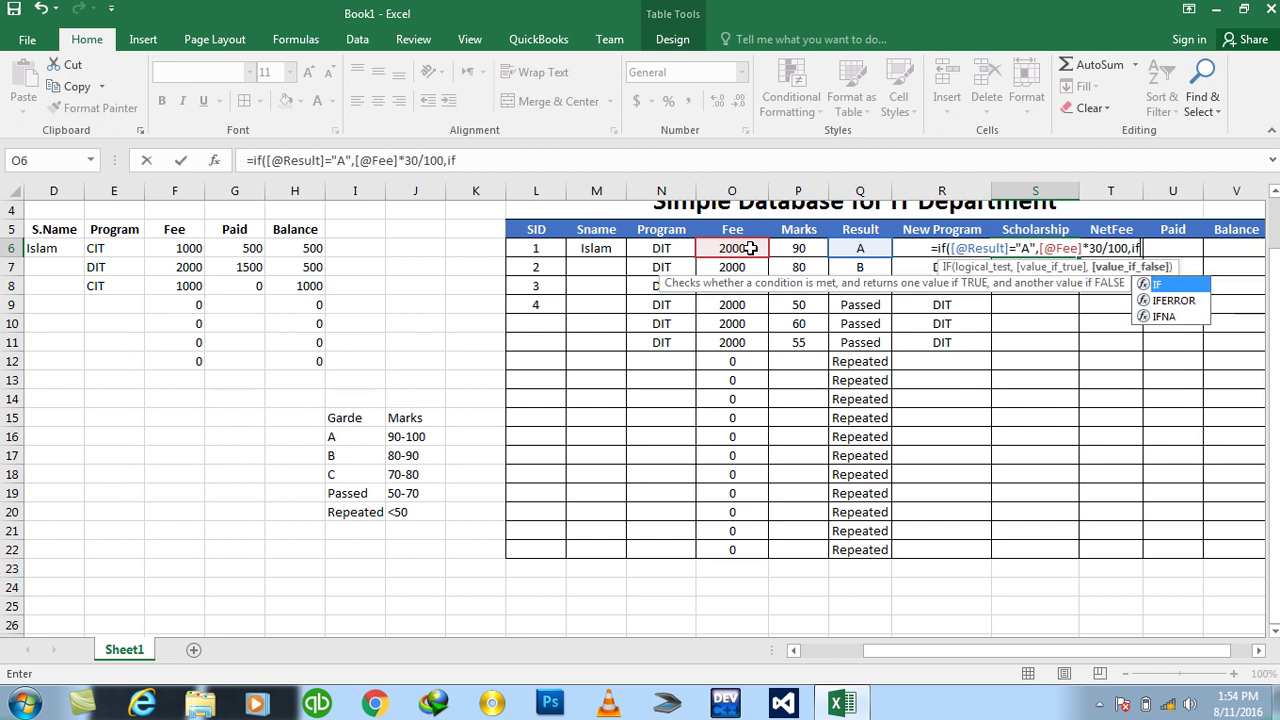
type("(")
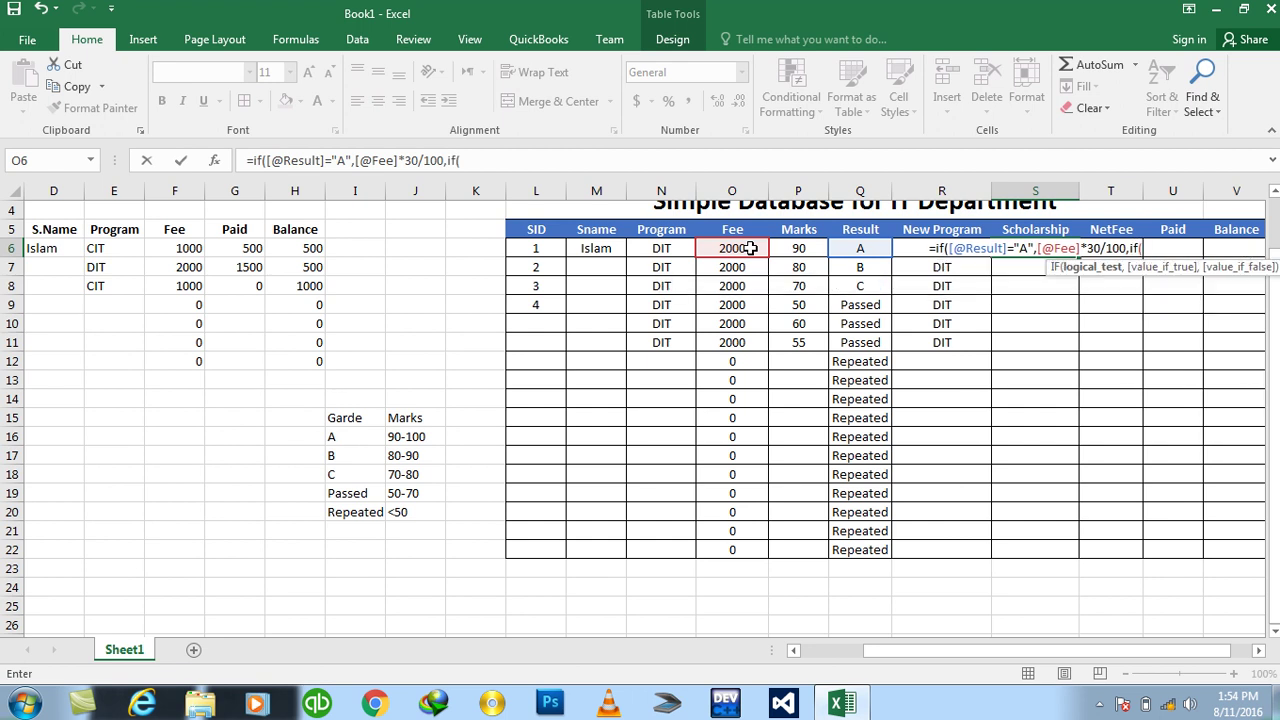
left_click(840, 247)
type("=\"B\",")
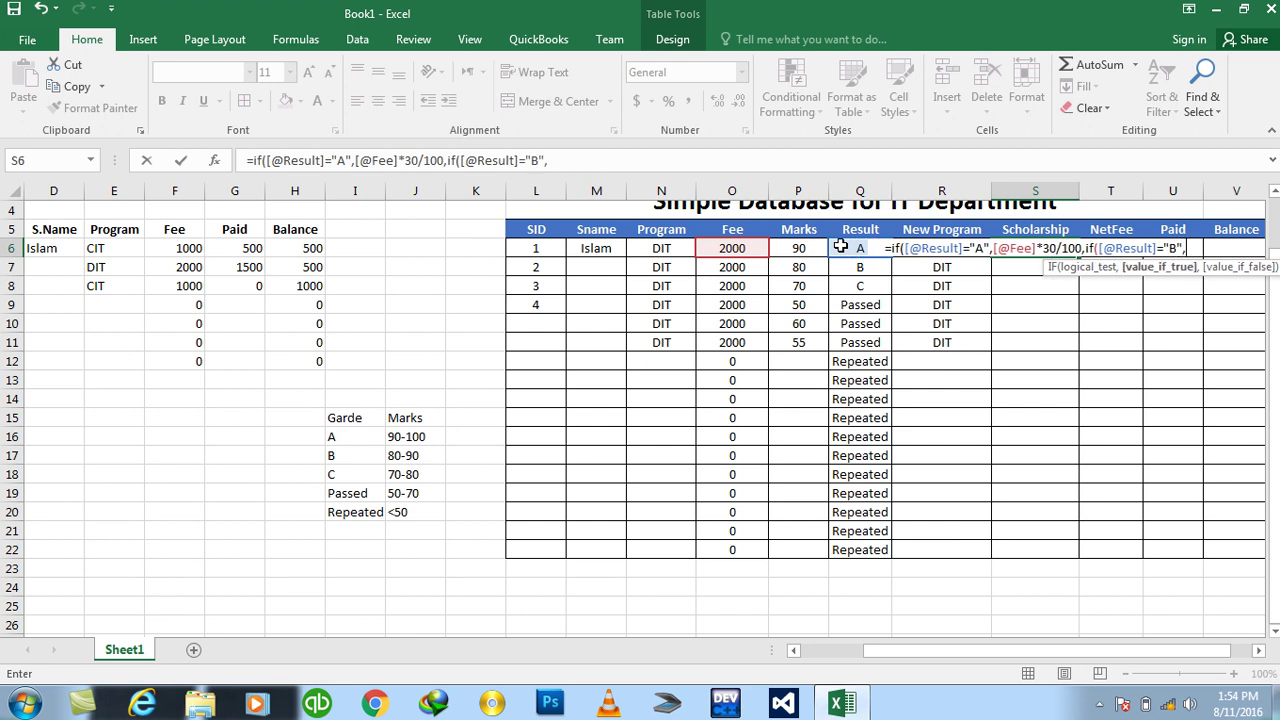
left_click(757, 248)
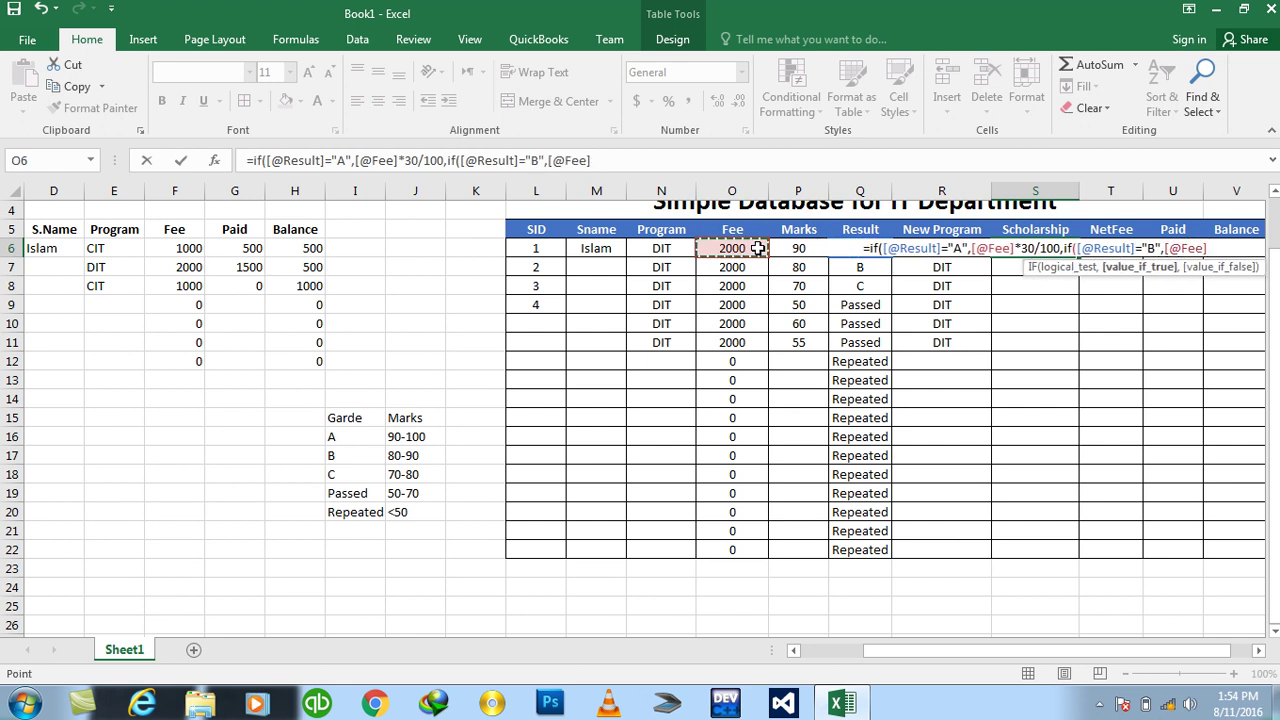
type("*20/100,if(")
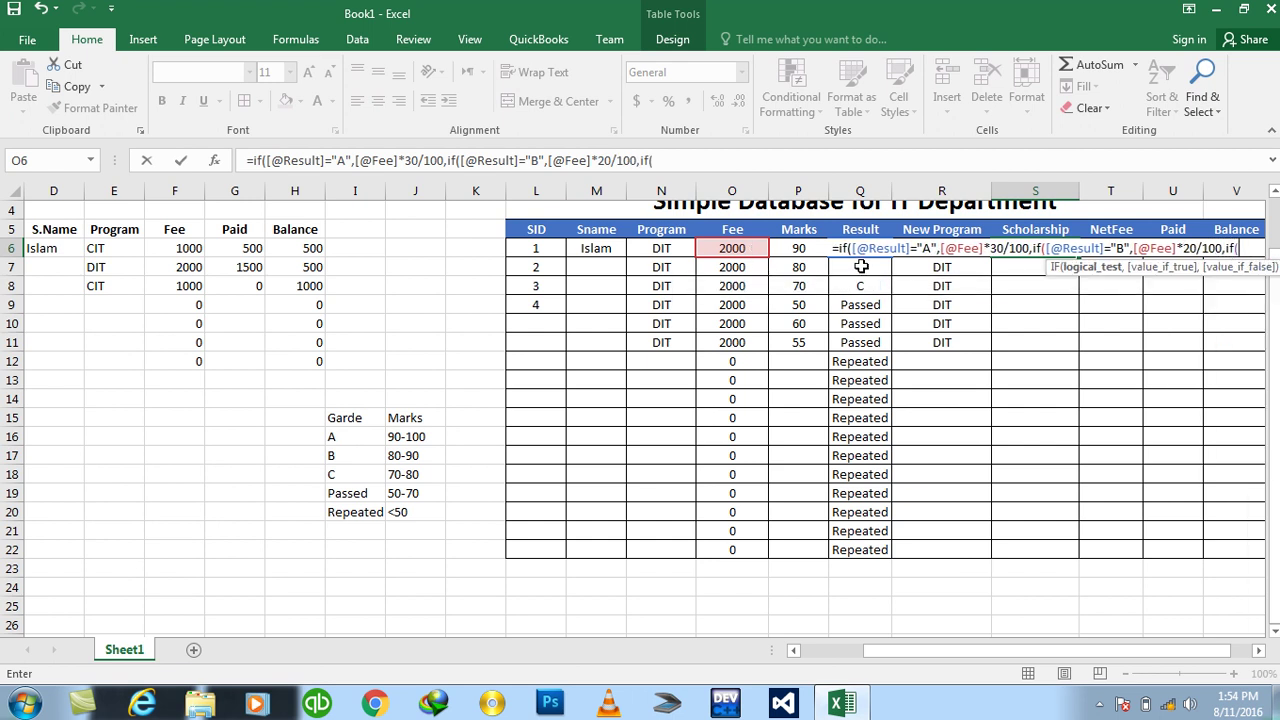
Add the grade C branch at 10% of Fee, with 0 otherwise
left_click(860, 270)
key("Up")
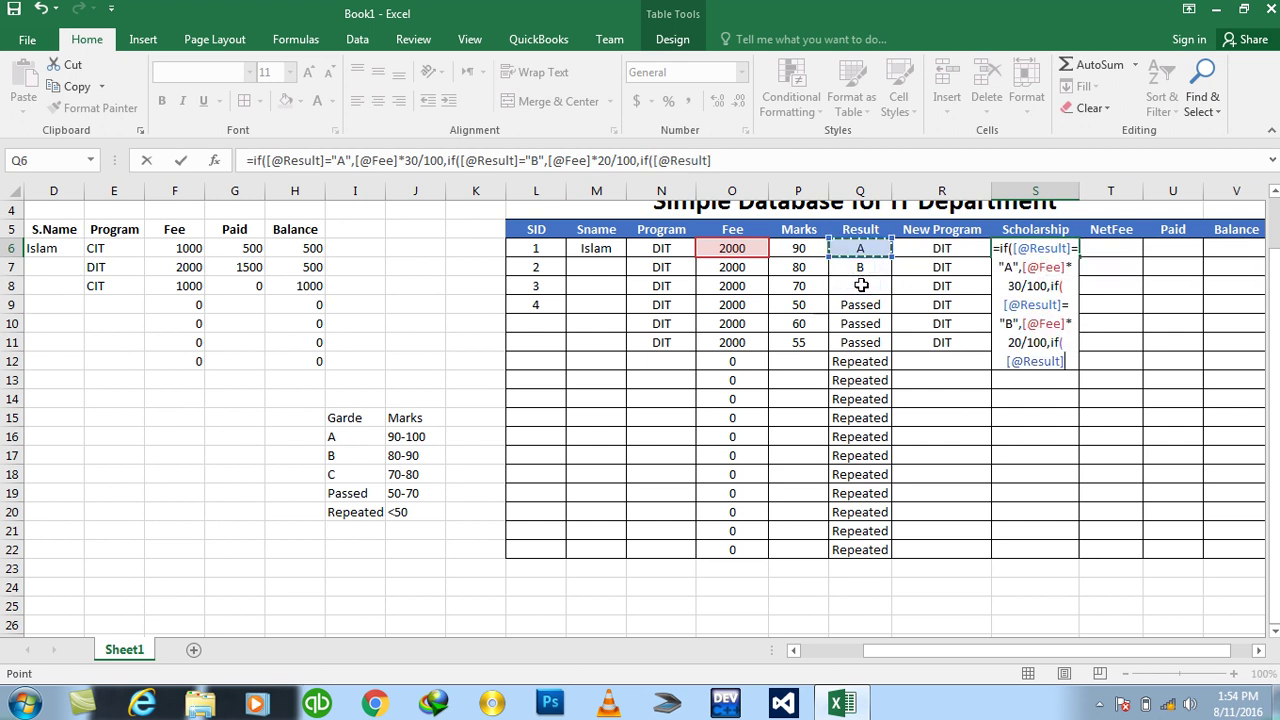
type("=\"")
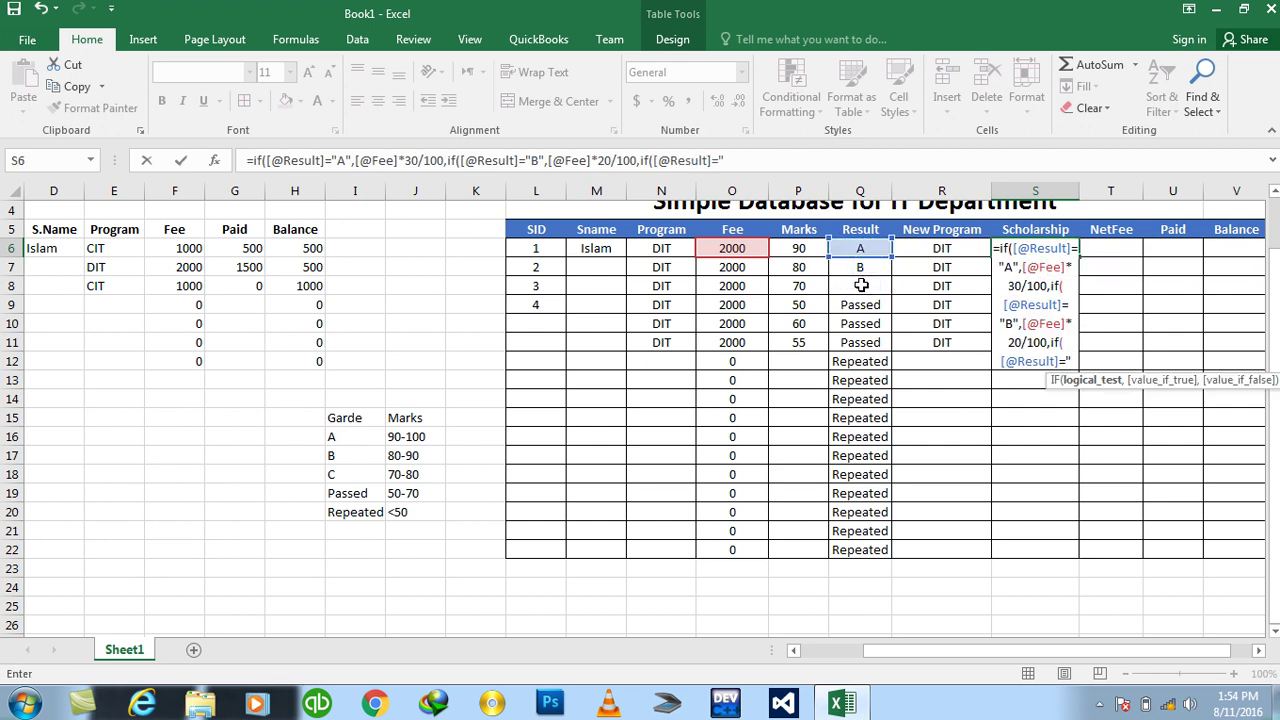
type("C\"")
type(",")
left_click(752, 250)
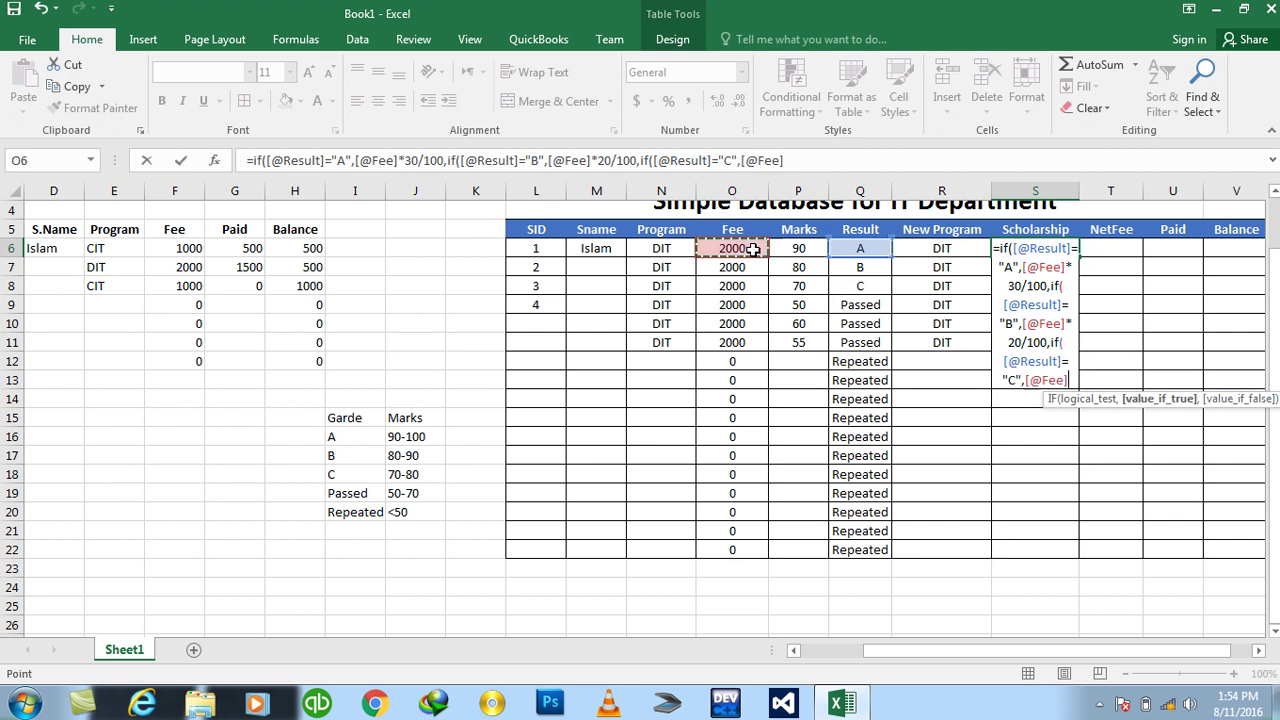
type("*10/100")
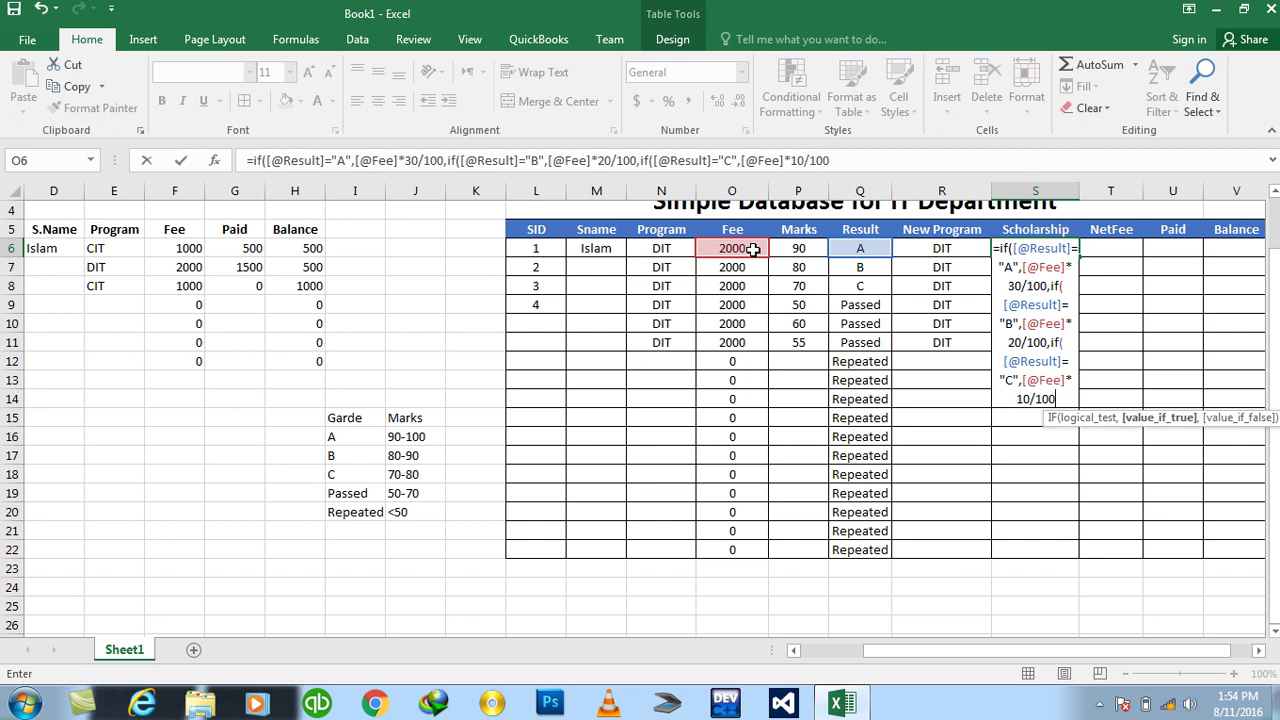
type(",")
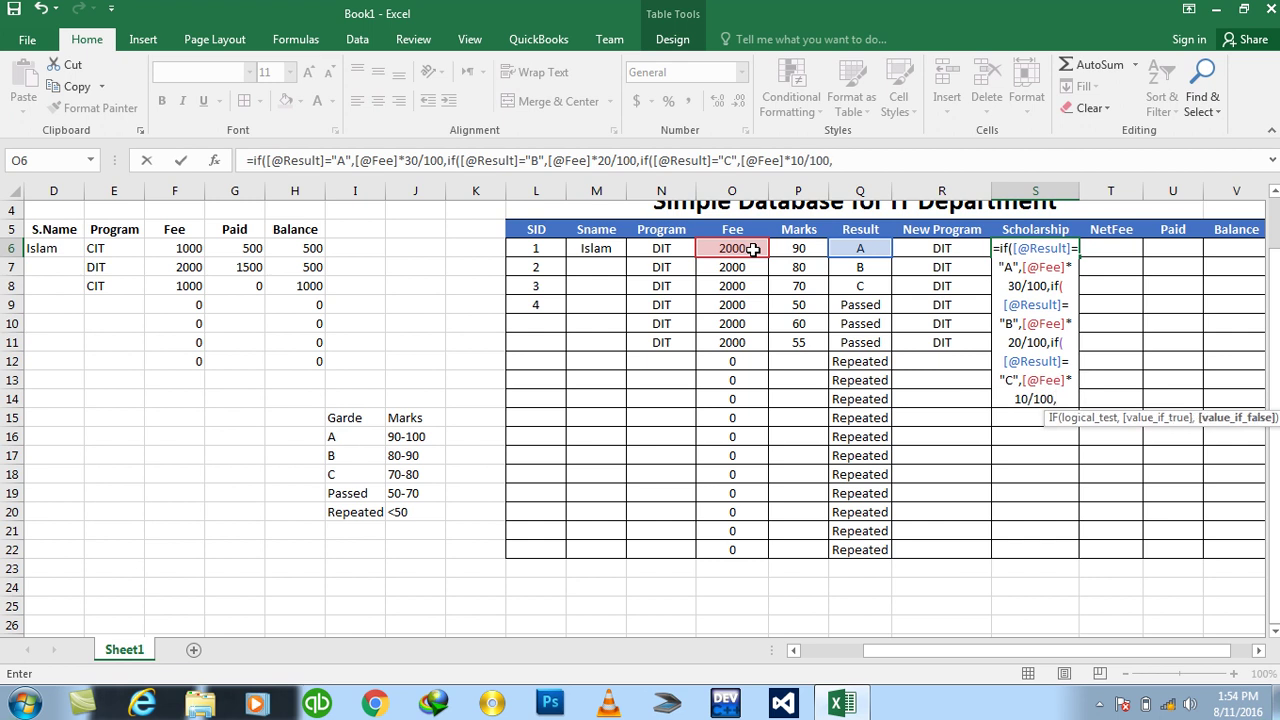
type("0")
Close the Scholarship formula with ))) and check the 600, 400, 200, 0 results
type(")))")
key("Return")
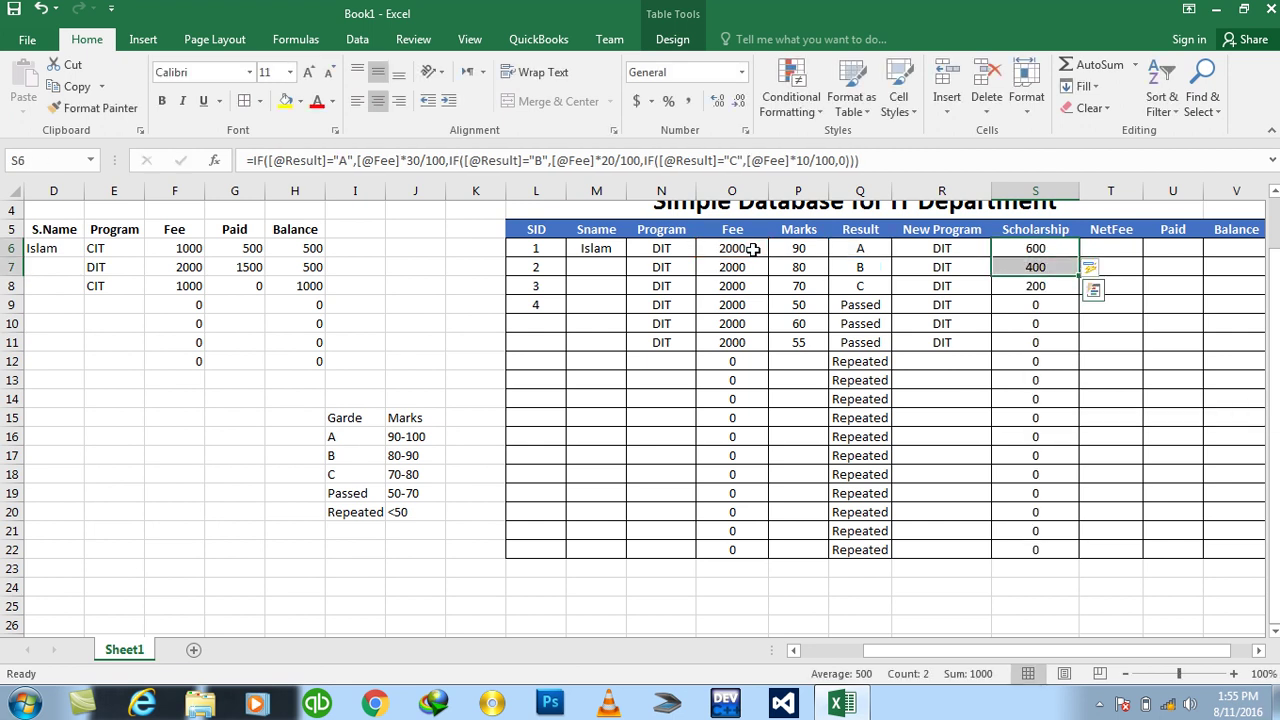
key("Down")
key("Down")
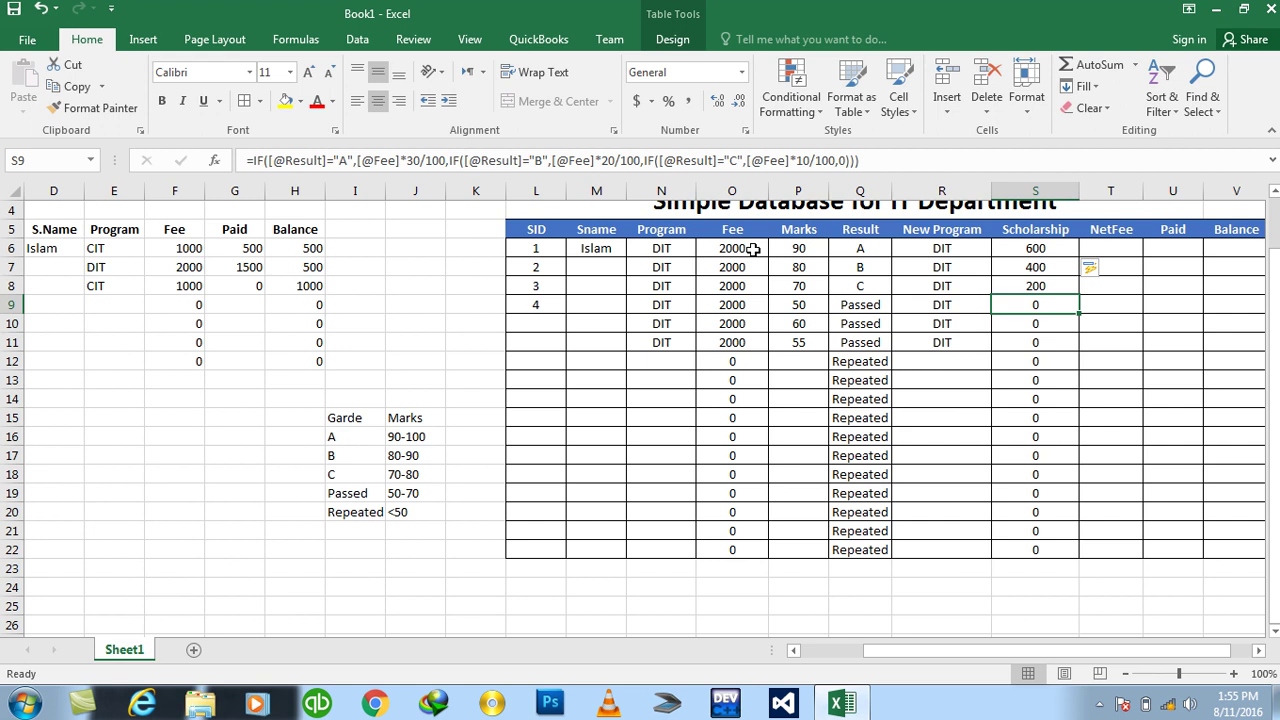
key("Down")
key("Down")
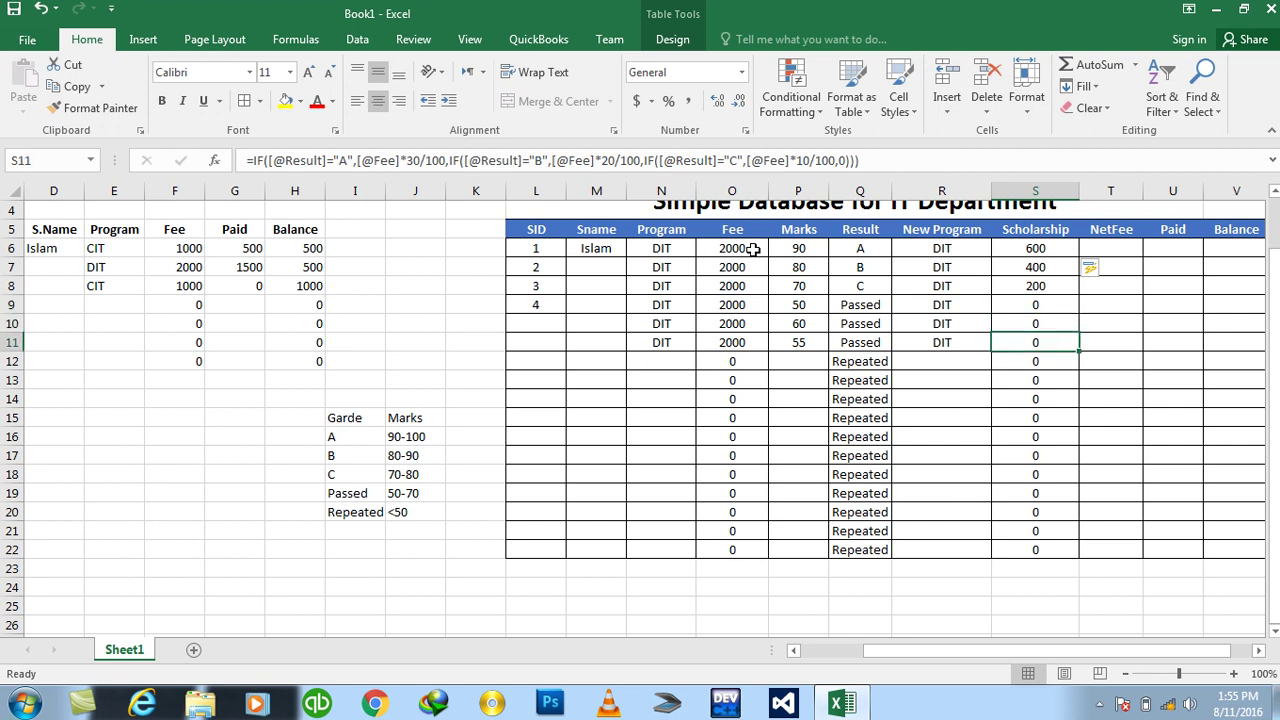
key("Up")
key("Up")
key("Up")
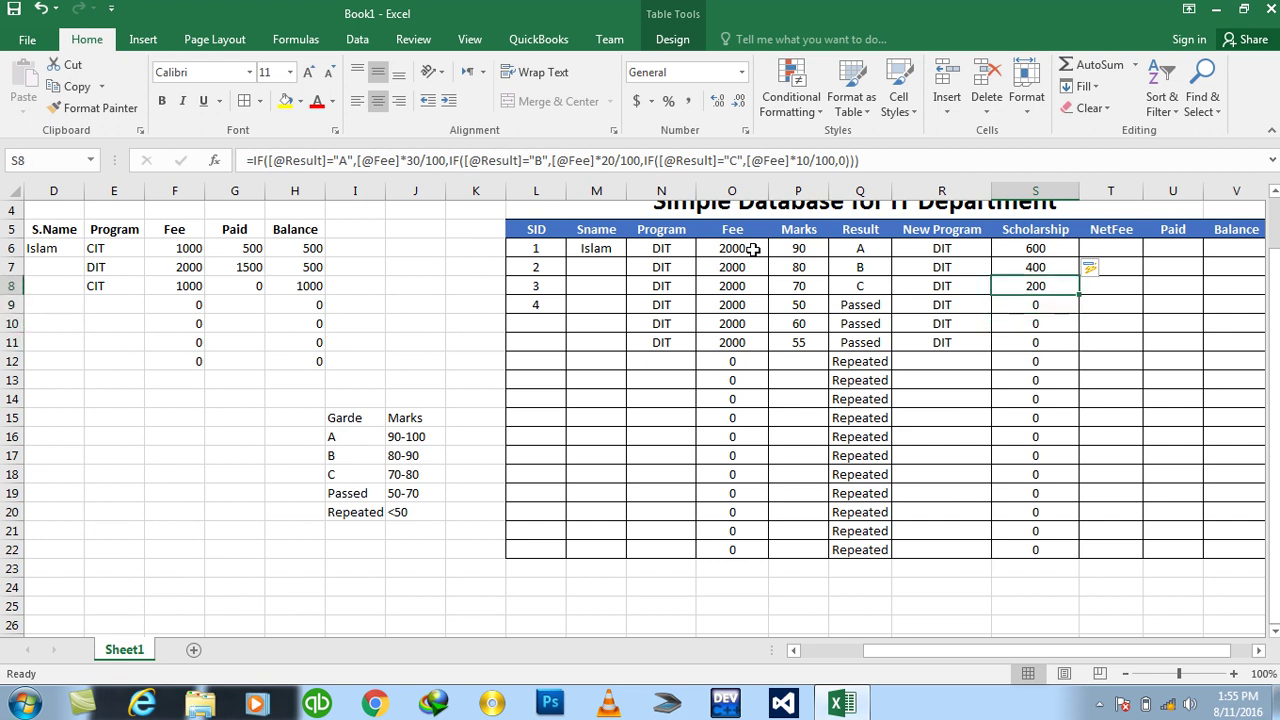
key("Up")
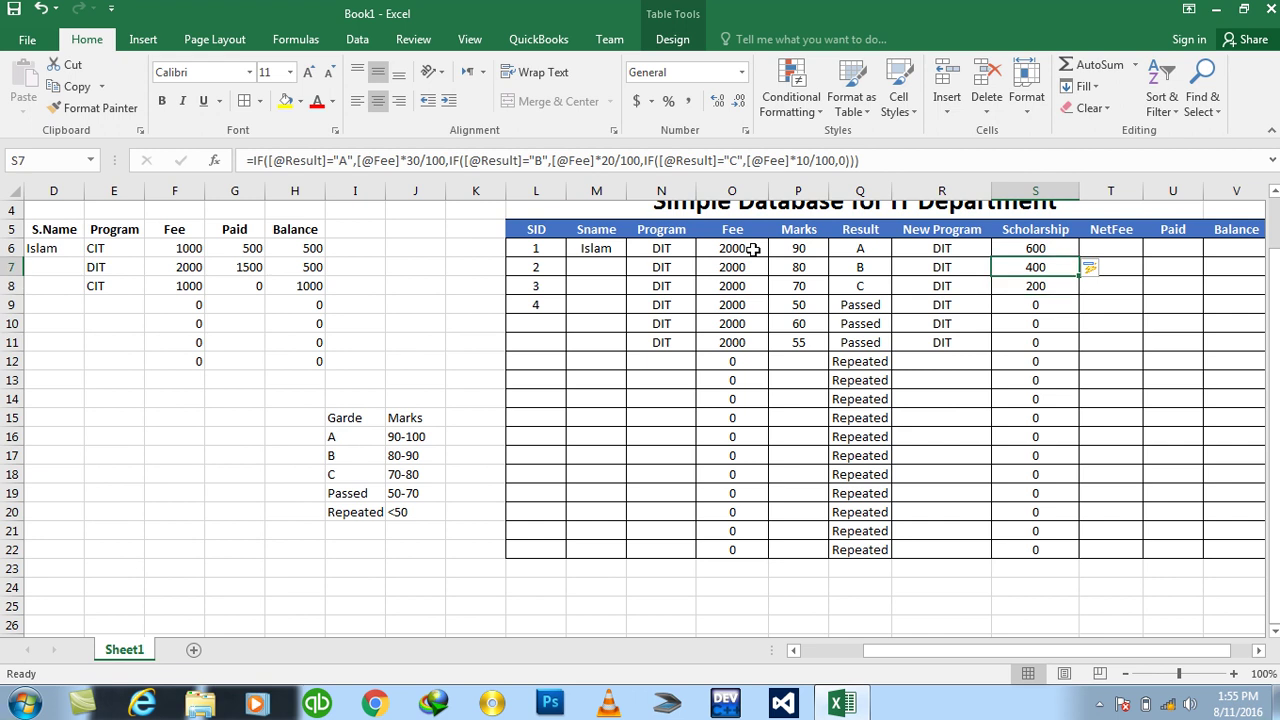
key("Up")
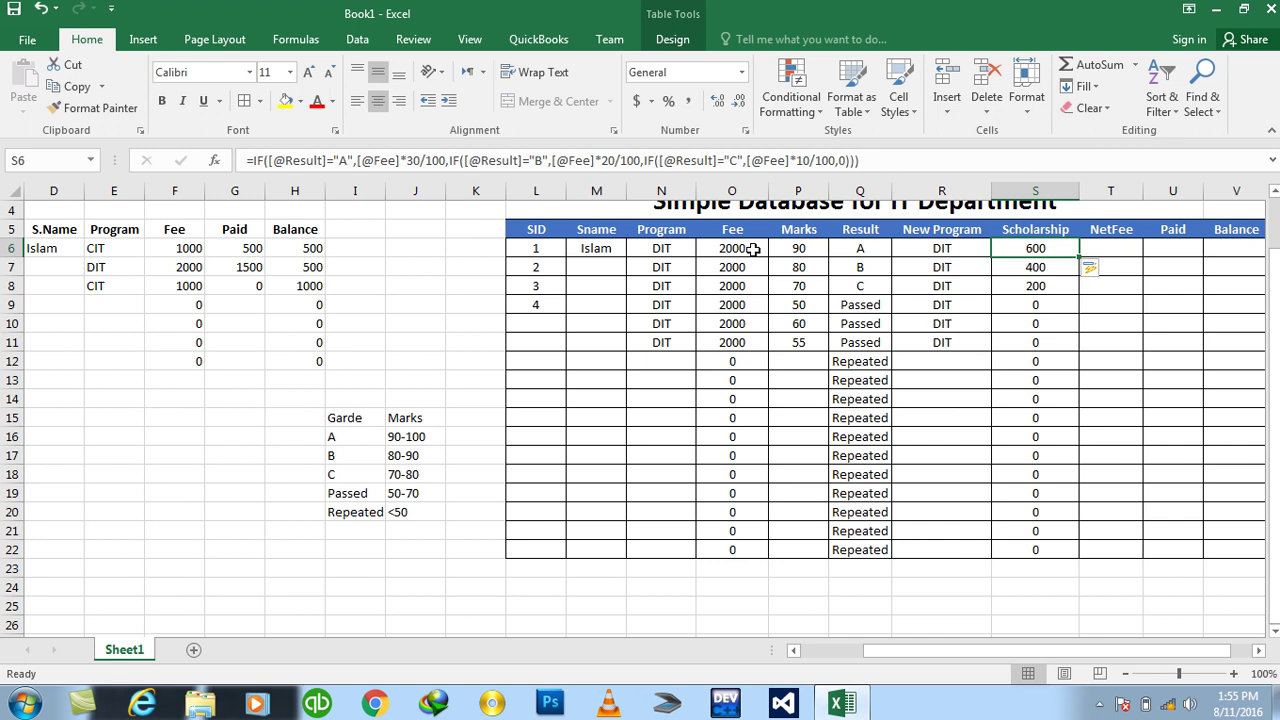
key("Right")
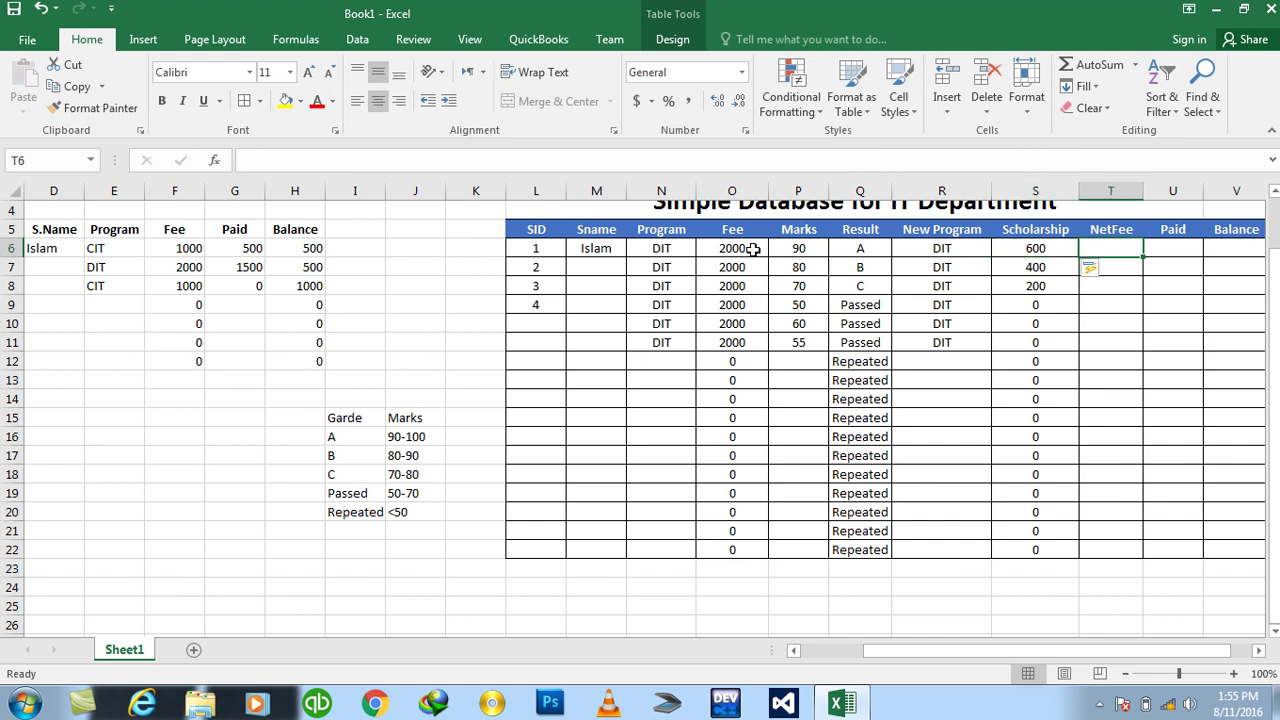
type("=")
left_click(733, 250)
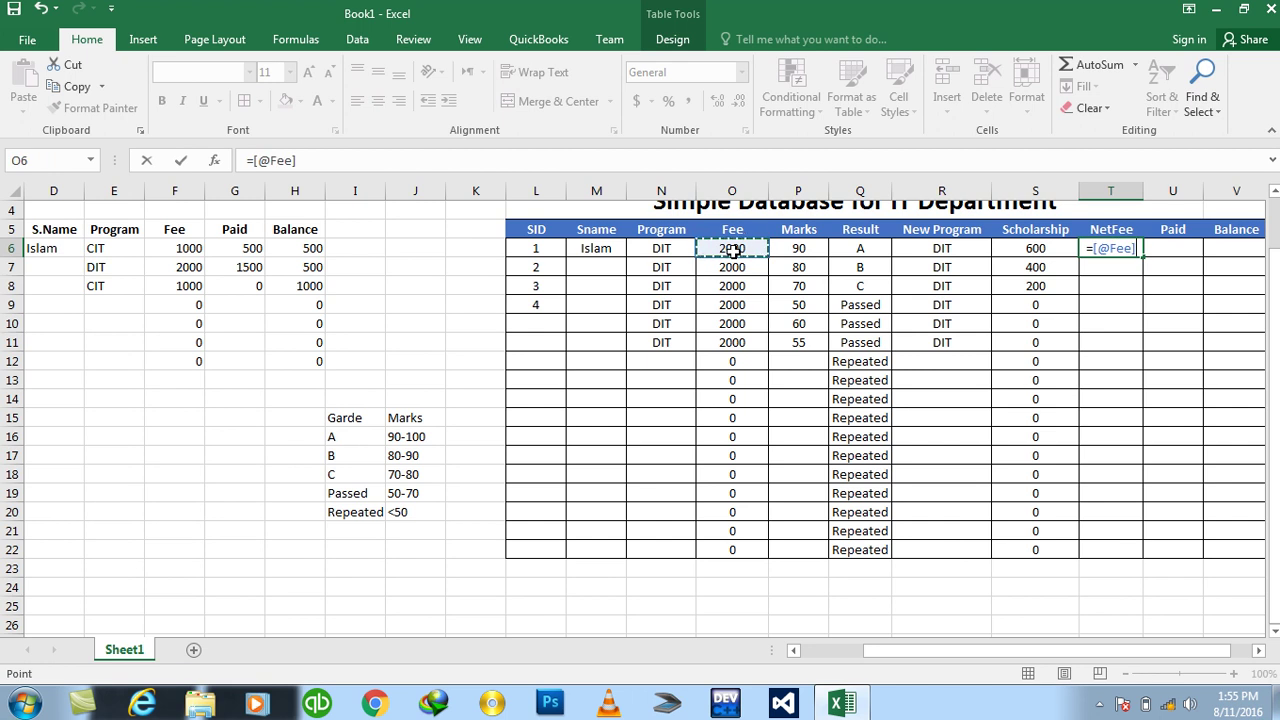
type("-")
left_click(1037, 249)
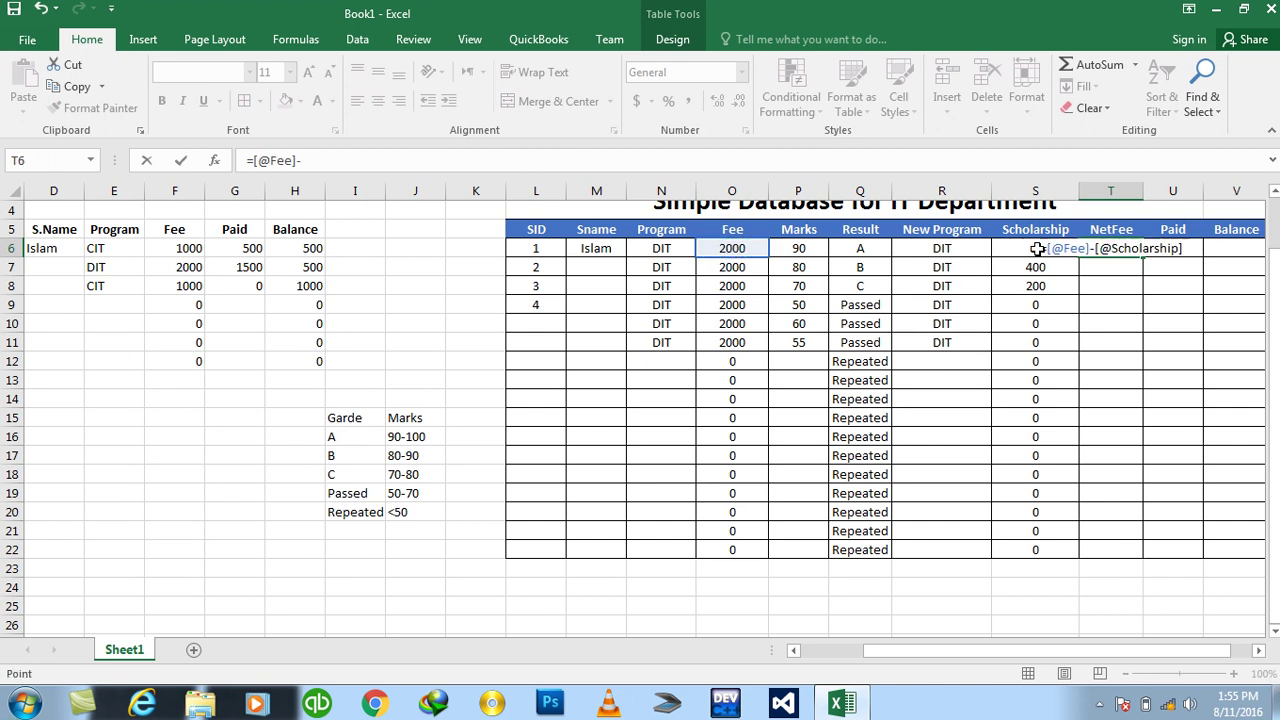
key("Return")
key("Up")
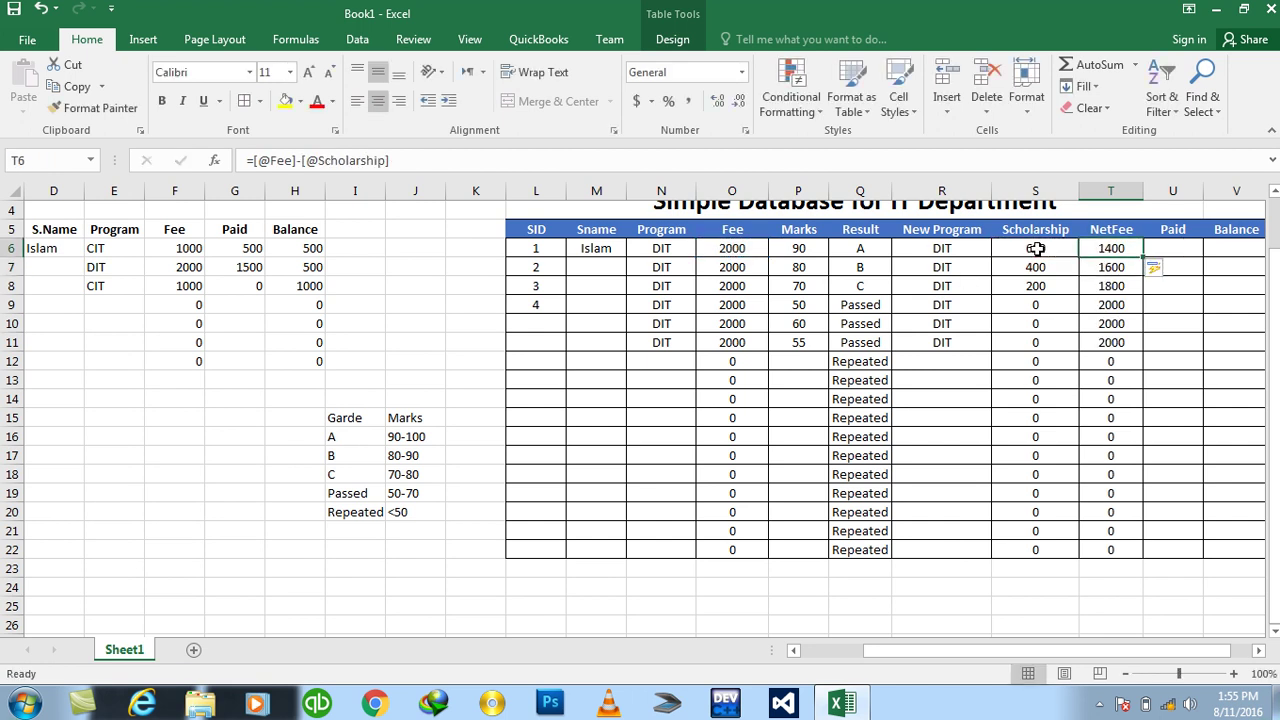
key("Down")
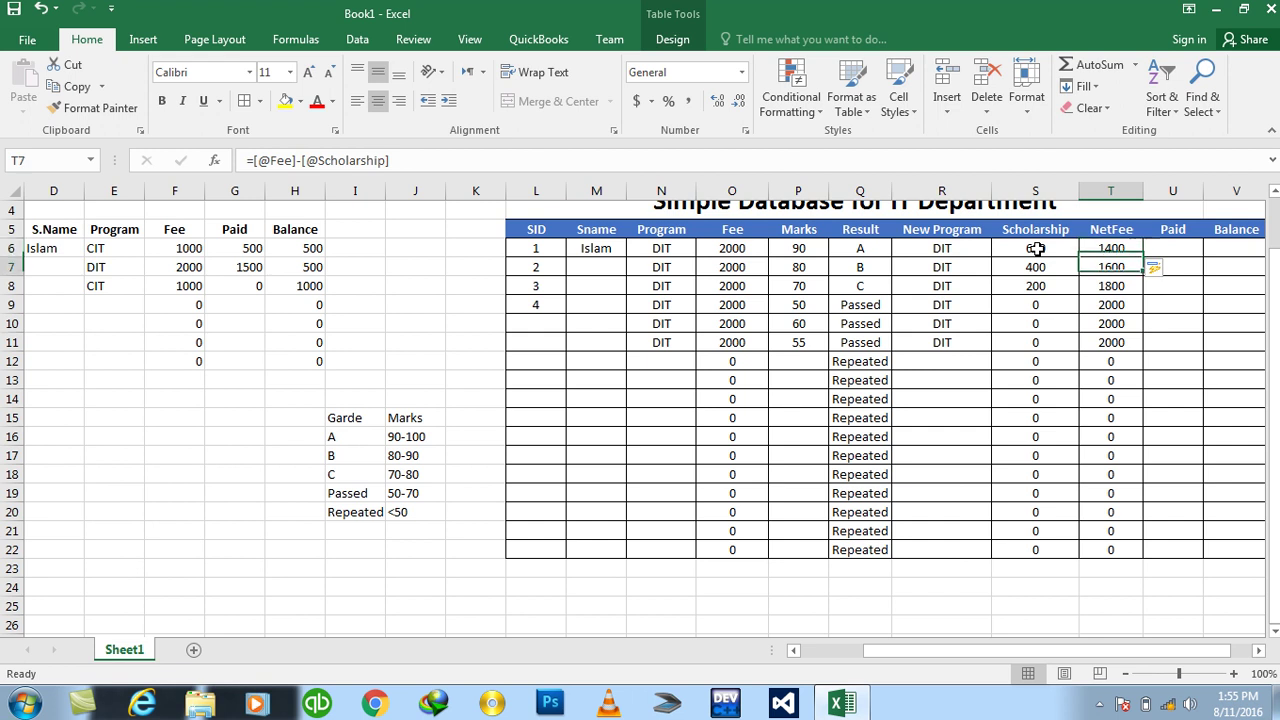
key("Down")
key("Down")
key("Down")
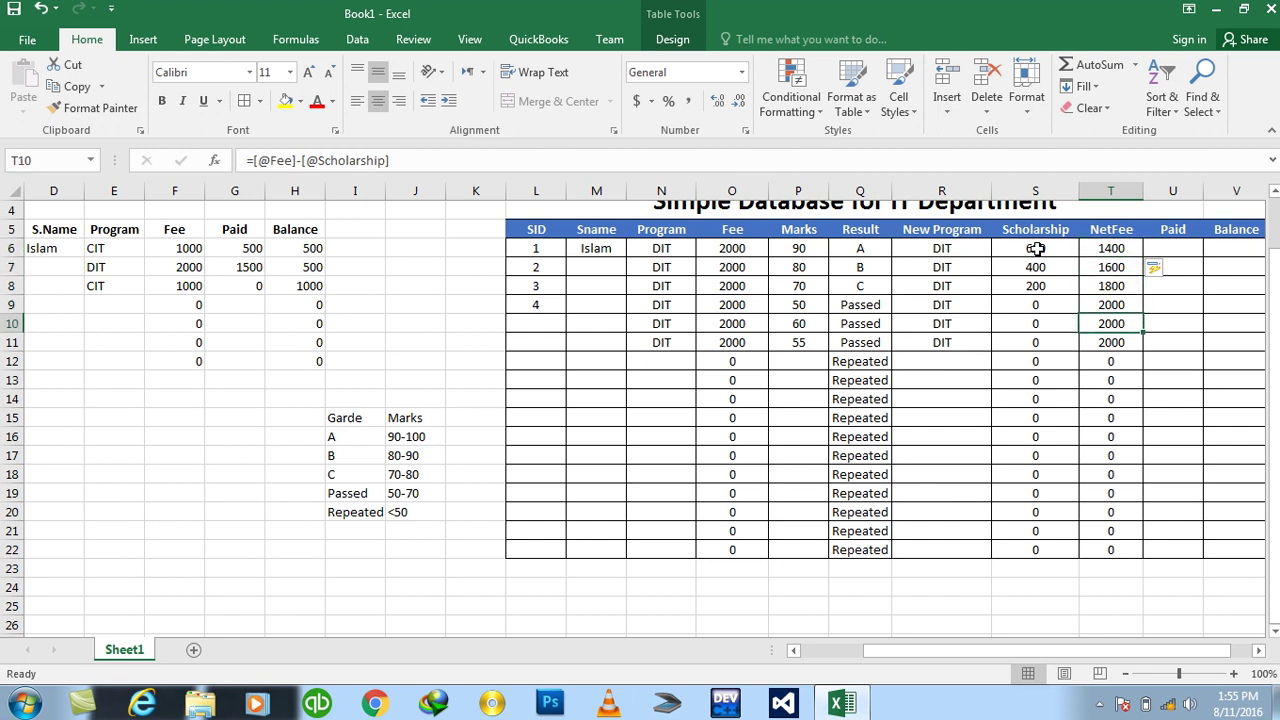
Set Paid to 1000 for all six student rows
key("Right")
key("Up")
key("Up")
key("Up")
key("Up")
key("shift+Down")
key("shift+Down")
key("shift+Down")
key("shift+Down")
key("shift+Down")
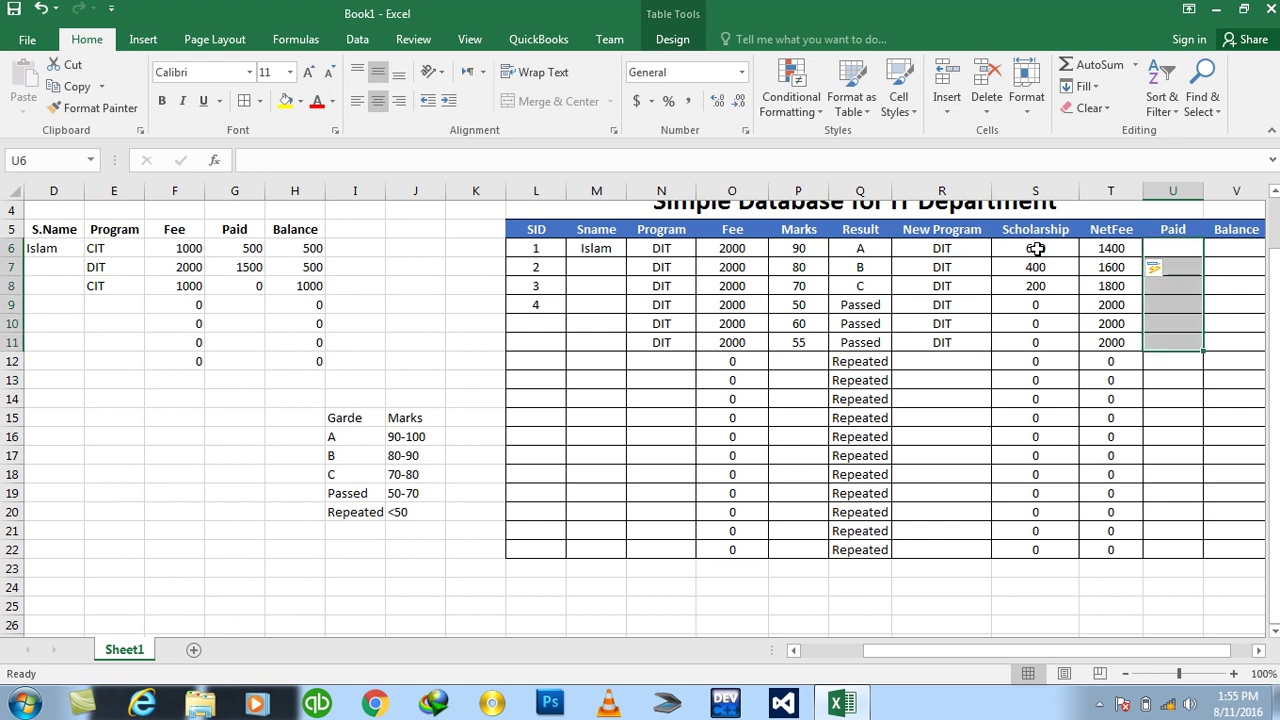
type("1000")
key("ctrl+Return")
key("Right")
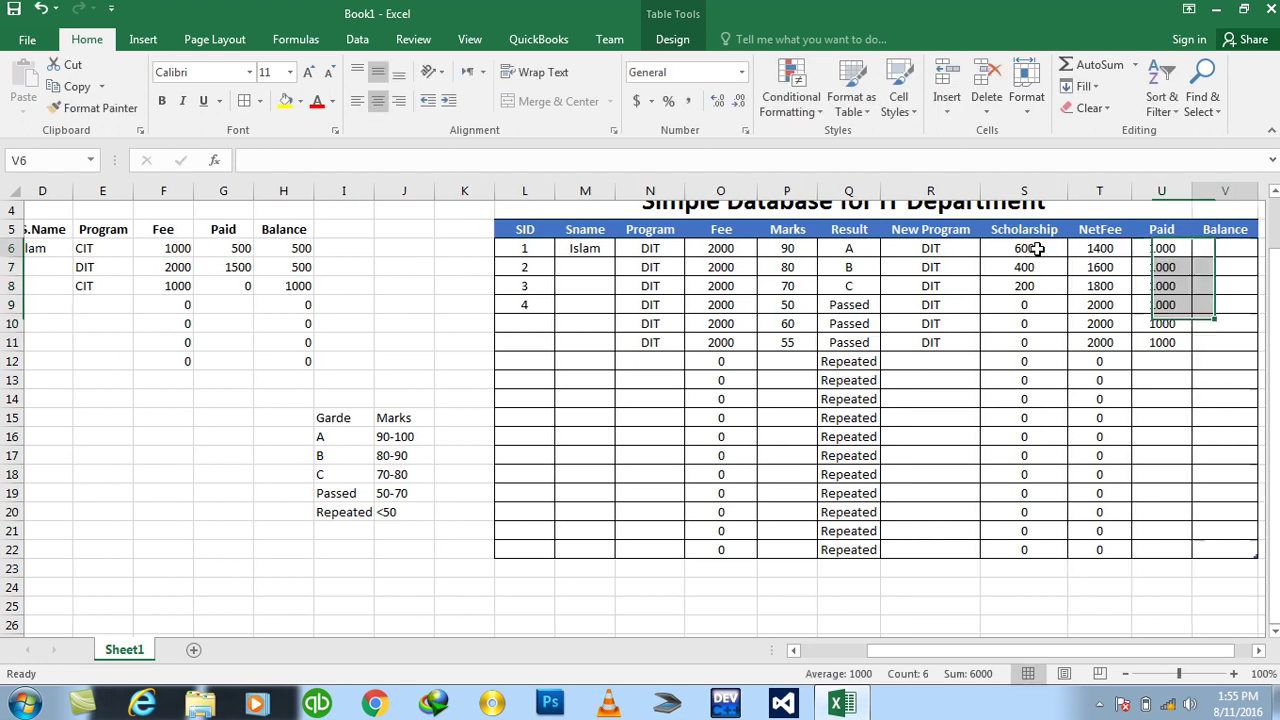
type("=")
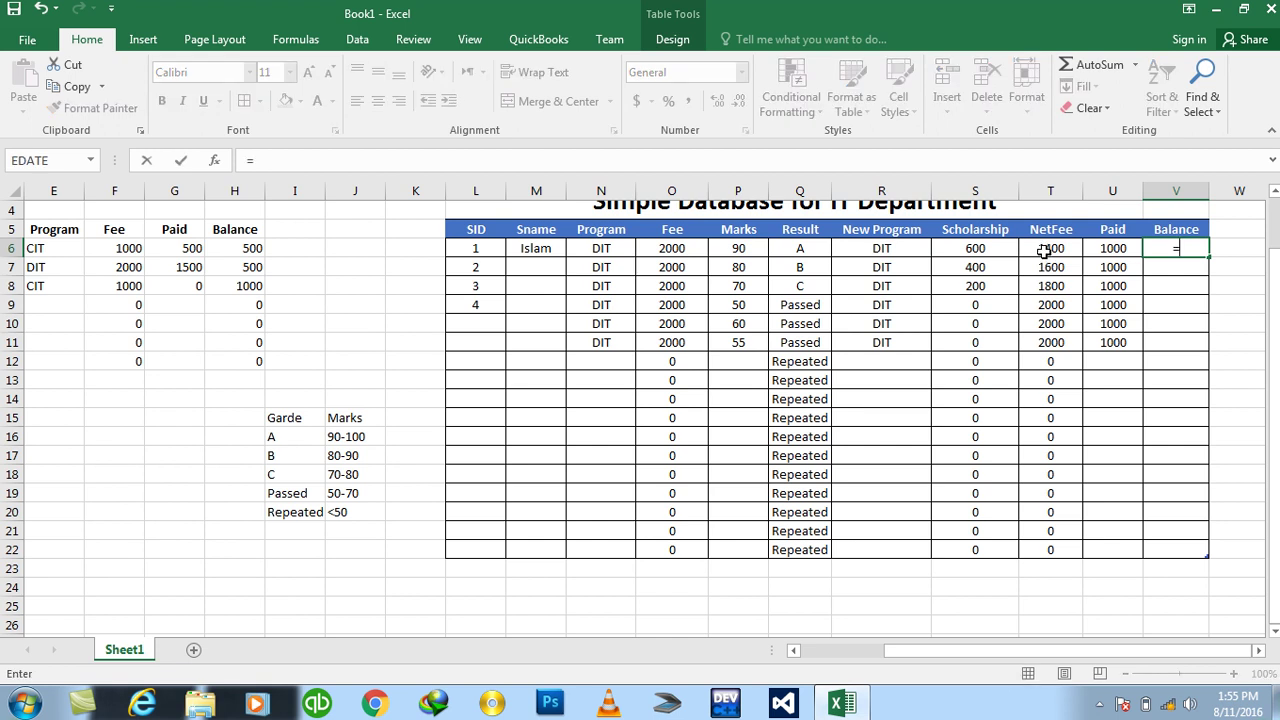
left_click(1043, 249)
type("-")
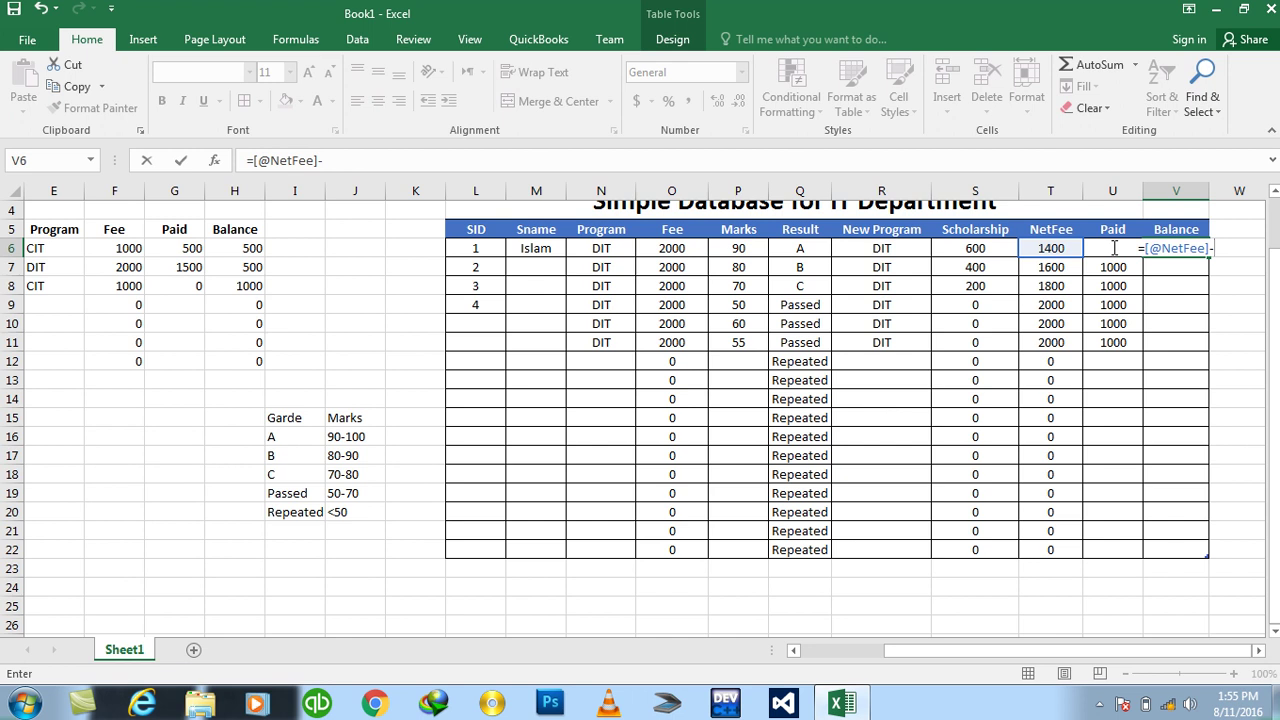
key("Down")
key("Left")
key("Up")
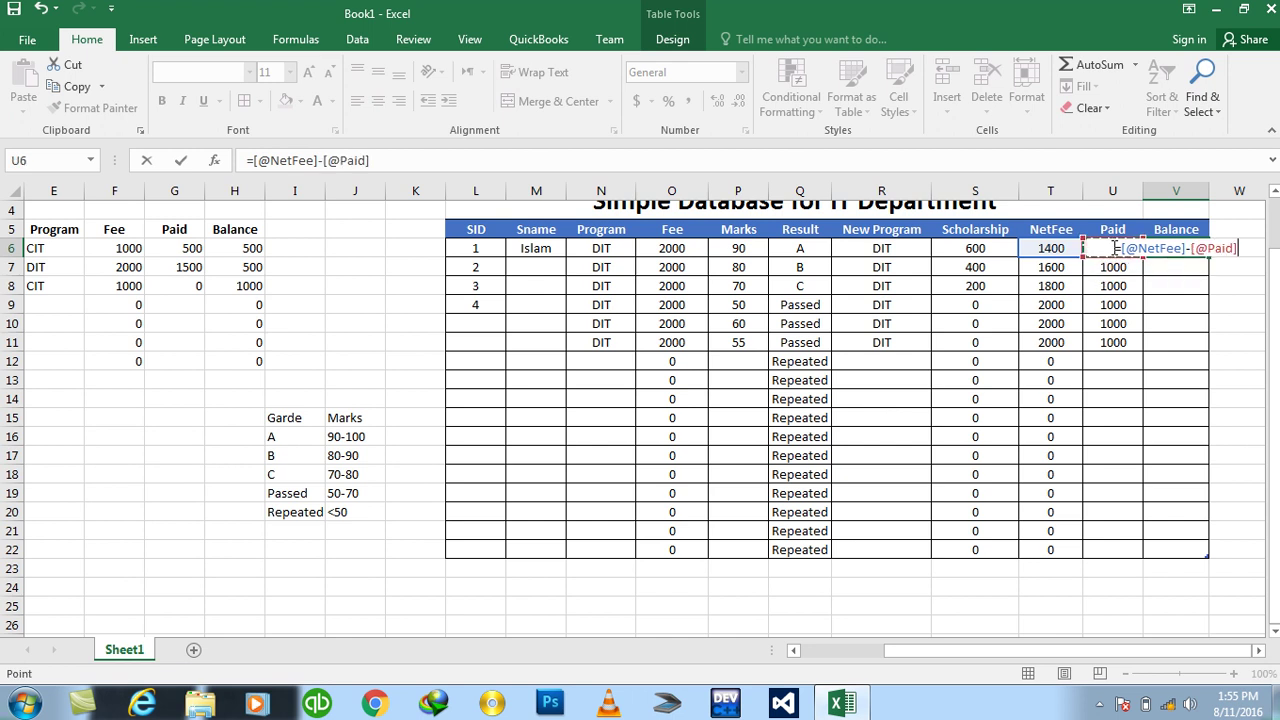
key("ctrl+Return")
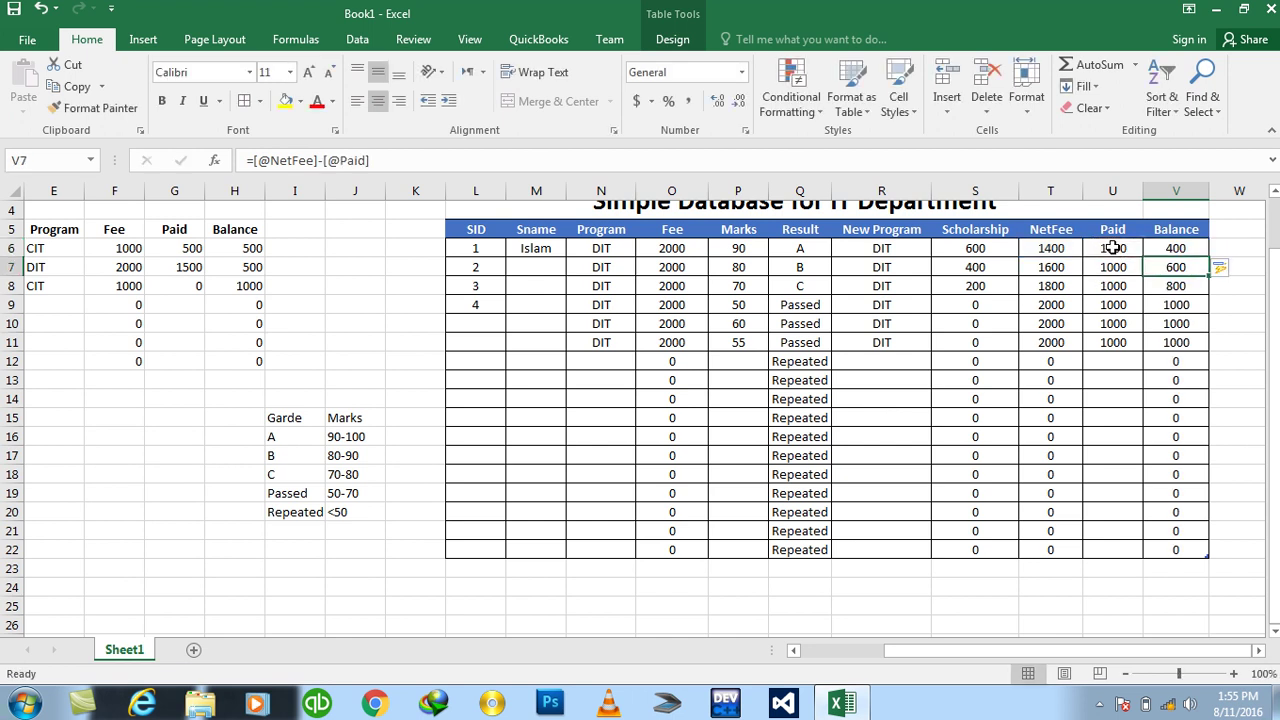
left_click(1113, 248)
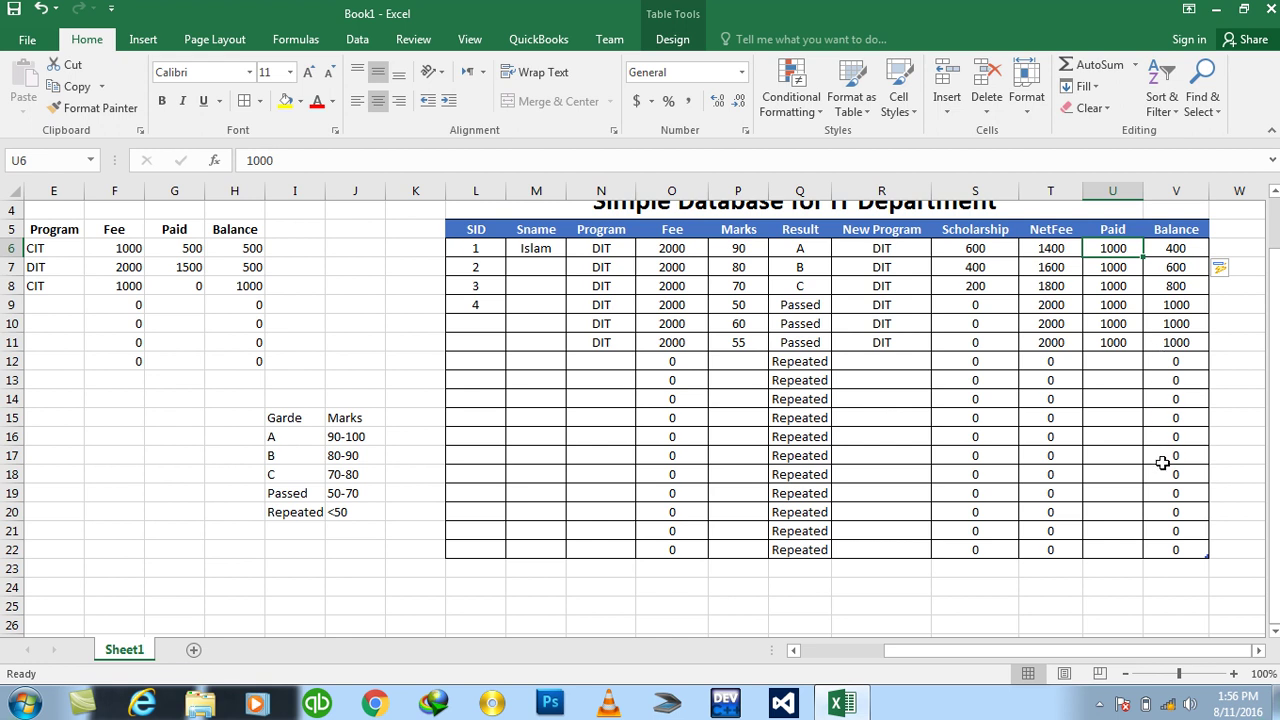
scroll(1277, 367, "up", 1)
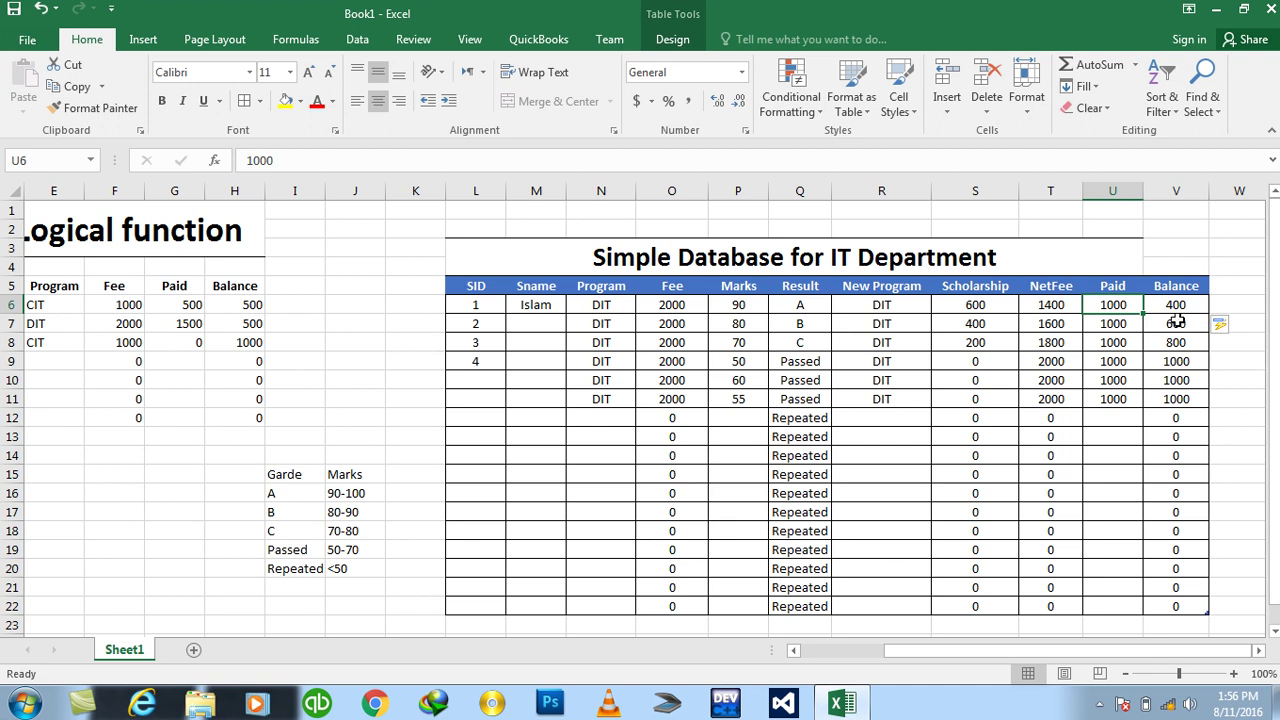
left_click(1048, 304)
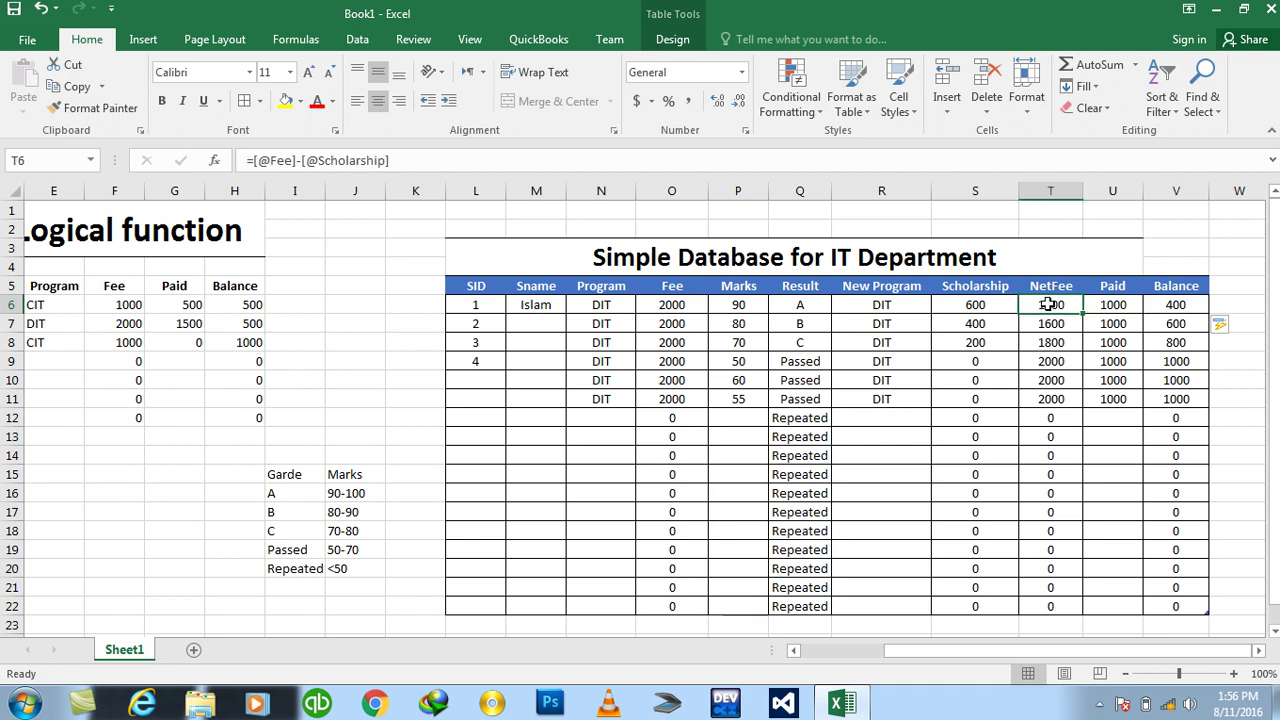
double_click(1048, 304)
key("Escape")
left_click(891, 304)
key("ctrl+Return")
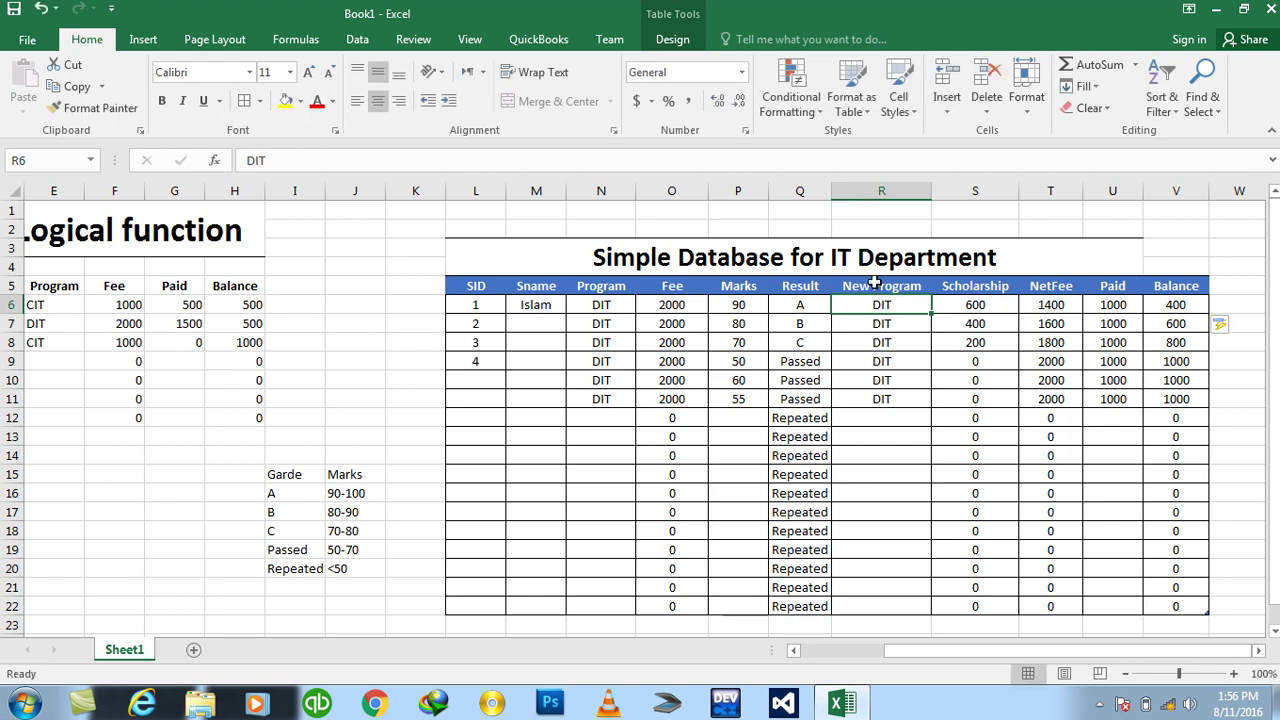
left_click(369, 281)
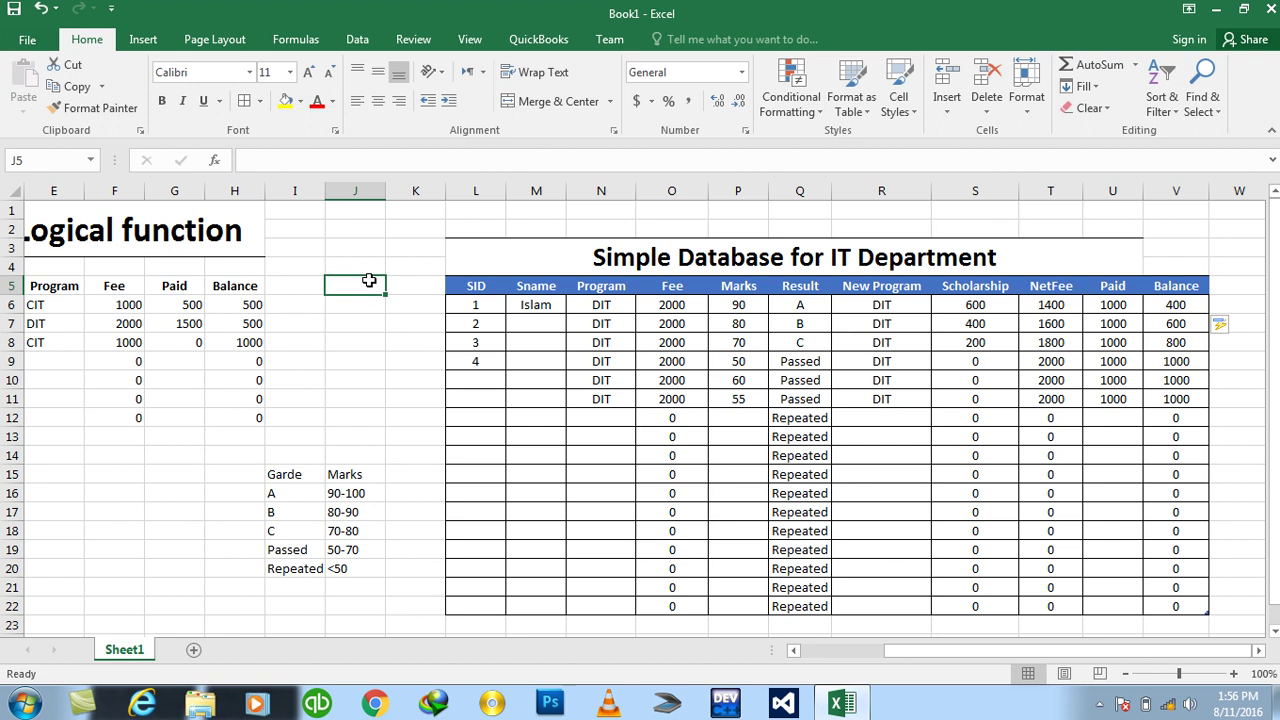
key("ctrl+s")
key("Escape")
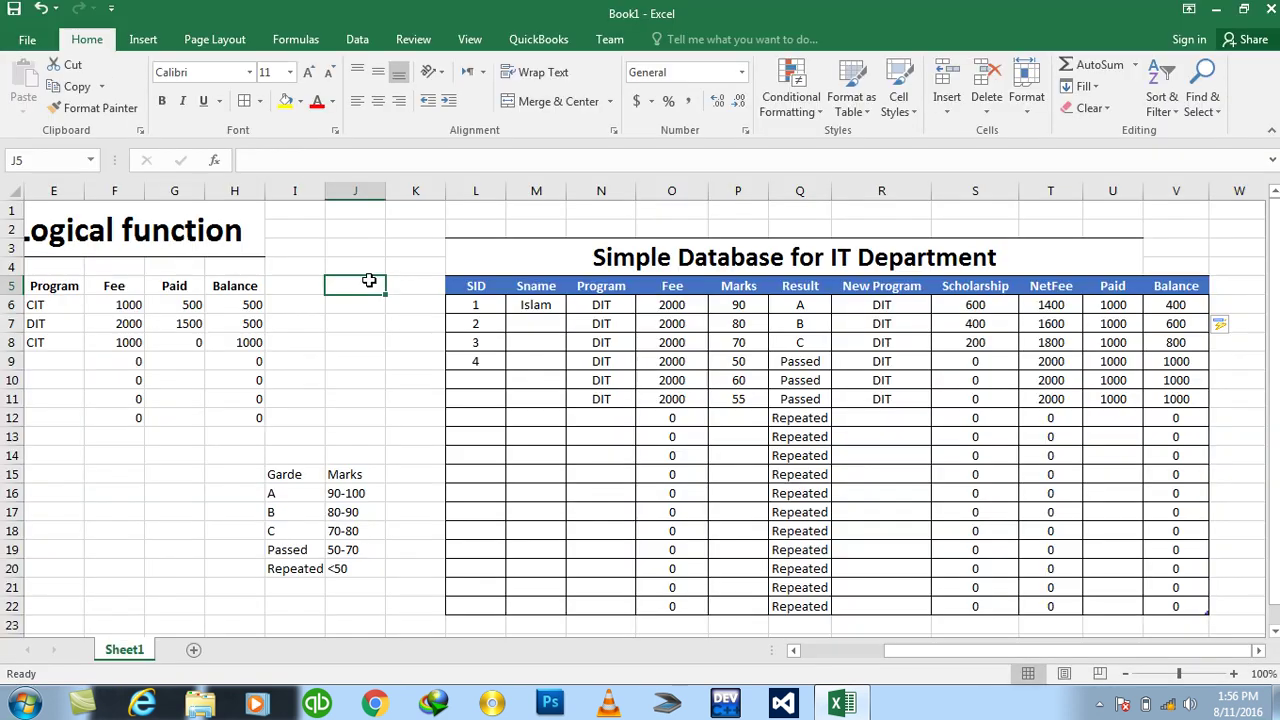